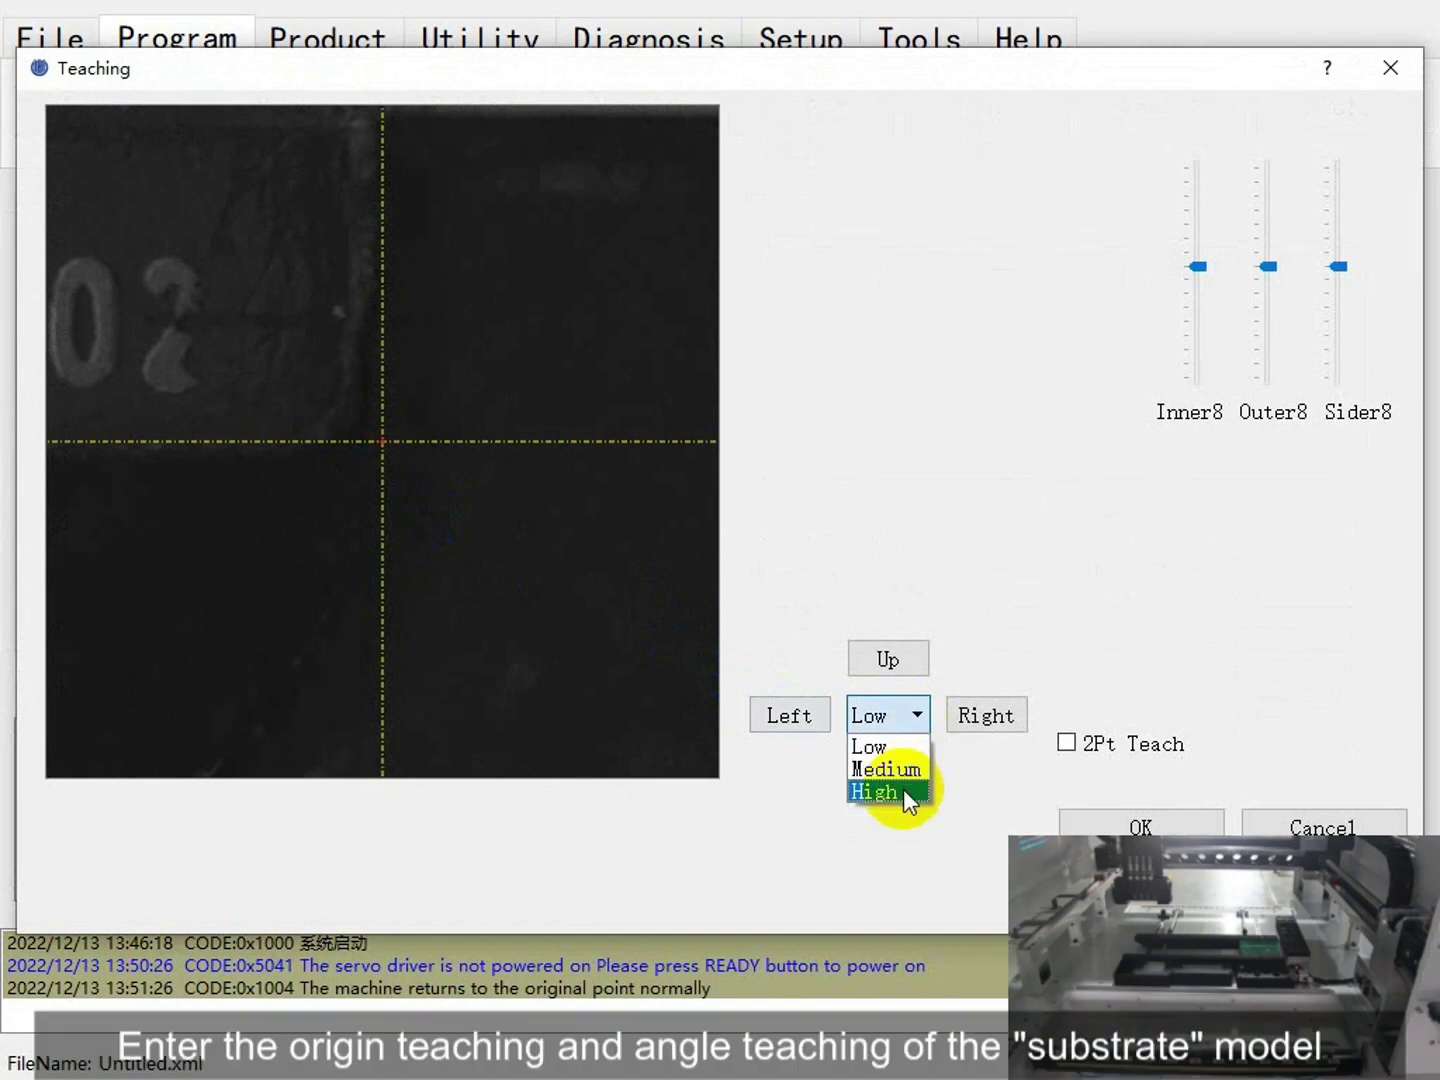
Jog at High speed onto the pad's lower-left corner and confirm origin X -92.528, Y 12.190.
left_click(903, 788)
left_click(790, 718)
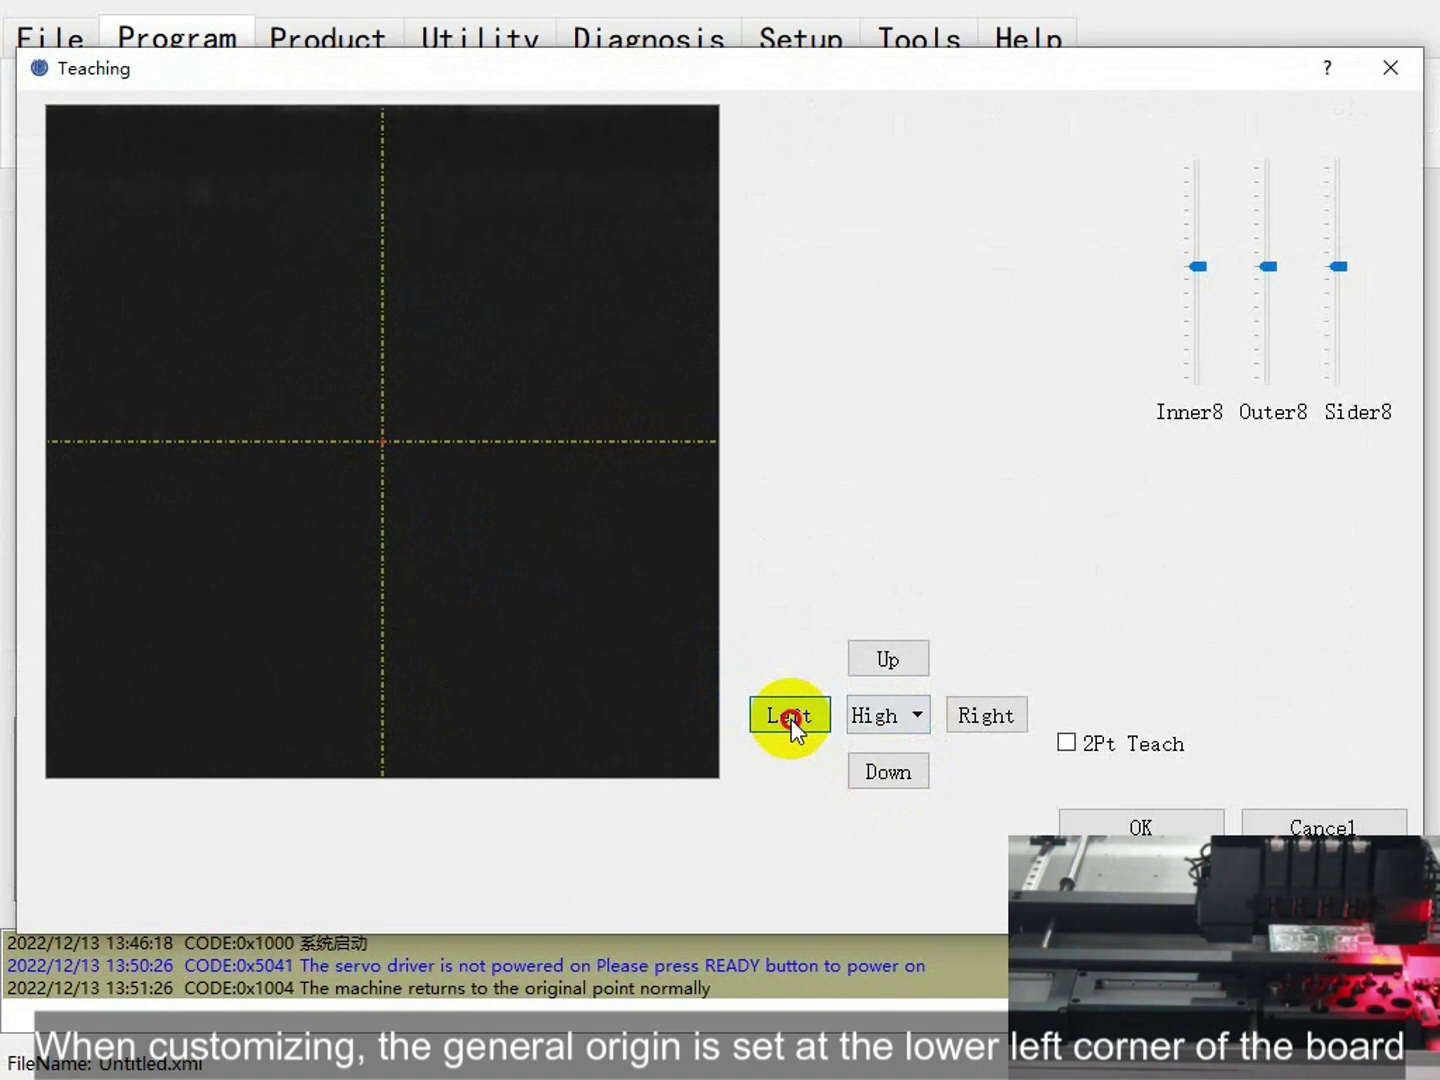
left_click(868, 658)
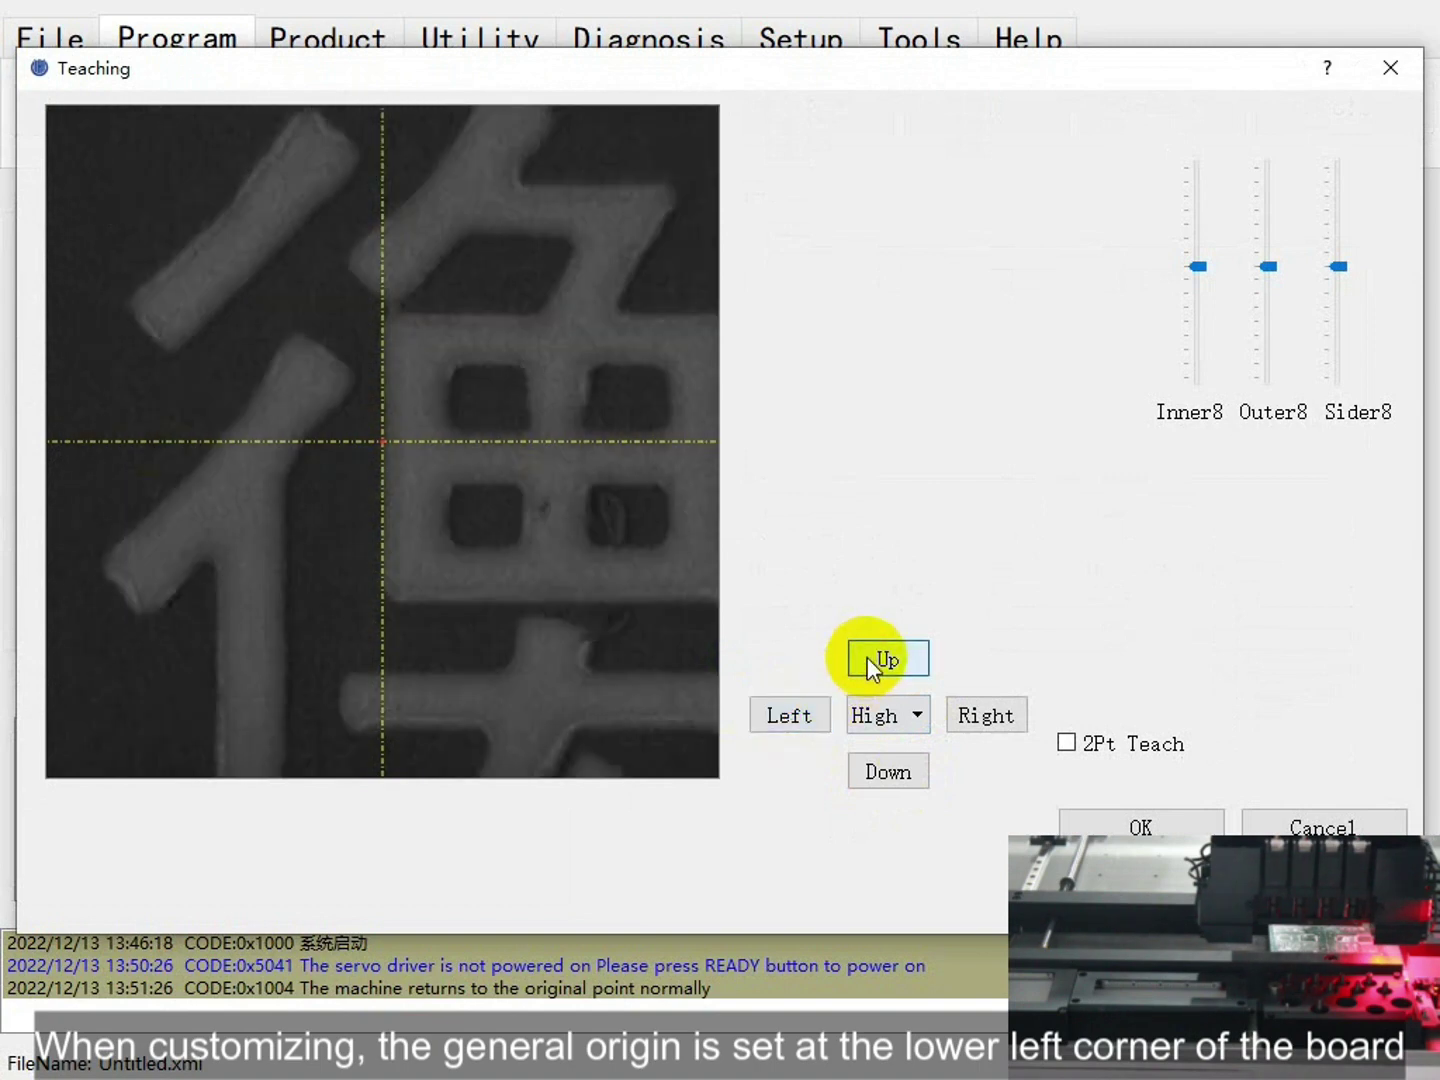
left_click(545, 565)
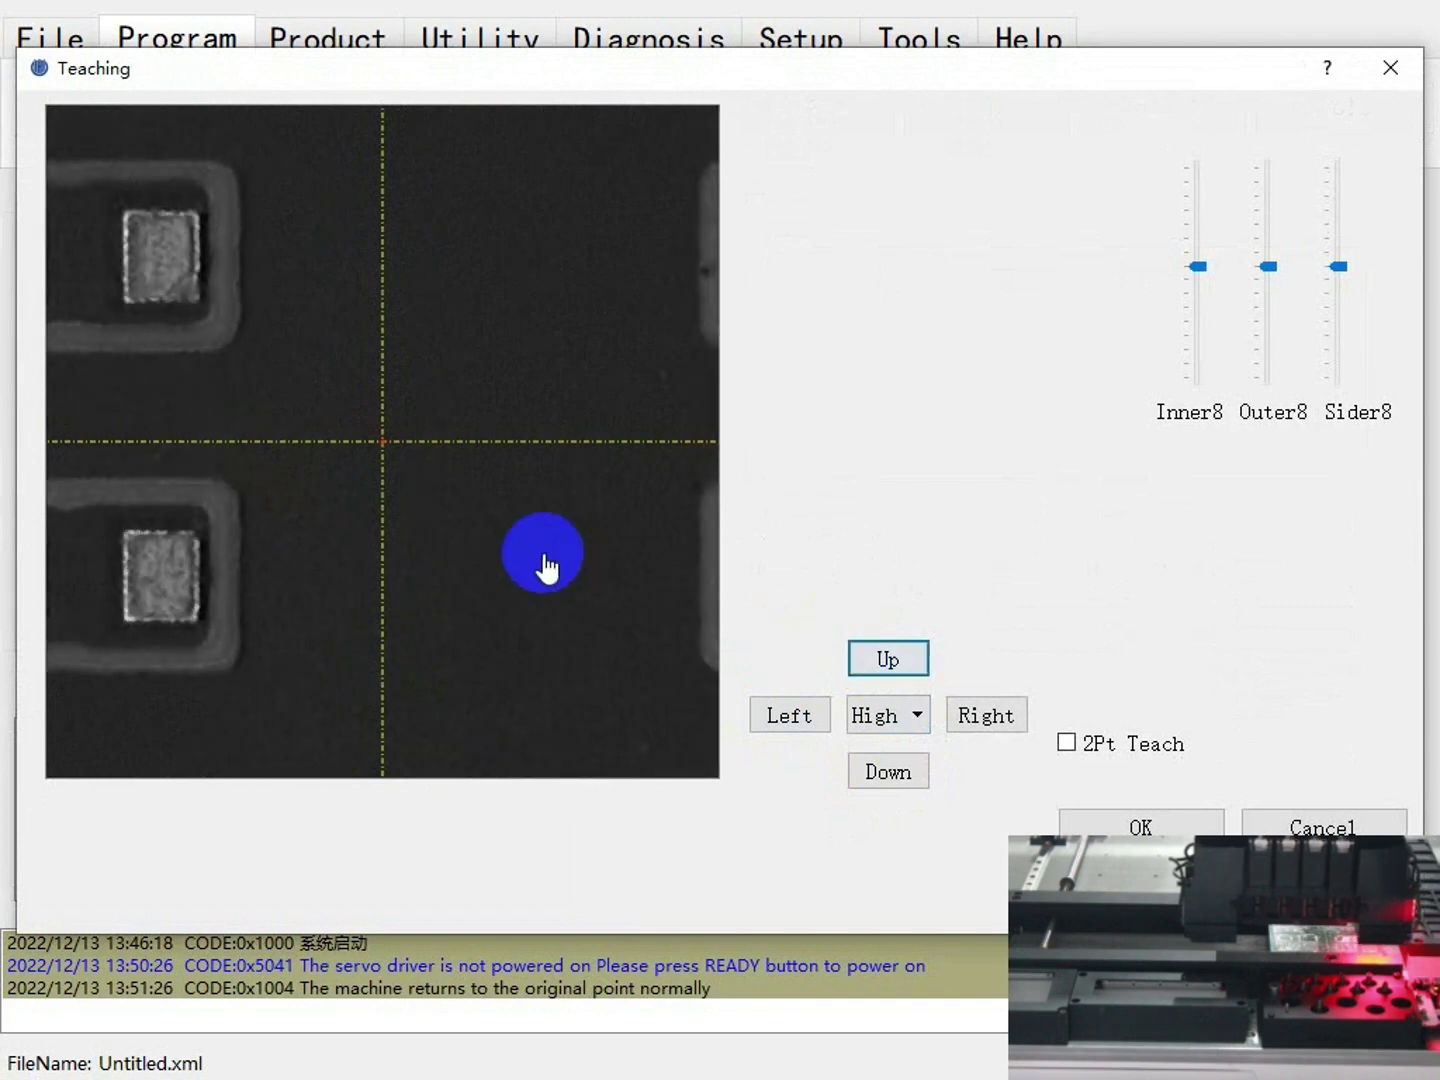
left_click(788, 718)
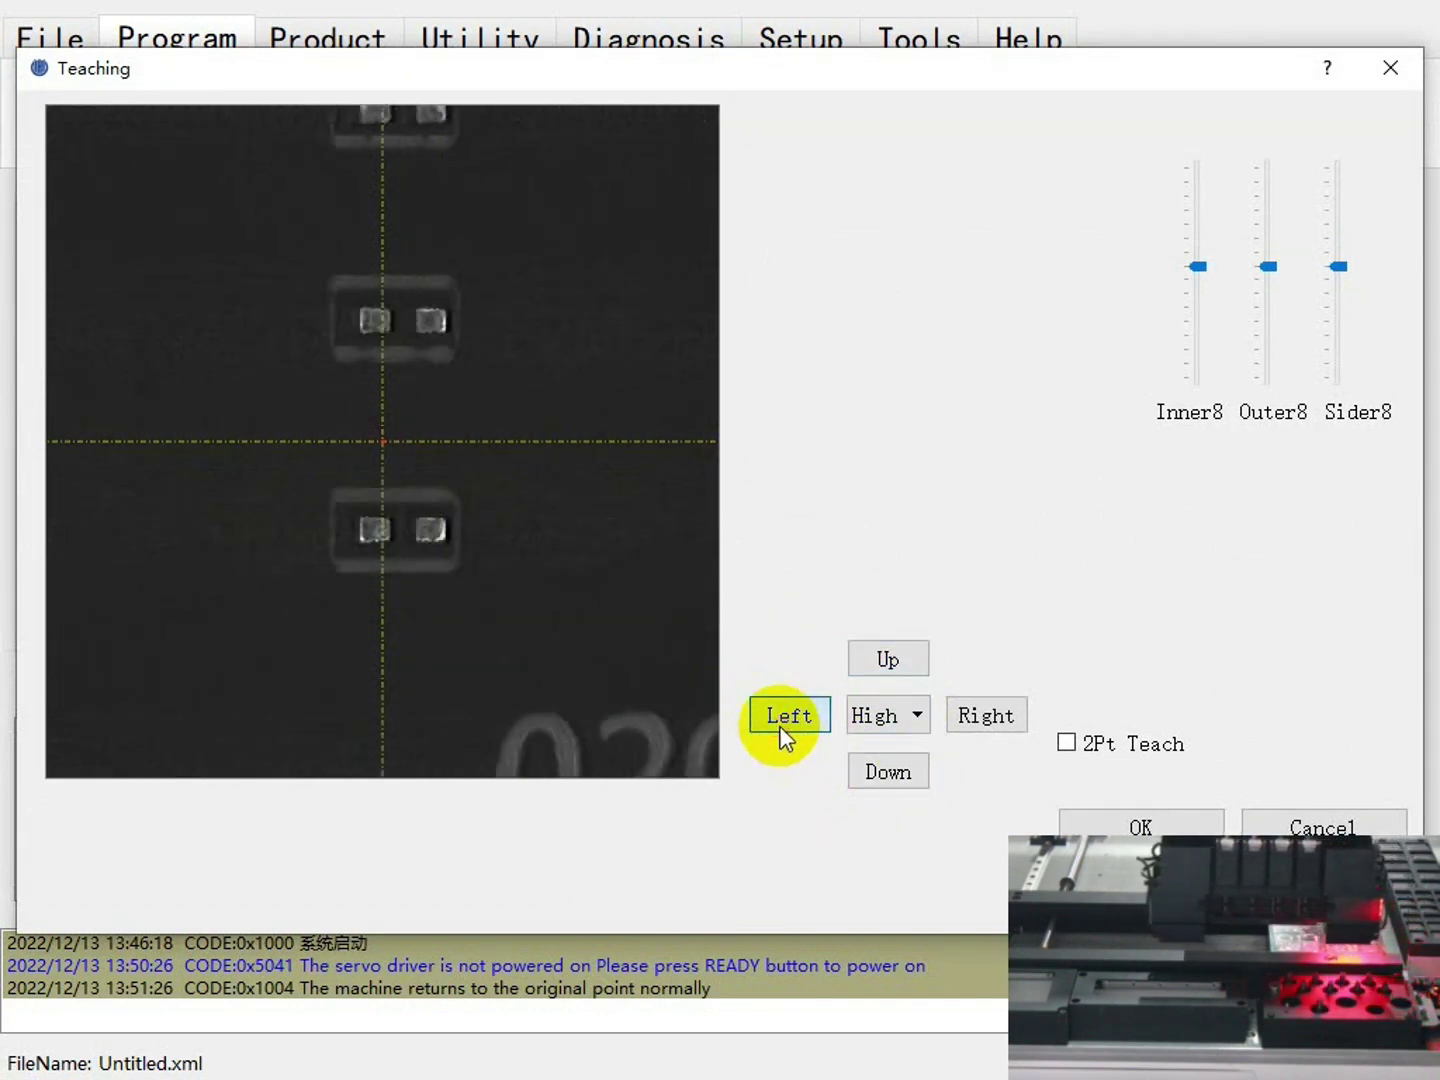
left_click(341, 541)
mouse_move(358, 558)
left_mouse_down()
mouse_move(395, 453)
mouse_move(702, 566)
left_mouse_up()
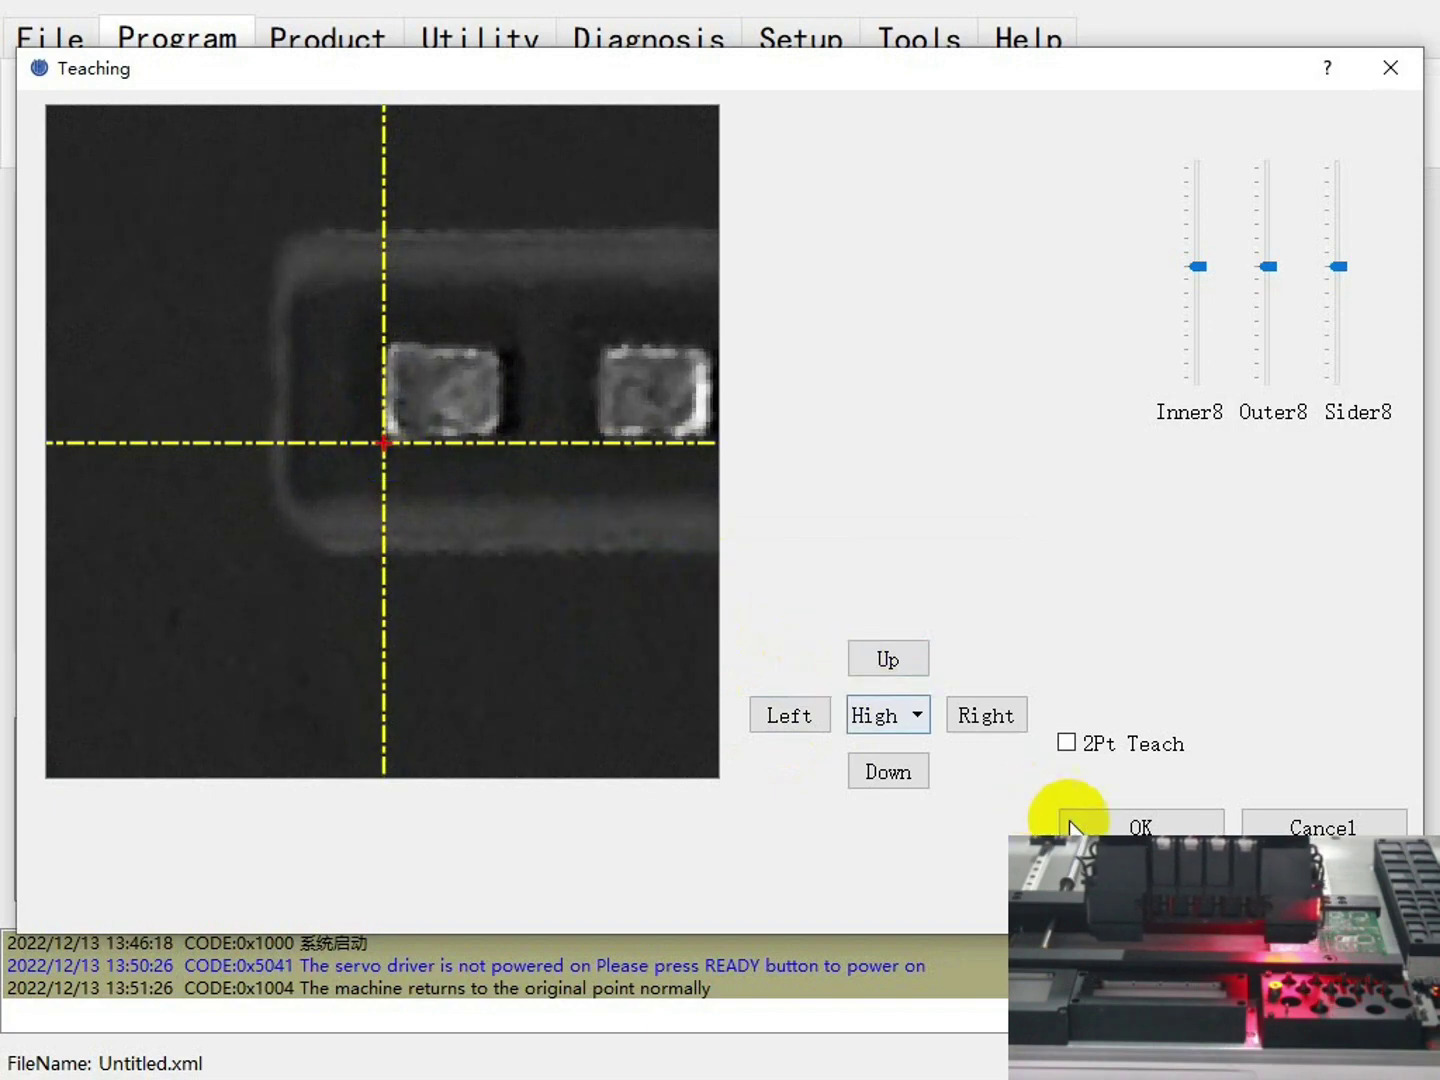
left_click(1101, 828)
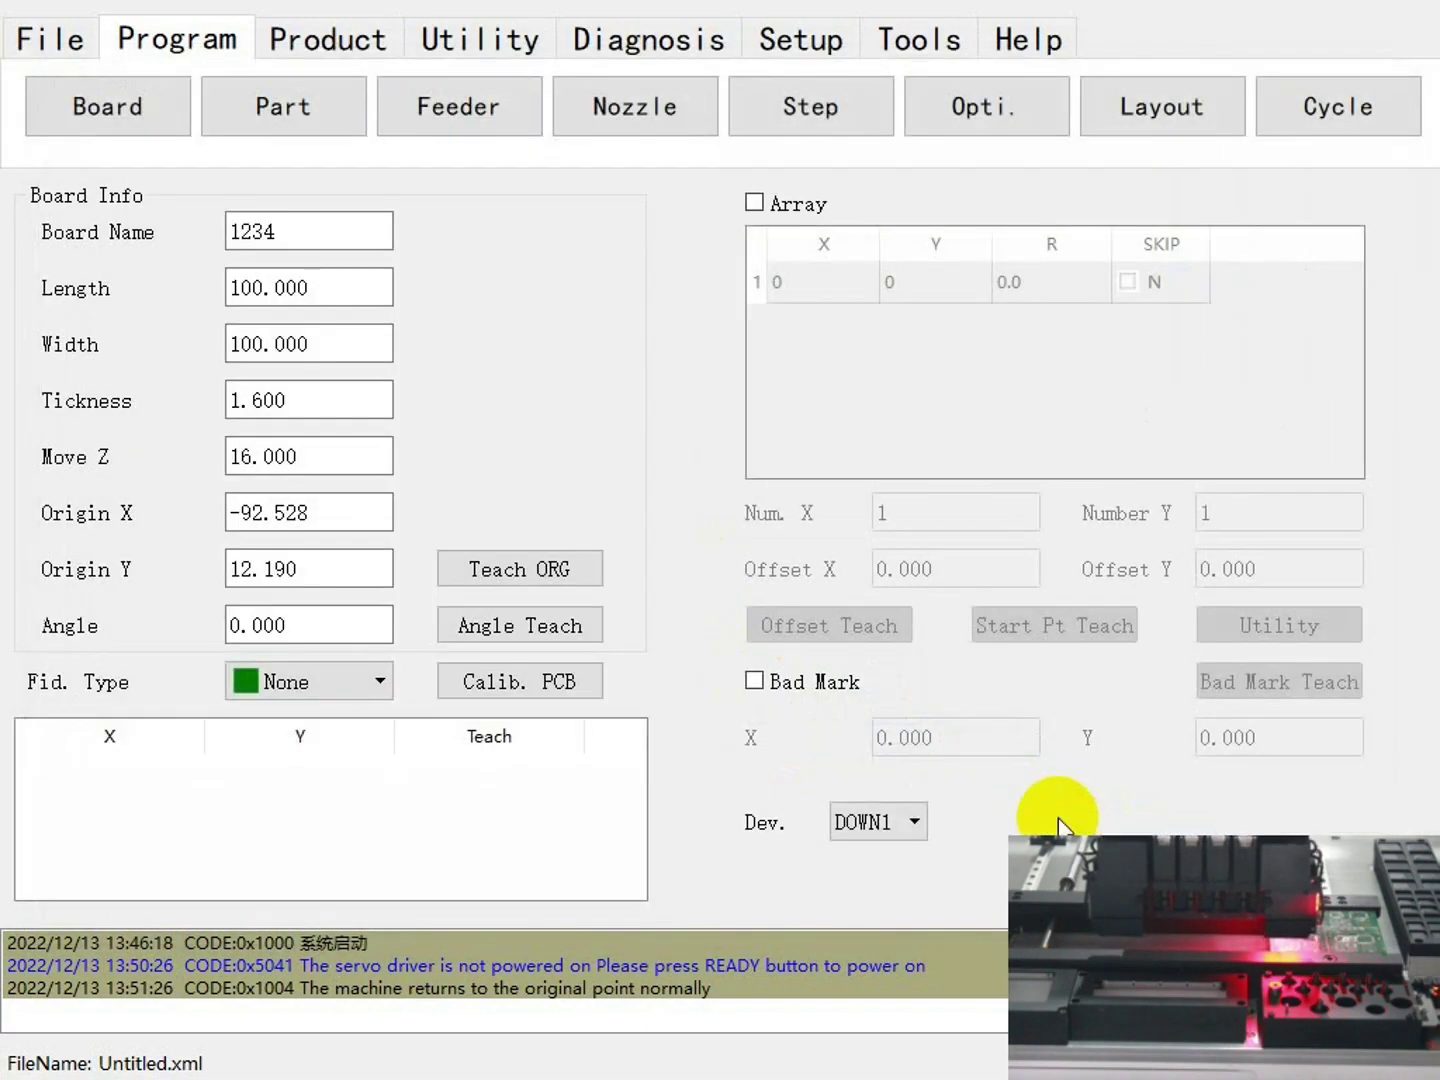
Start angle teaching on the first pad and jog right toward the second pad.
left_click(529, 626)
left_click_drag(528, 627, 522, 605)
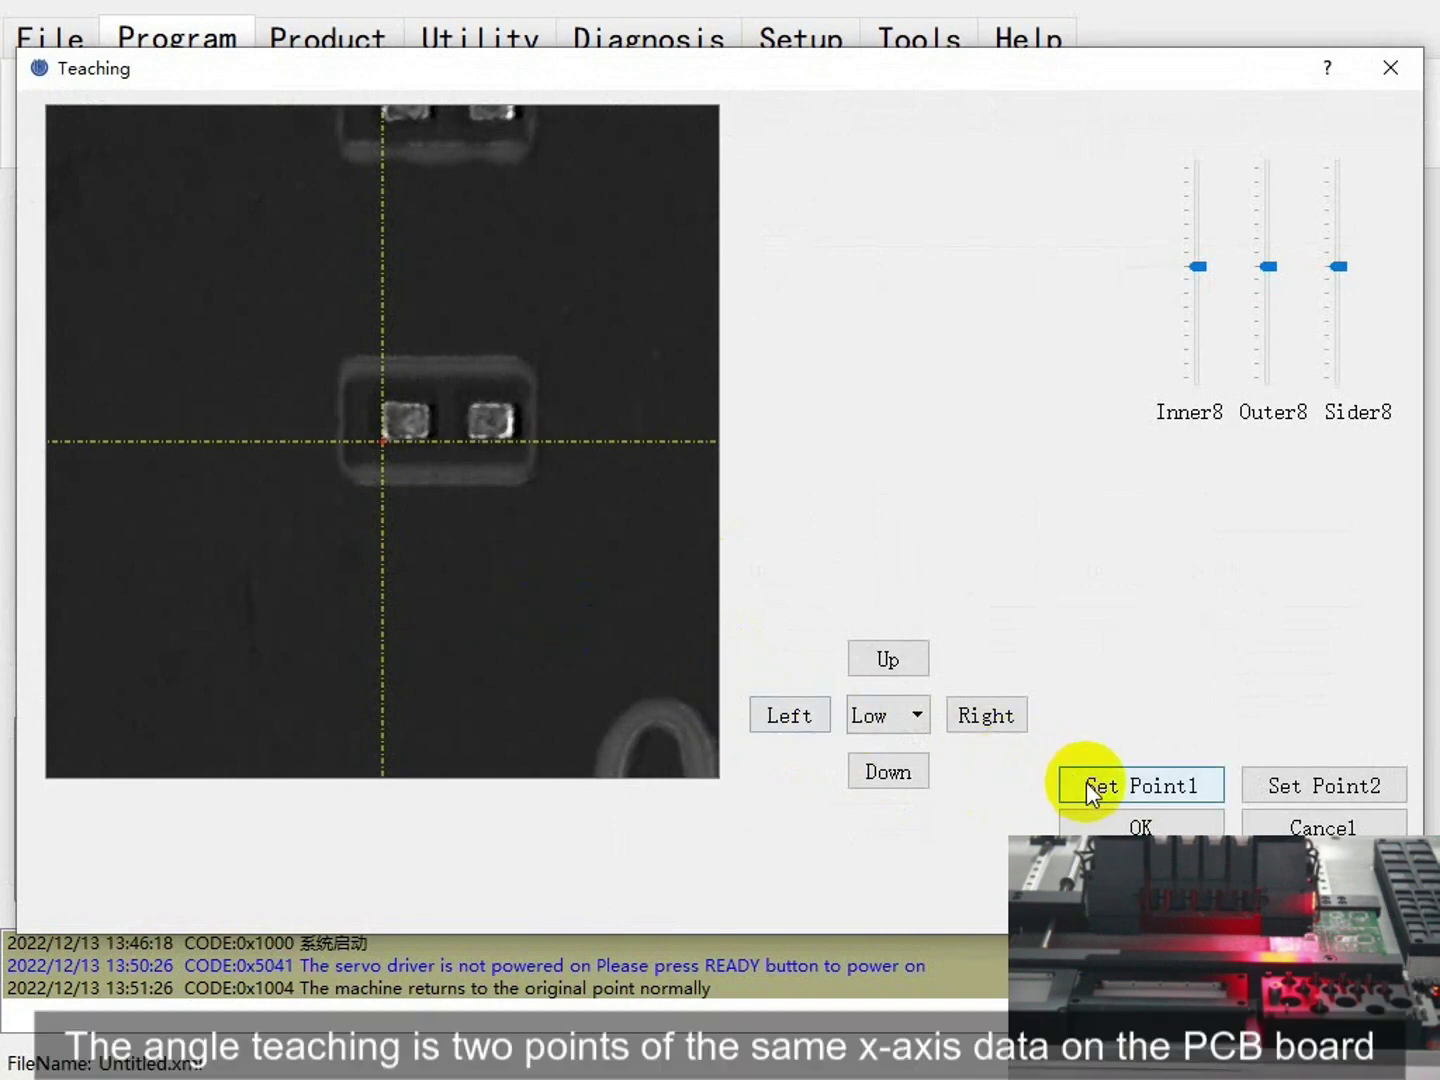
left_click(910, 716)
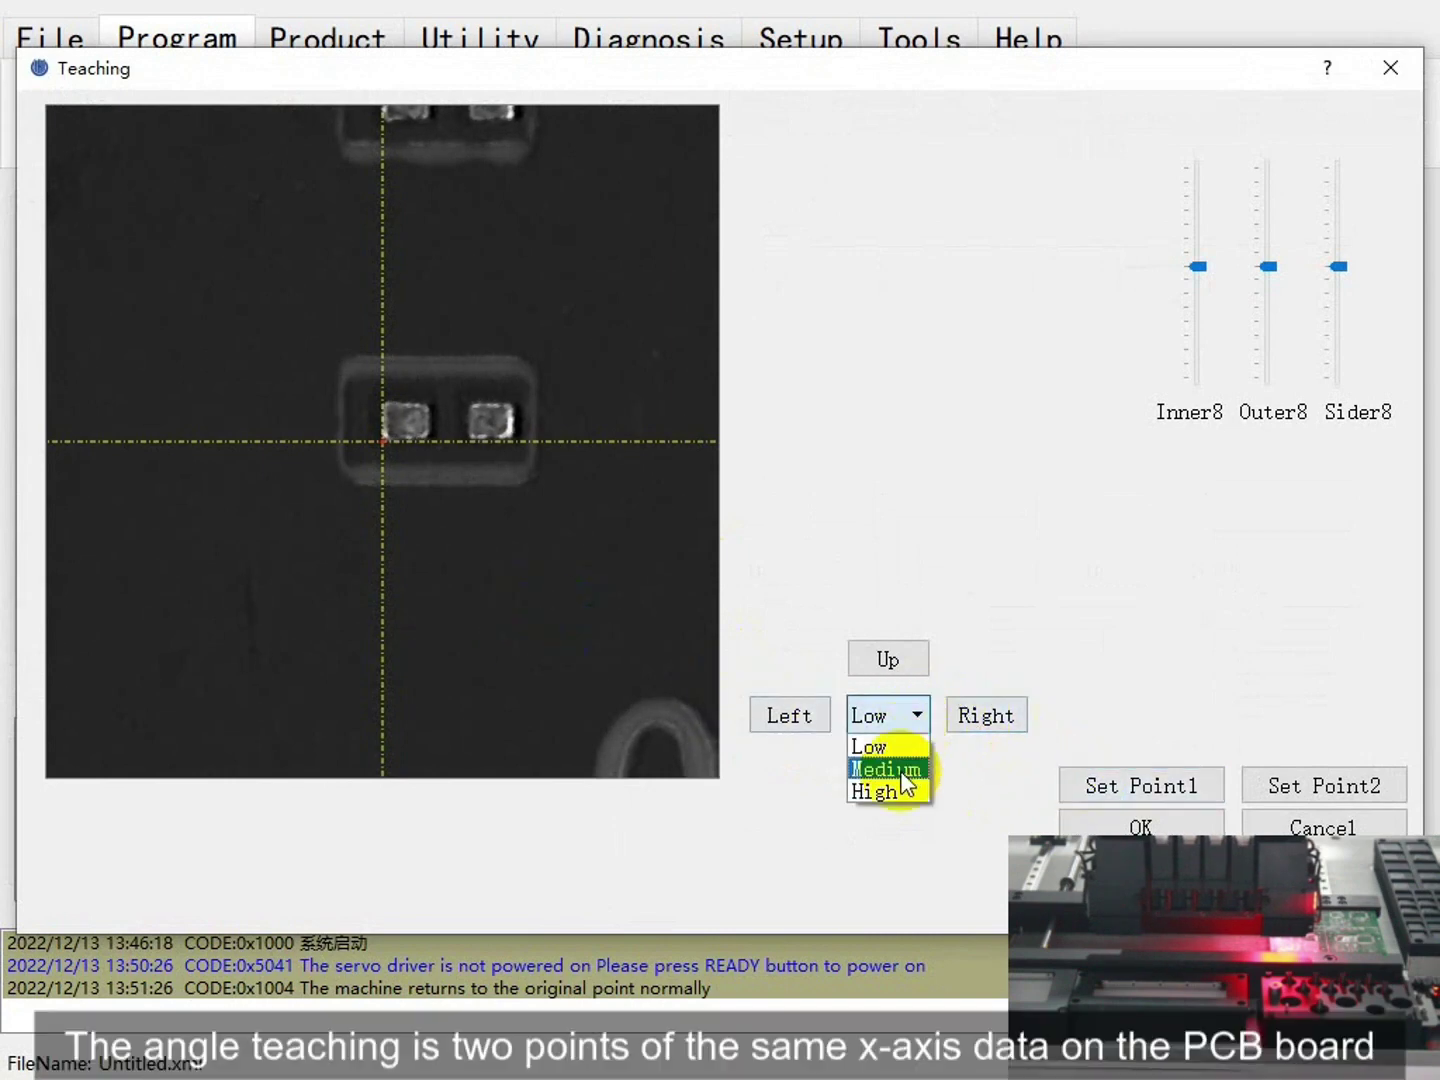
left_click(975, 710)
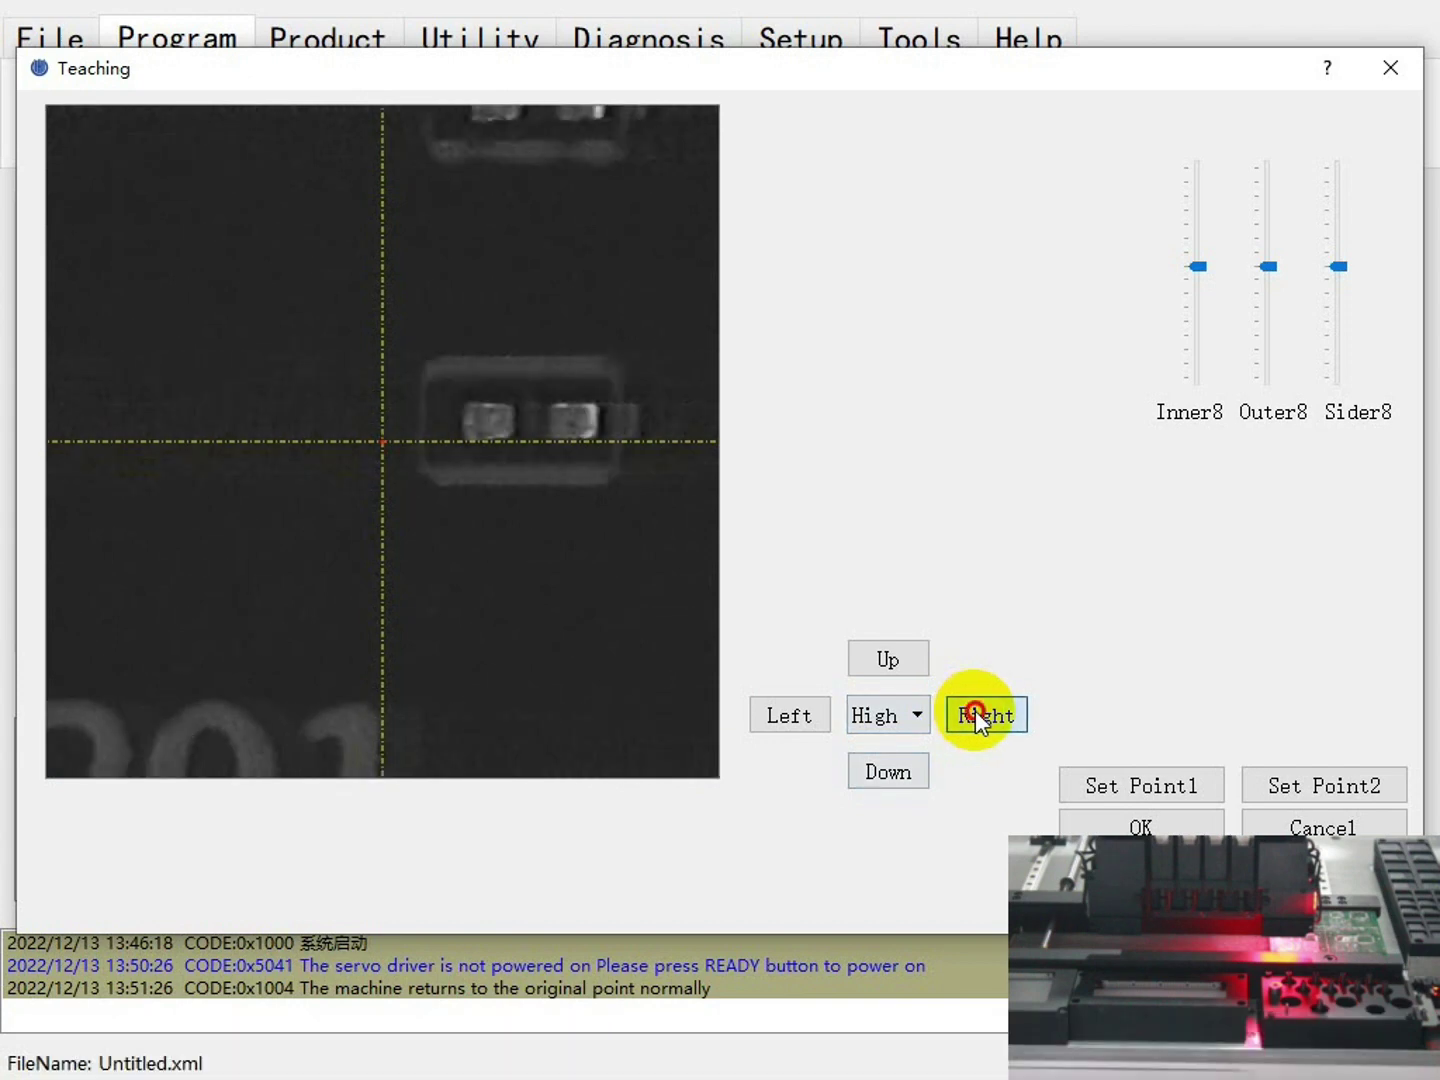
left_click_drag(975, 709, 975, 710)
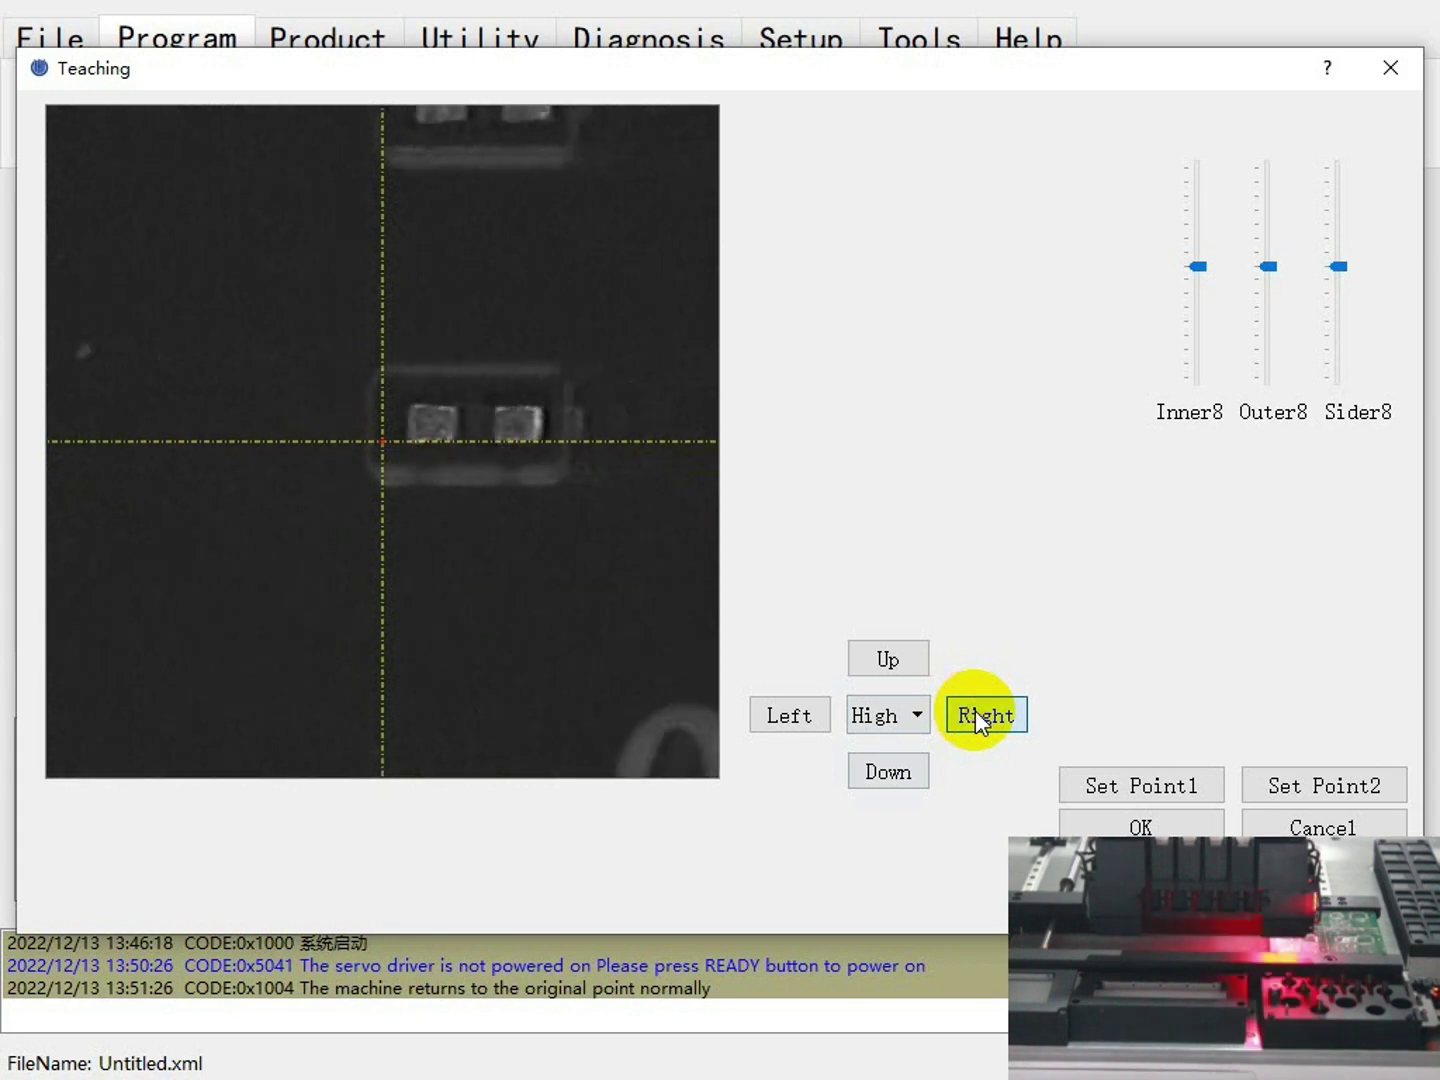
Fine-jog at Low speed onto the second pad, record Point2 and confirm Angle 0.007.
left_click(800, 716)
left_click(886, 720)
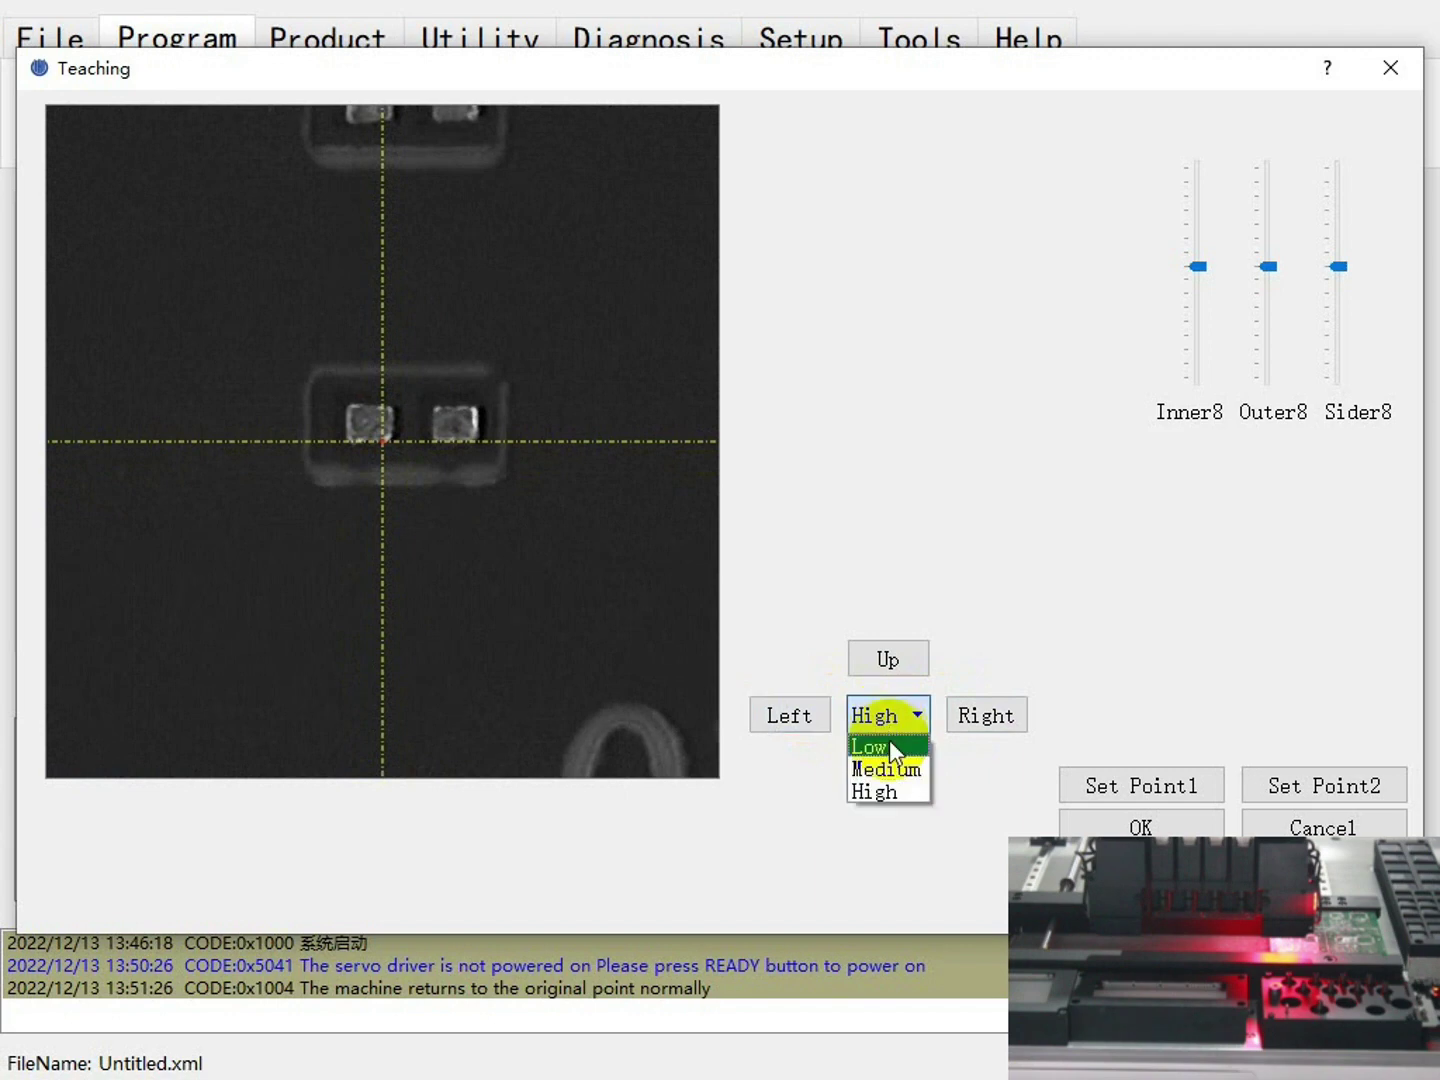
left_click(890, 746)
left_click_drag(805, 717, 805, 717)
left_click(466, 636)
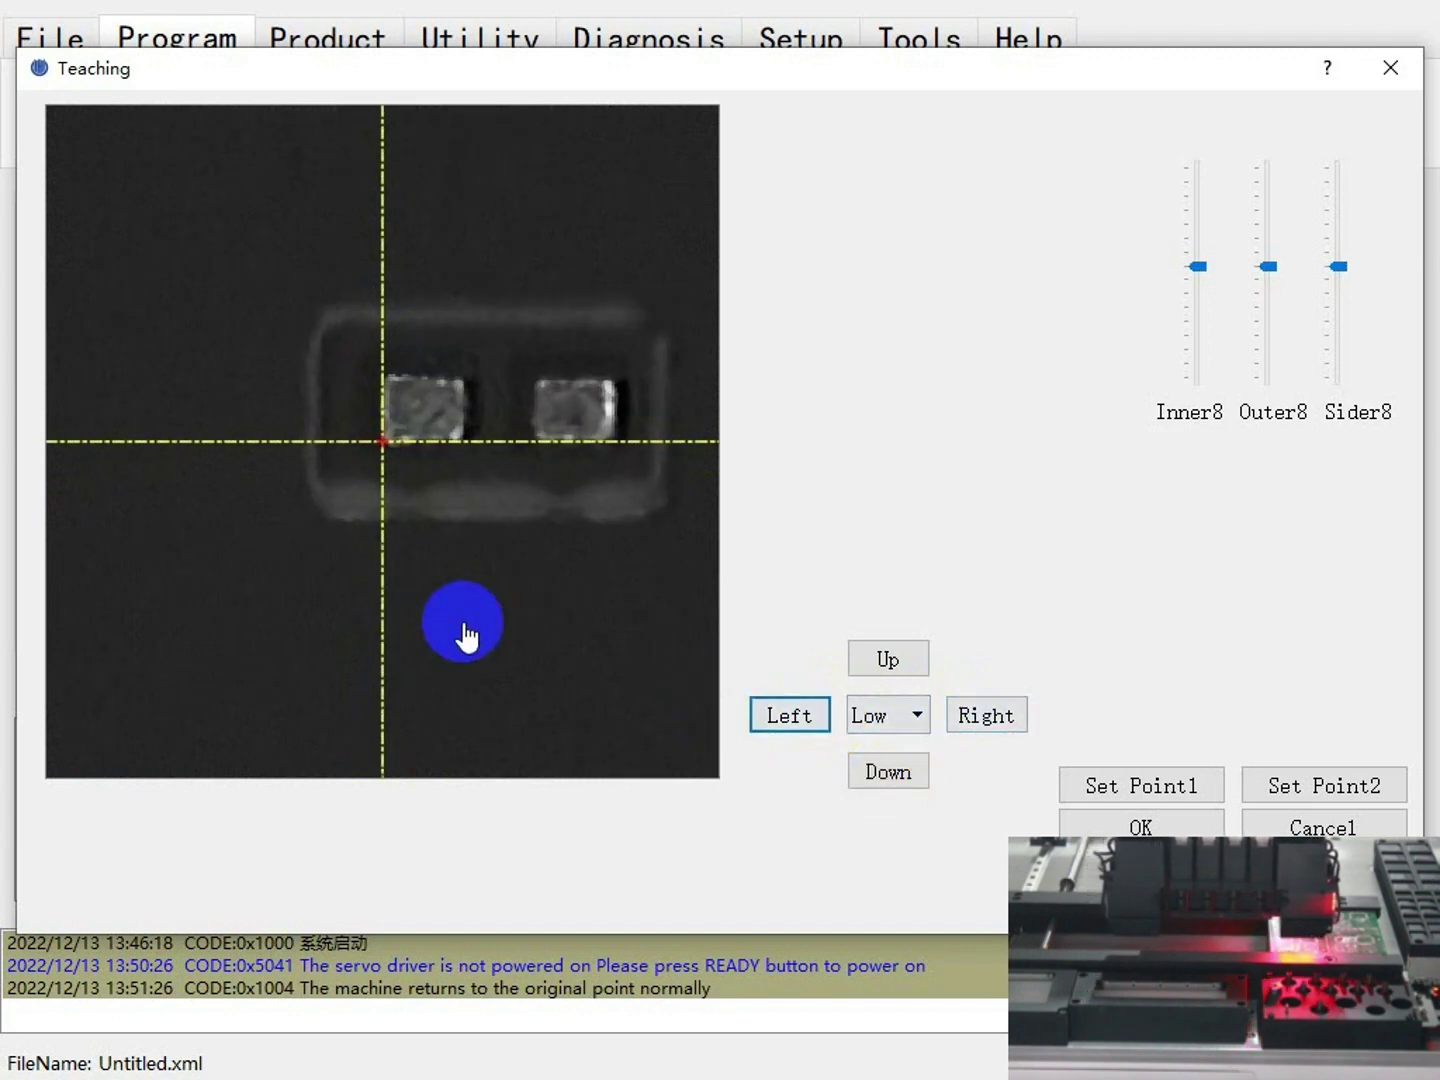
left_click(1309, 792)
left_click(1138, 826)
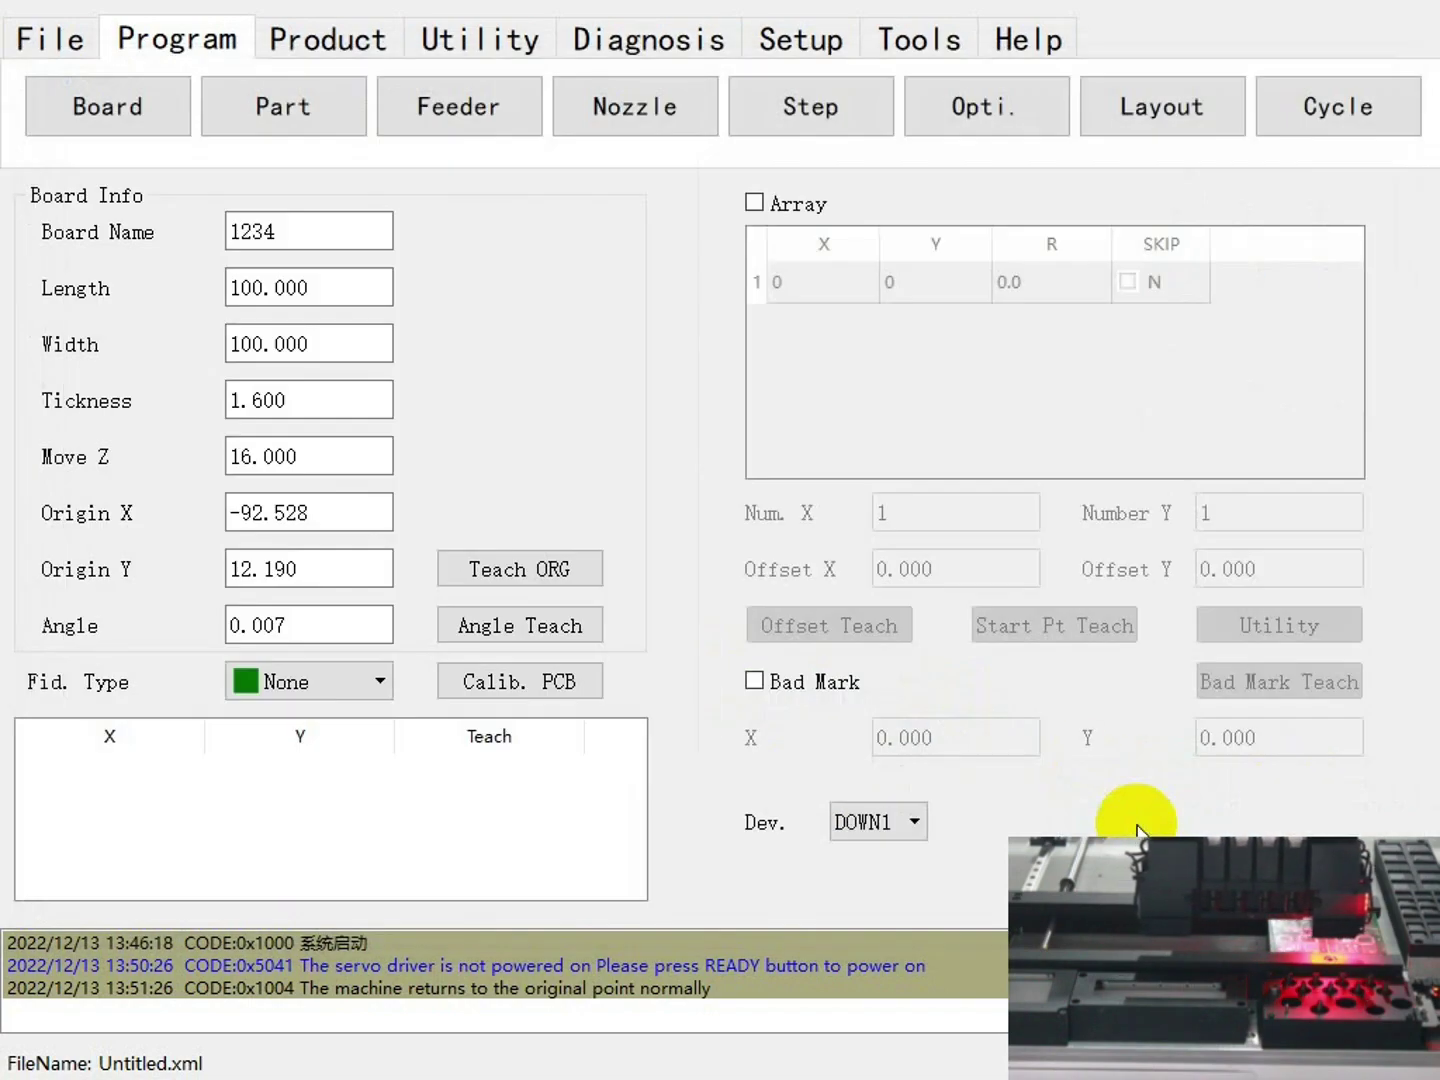
Set Fid. Type to Global 3P and centre the camera on fiducial mark 1.
left_click(356, 682)
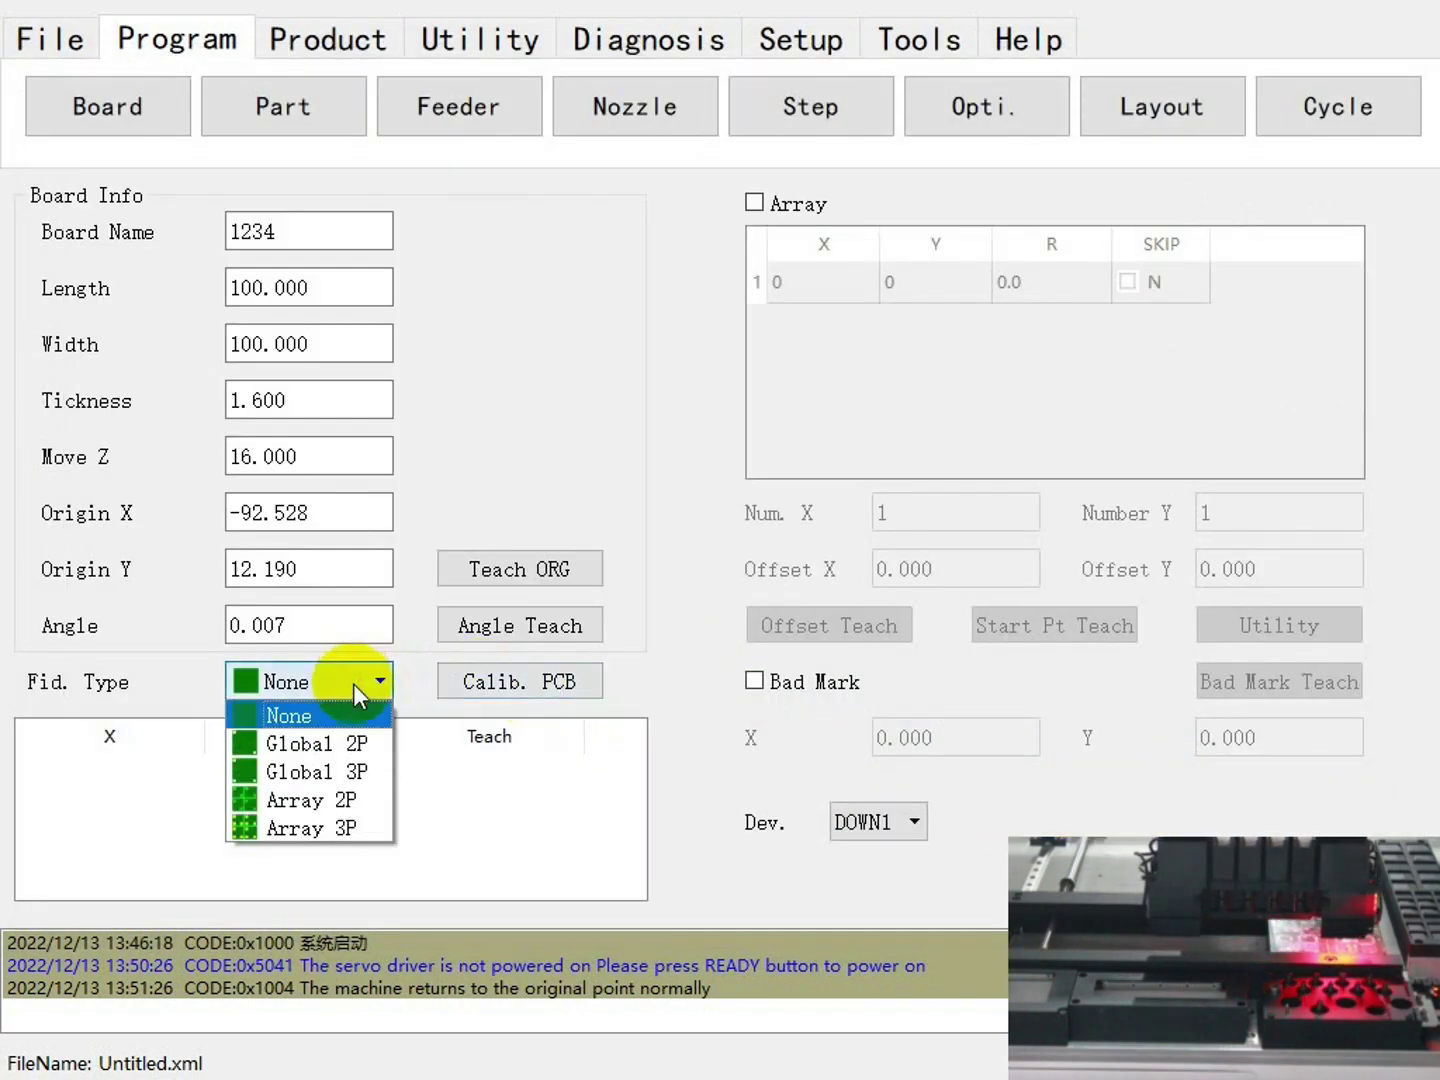
left_click(355, 770)
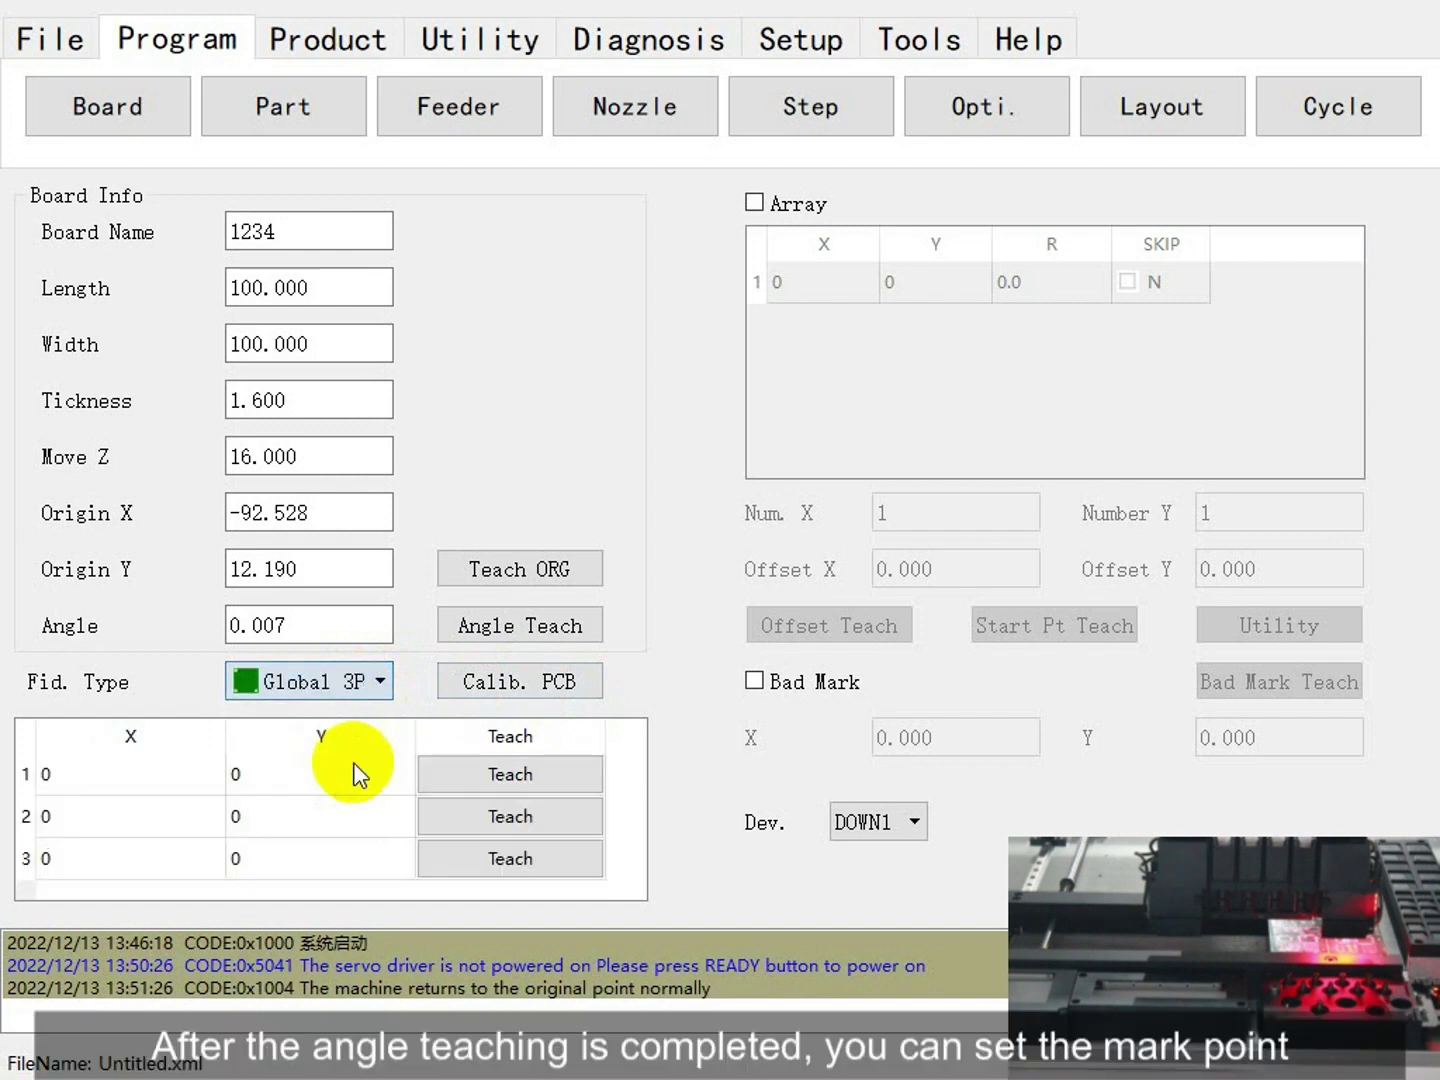
left_click(494, 771)
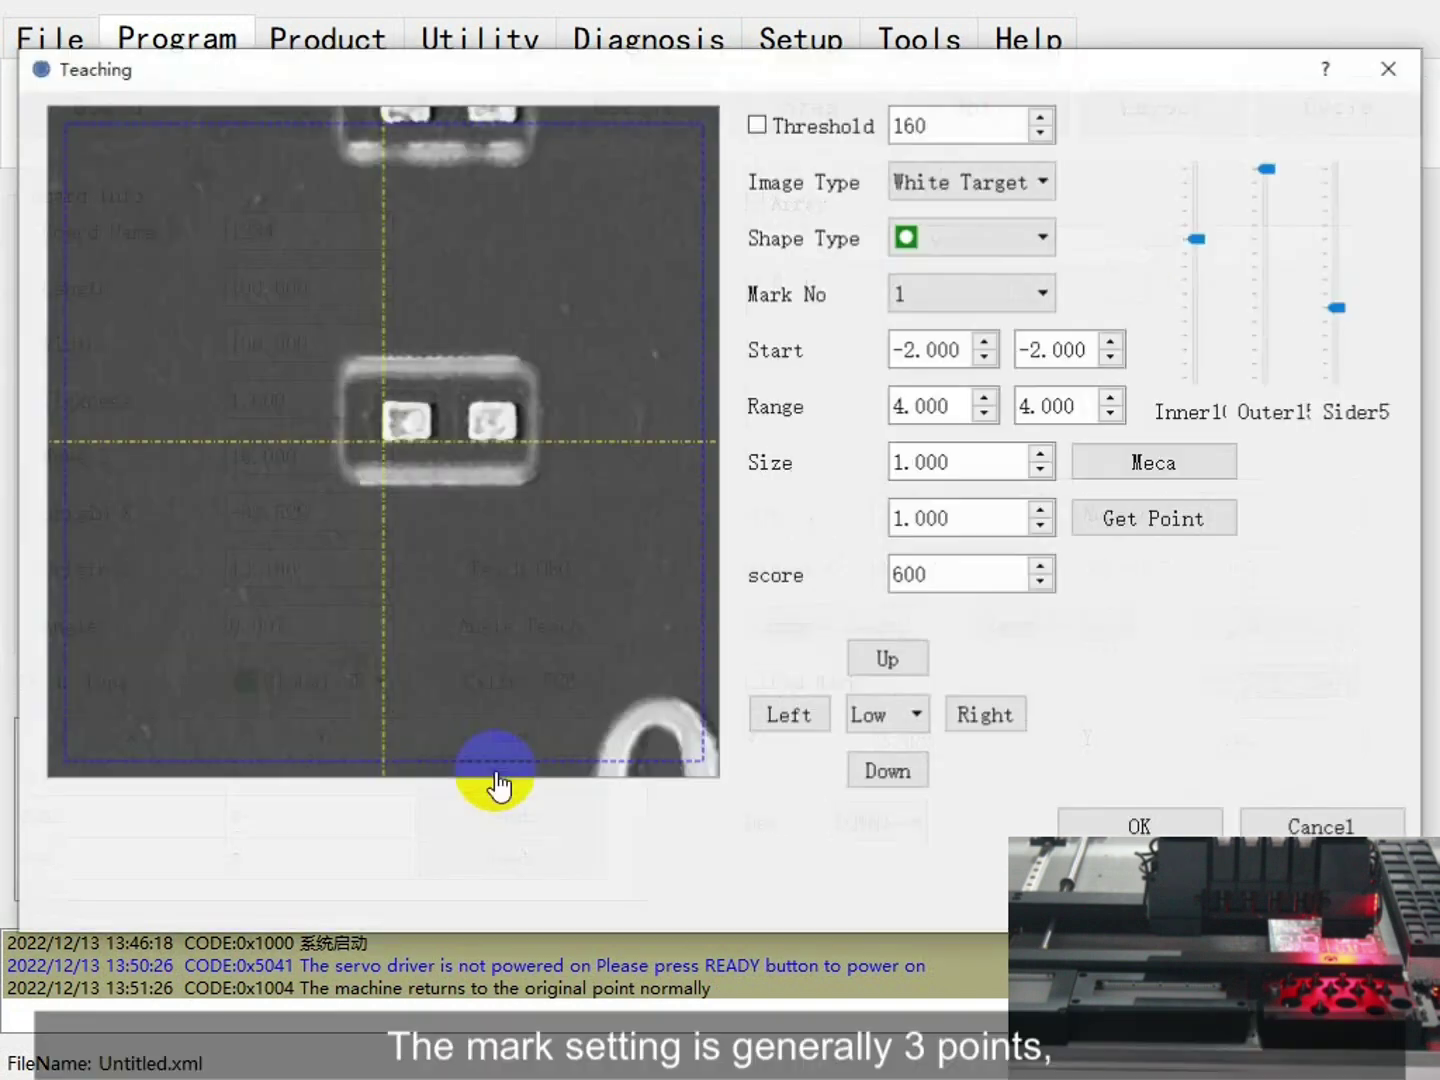
left_click(881, 731)
left_click(886, 792)
left_click(885, 771)
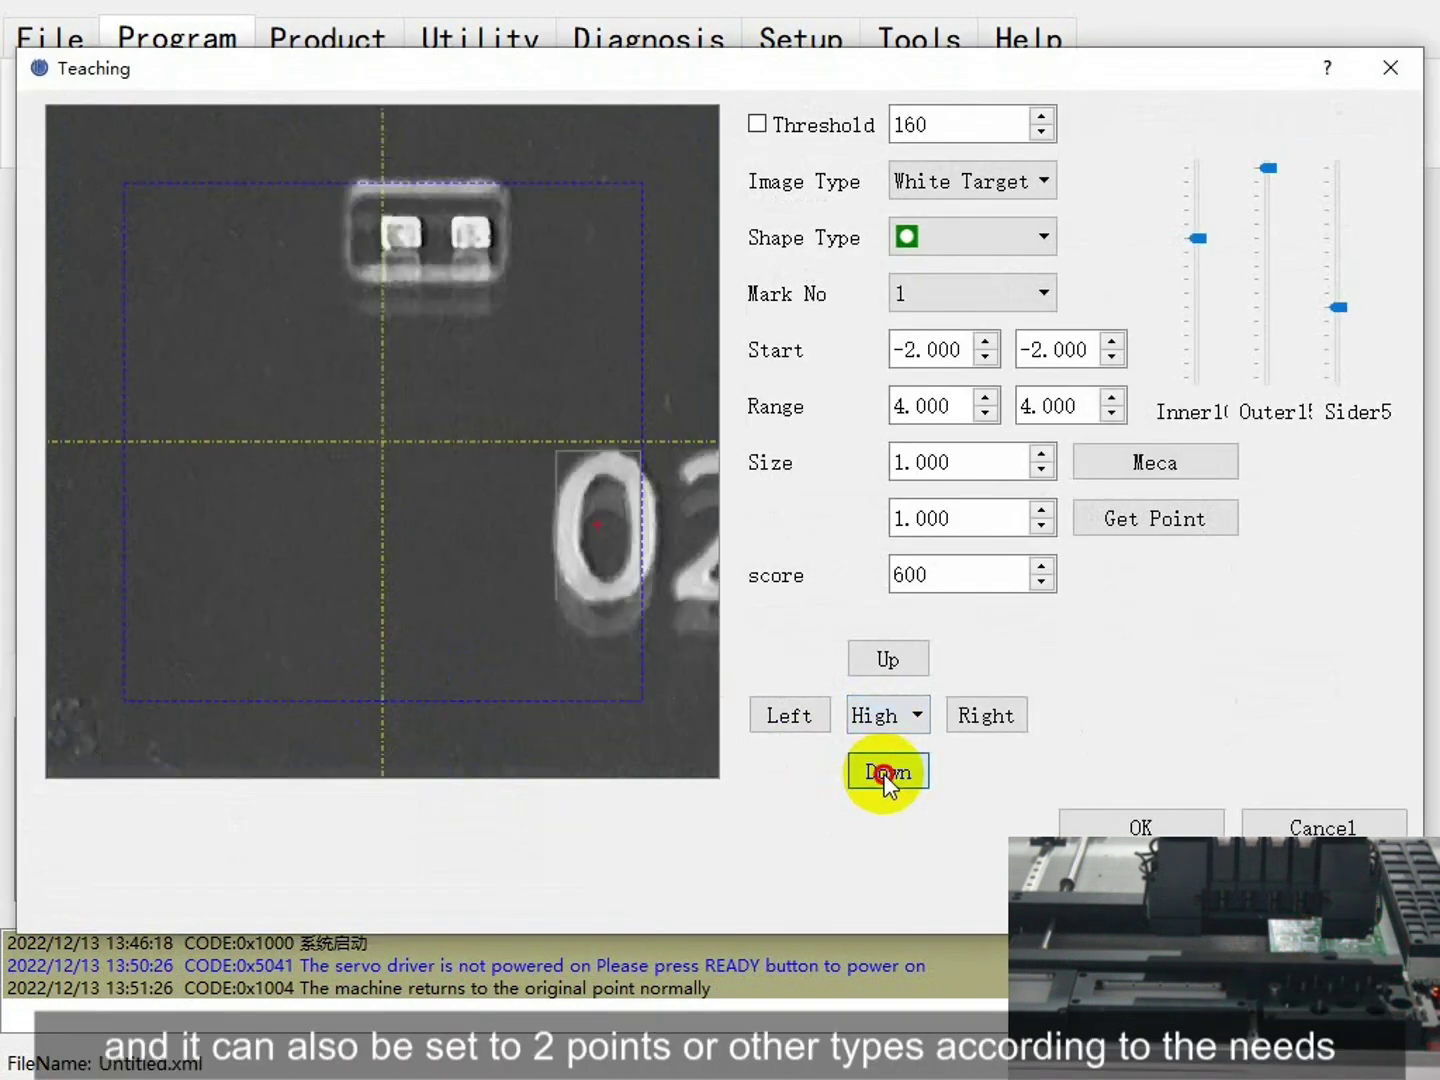
left_click(785, 715)
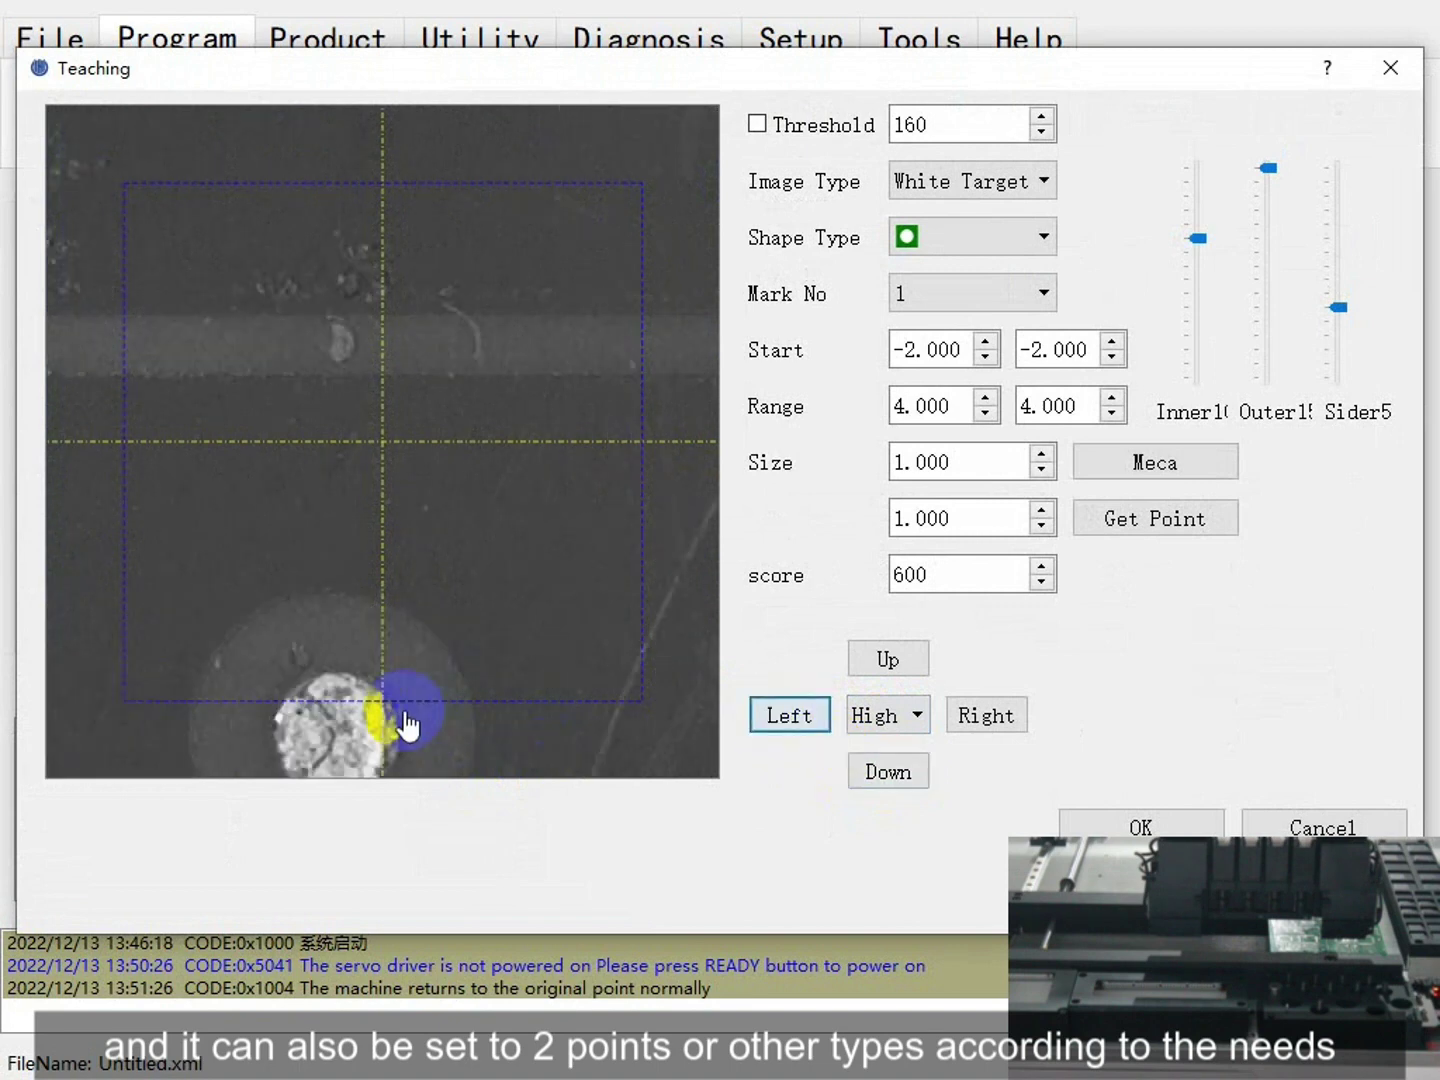
left_click(348, 733)
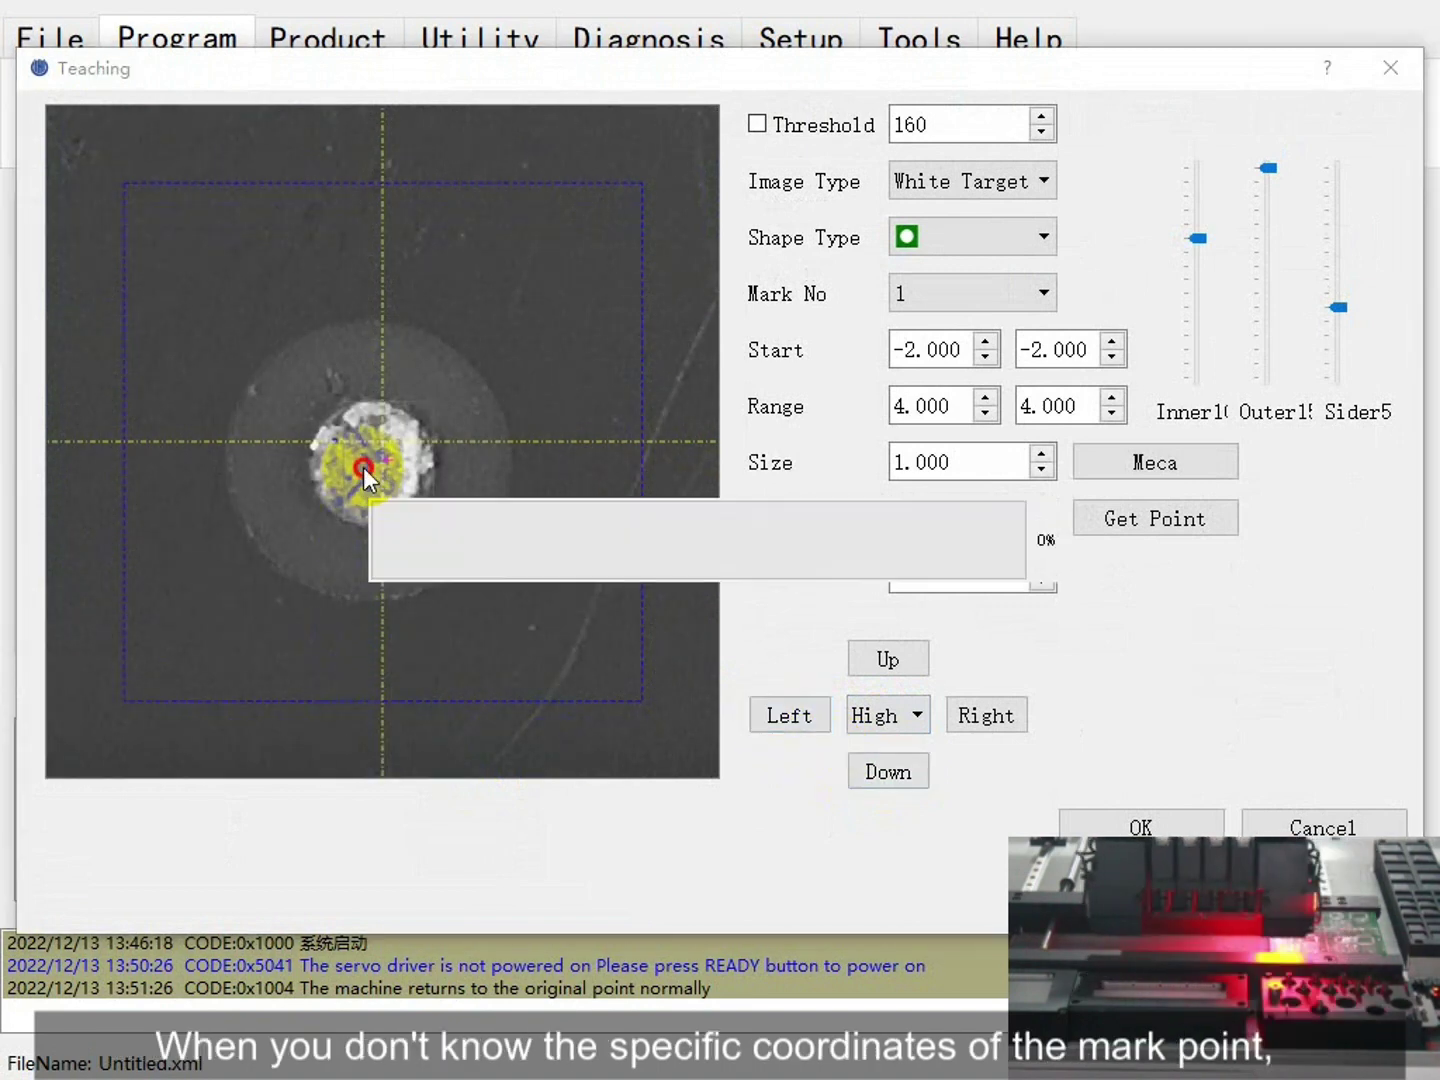
Tune threshold and inner light, fit the search box, and record mark 1 at X -2.61324, Y -7.35844.
left_click(757, 126)
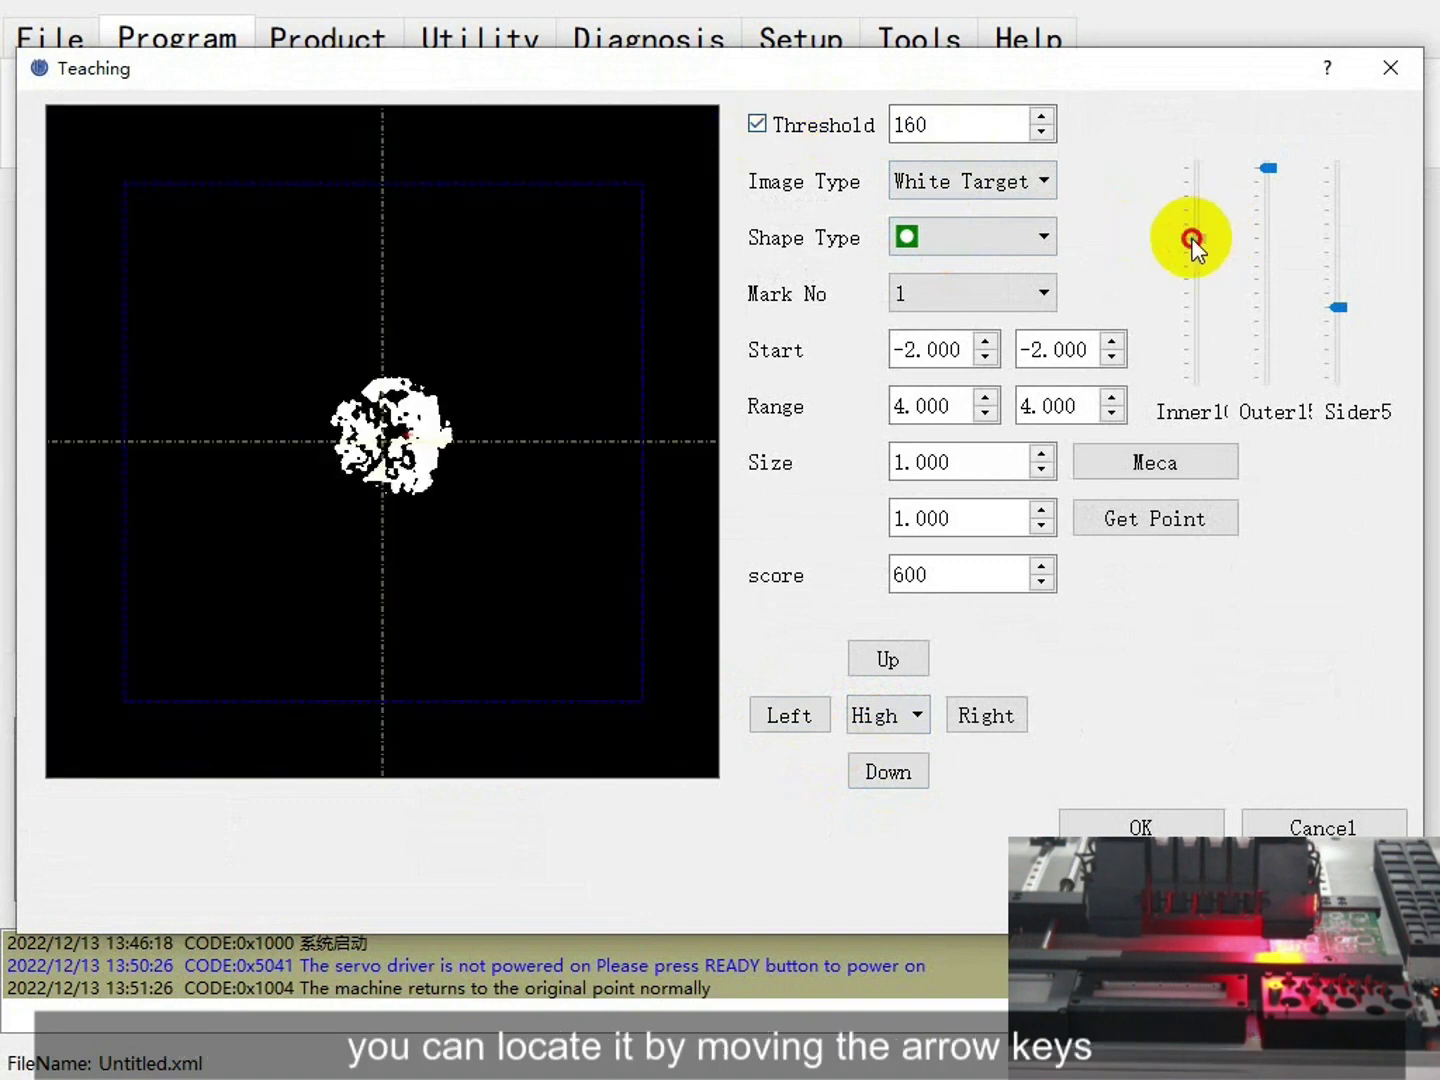
left_click_drag(1196, 272, 1258, 142)
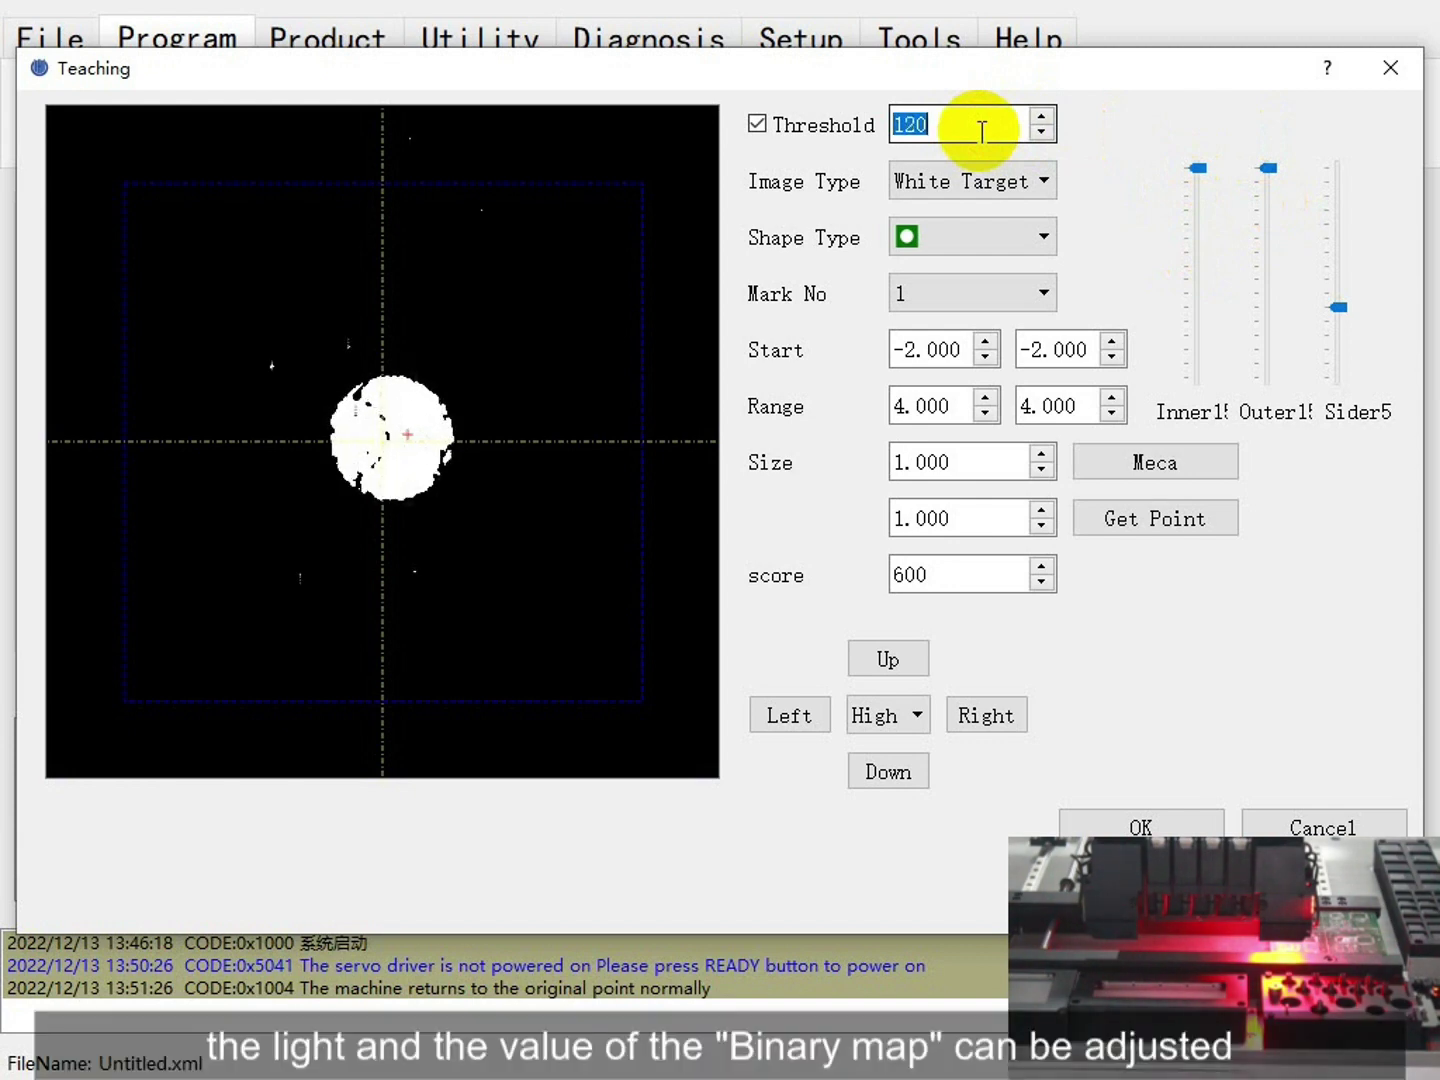
scroll(982, 131, "down", 1)
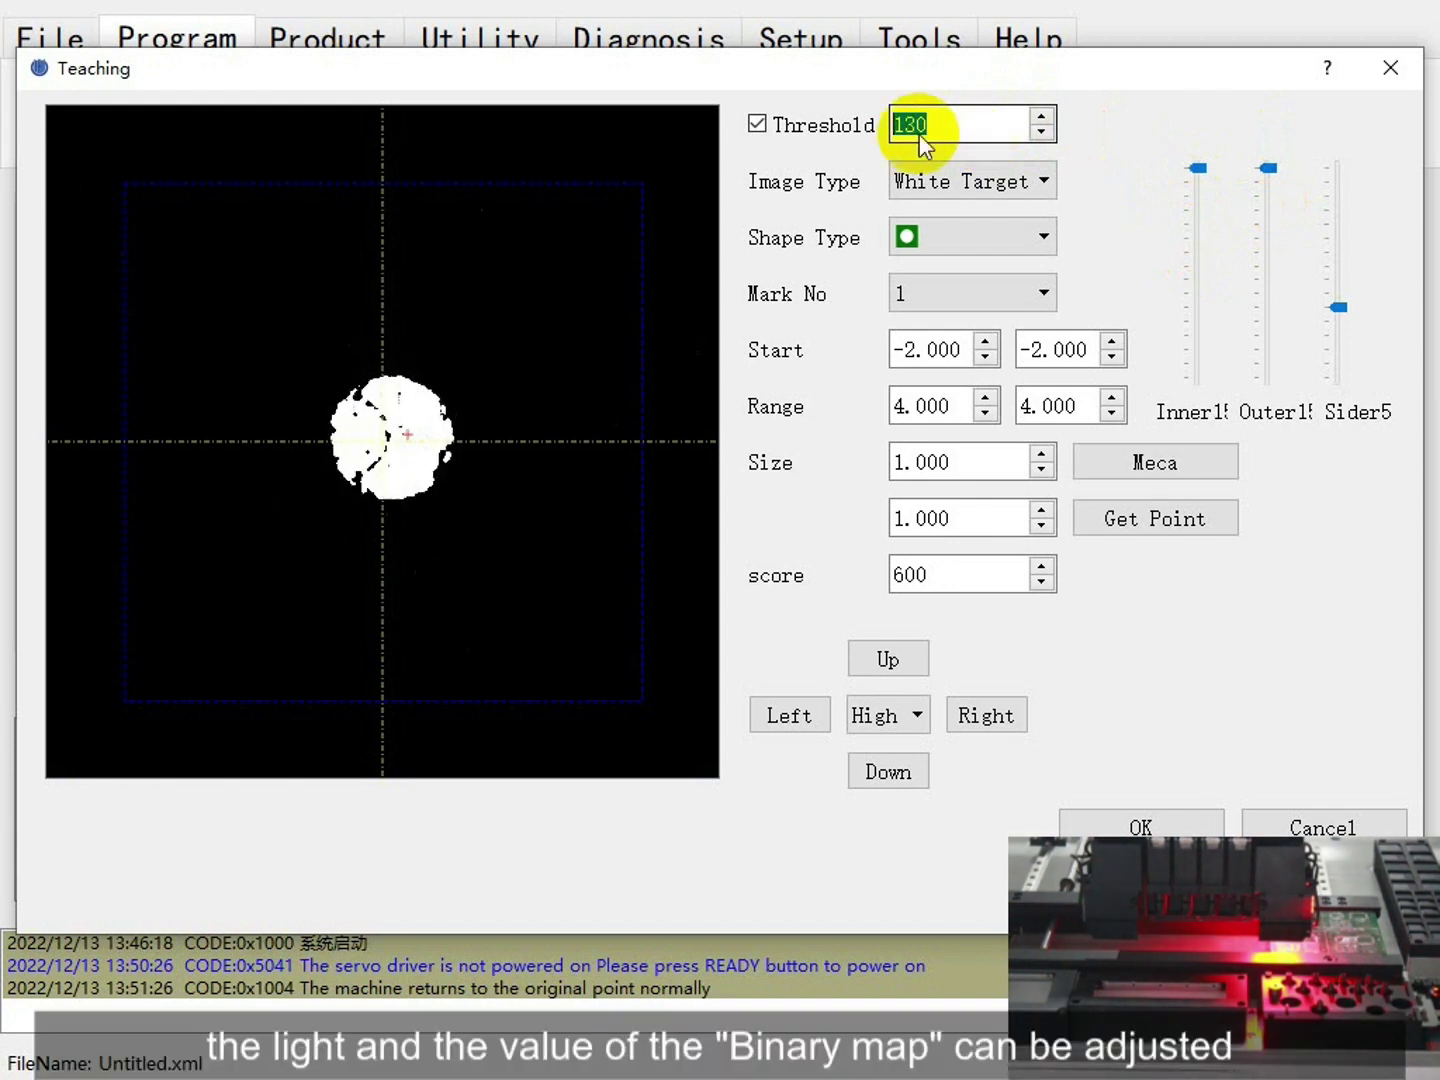
left_click(757, 124)
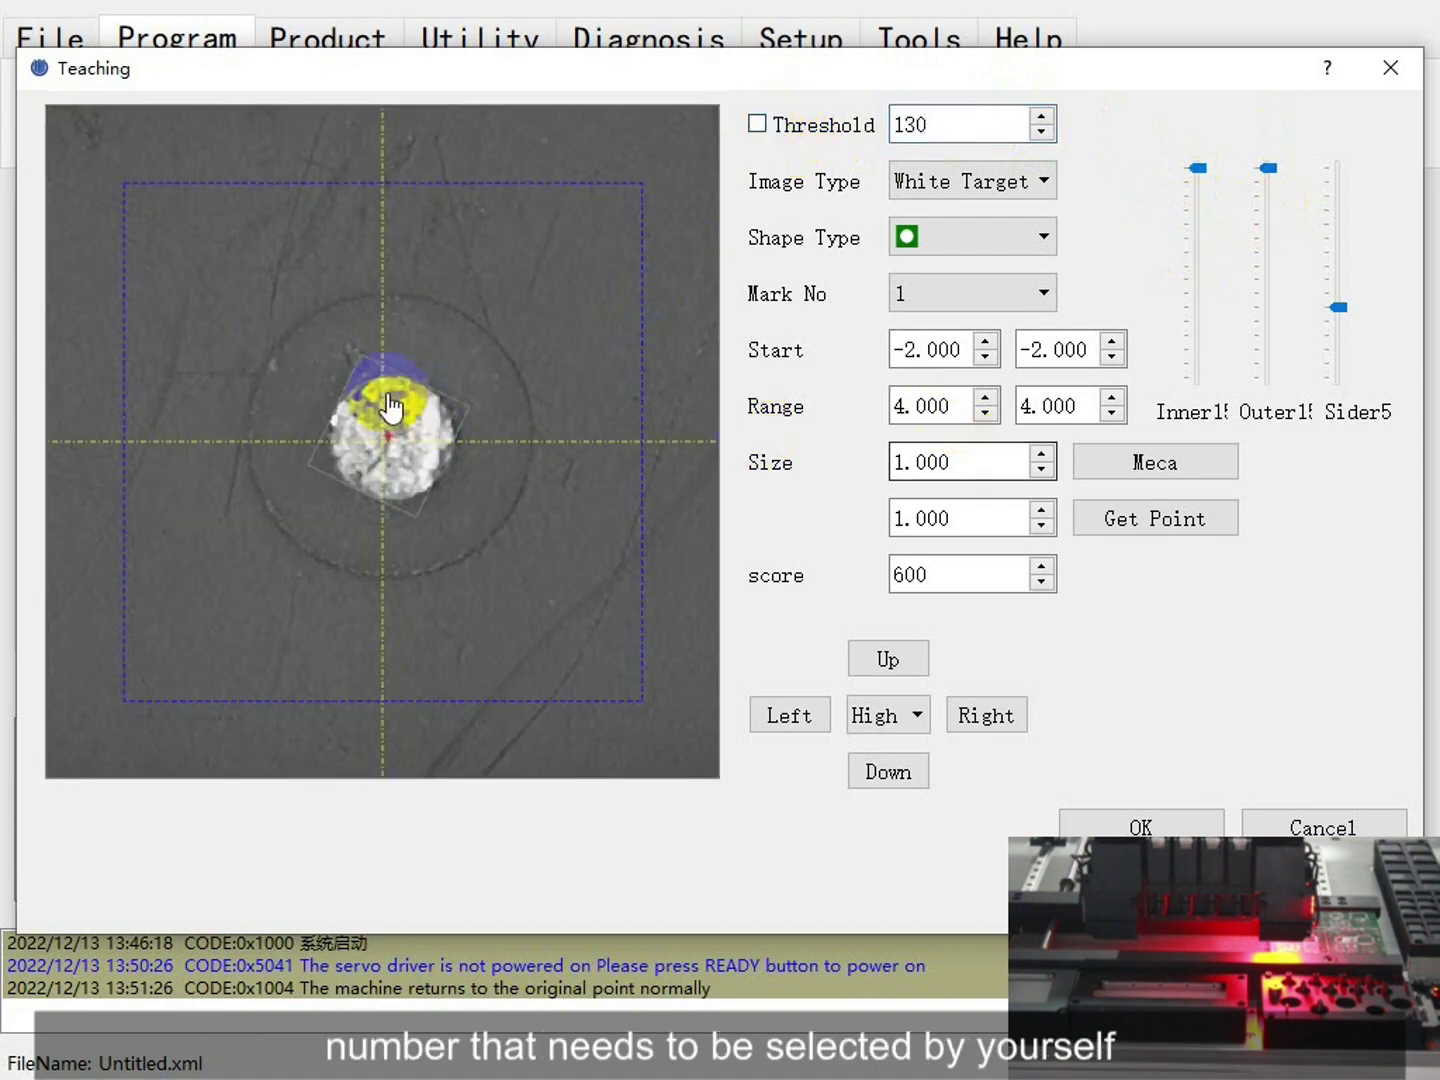
left_click_drag(572, 586, 572, 586)
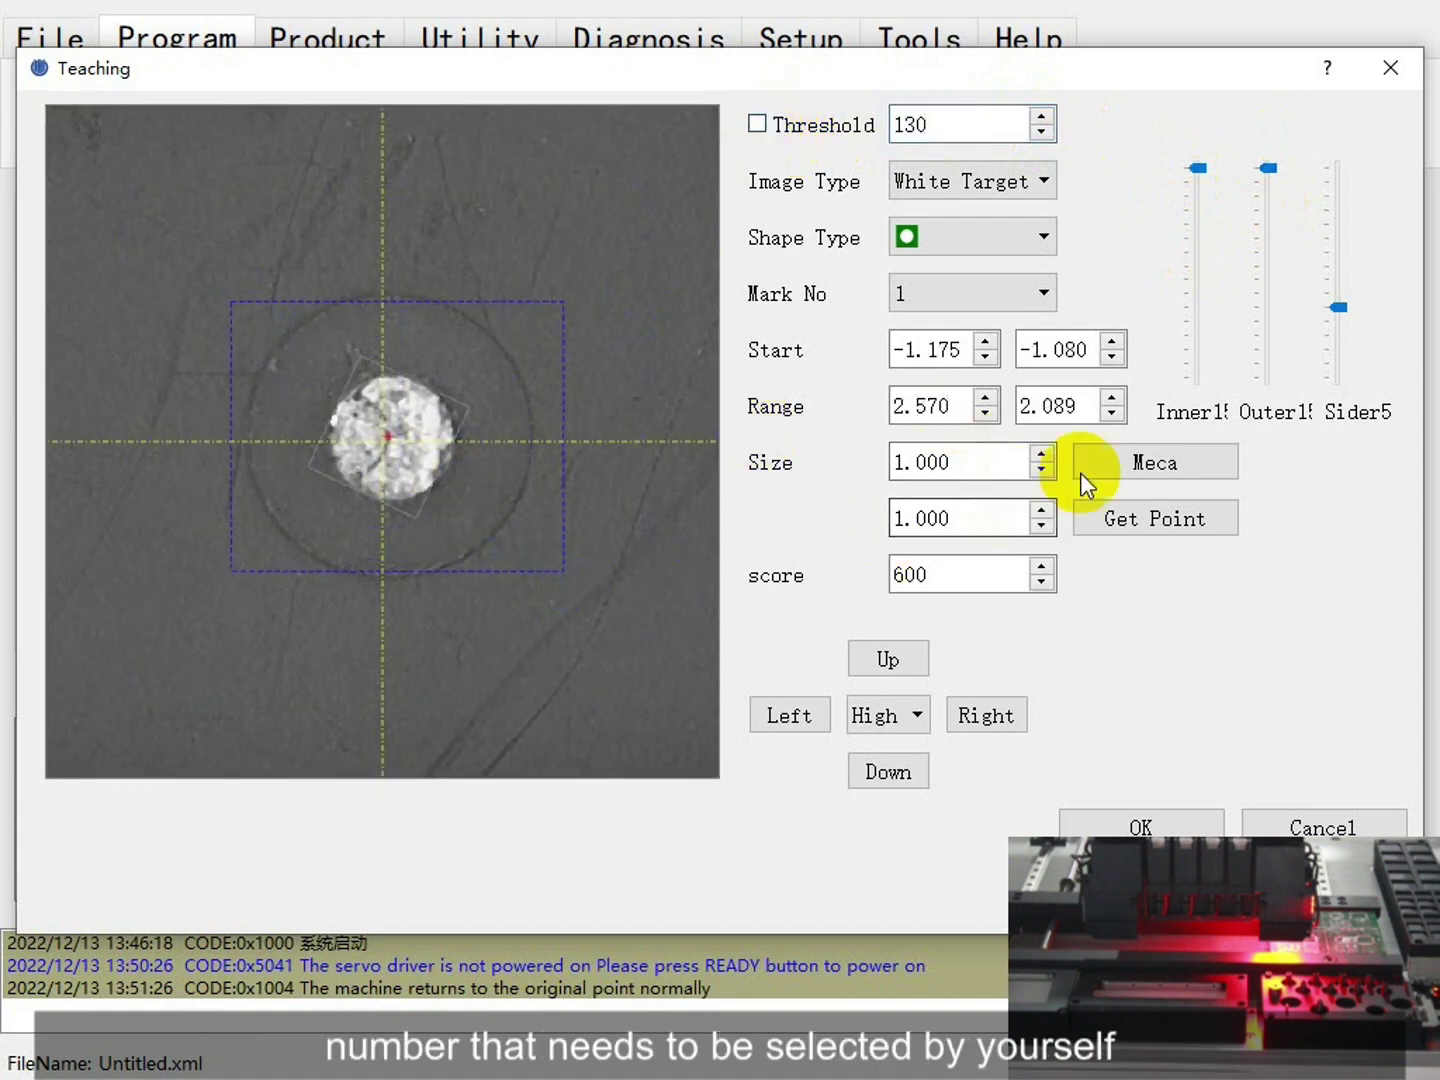
left_click(1143, 466)
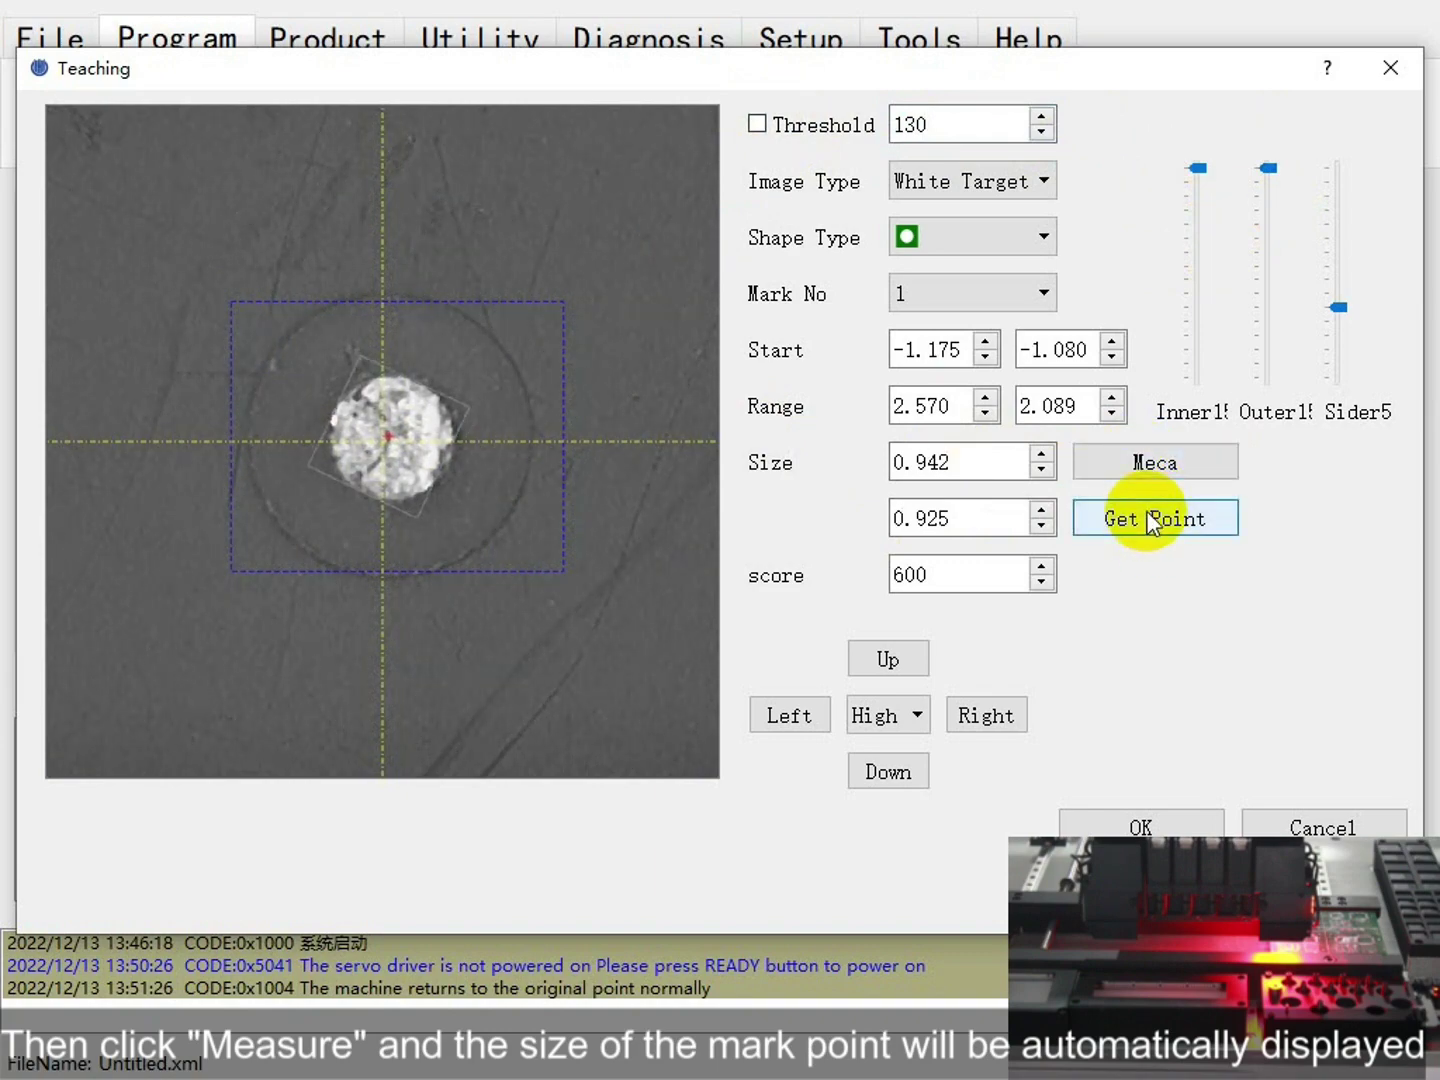
left_click(1155, 828)
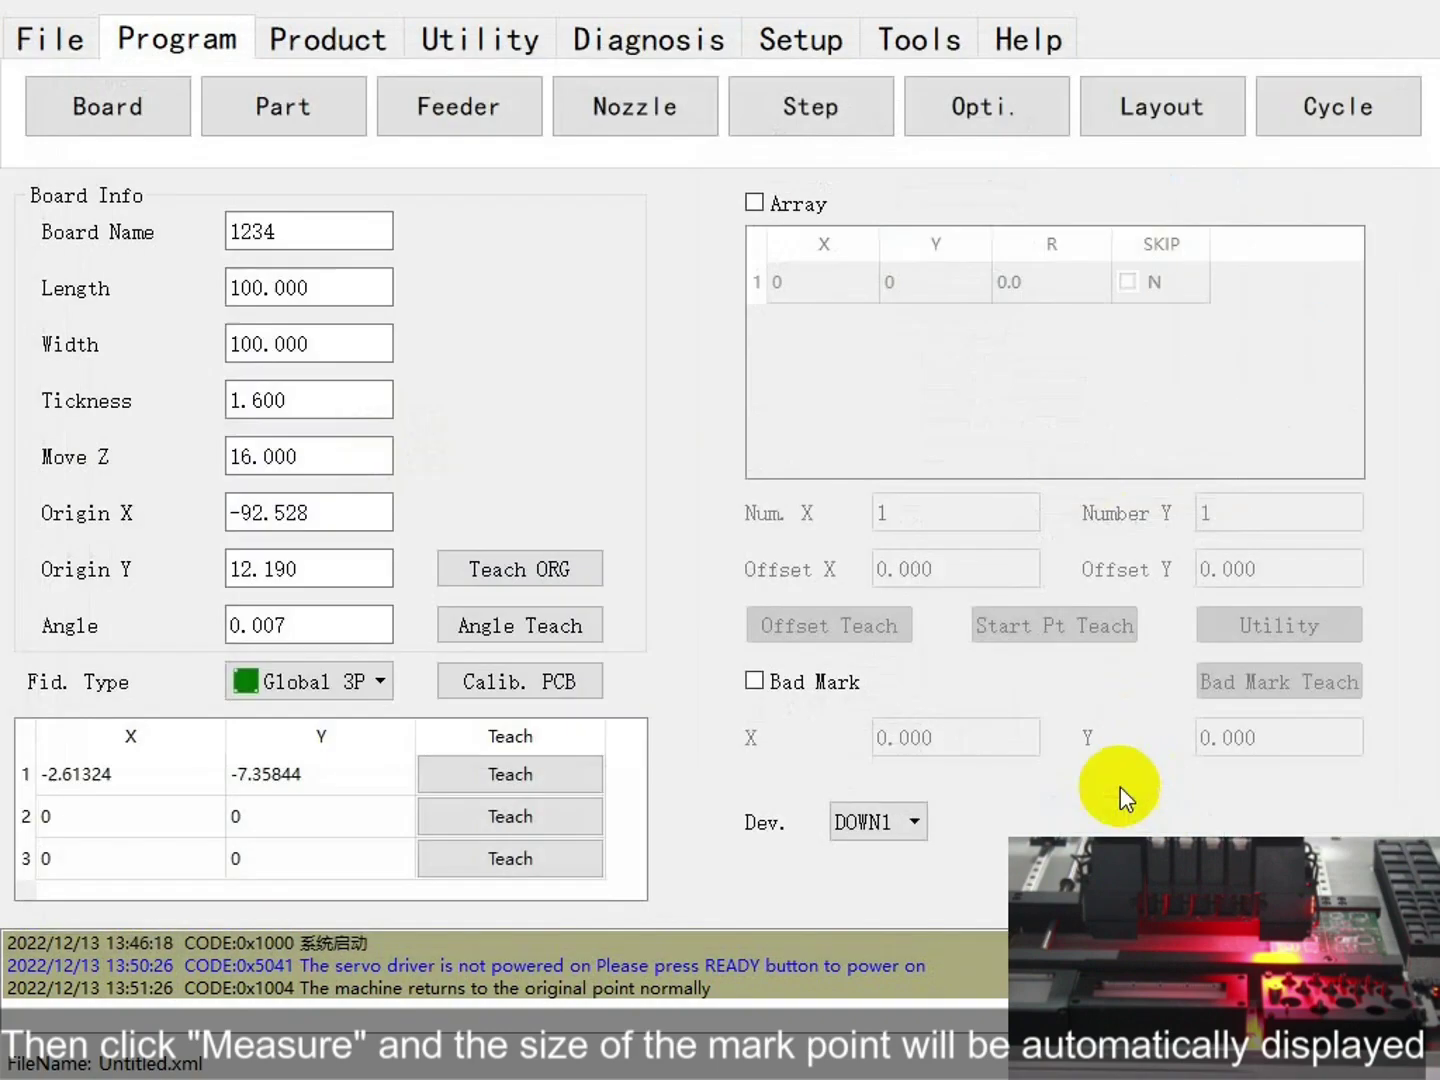
Jog the camera at High speed onto the second round fiducial pad.
left_click(484, 820)
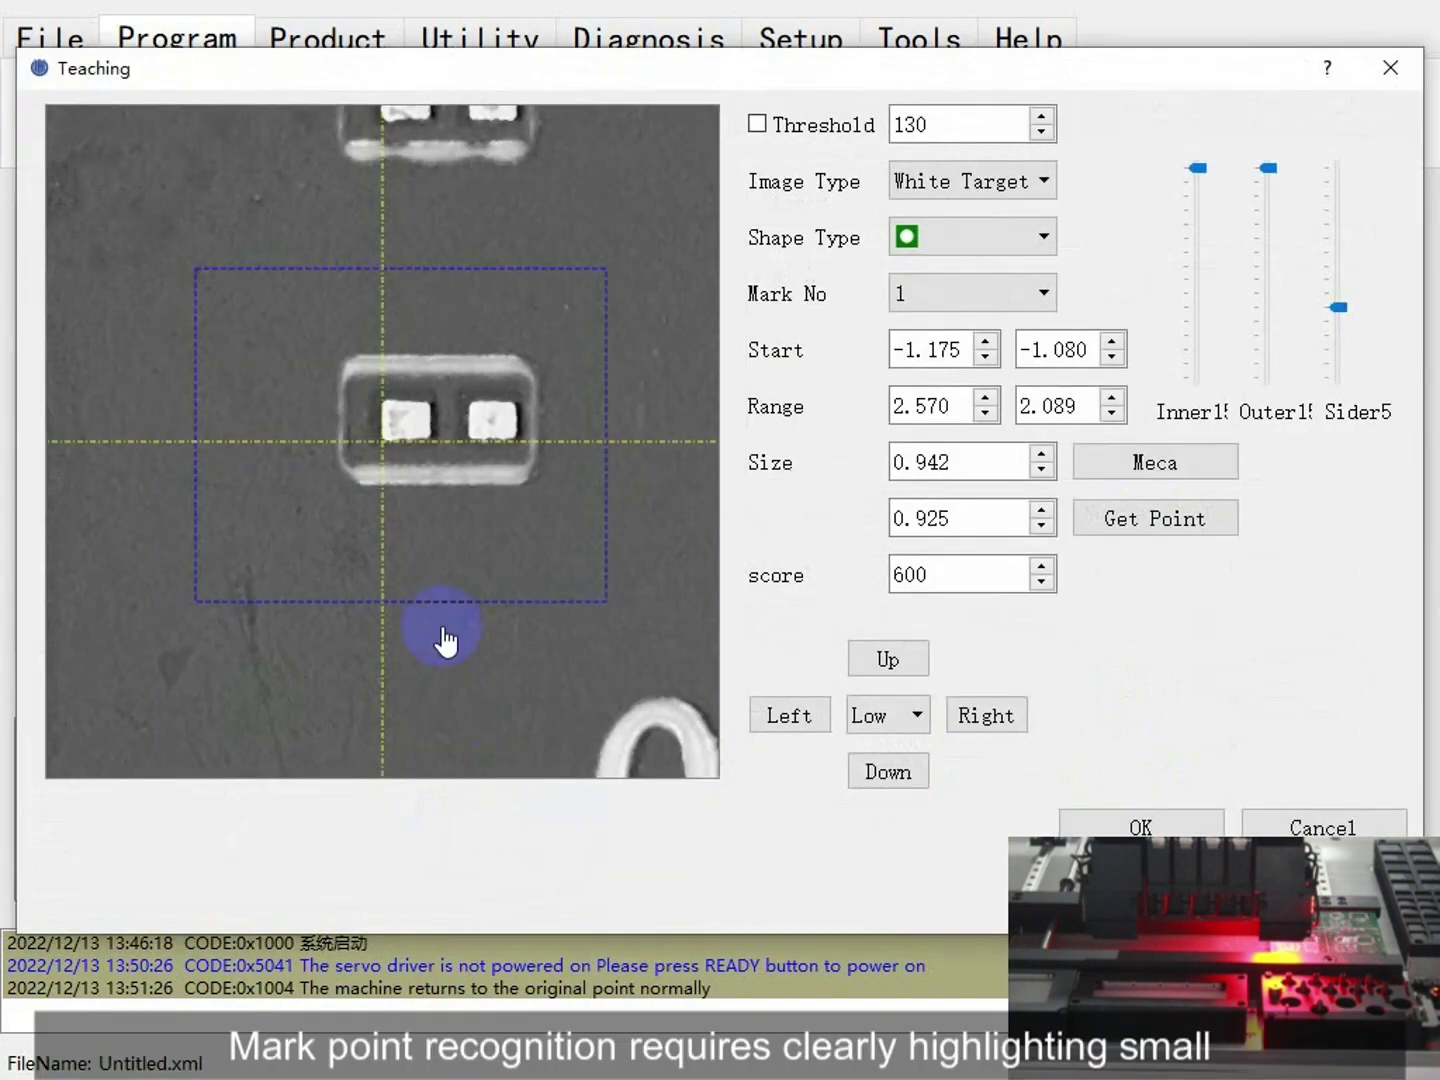
left_click(884, 715)
left_click(887, 791)
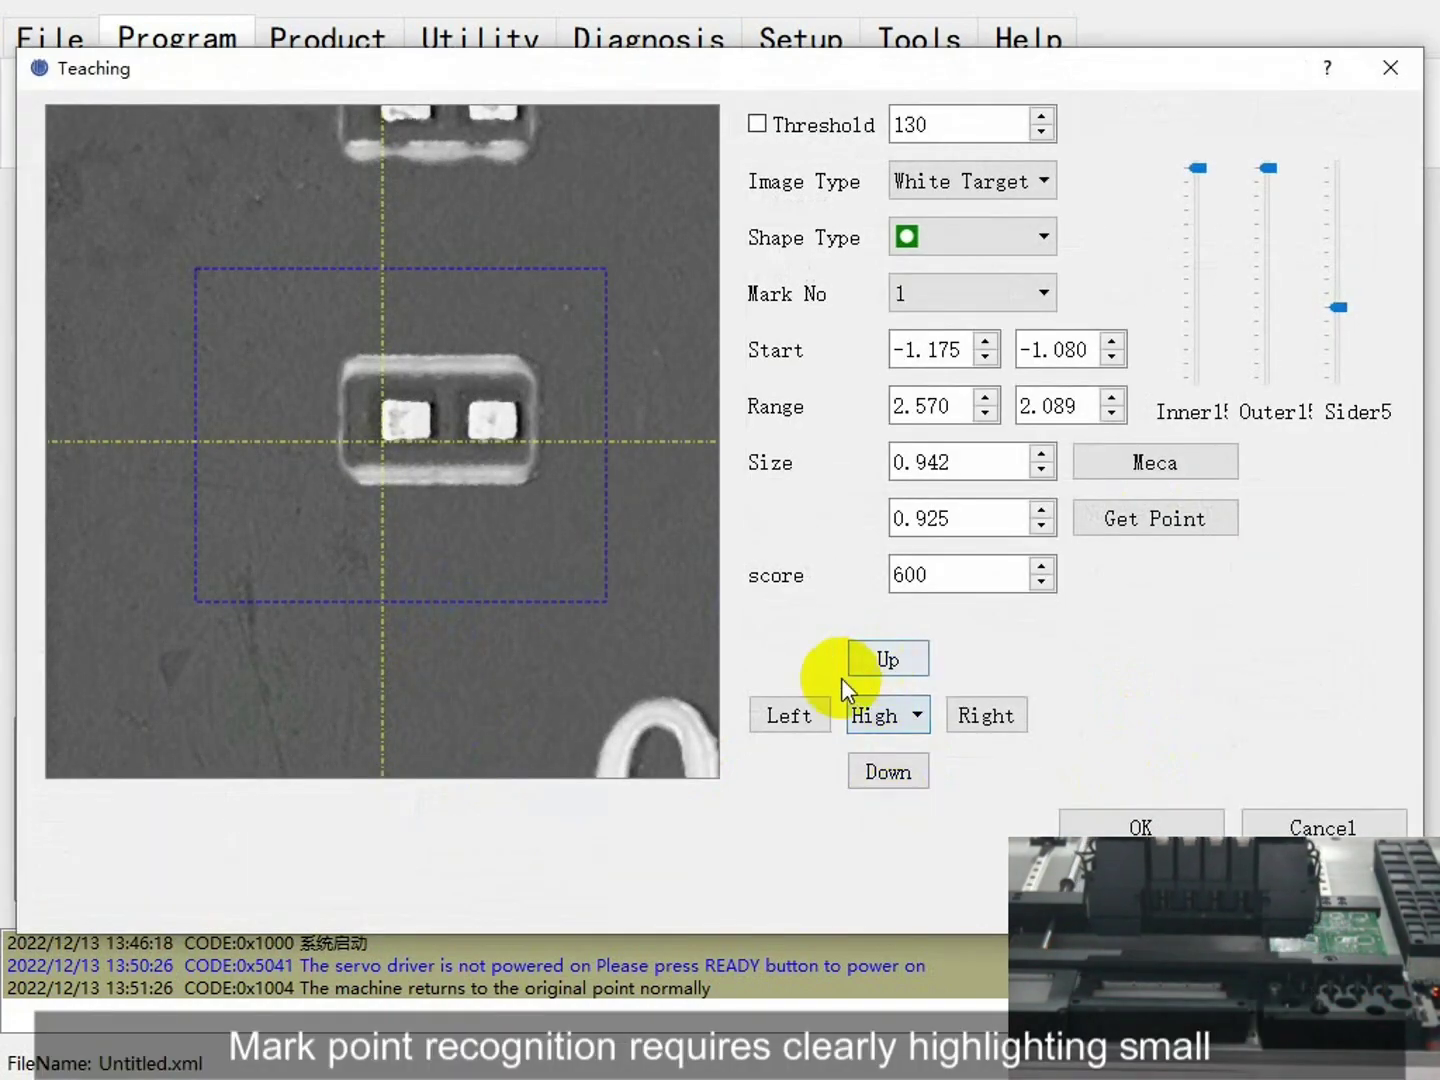
scroll(524, 578, "down", 2)
left_click(888, 659)
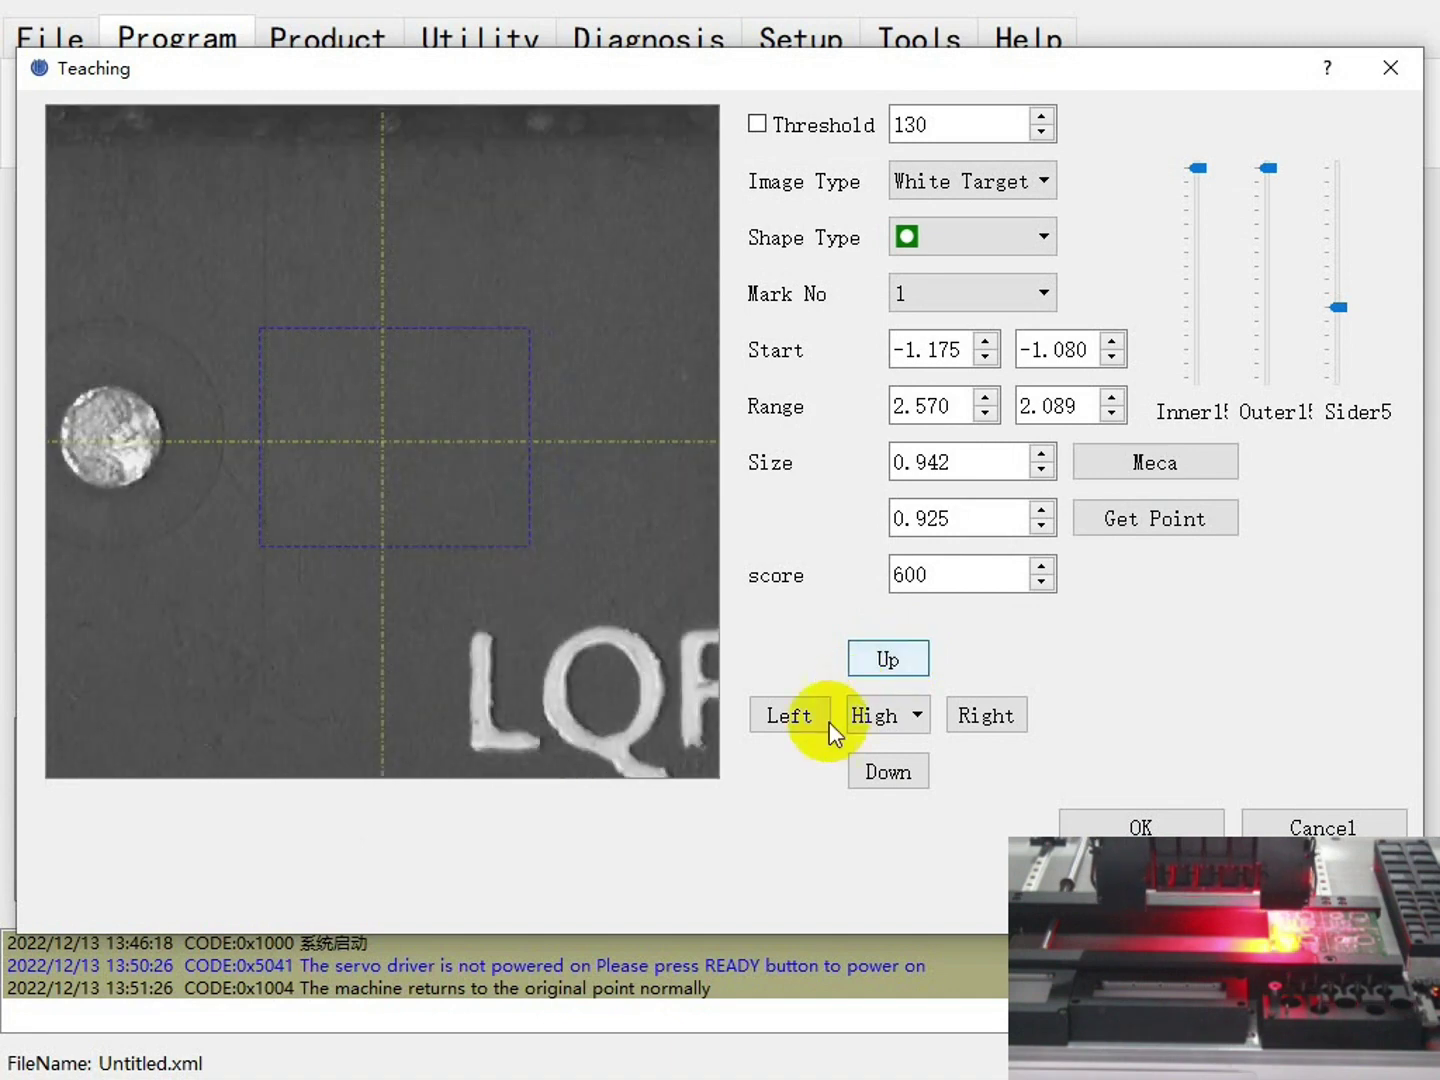
left_click(788, 714)
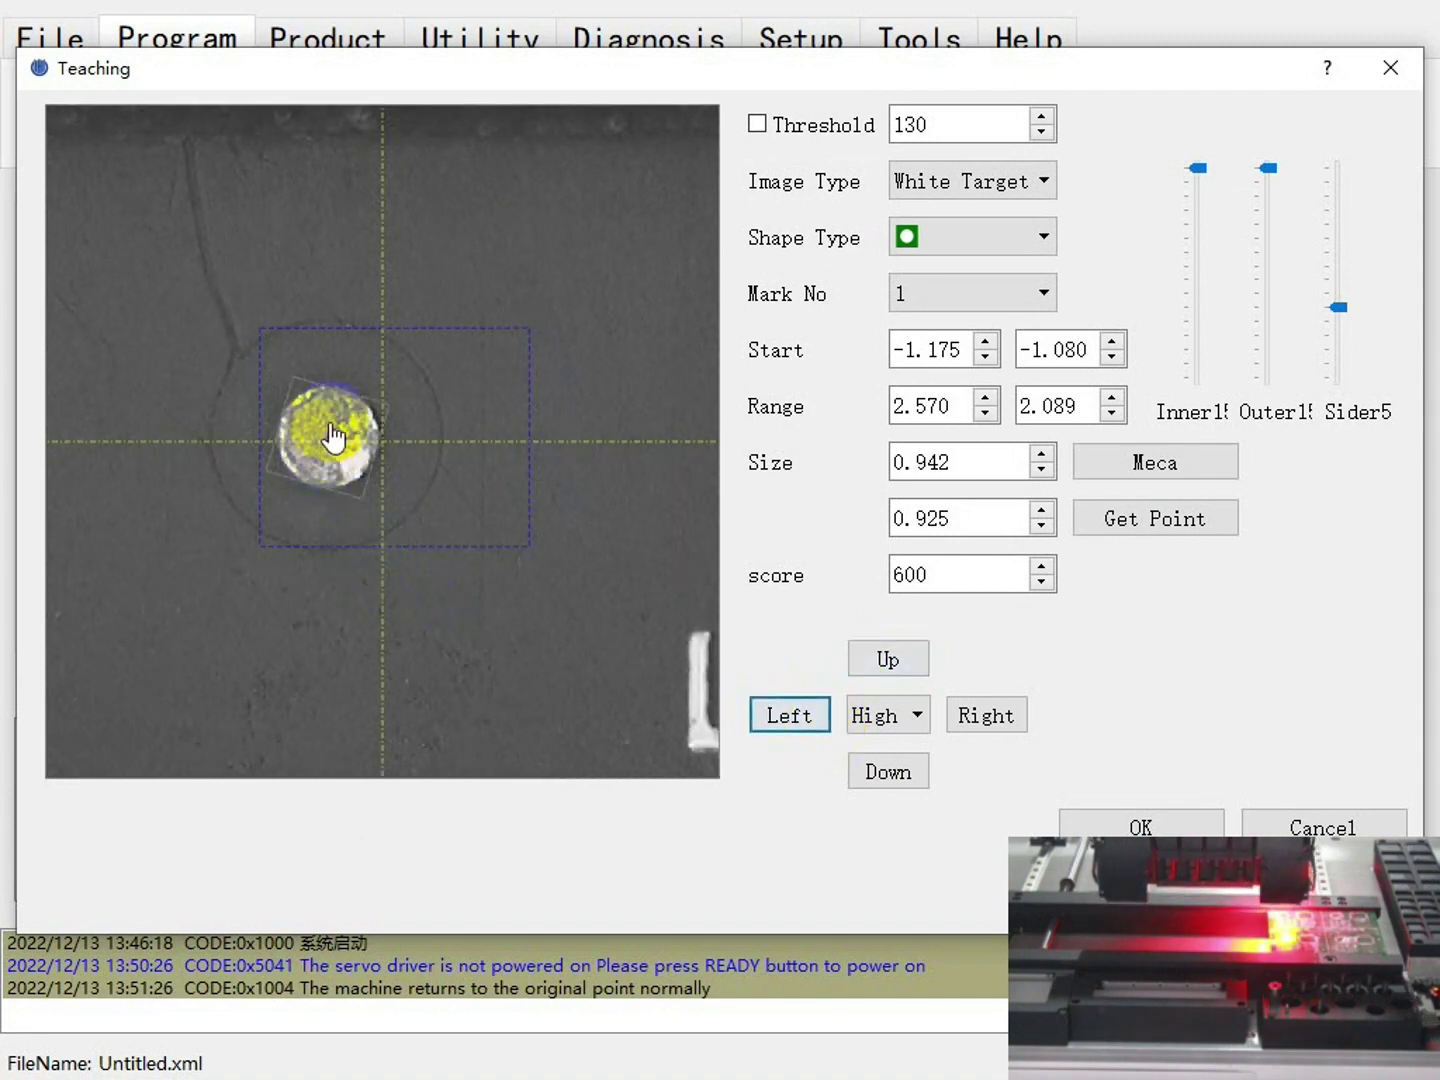
left_click(333, 450)
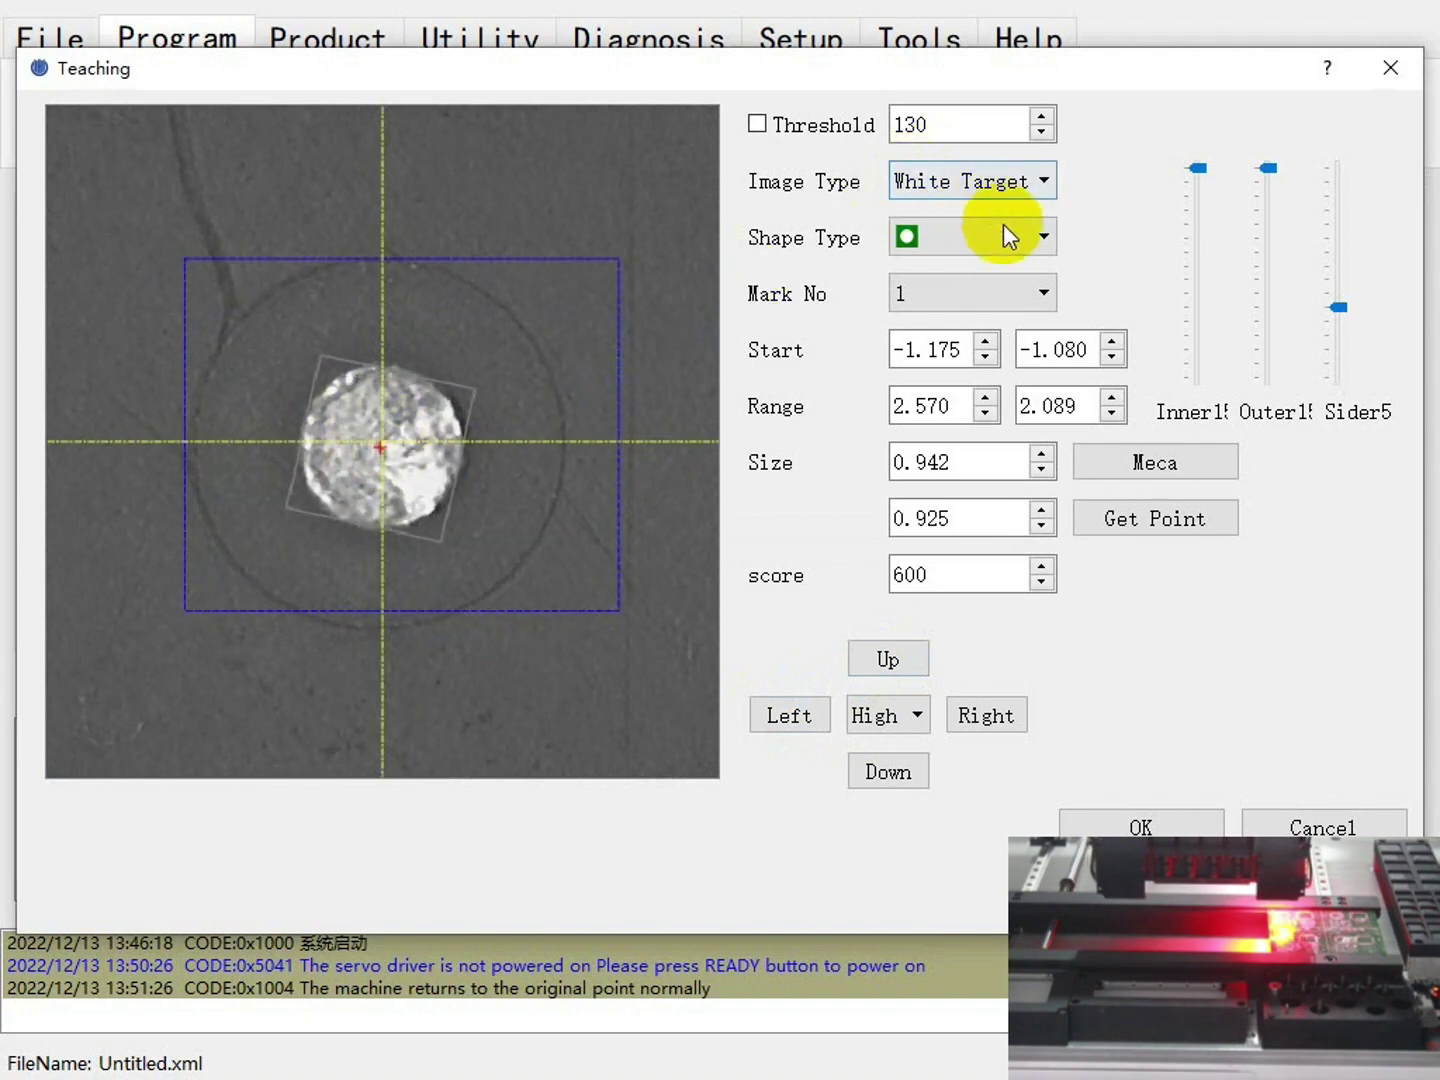
Select Mark No 2, raise inner light, fit the search box and record X -2.58906, Y 82.707.
left_click(1013, 297)
left_click(976, 343)
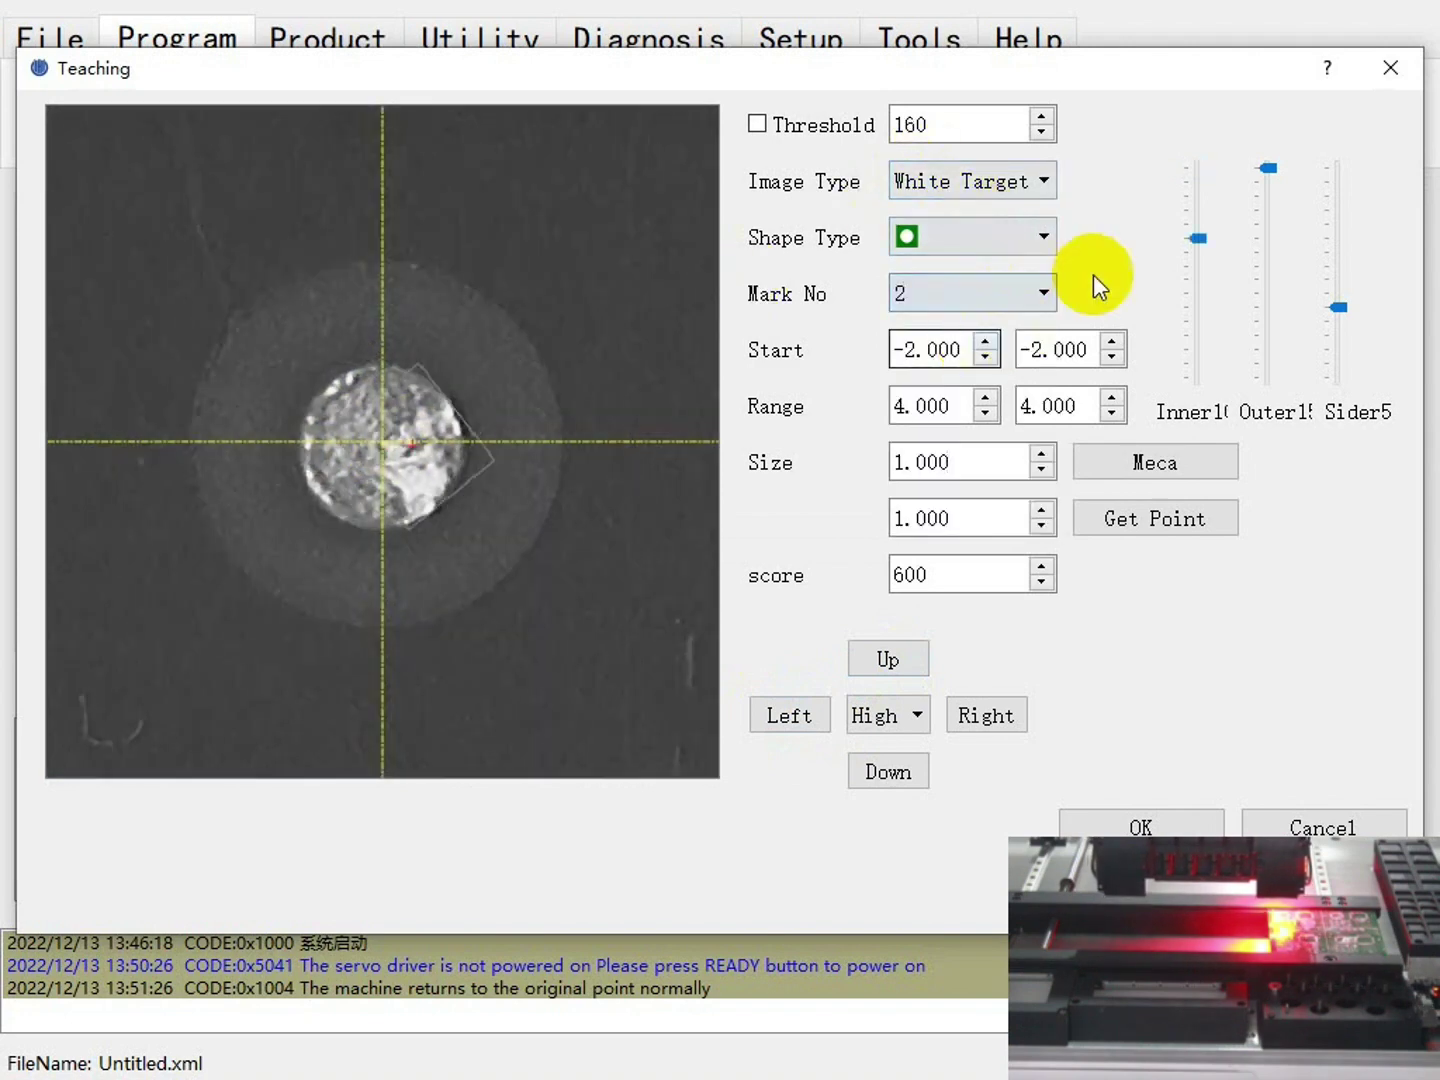
left_click_drag(1198, 239, 1195, 159)
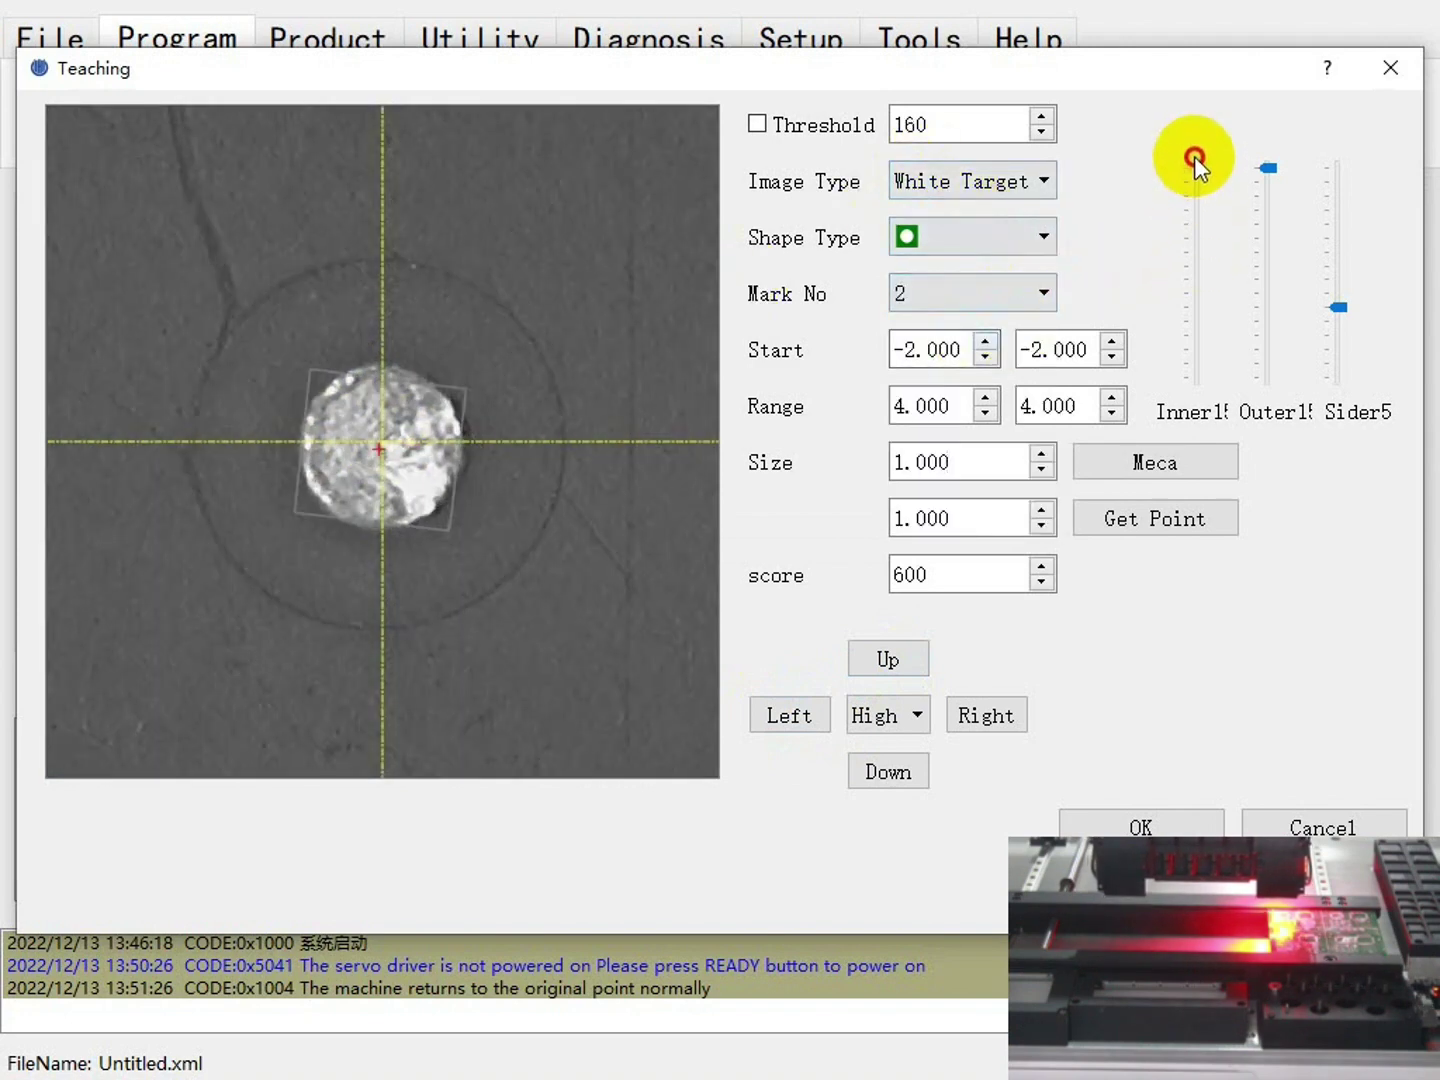
left_click(758, 124)
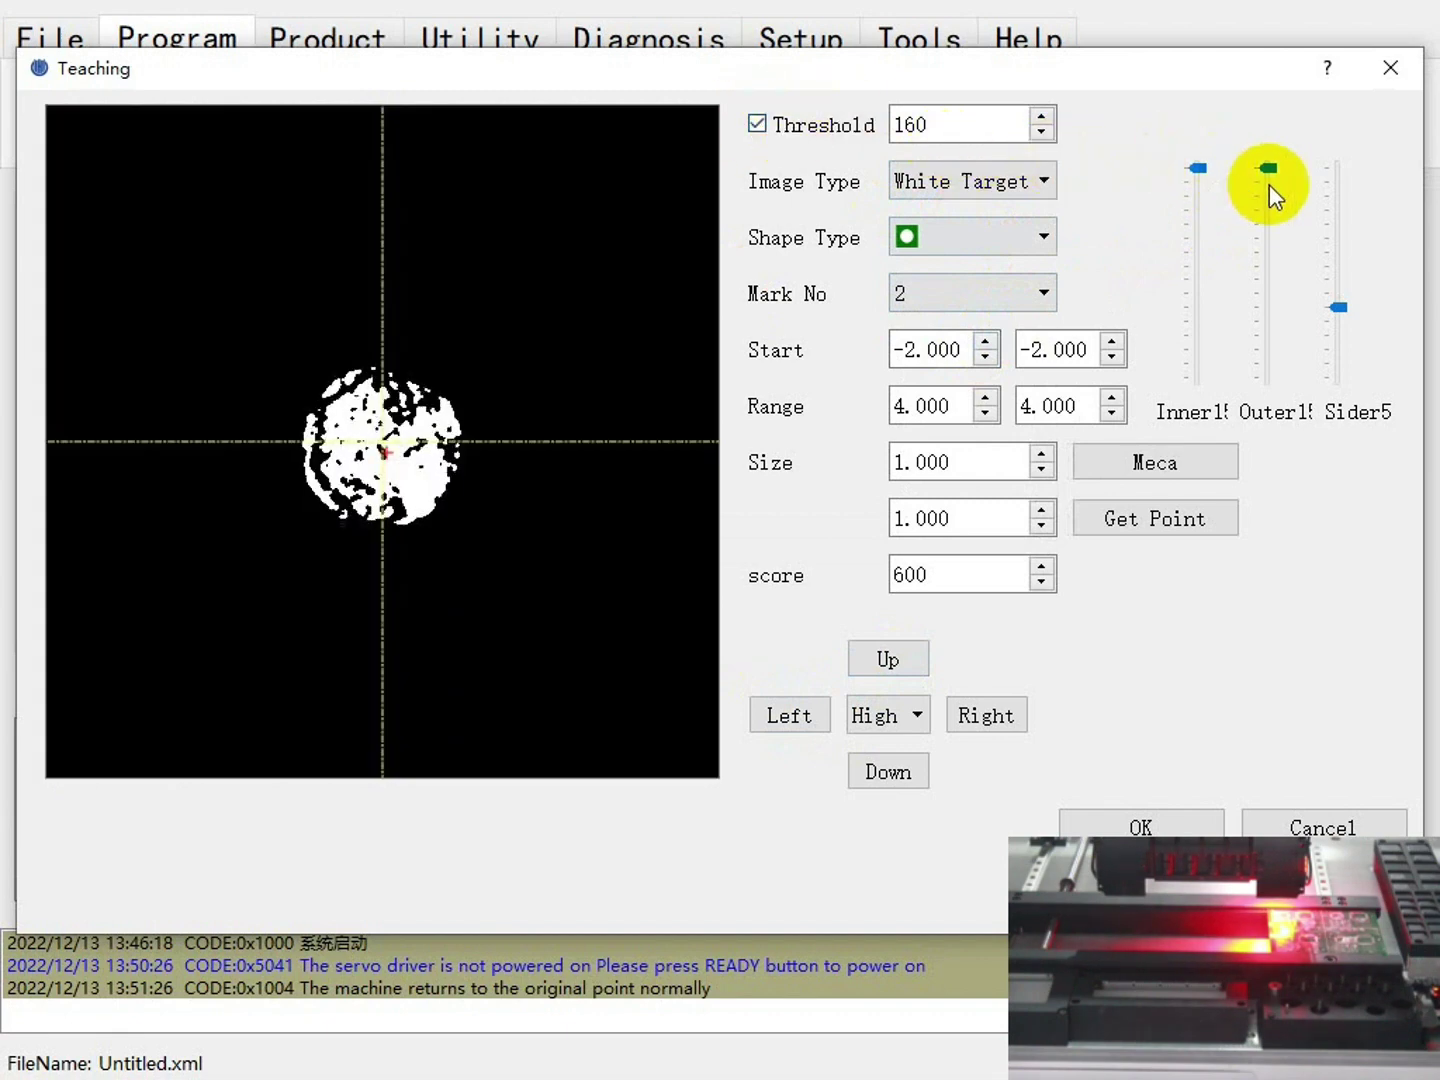
scroll(989, 123, "up", 3)
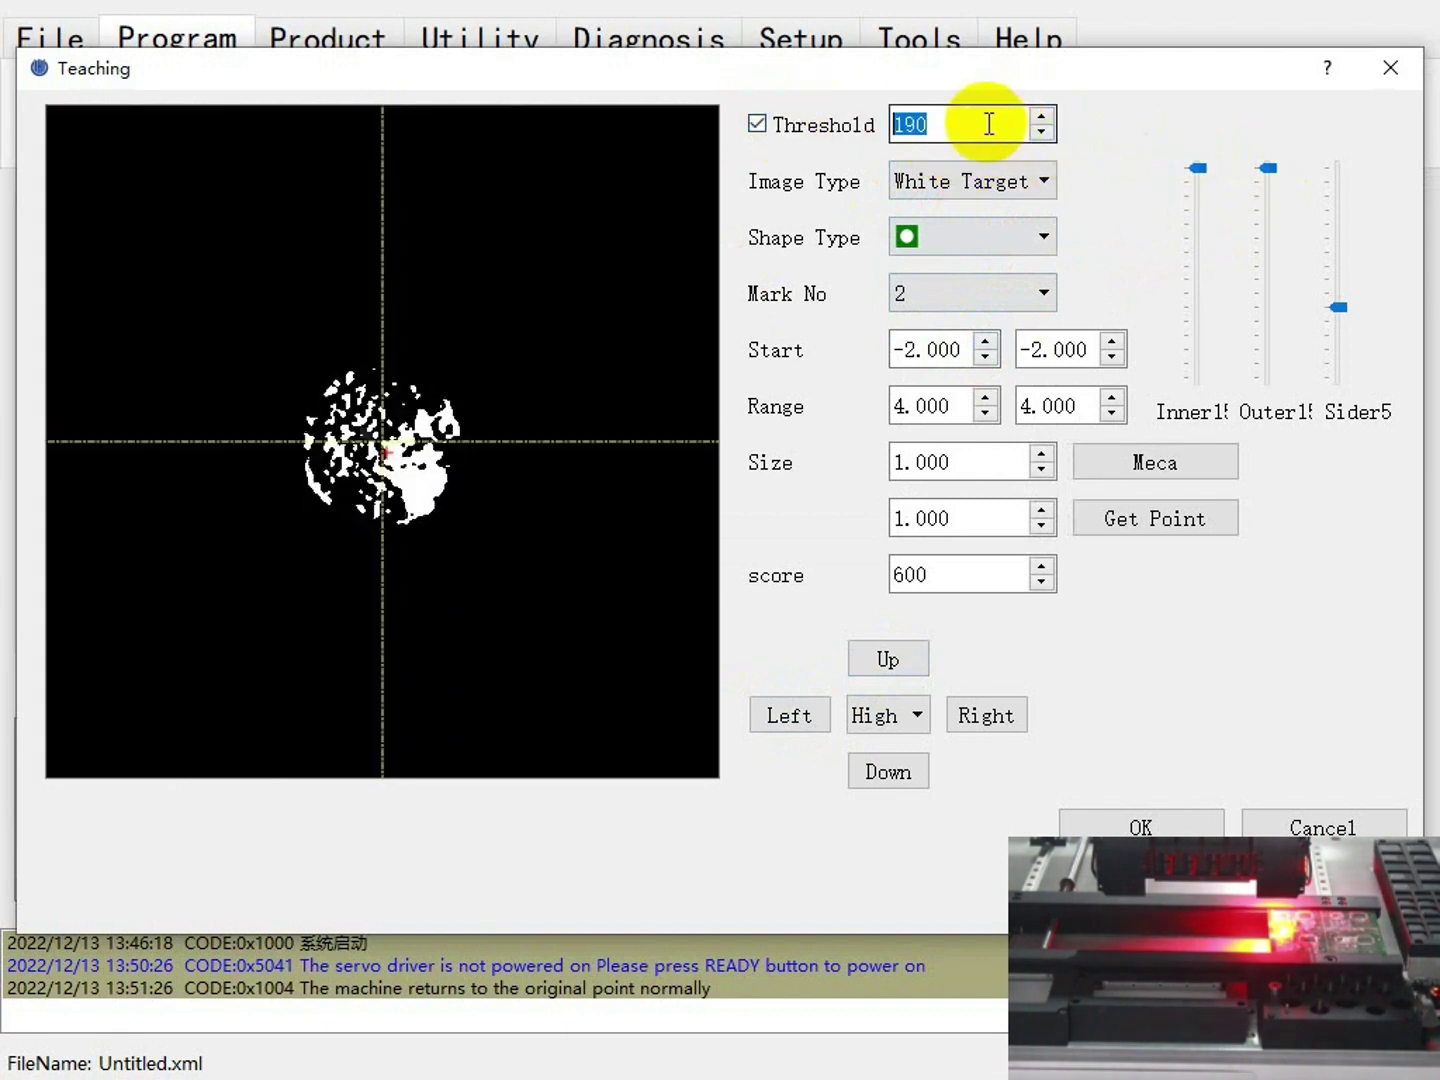
scroll(989, 123, "down", 1)
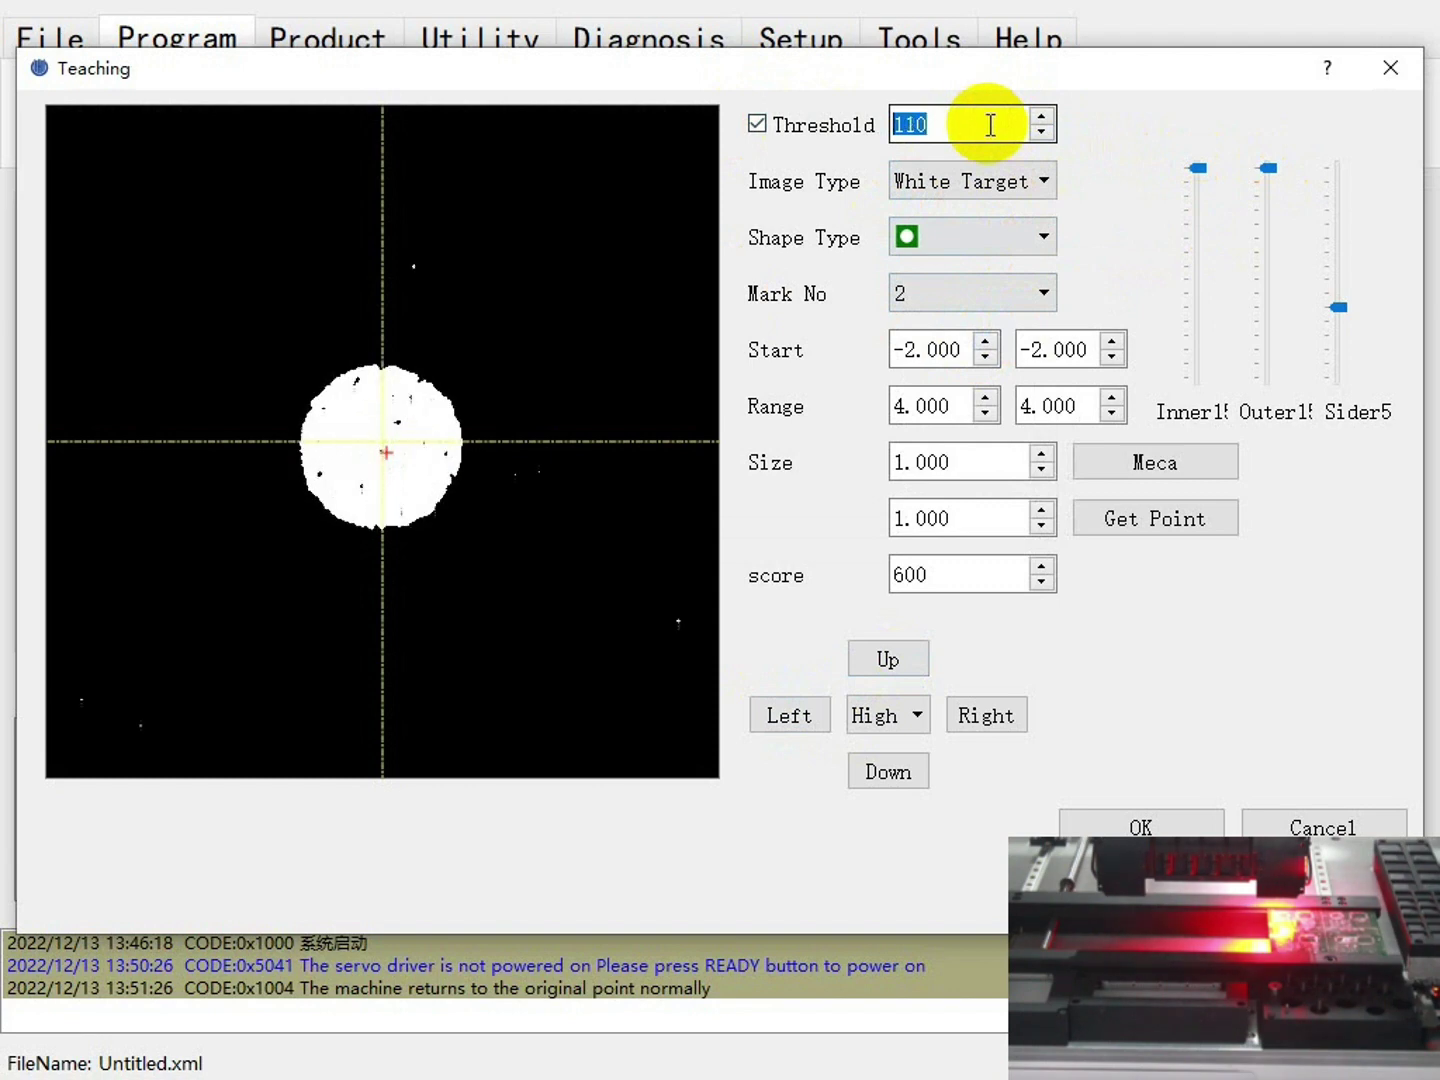
left_click(768, 127)
left_click_drag(247, 312, 305, 390)
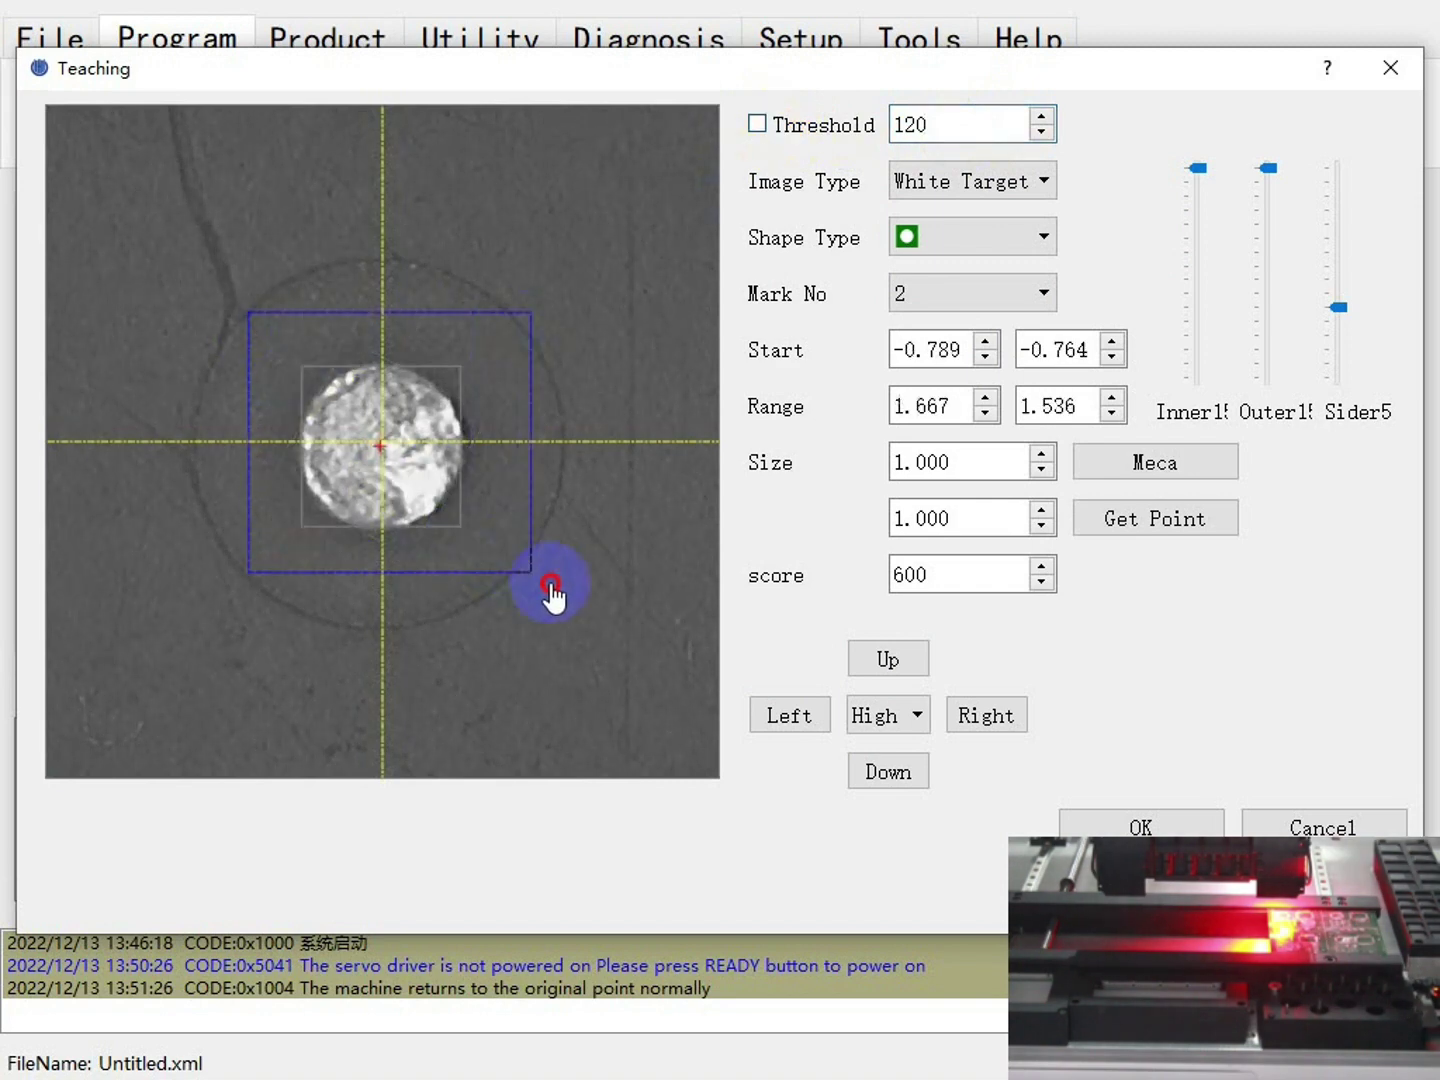
left_click_drag(551, 594, 530, 583)
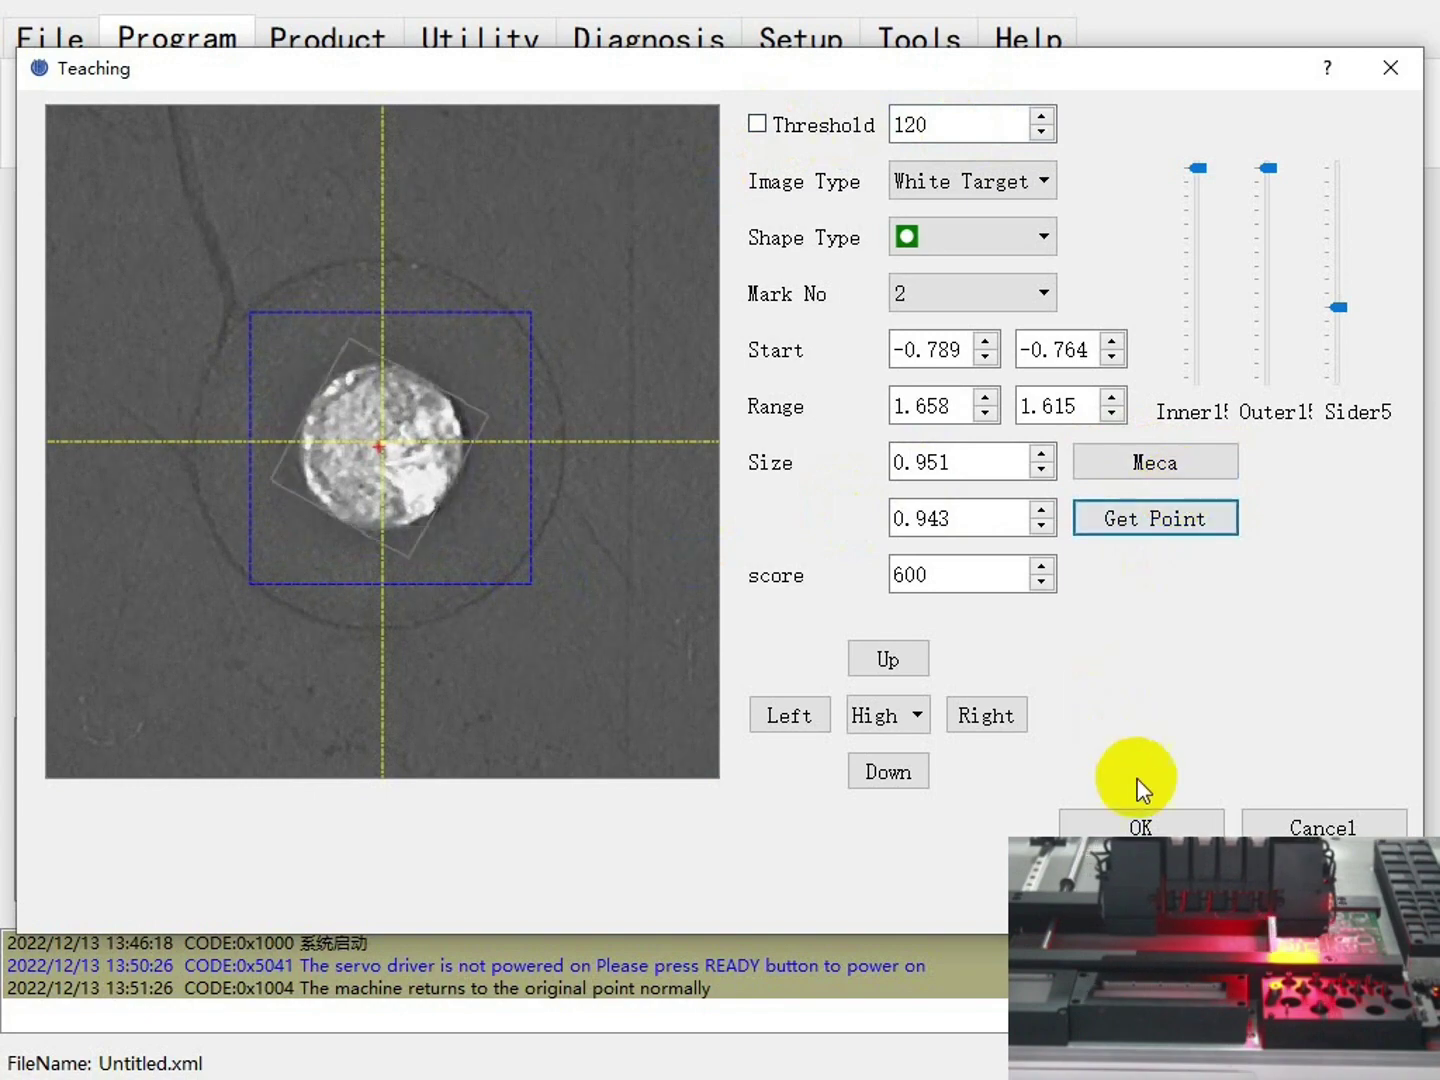
left_click(1145, 823)
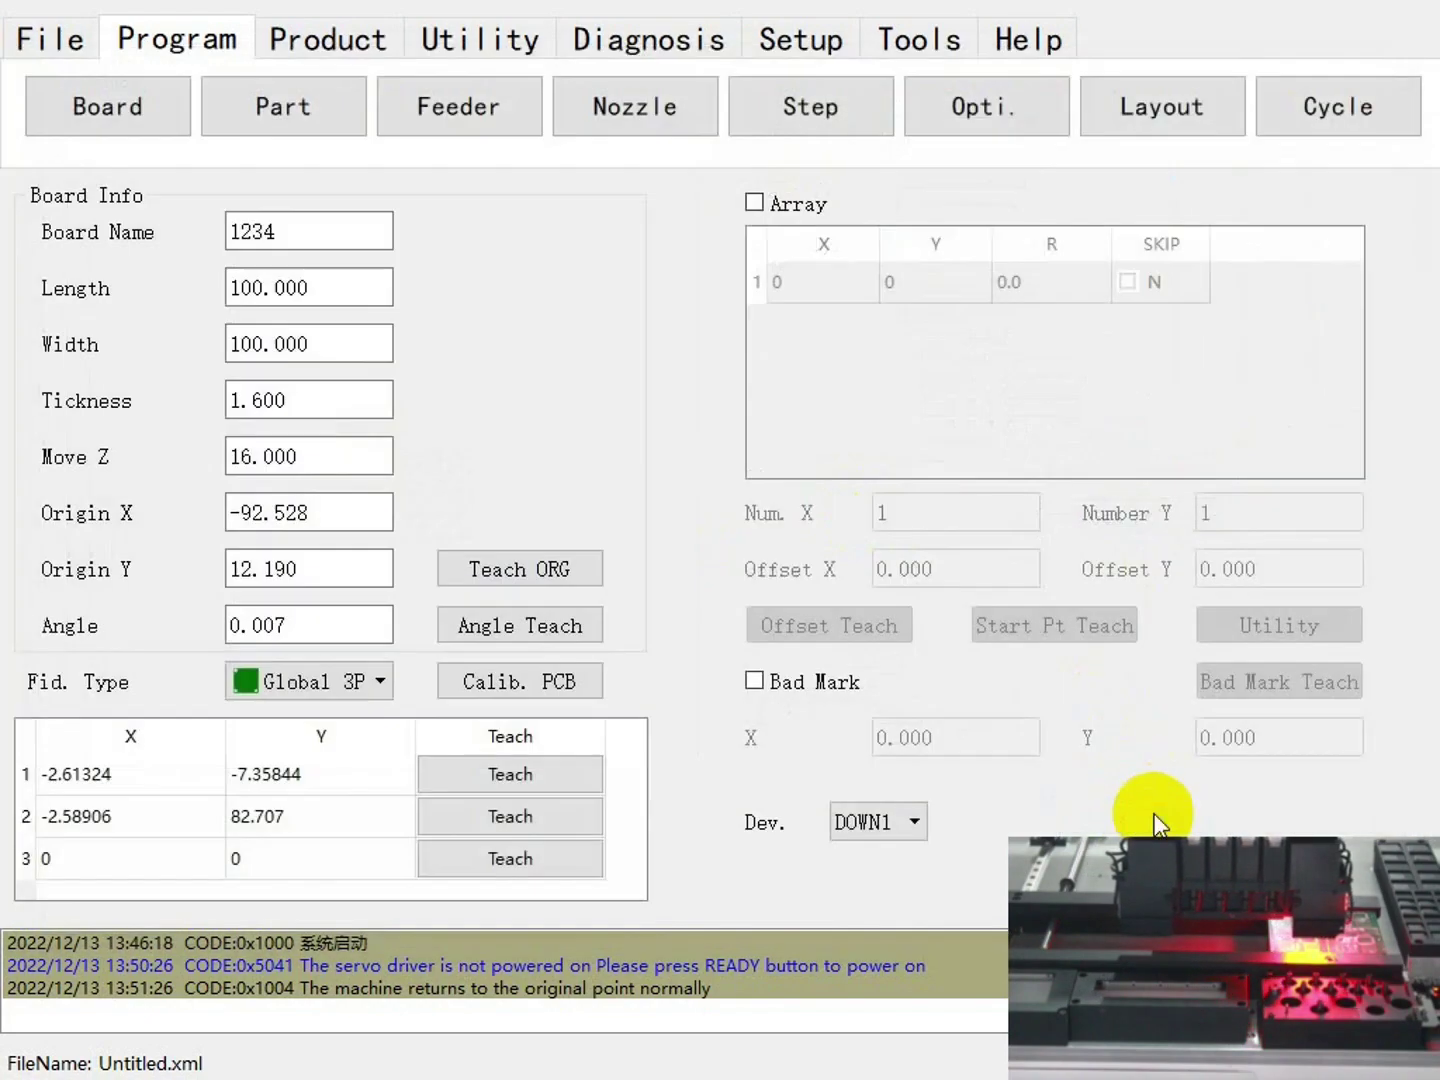
Start teaching mark 3 and jog at High speed onto the third fiducial pad.
left_click(484, 857)
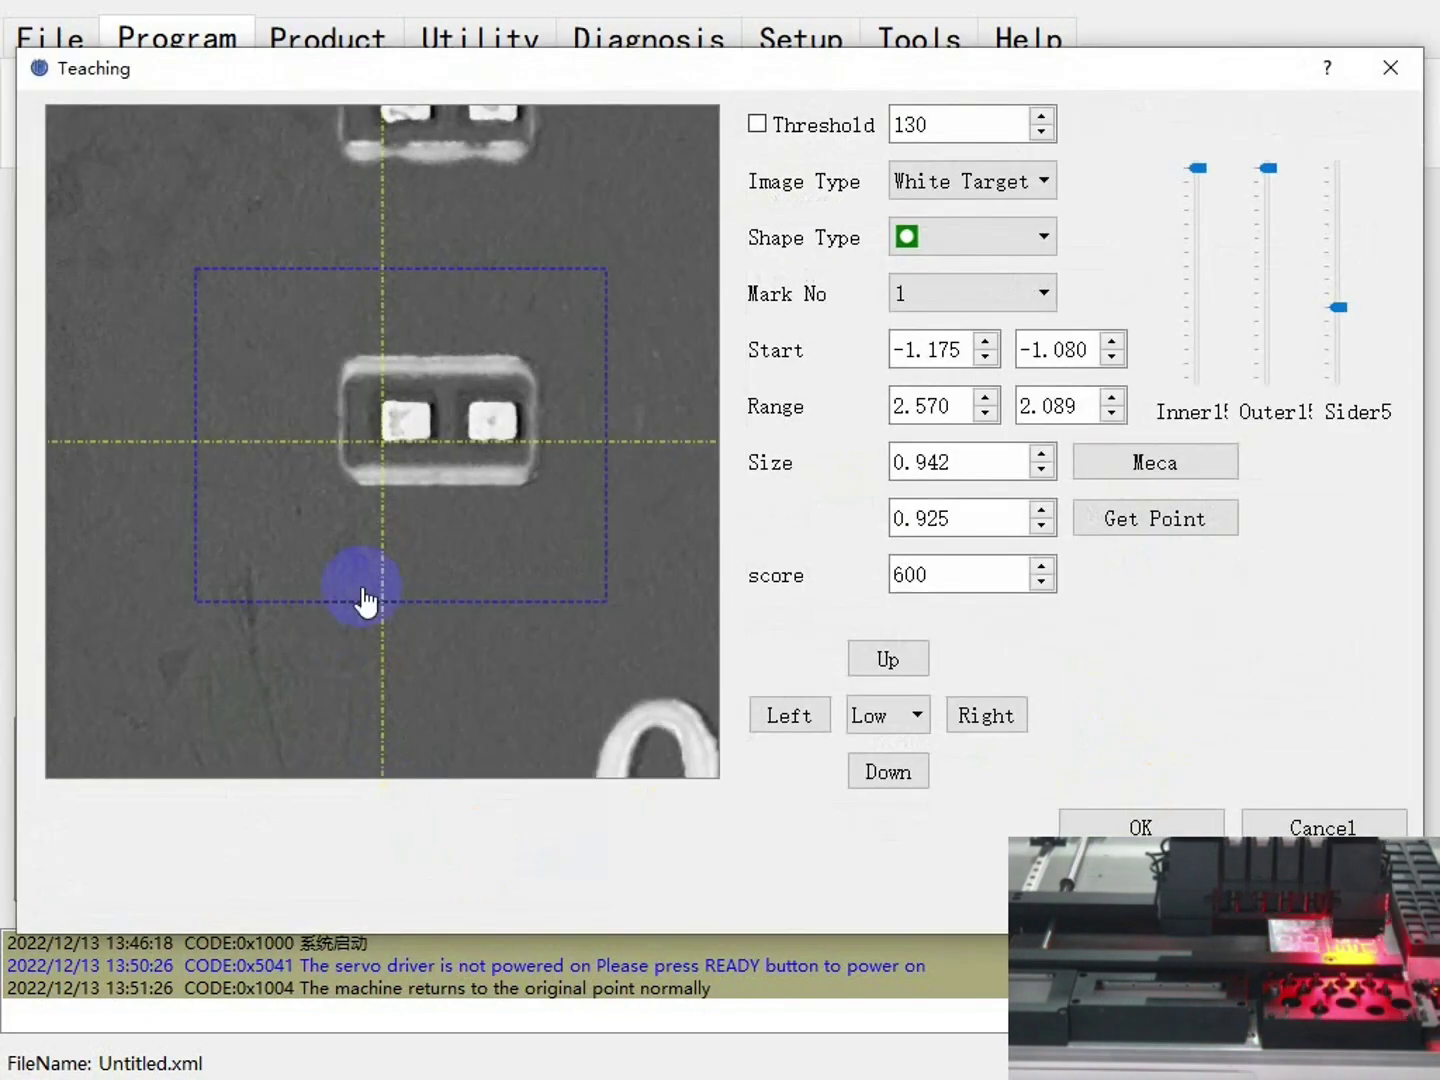
left_click(805, 714)
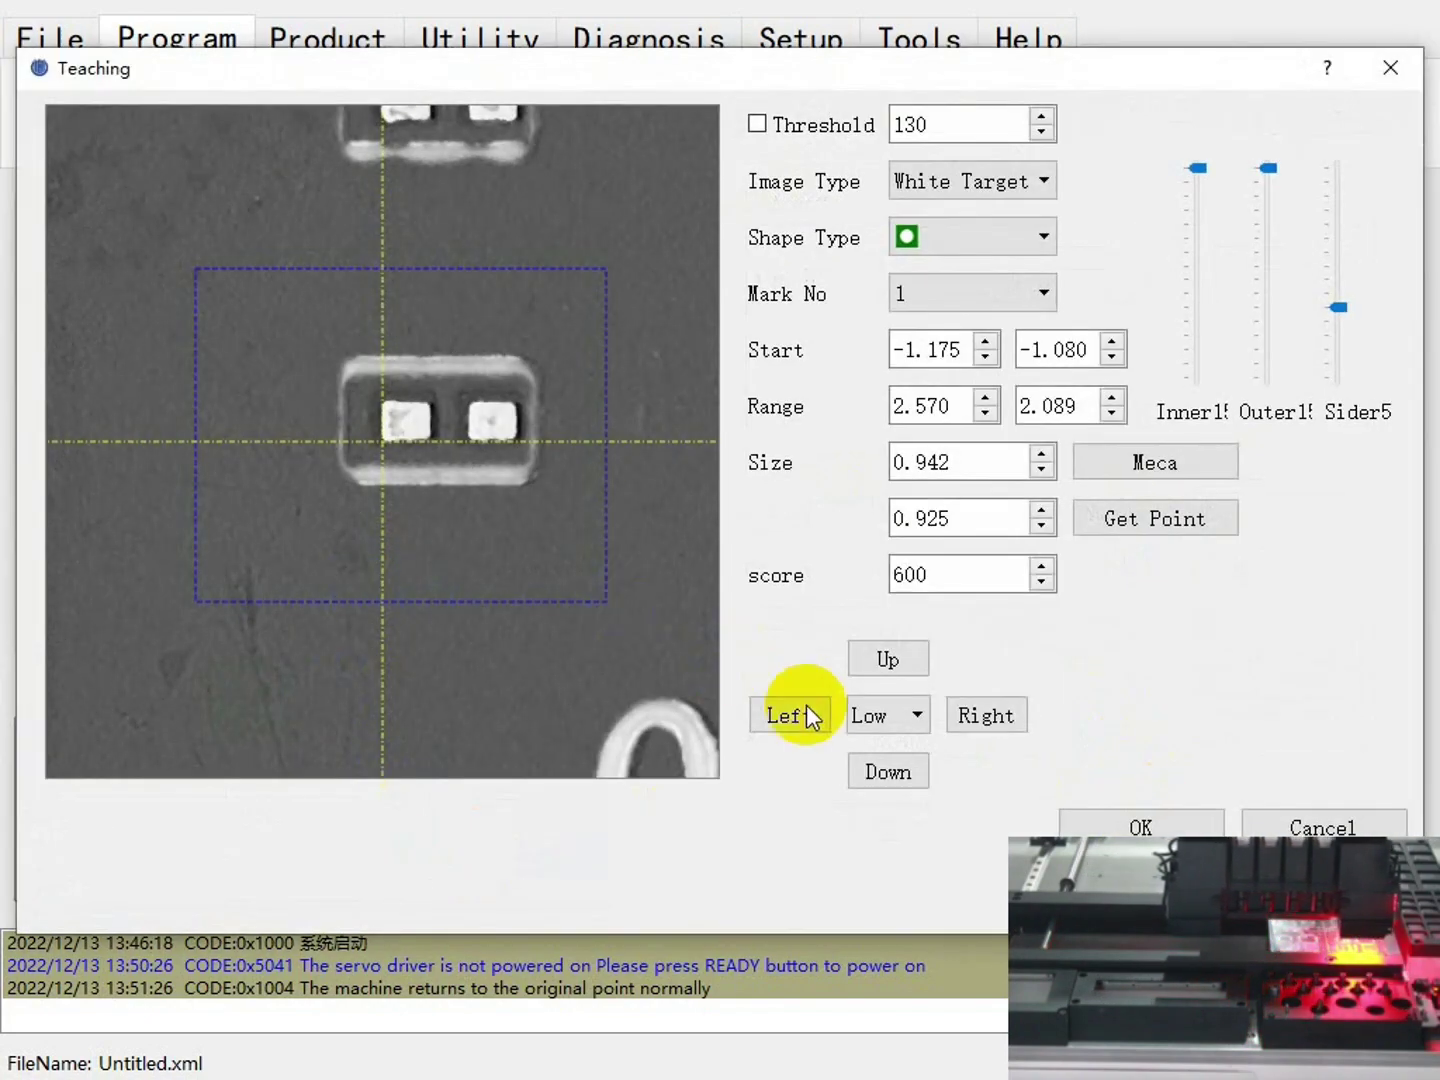
left_click(800, 716)
left_click(896, 716)
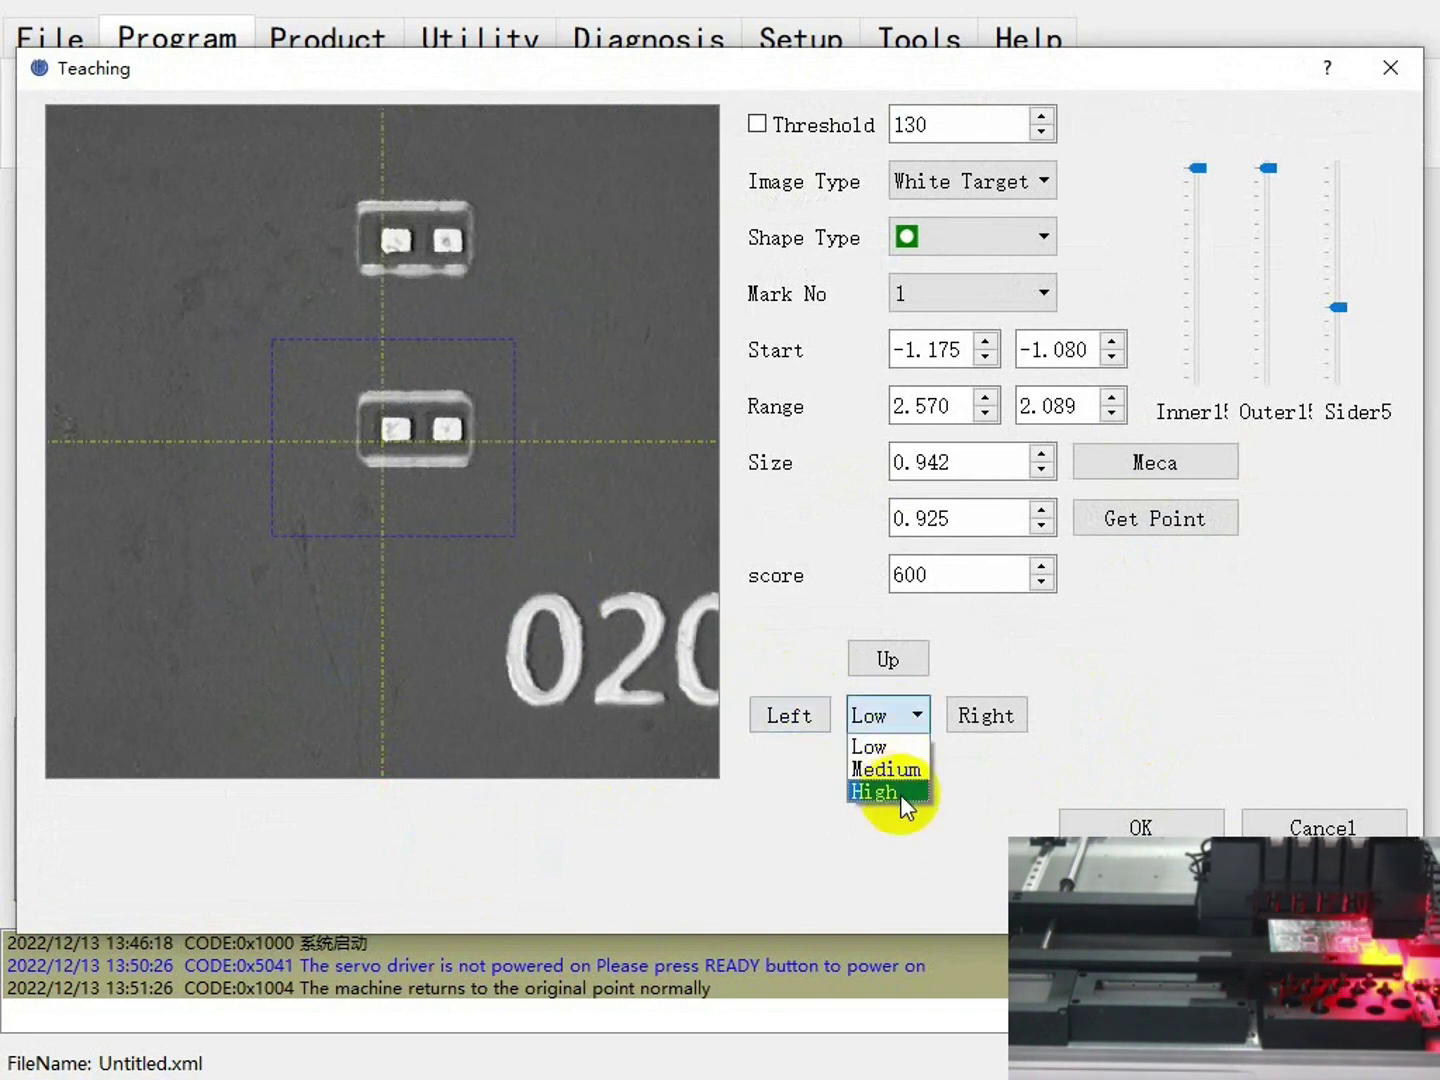
left_click(979, 715)
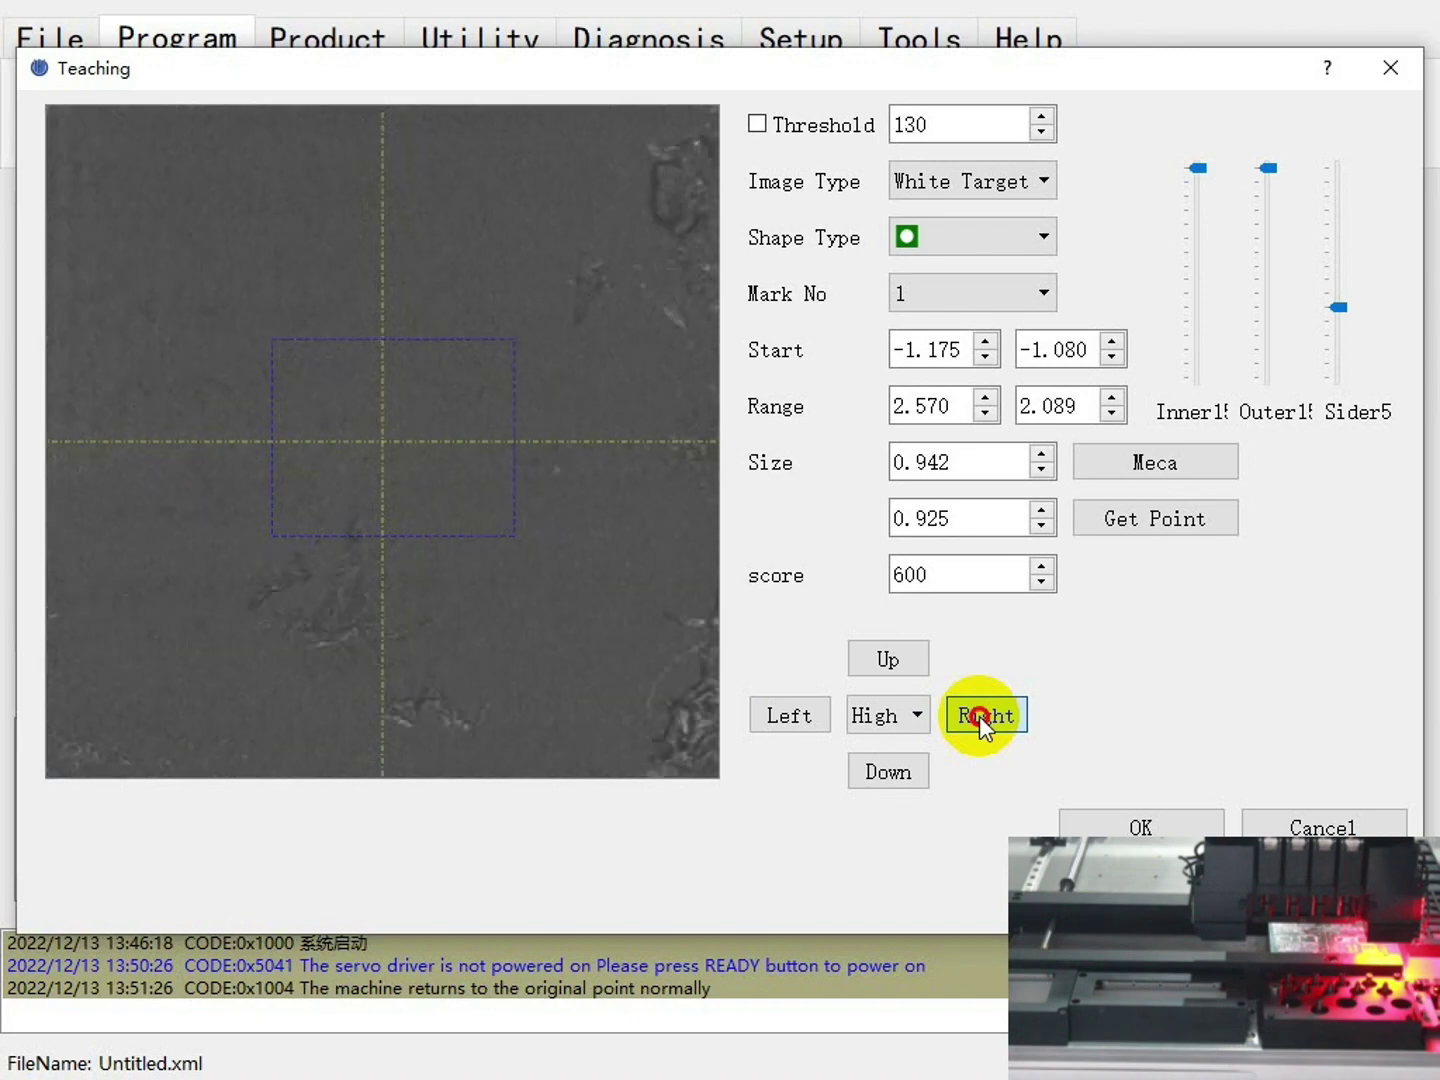
left_click(806, 716)
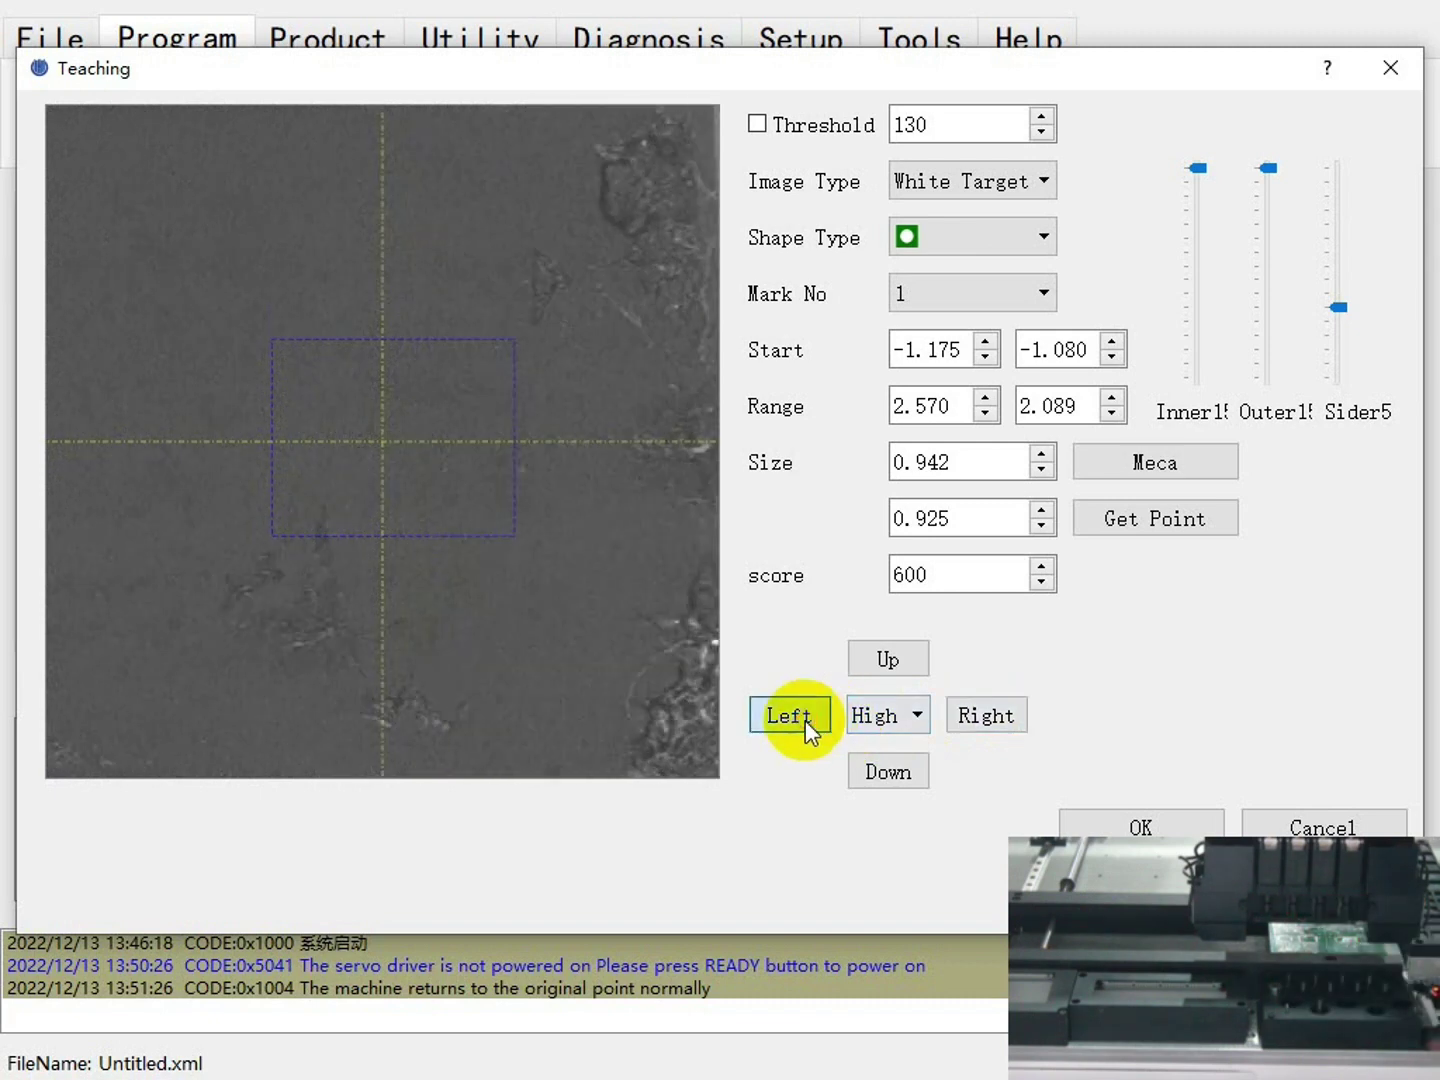
left_click(905, 785)
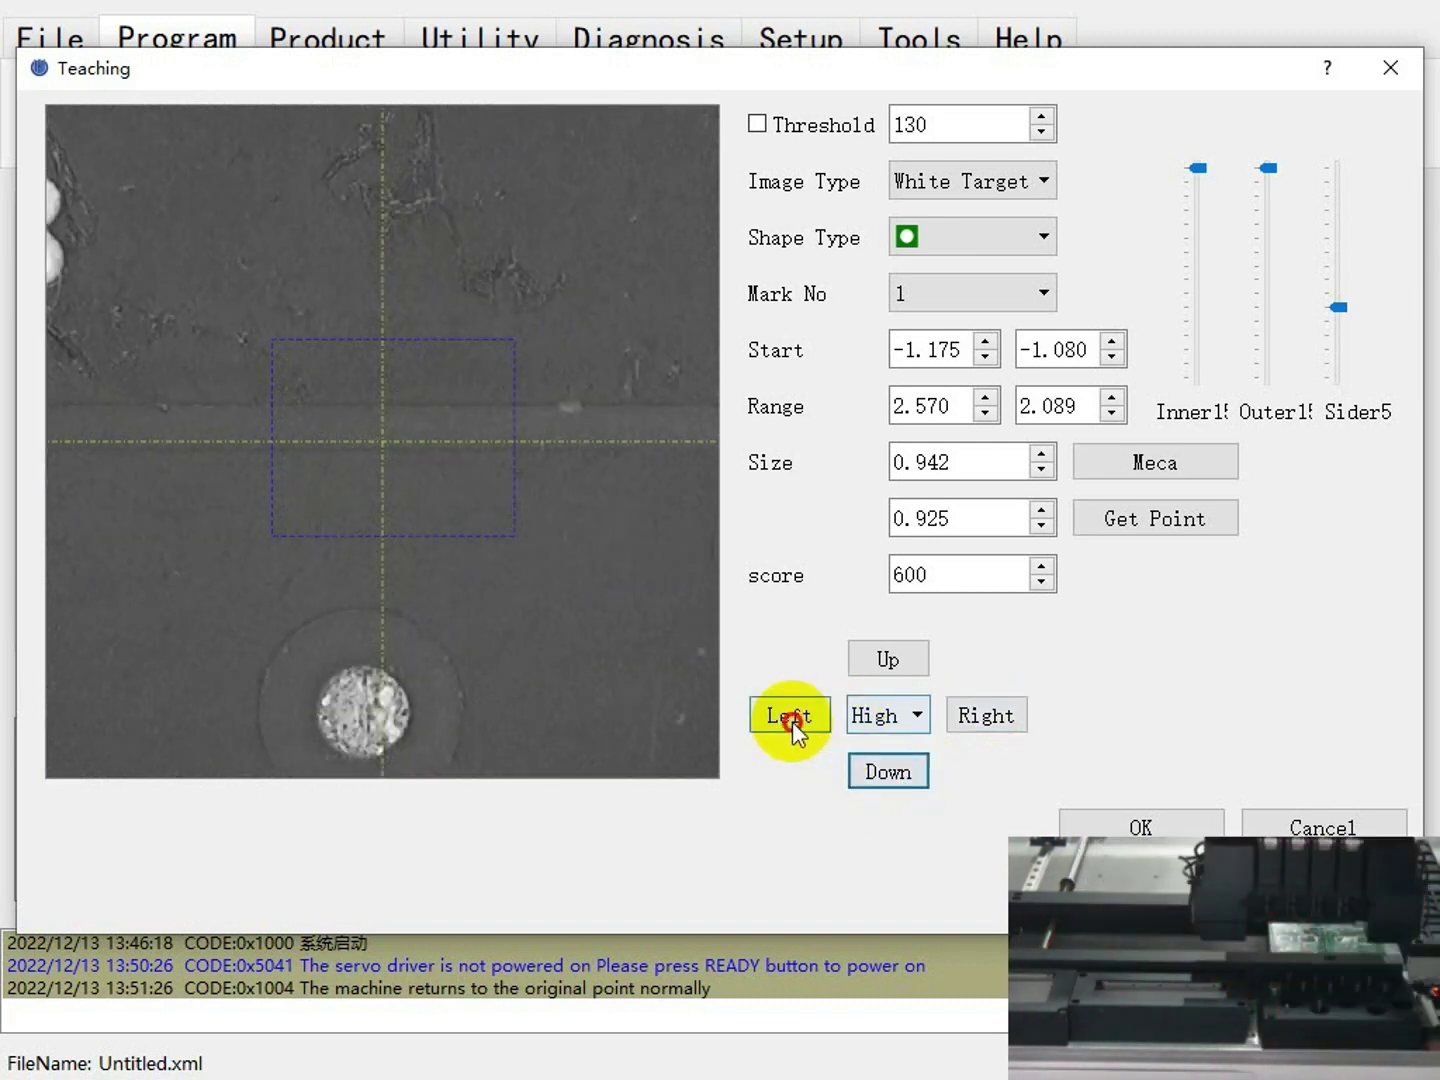
left_click(792, 718)
left_click(868, 769)
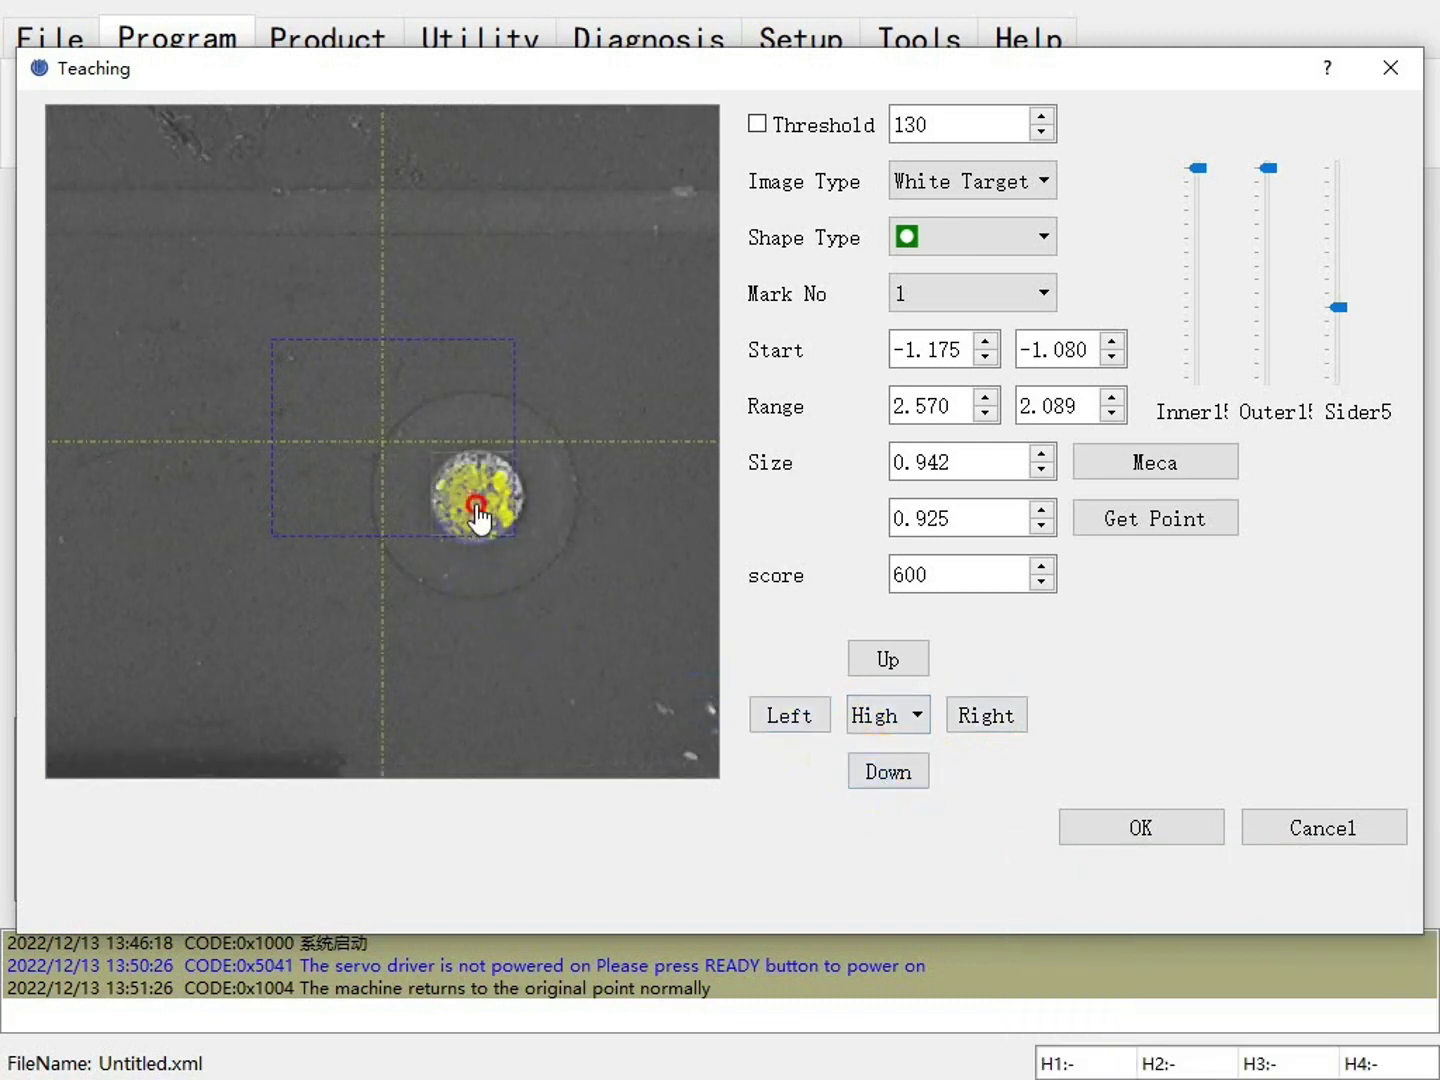
left_click(478, 505)
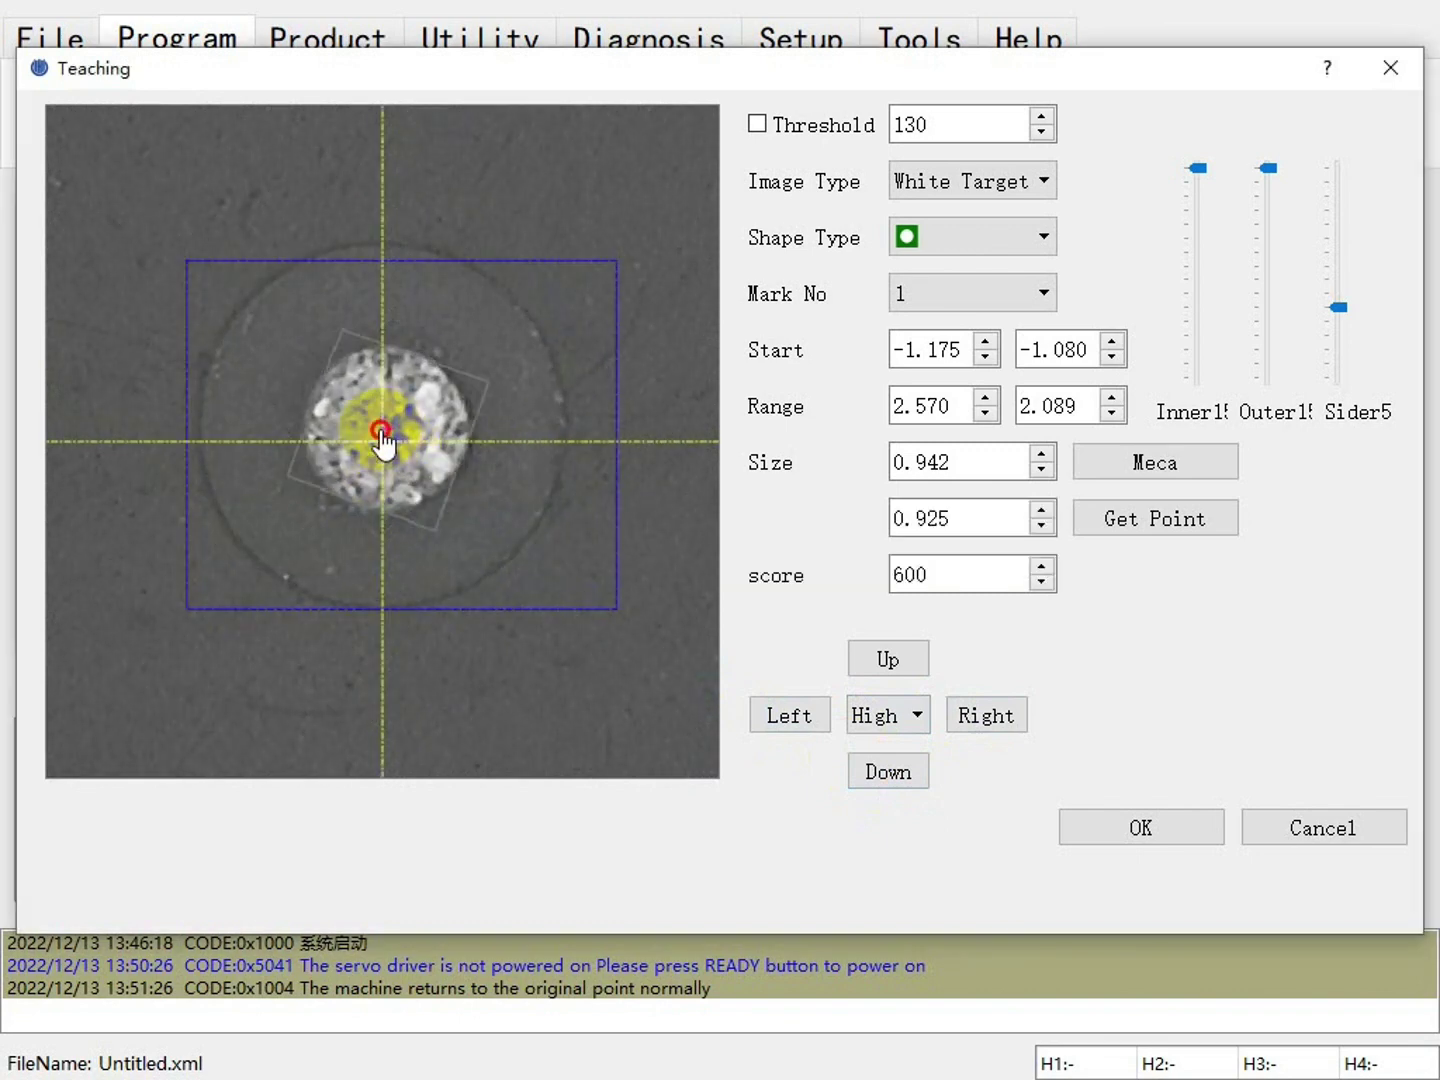
left_click(382, 432)
Choose Mark No 3, raise inner light to full, draw the search box and get its point.
left_click_drag(218, 277, 522, 588)
left_click(977, 293)
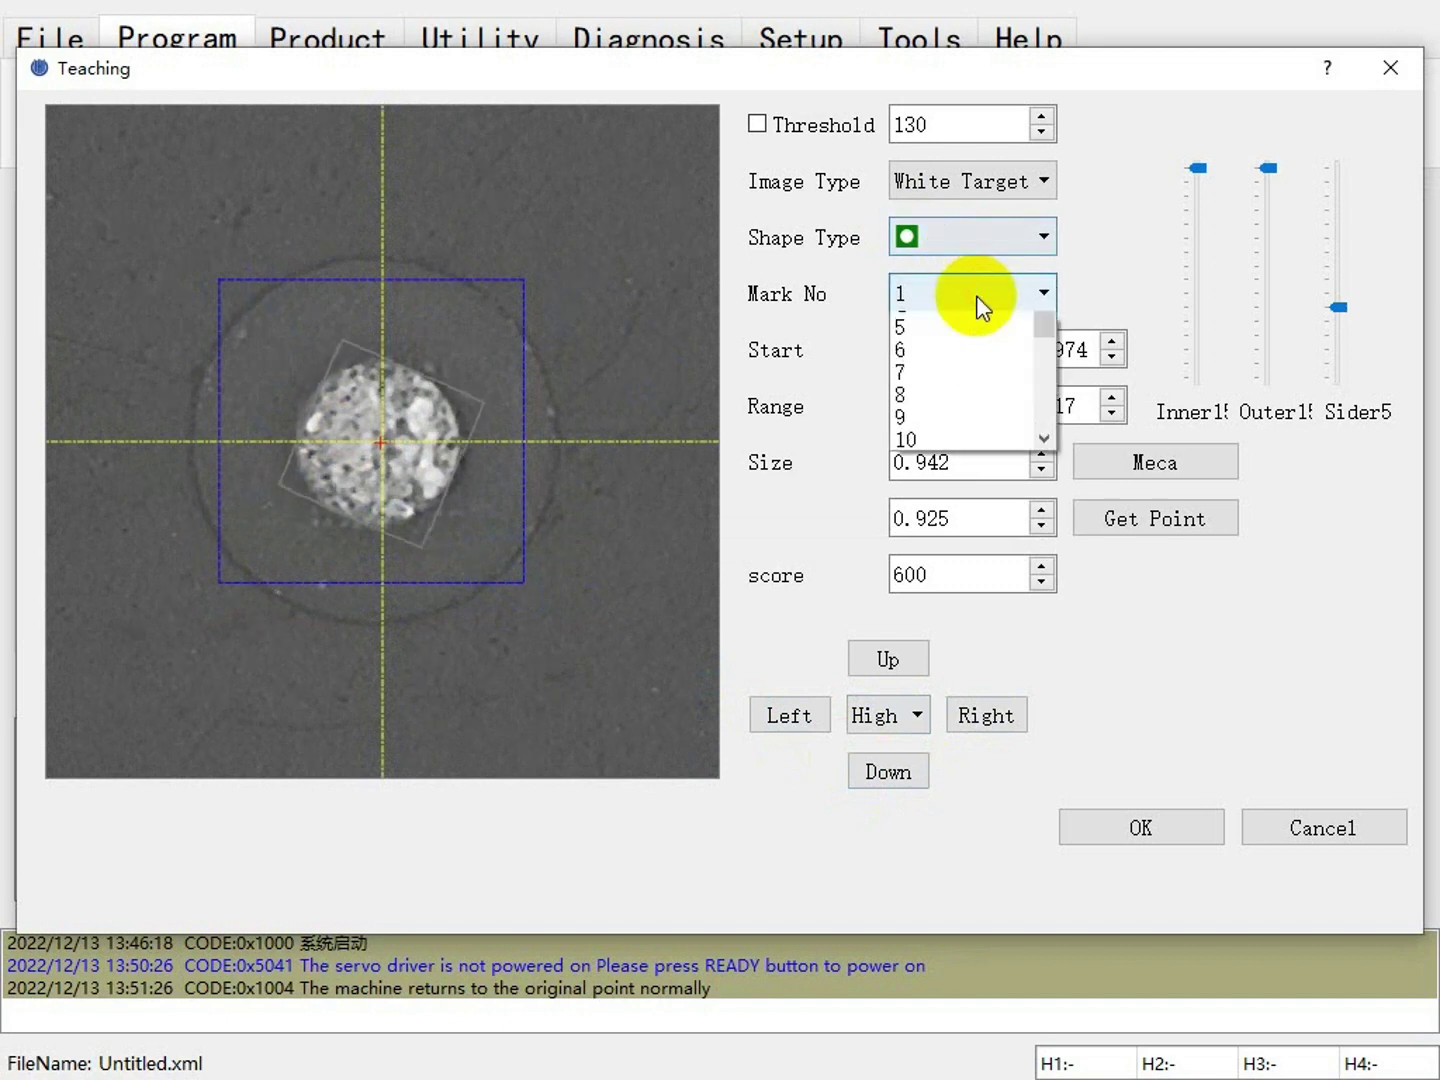
left_click(965, 378)
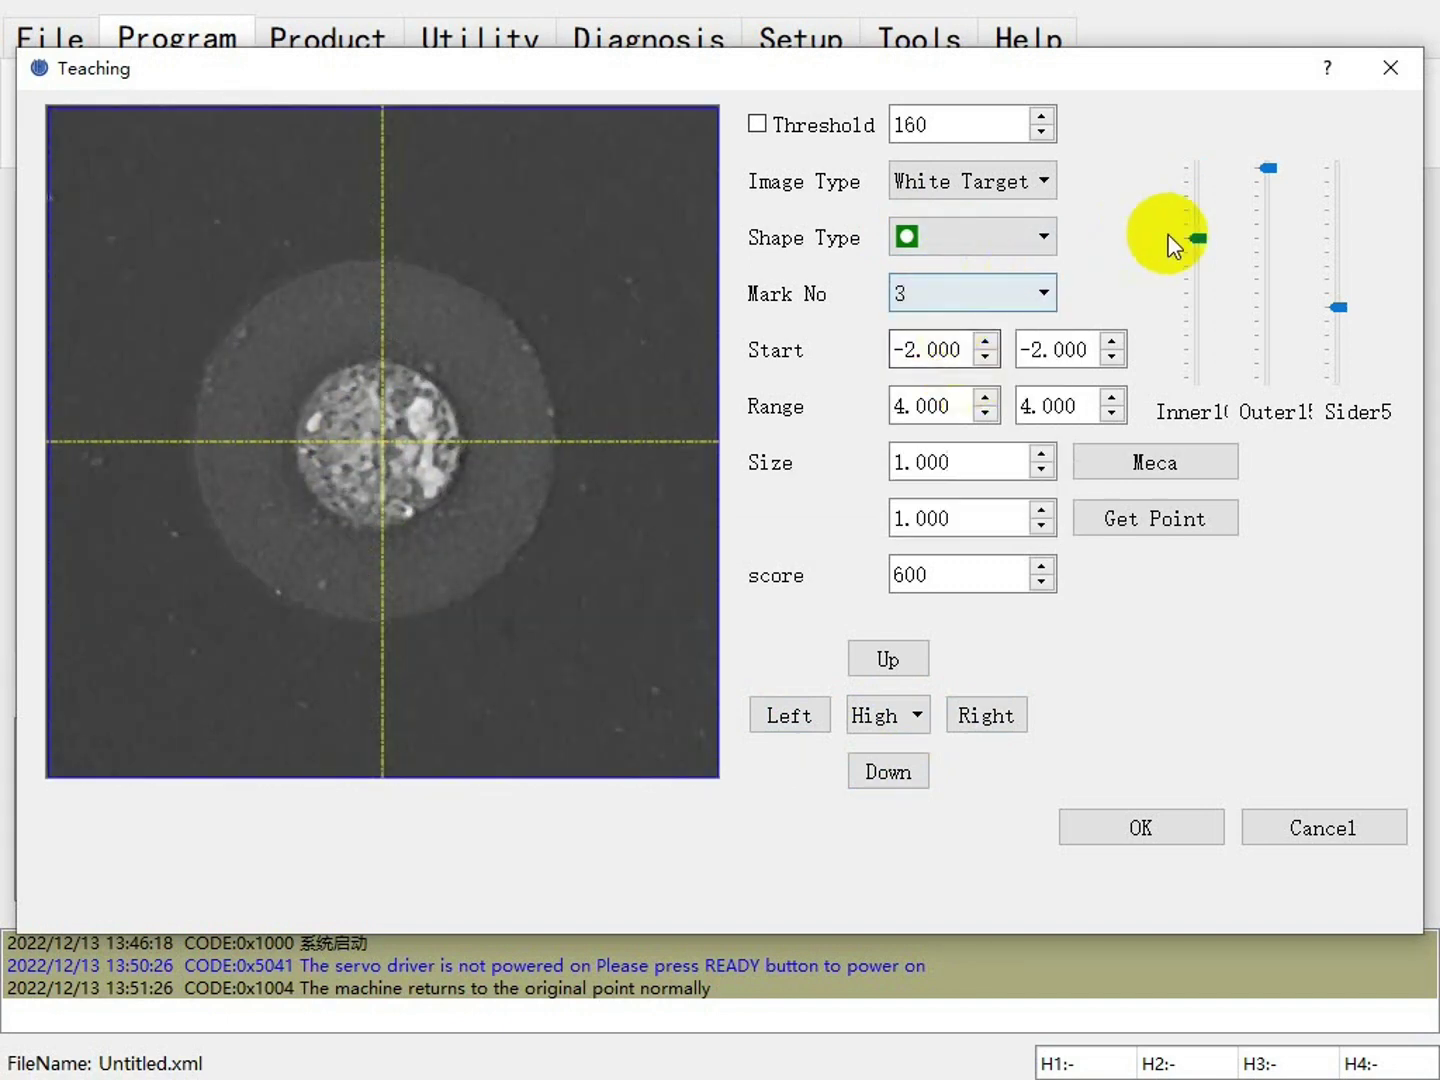
left_click_drag(1196, 236, 1196, 150)
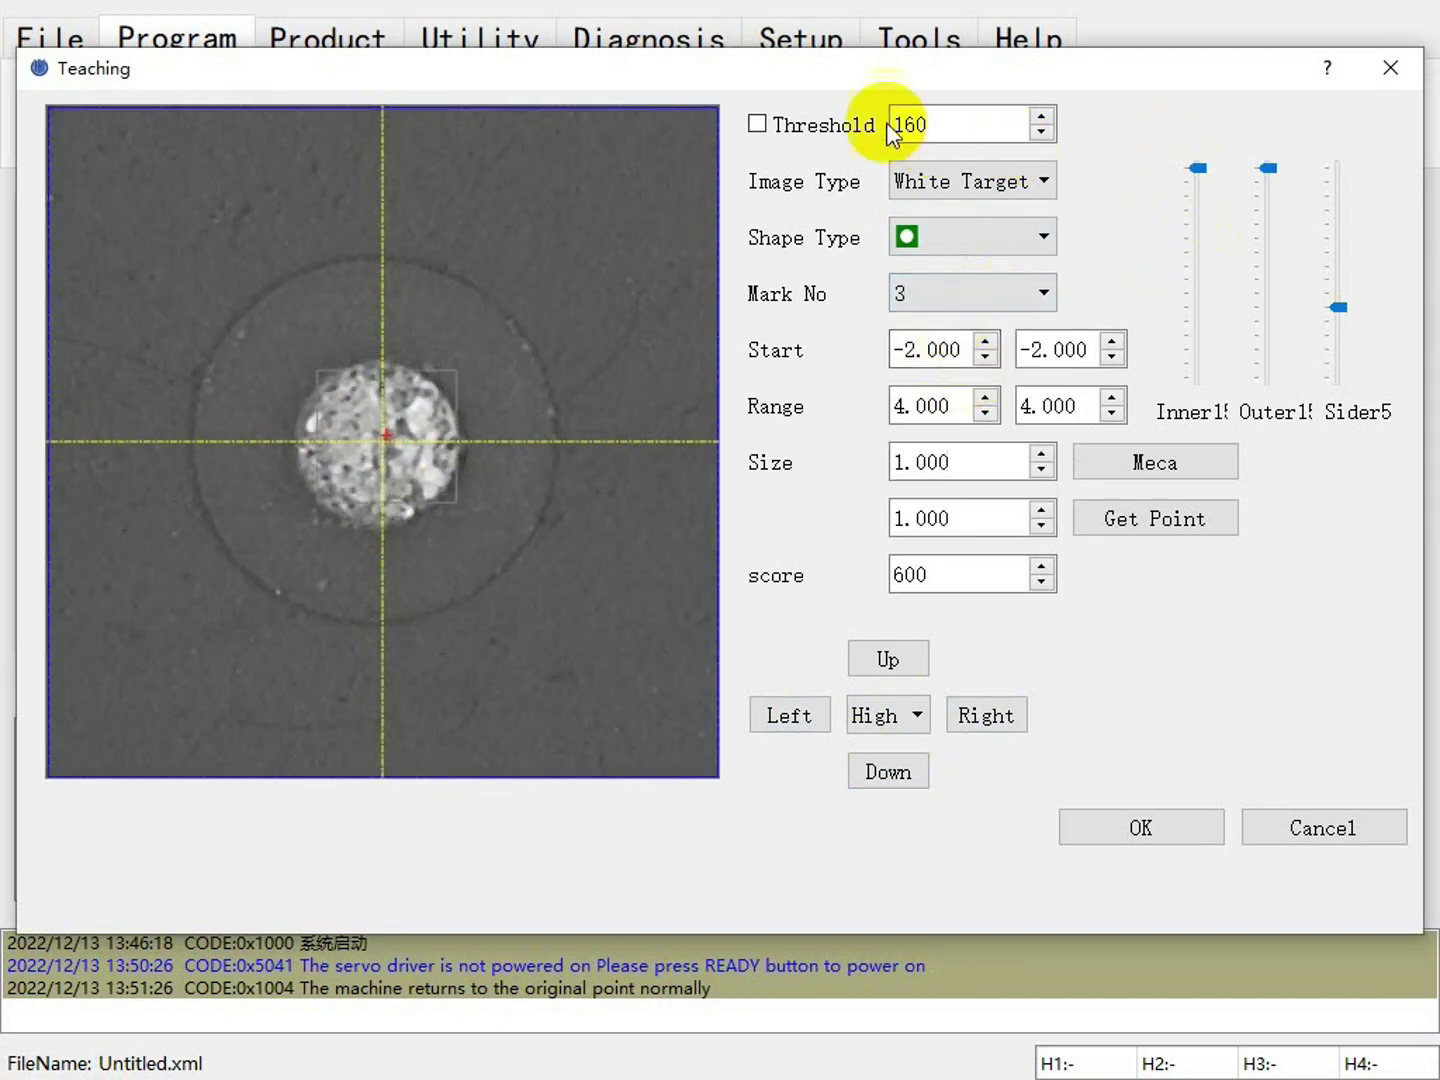
left_click(758, 124)
scroll(978, 126, "down", 1)
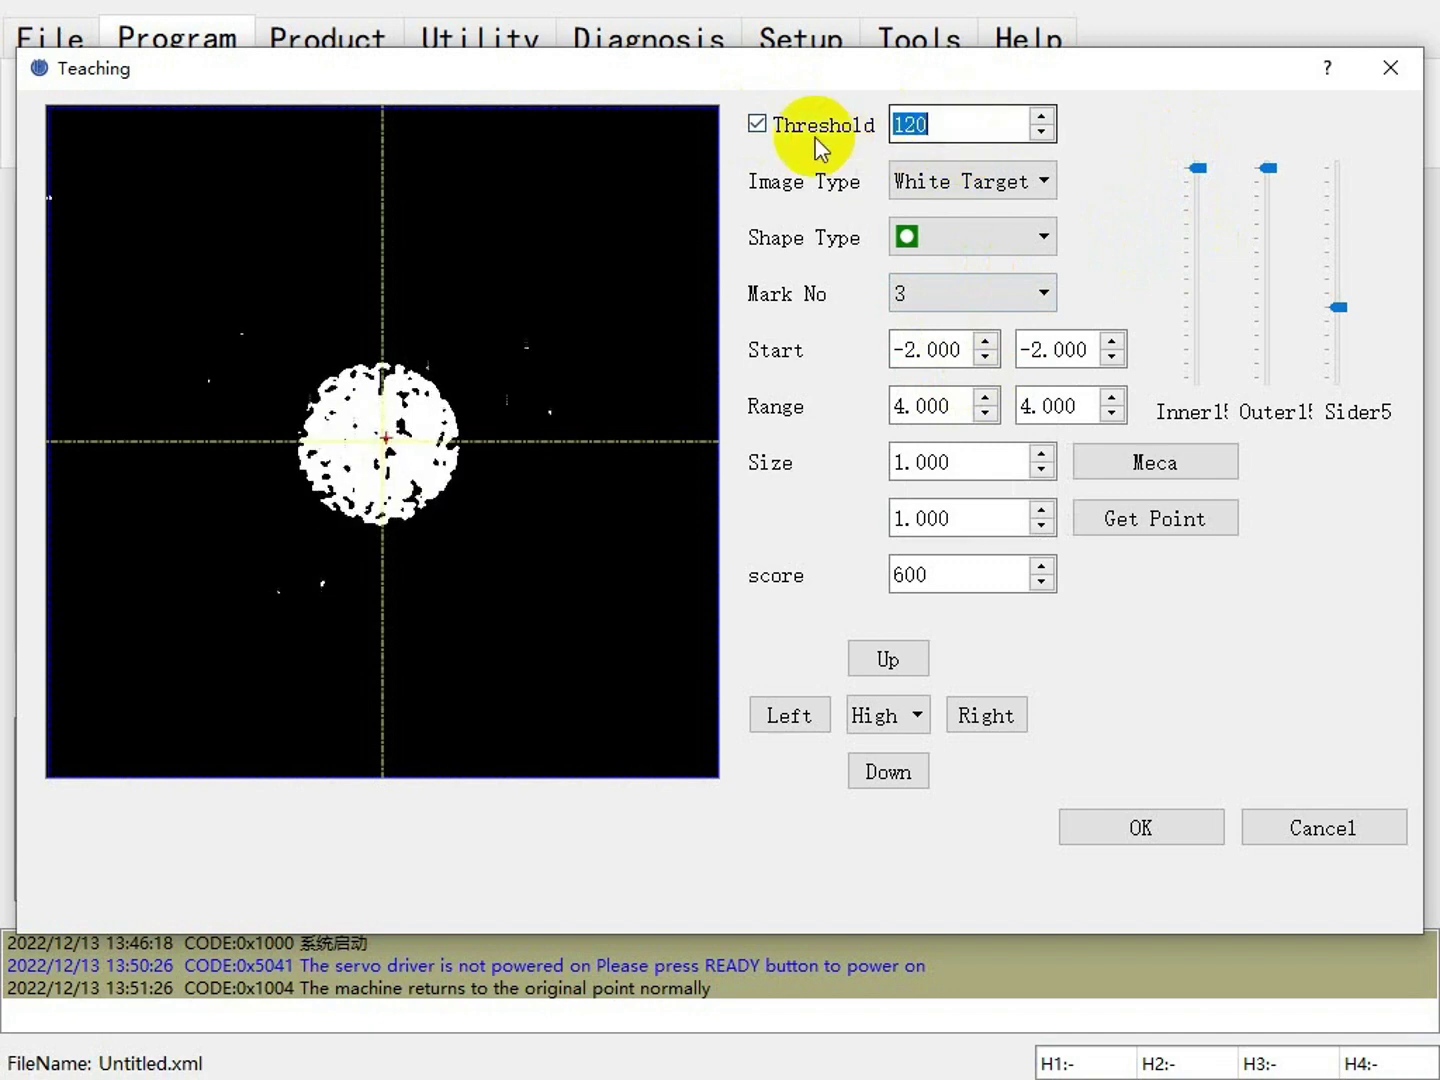
left_click(759, 126)
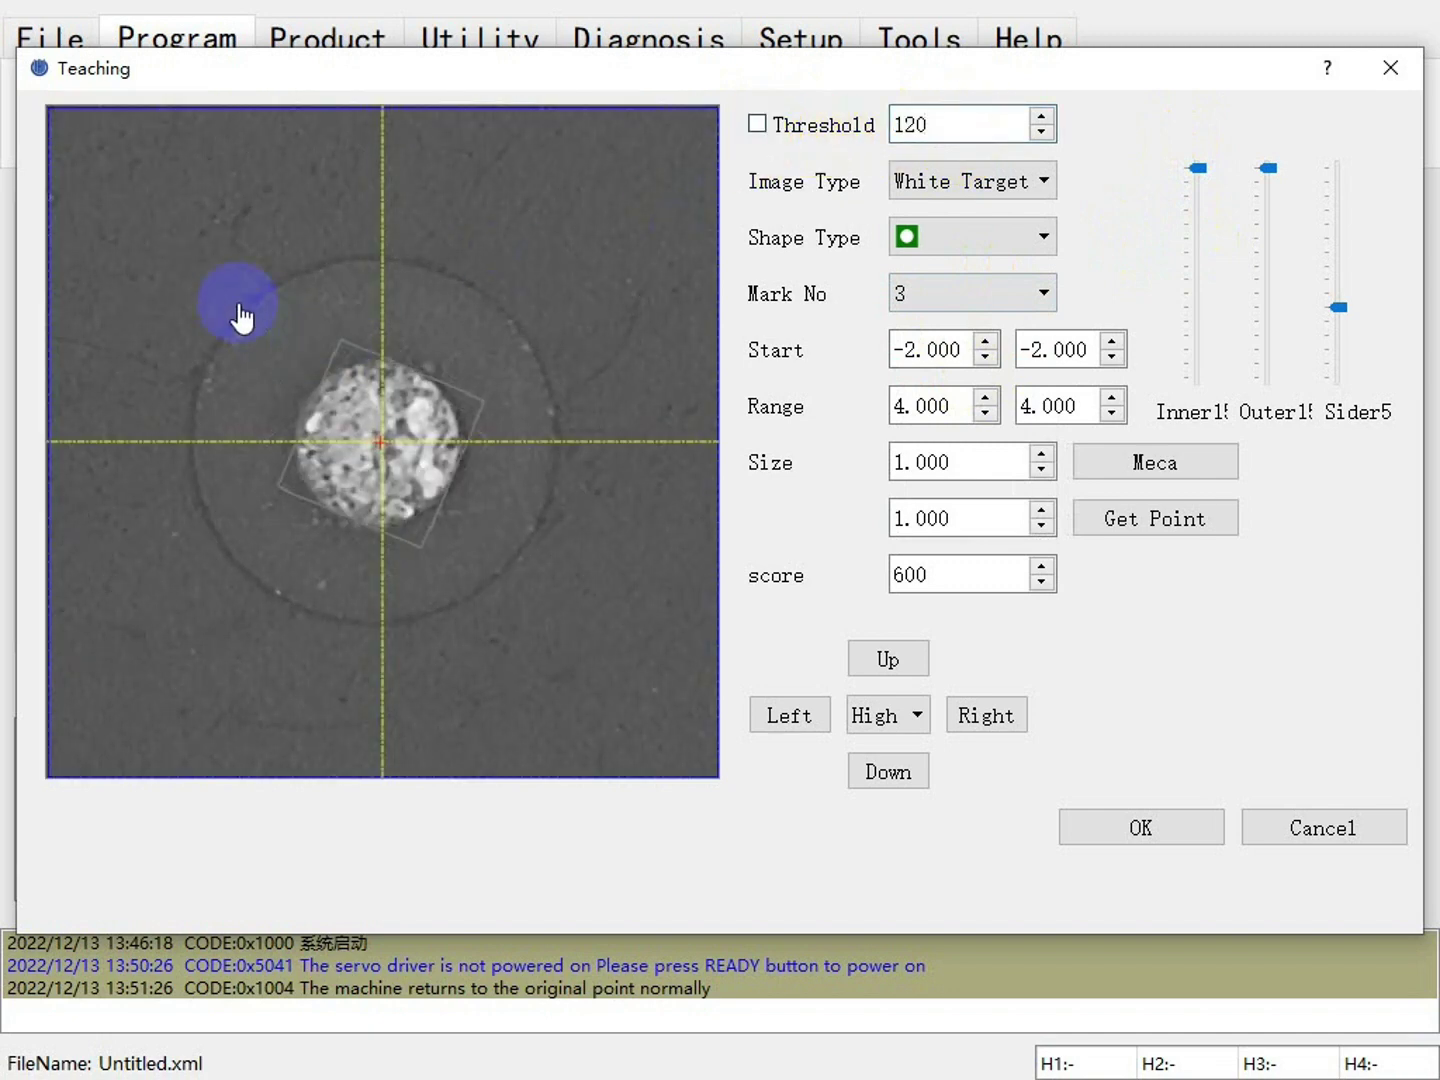
left_click_drag(234, 300, 545, 581)
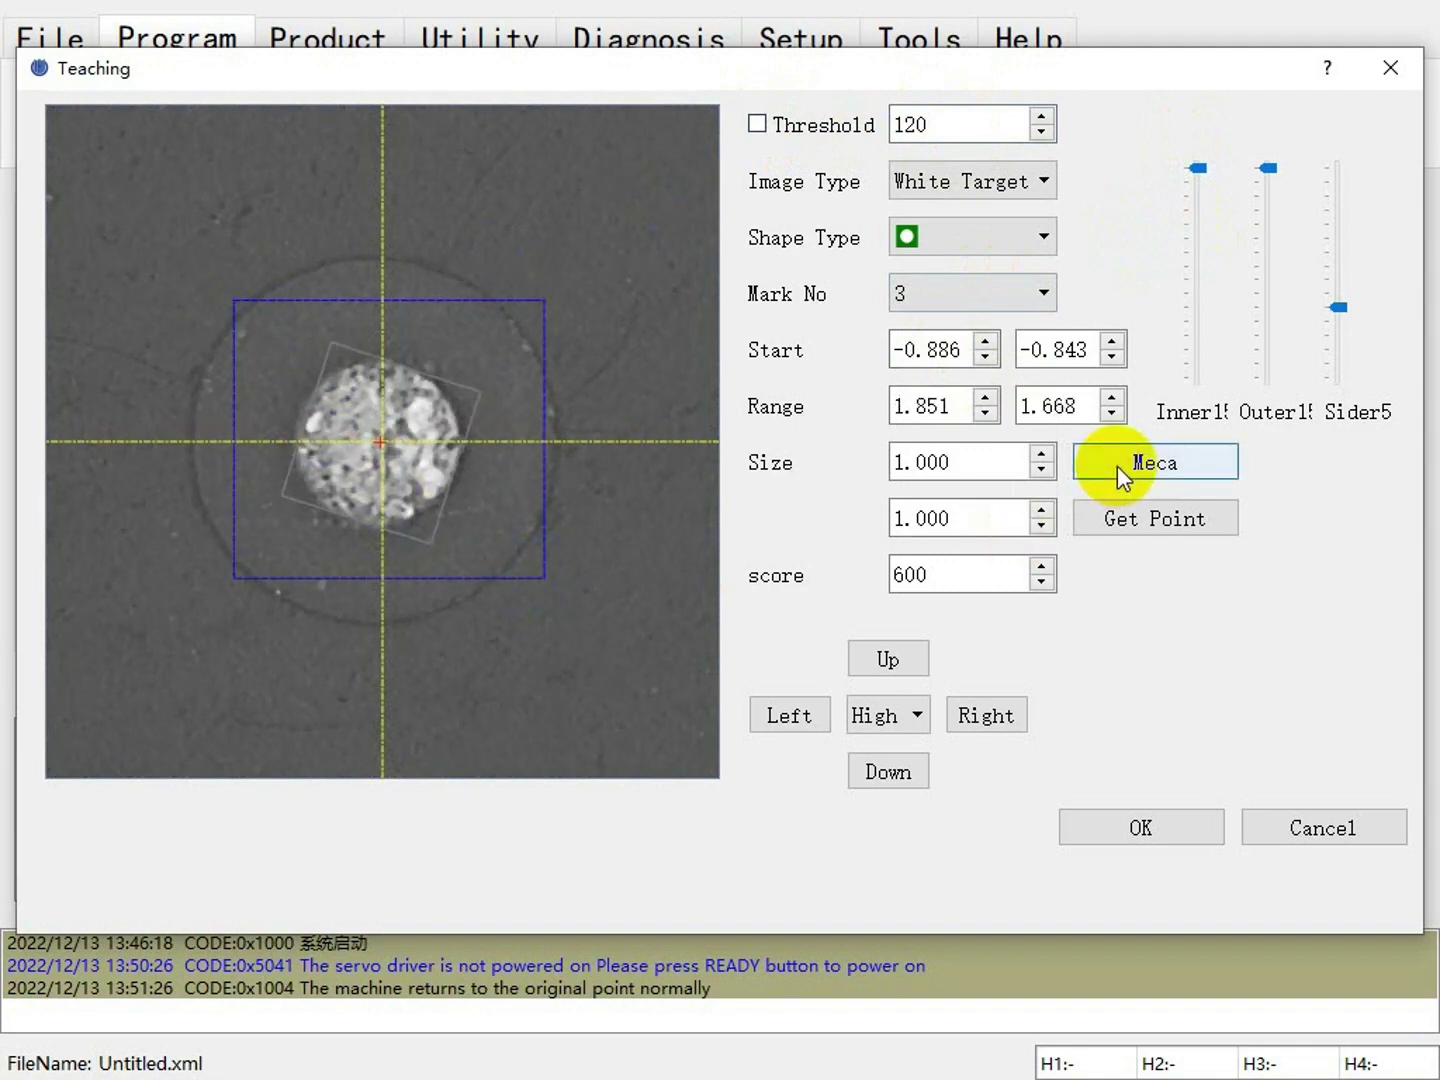
left_click(1136, 823)
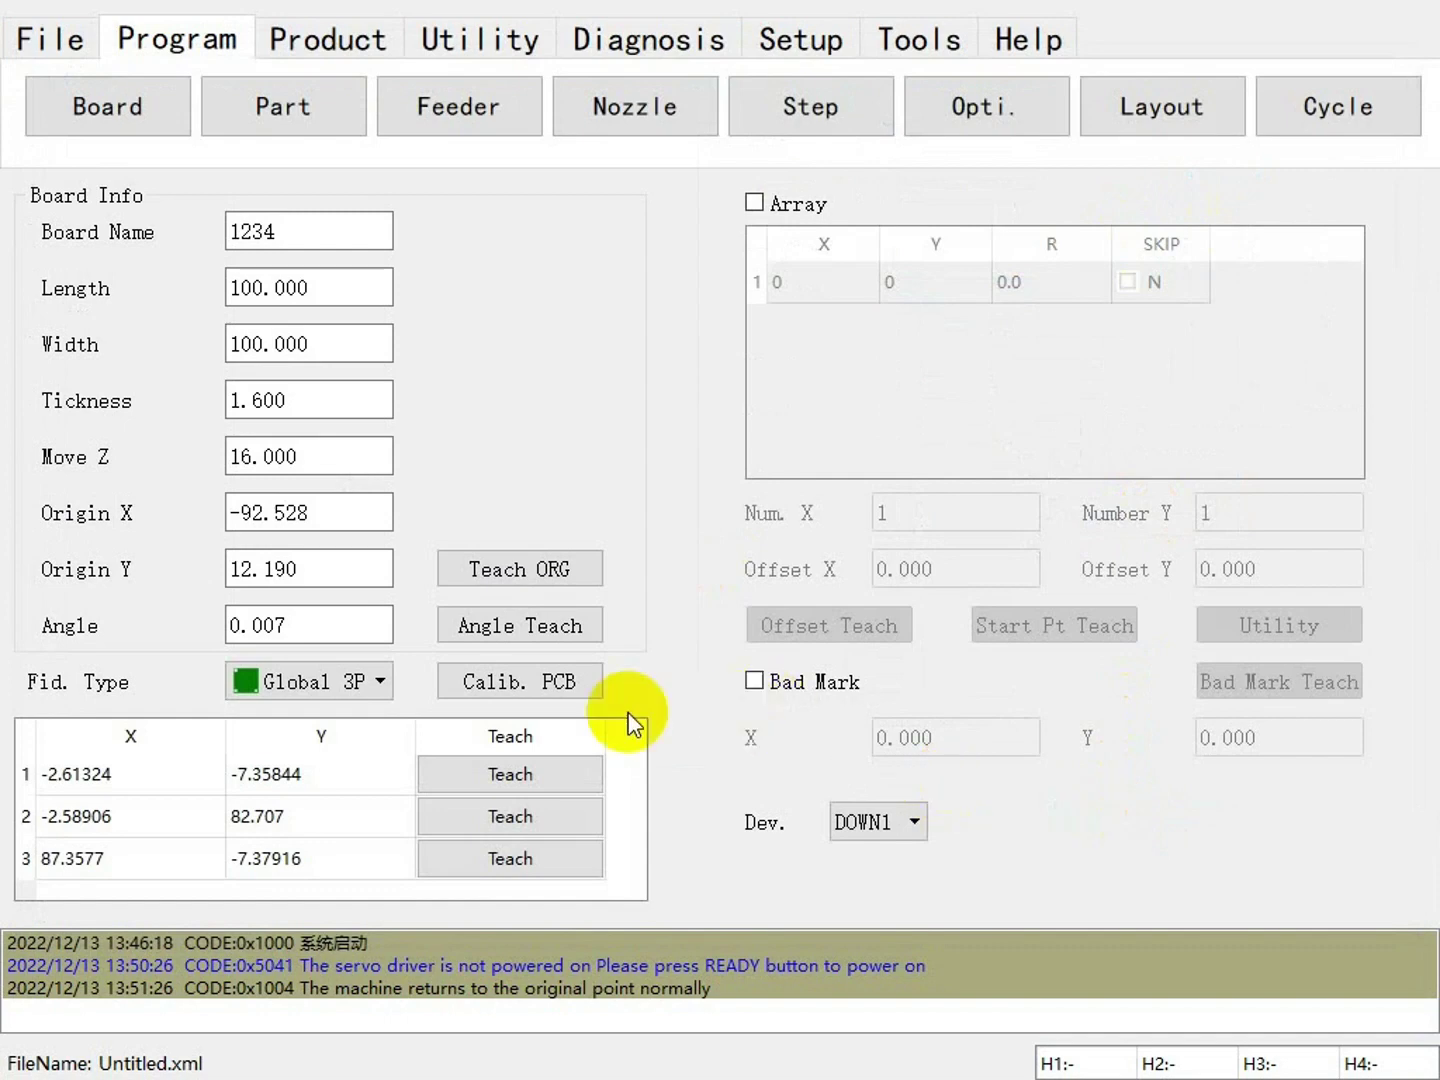
Run Calib. PCB to calibrate the board against its three fiducials.
left_click(538, 683)
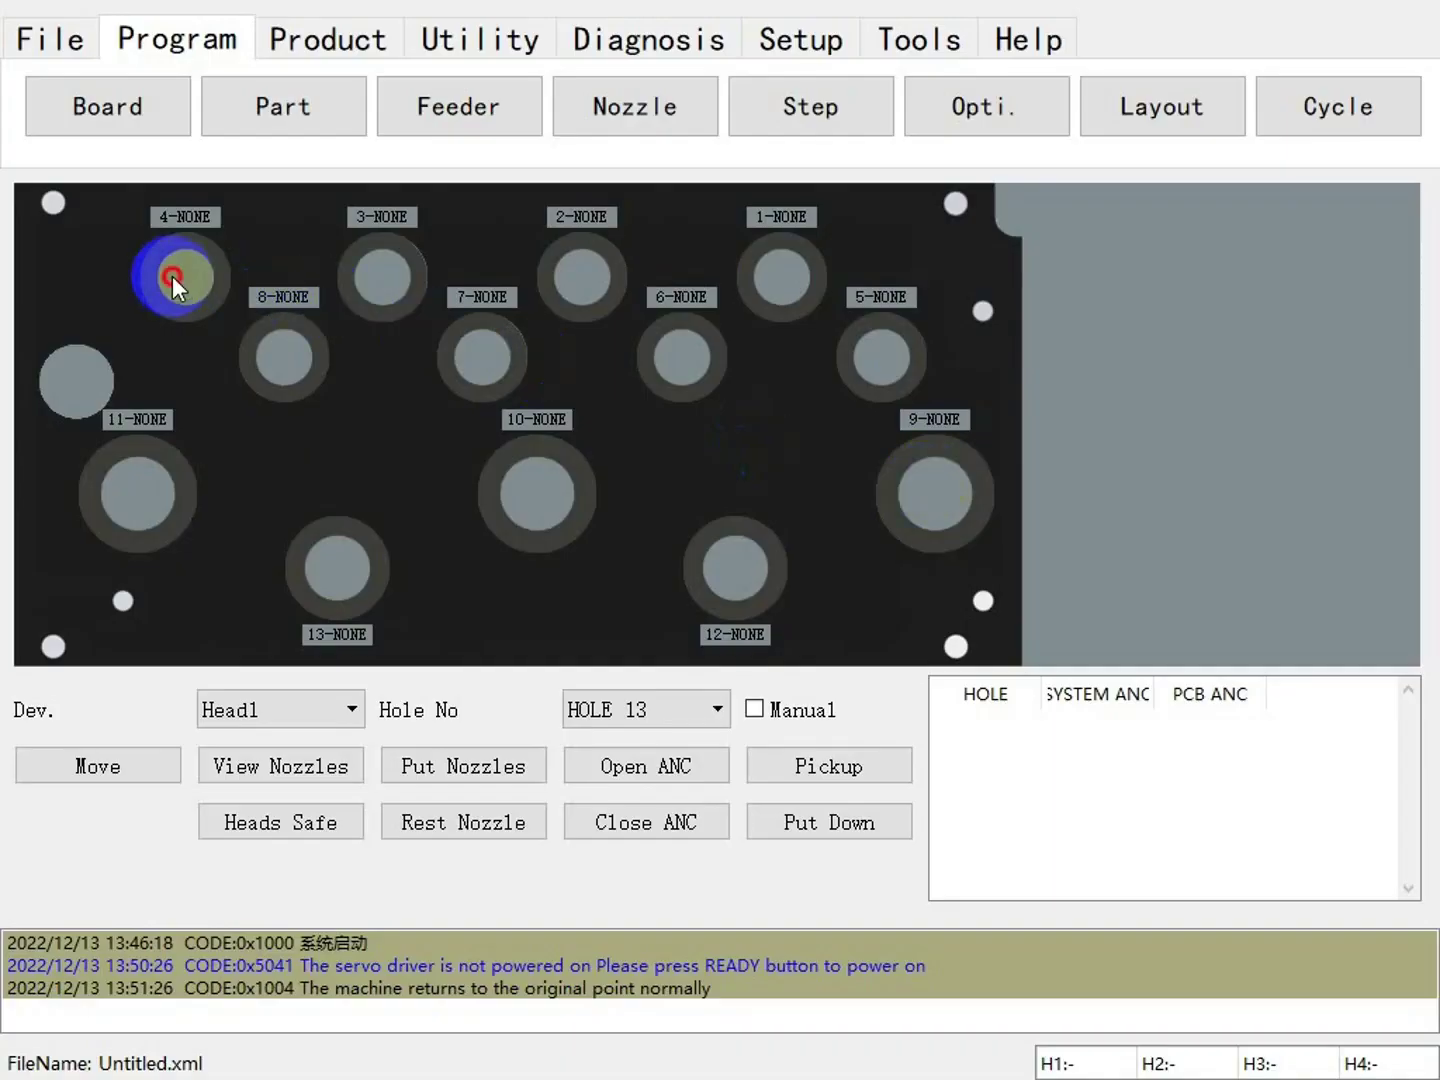
Load CN020 into holes 4 and 3, CN030 into holes 2 and 1, and CN040 into hole 8.
left_click(172, 276)
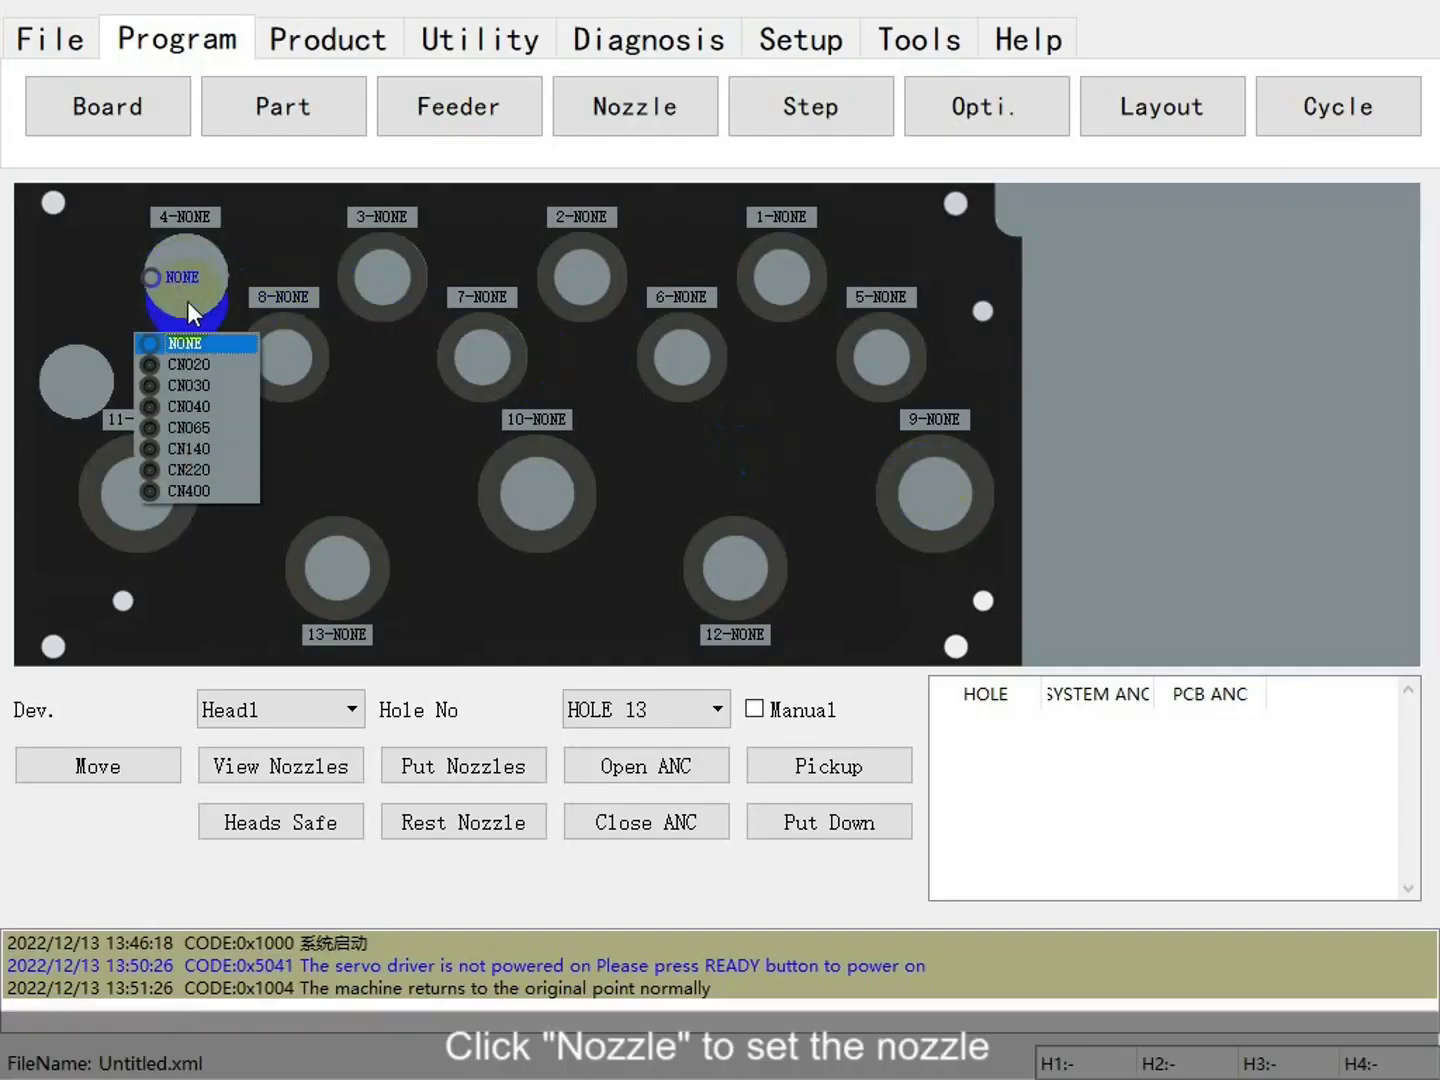
left_click(190, 362)
left_click(372, 254)
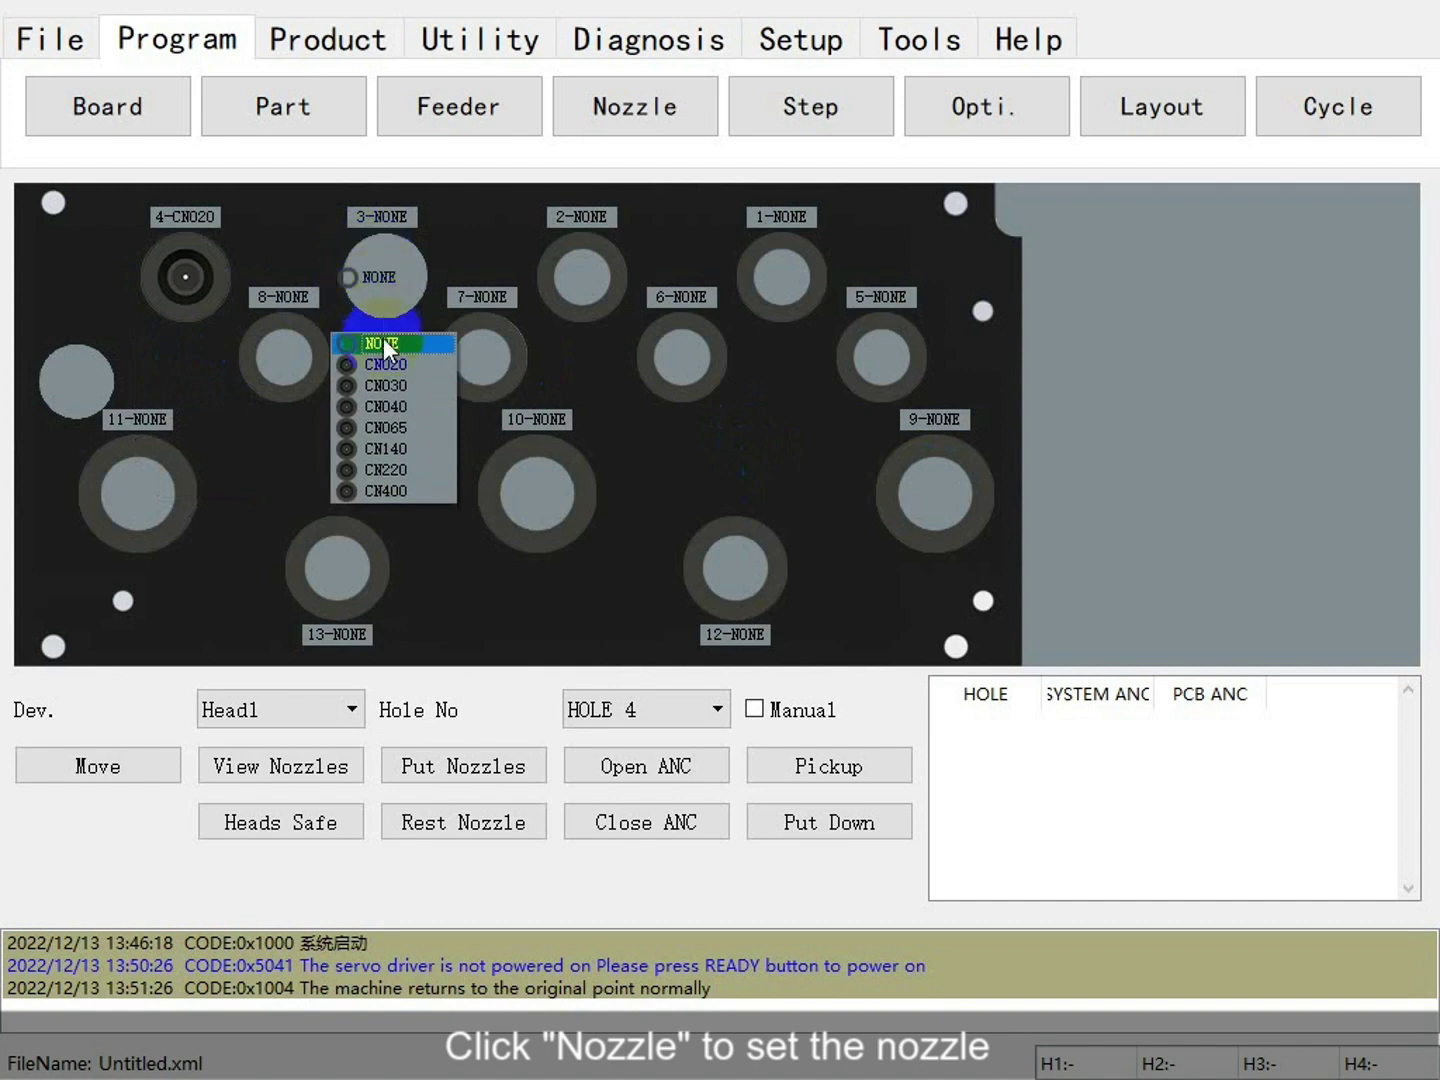
left_click(384, 347)
left_click(578, 295)
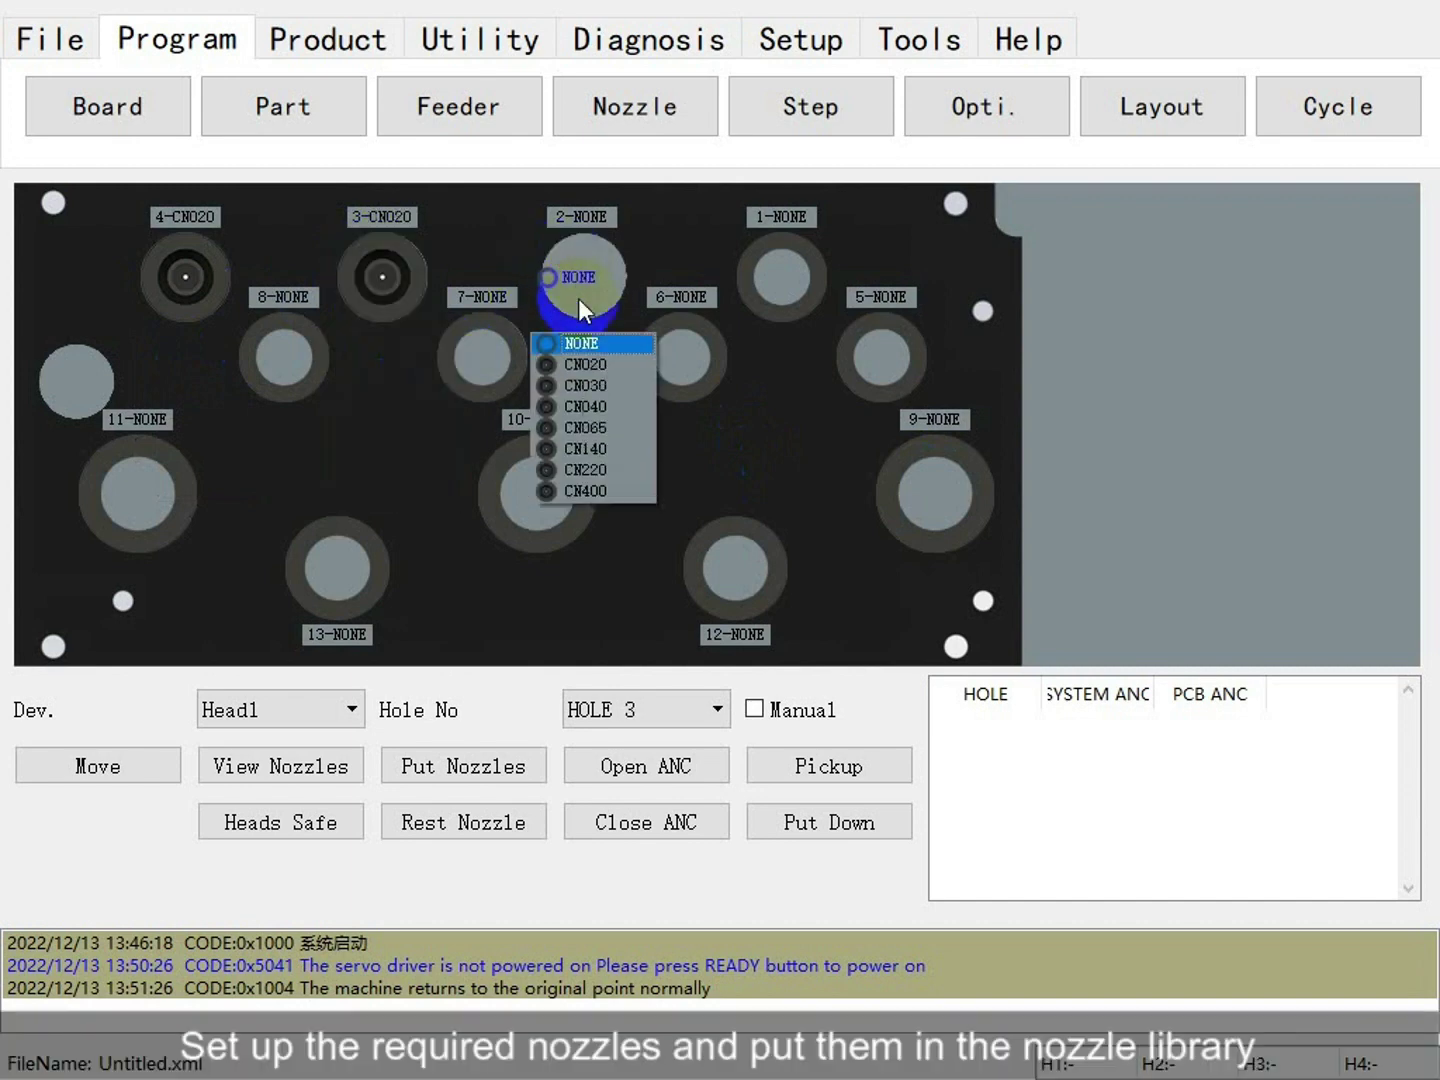
left_click(604, 386)
left_click(771, 273)
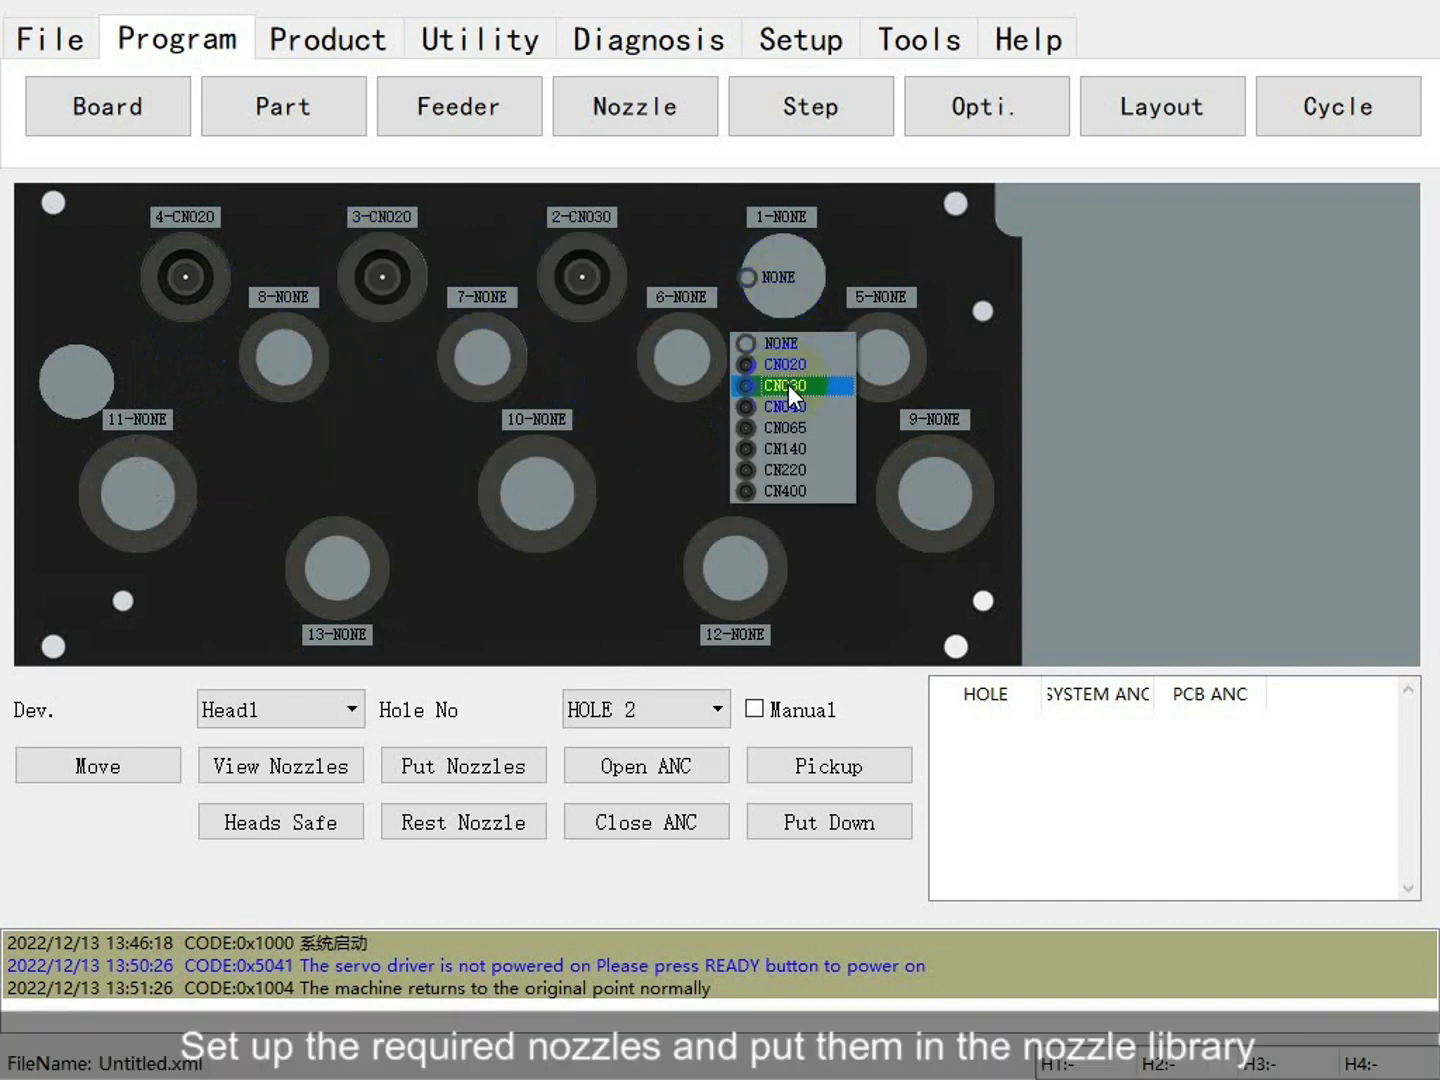
left_click(786, 386)
left_click(301, 352)
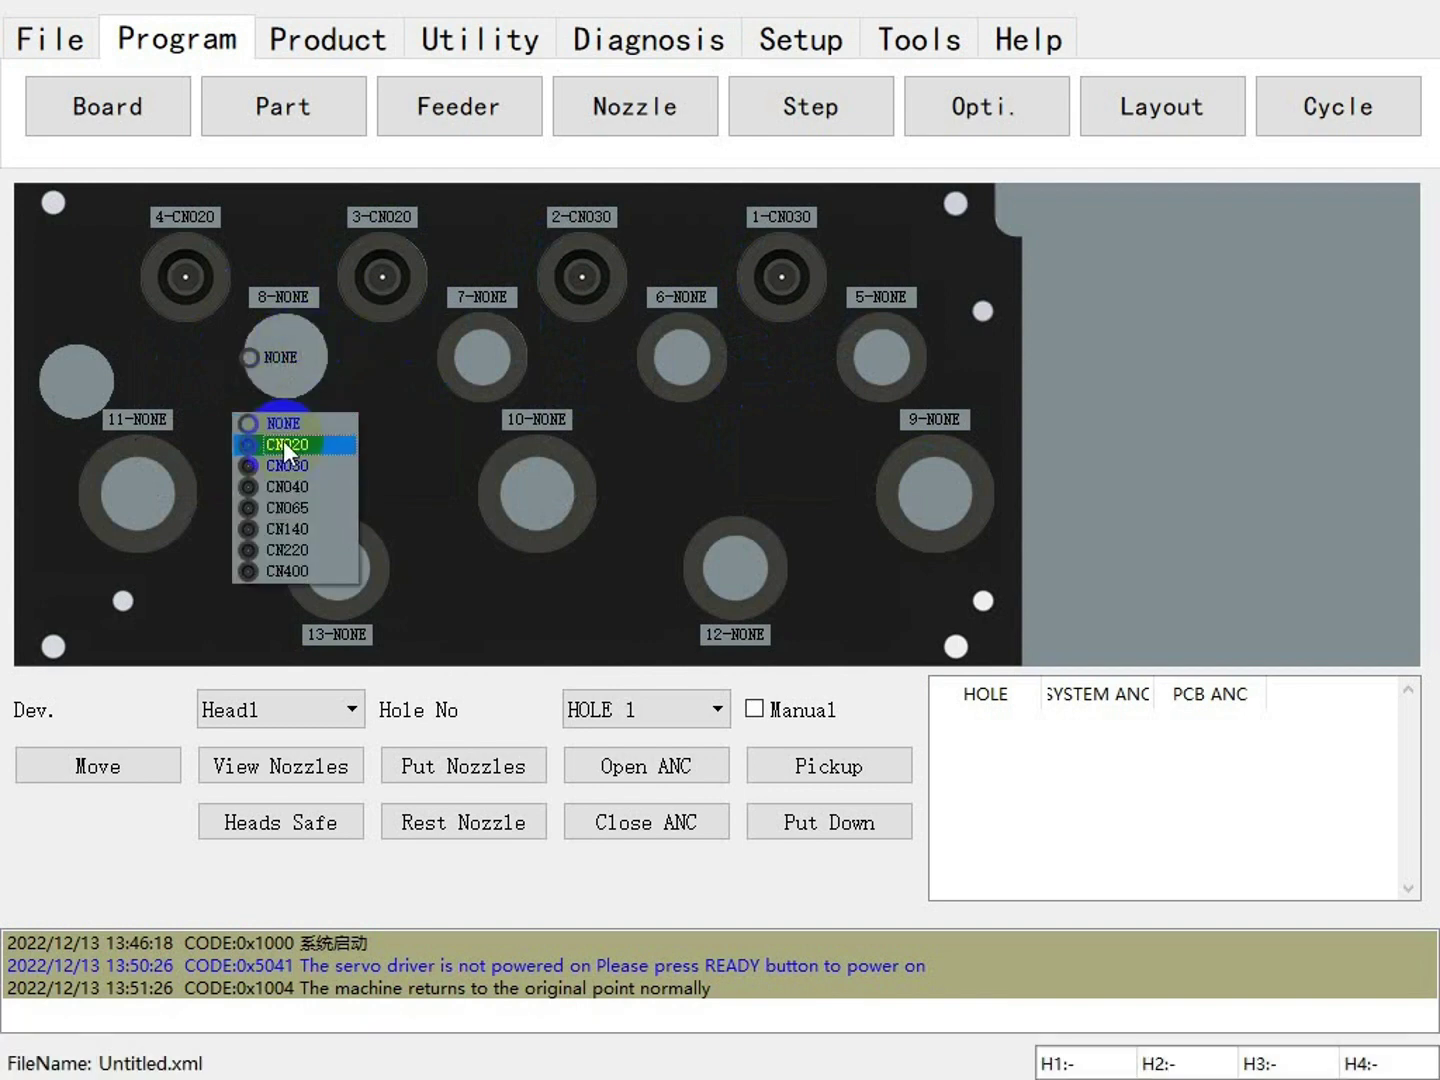
left_click(283, 487)
Set hole 13 to CN750 and return the heads' nozzles to the station.
left_click(351, 571)
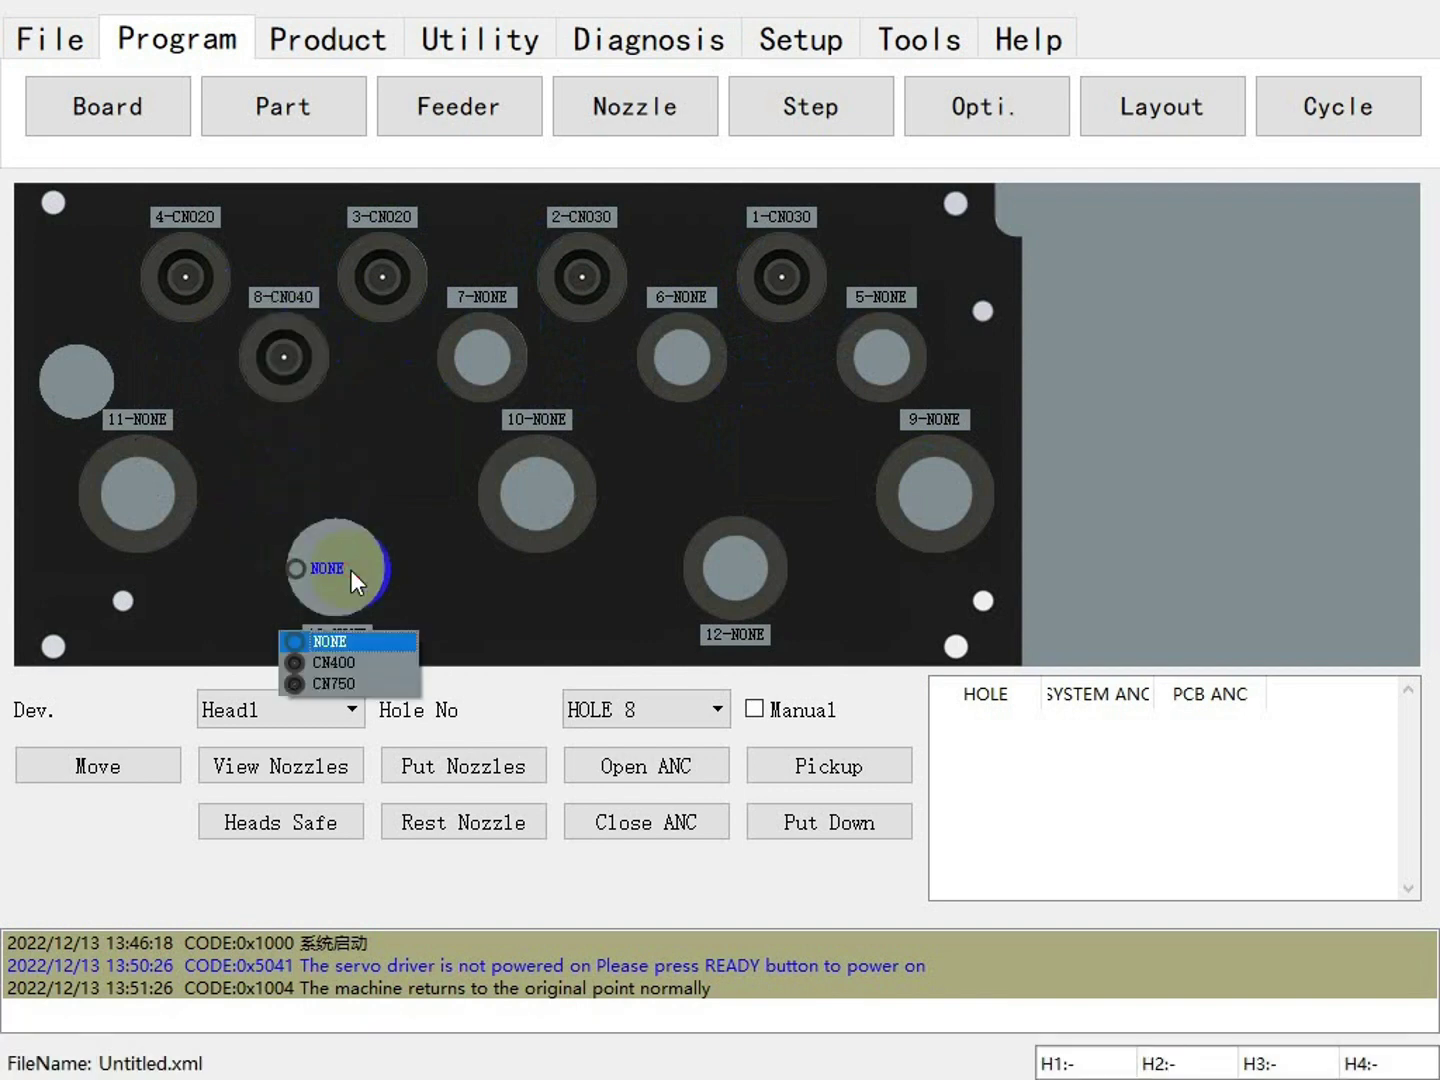
left_click(345, 690)
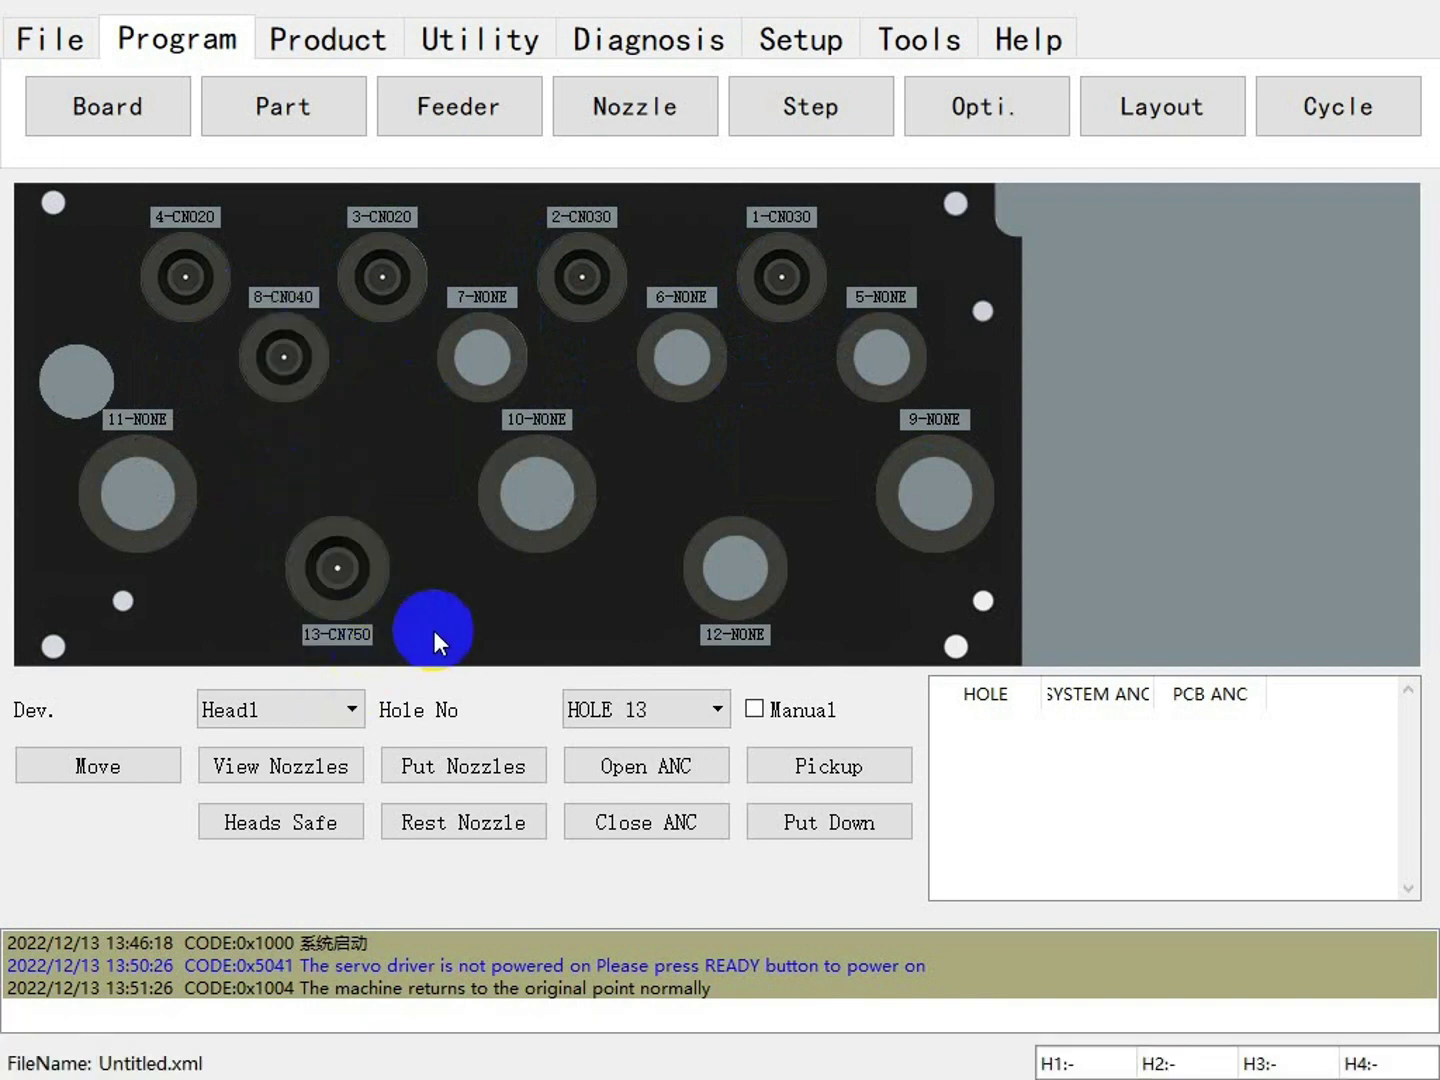
left_click(491, 820)
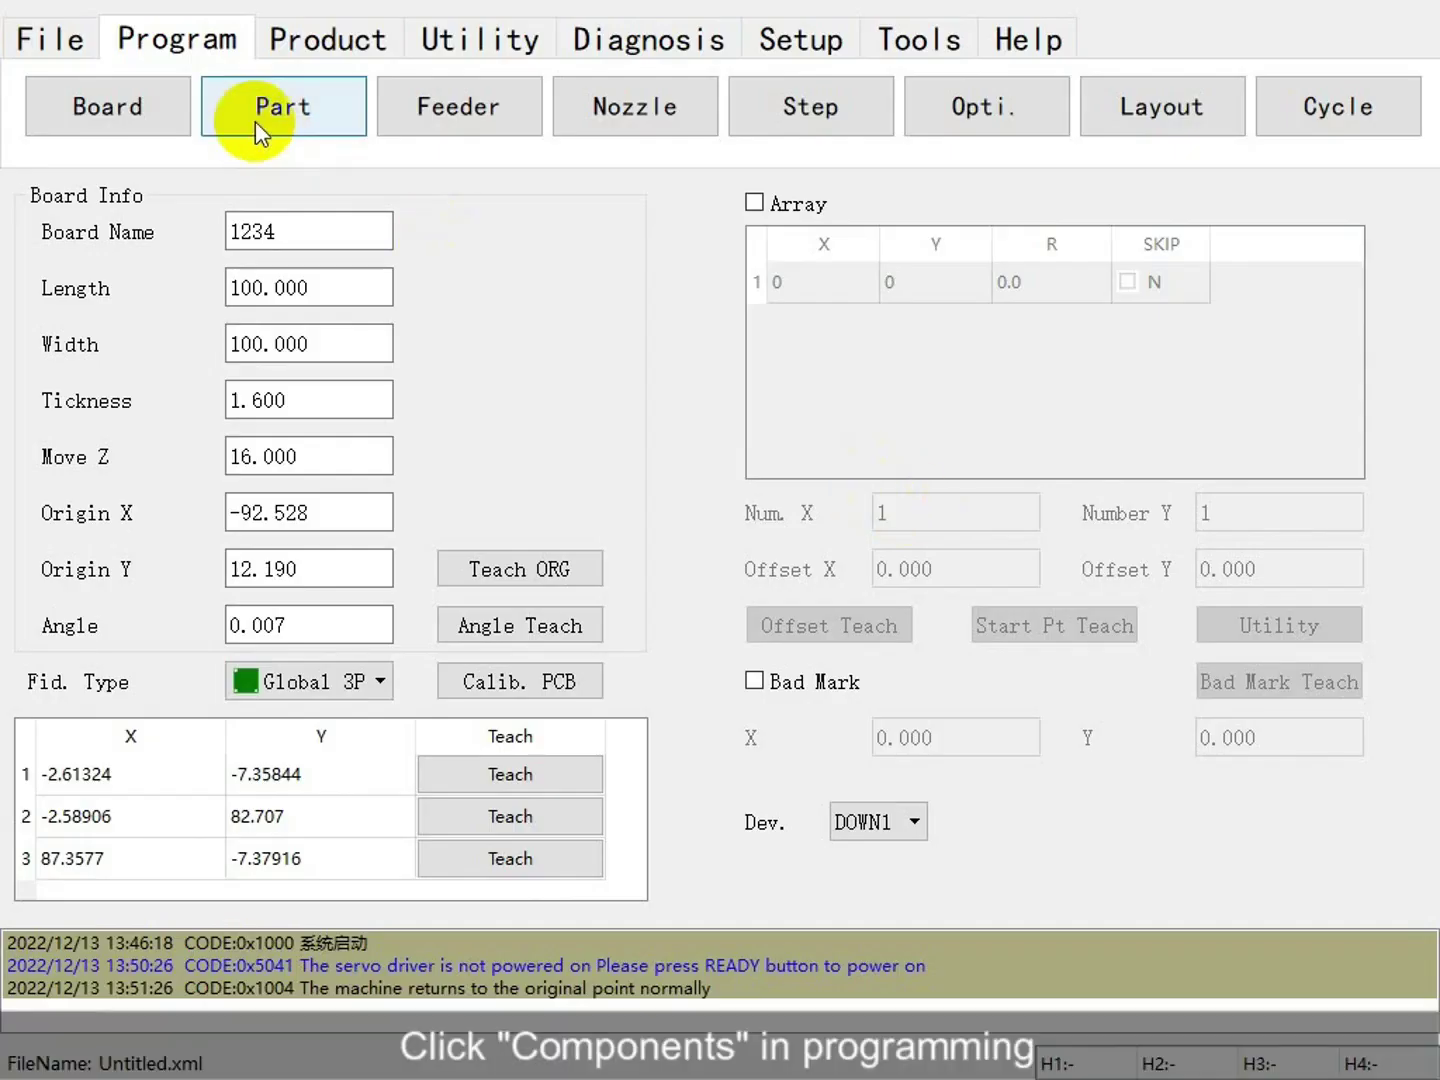
Import _NewR0603 from CHIP_R0603(0201) into the board's part library with description 0201.
left_click(255, 122)
left_click(1164, 229)
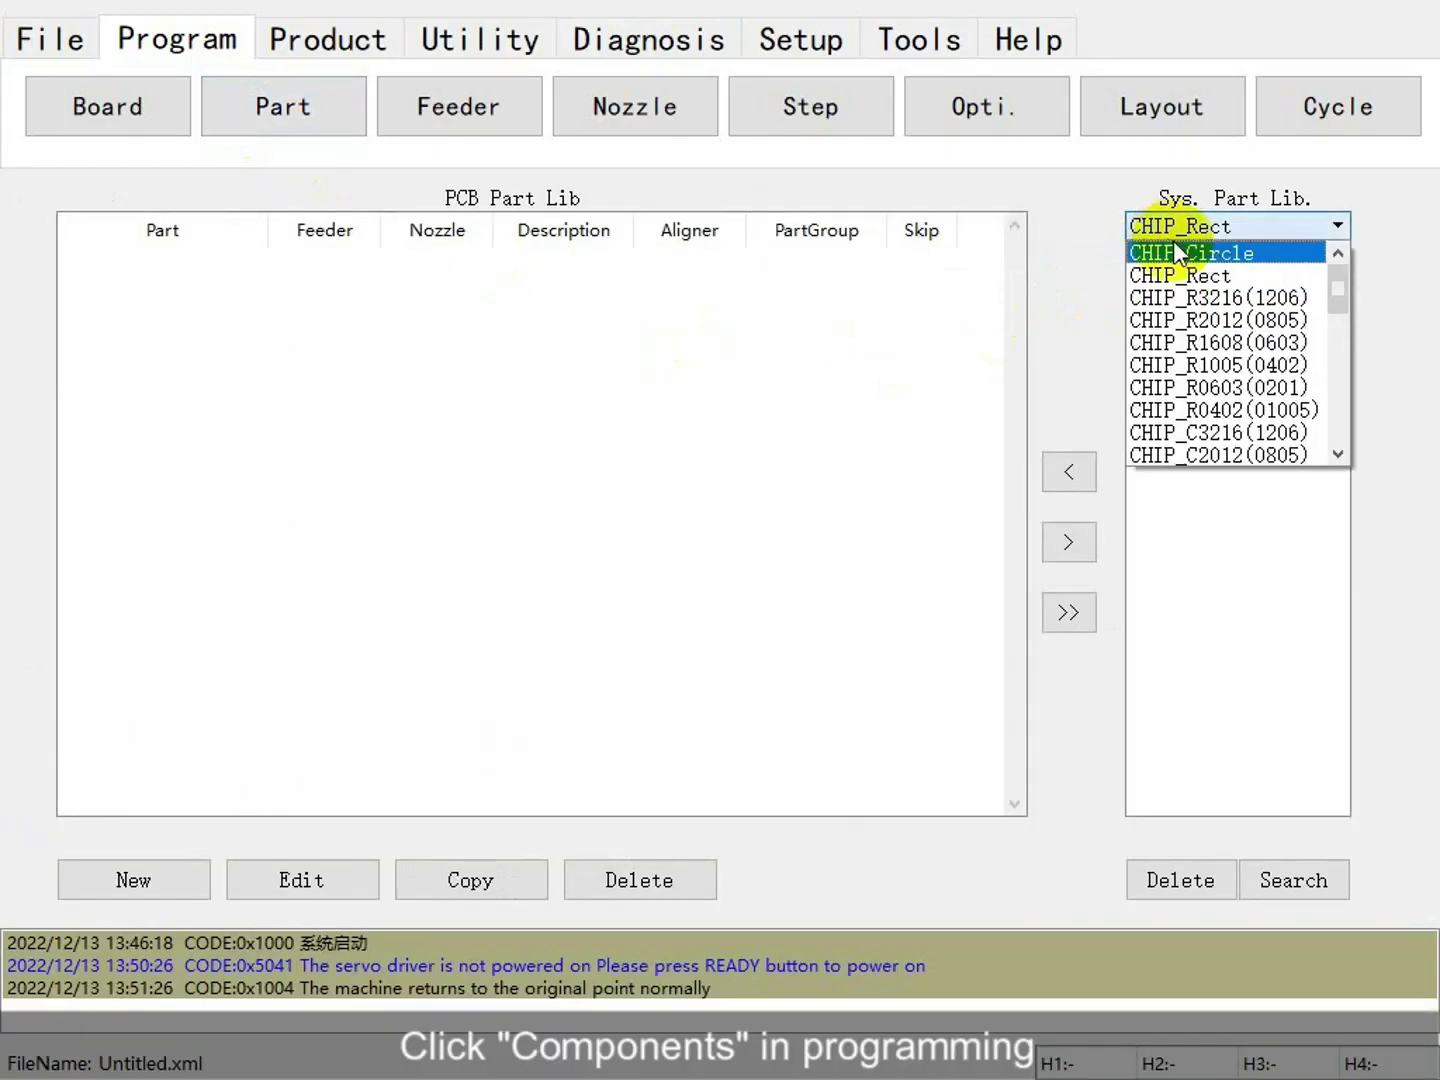
left_click(1240, 385)
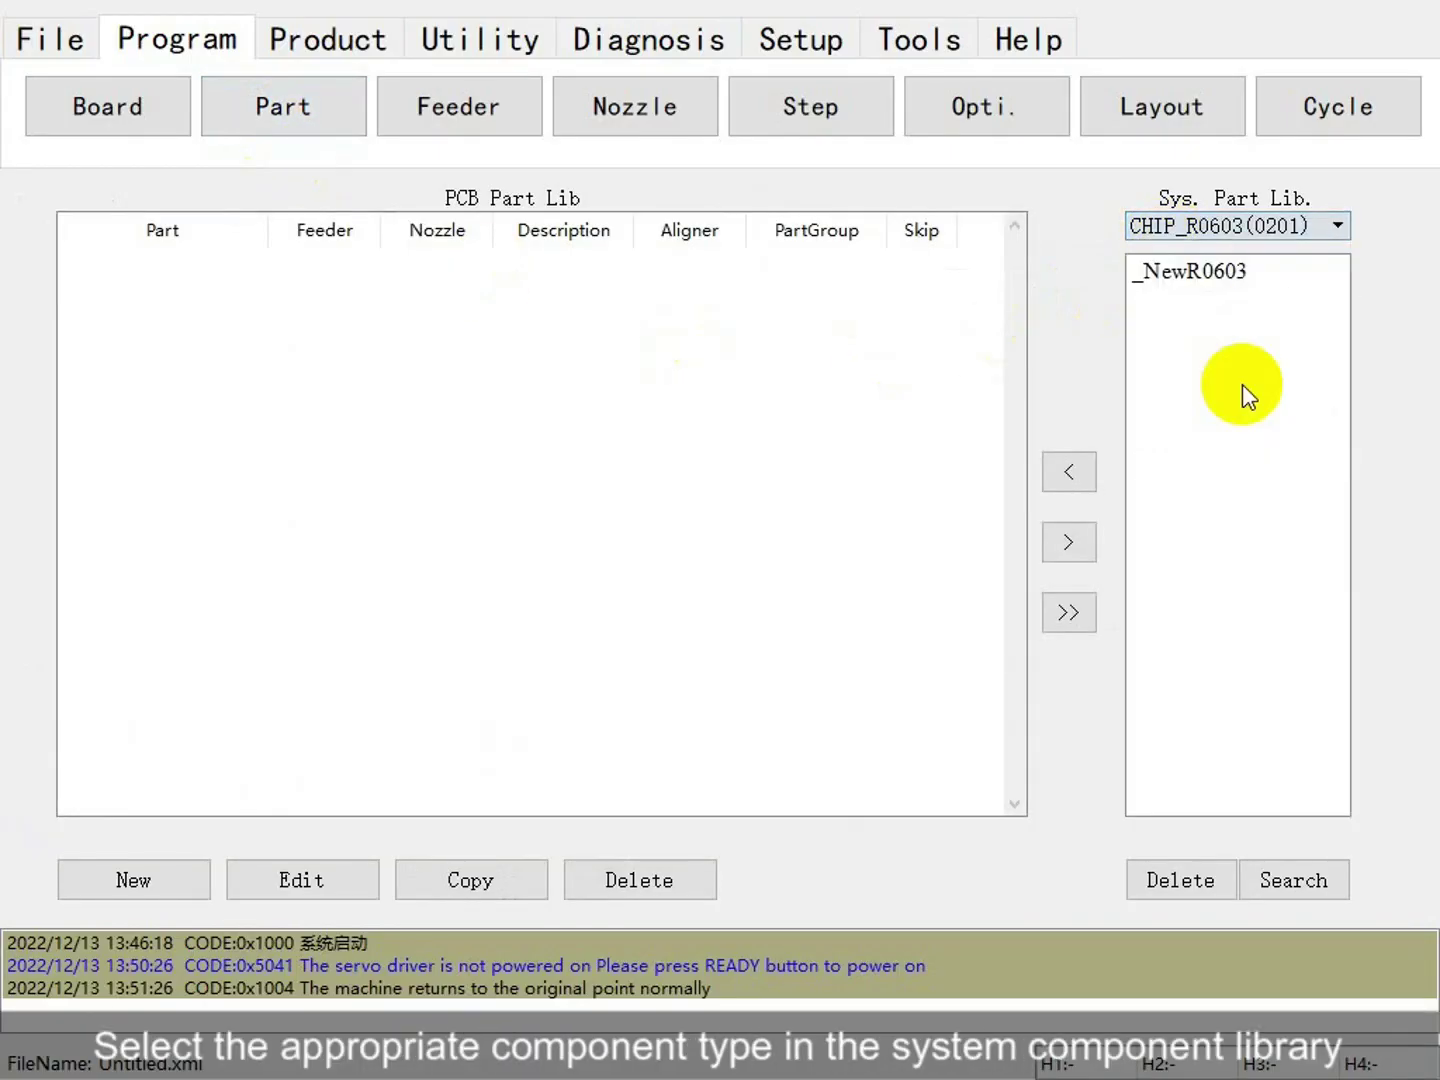
left_click(1201, 275)
left_click(1069, 472)
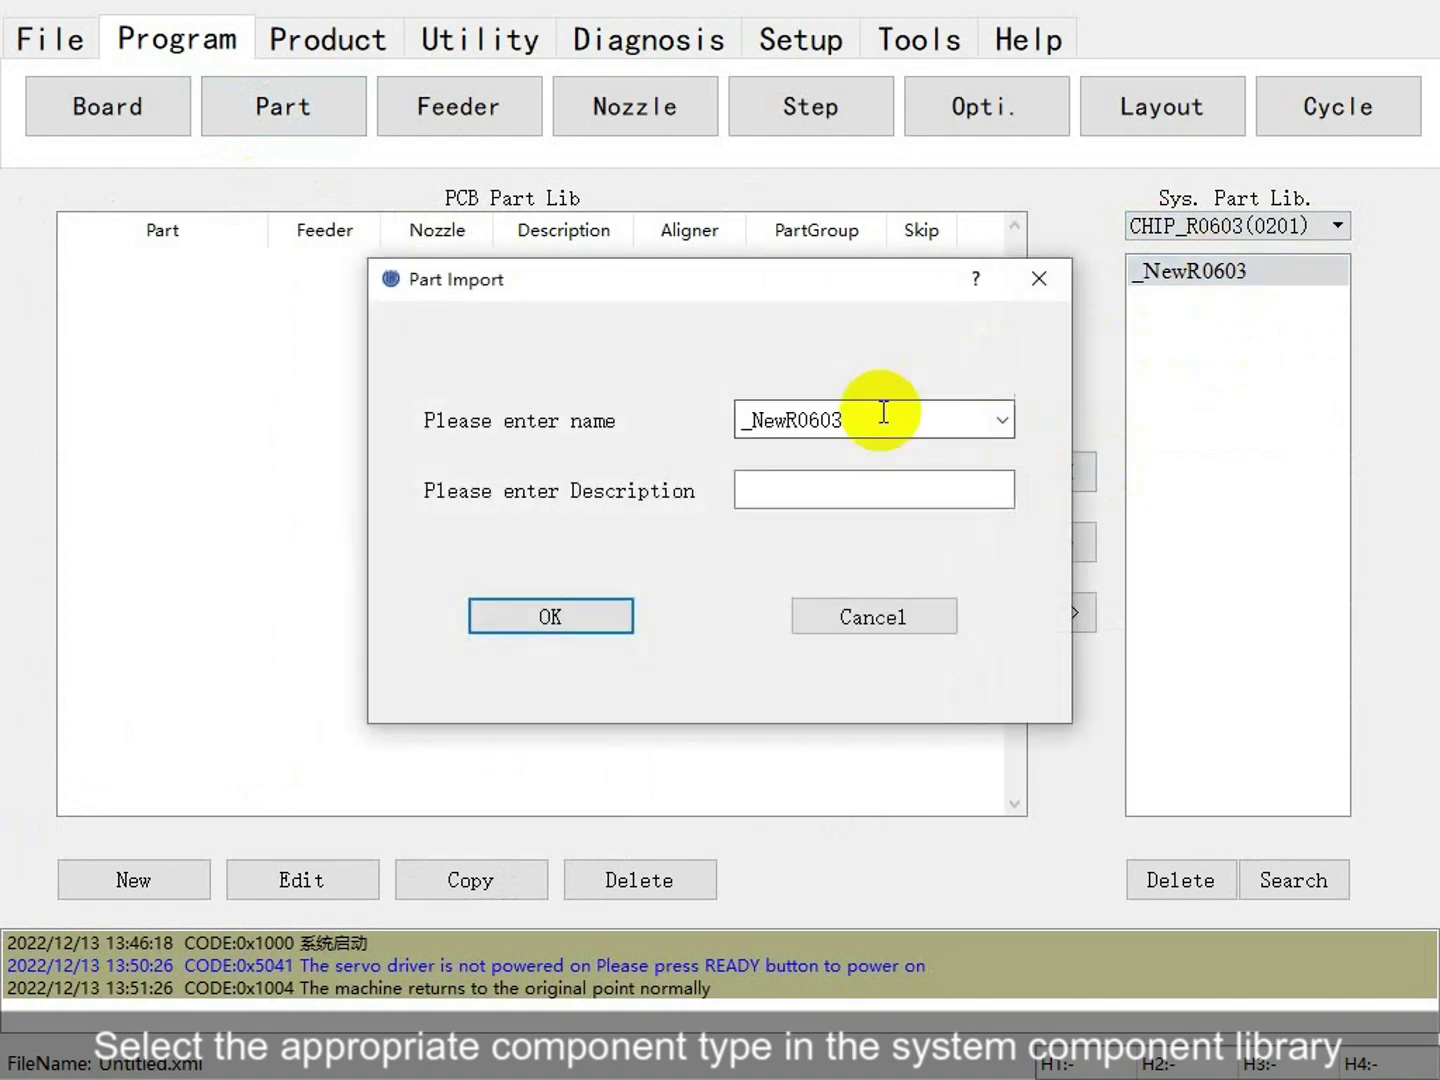
left_click(812, 486)
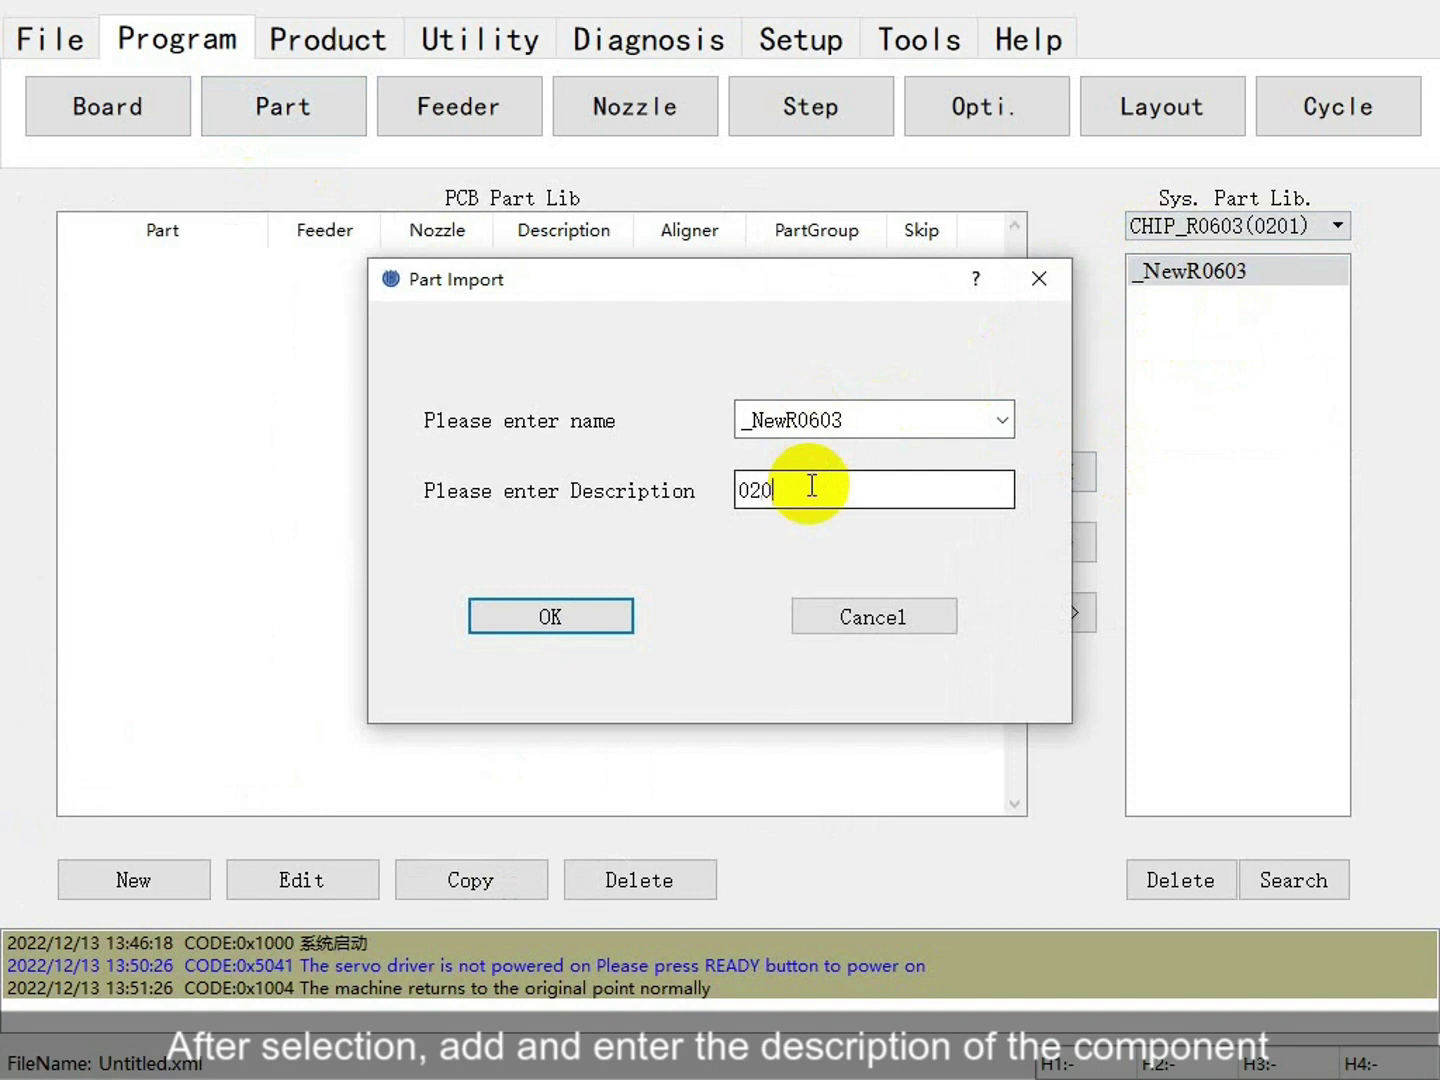
left_click(599, 618)
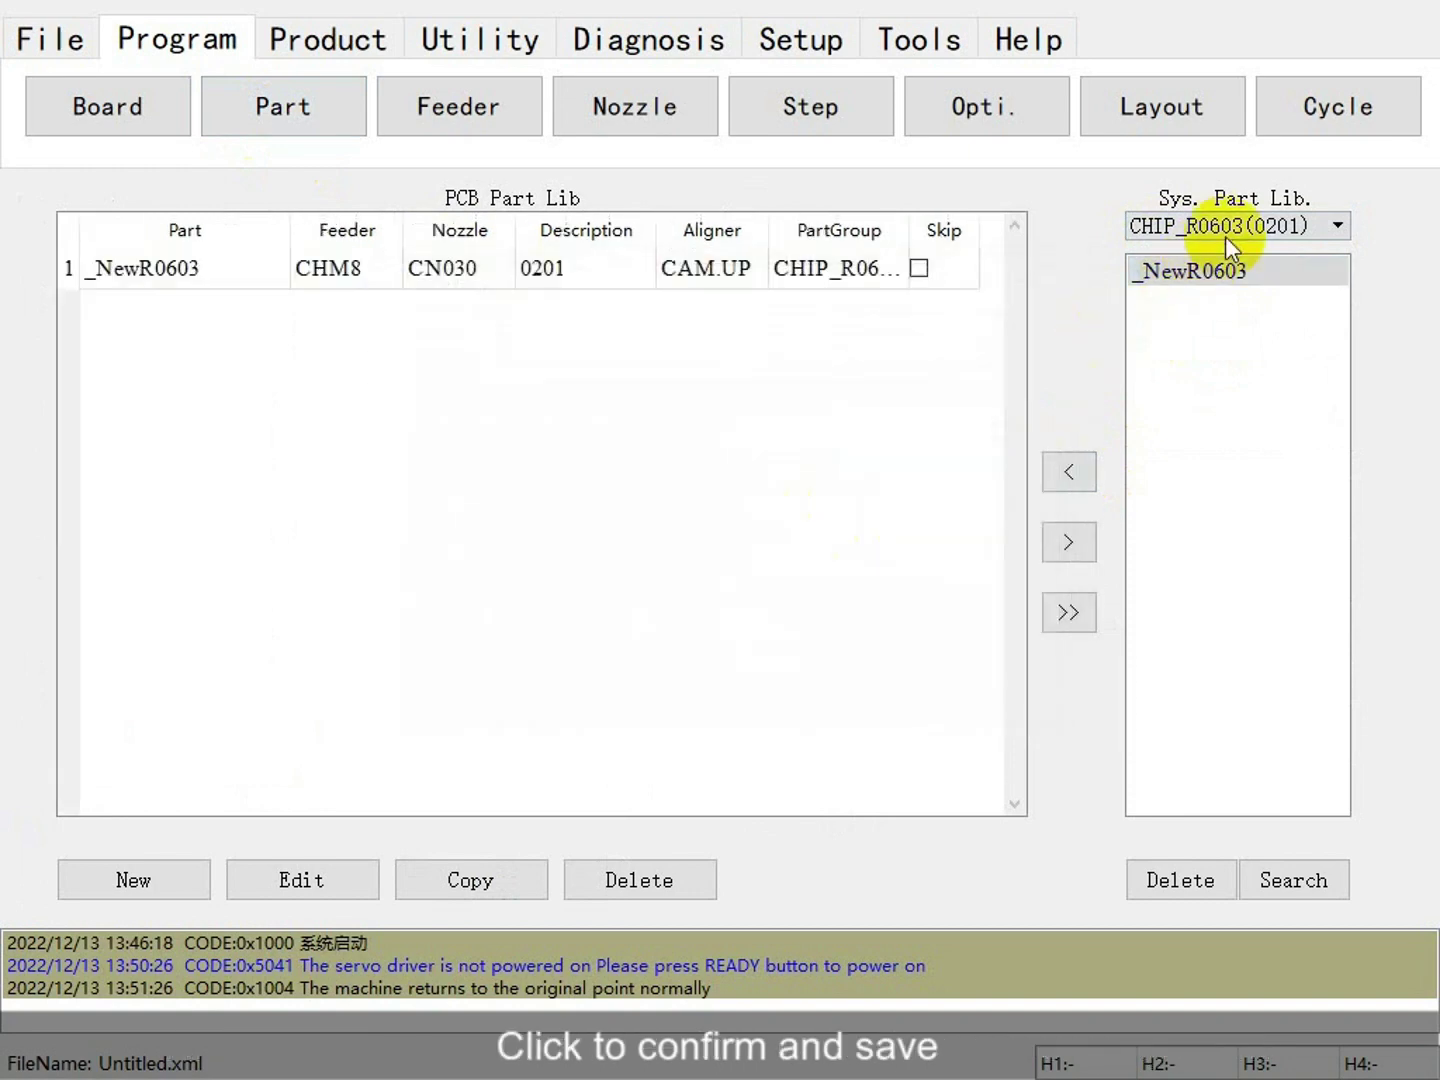
Import _NewR1005 from CHIP_R1005(0402) with description 0402.
left_click(1226, 232)
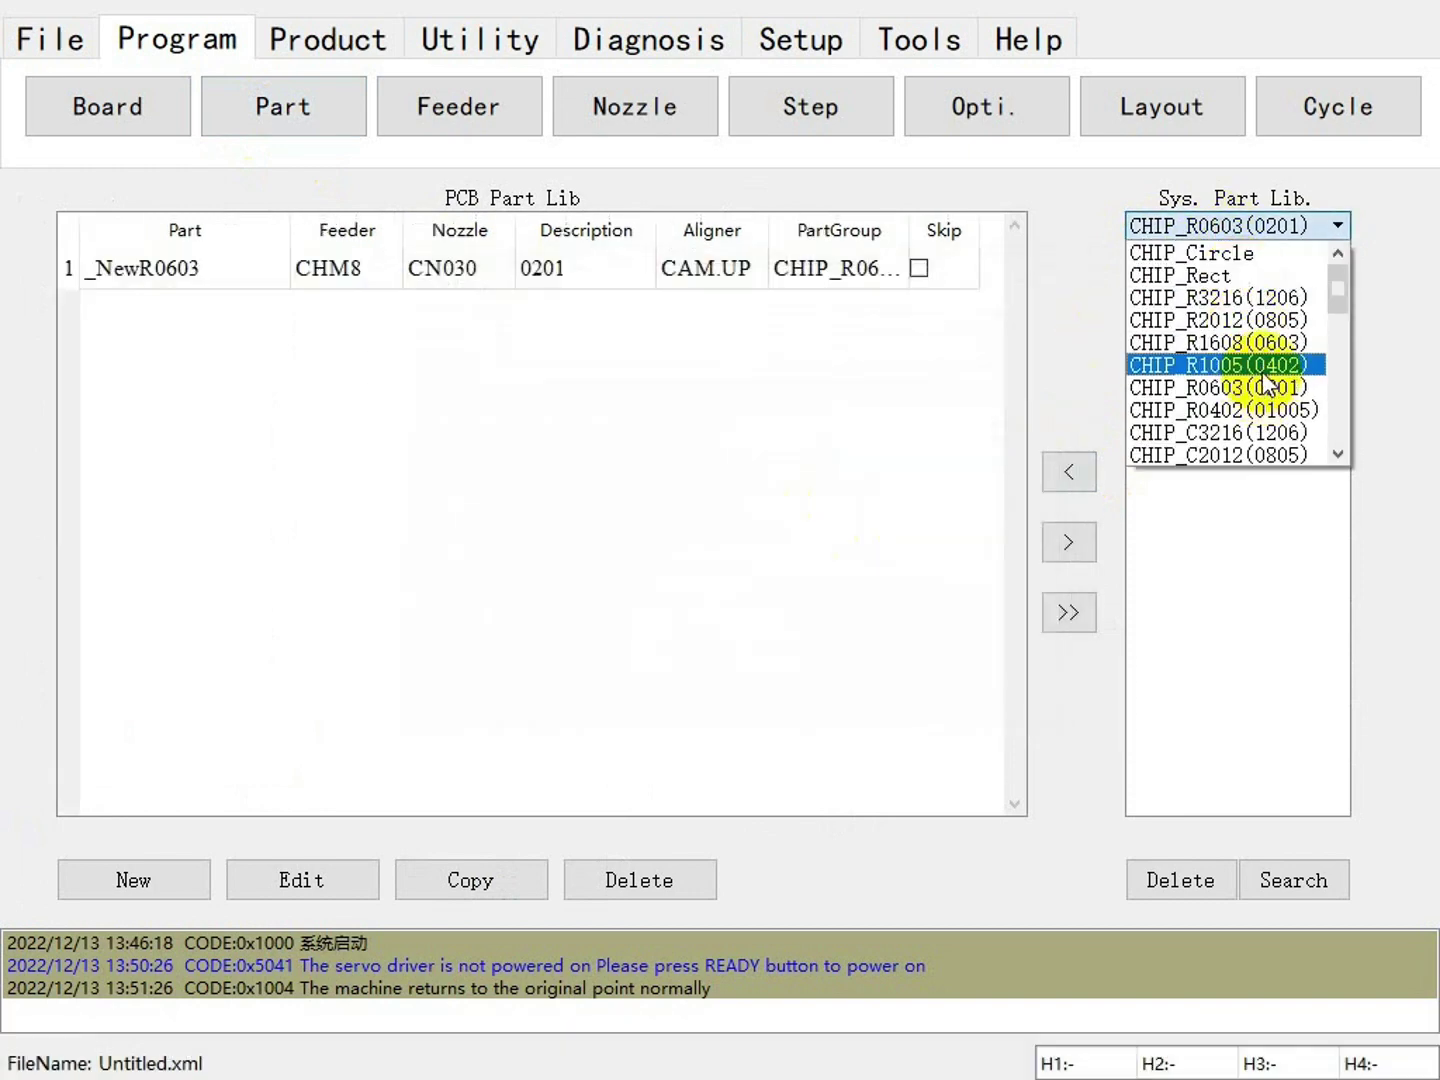
left_click(1263, 366)
left_click(1150, 277)
left_click(1062, 474)
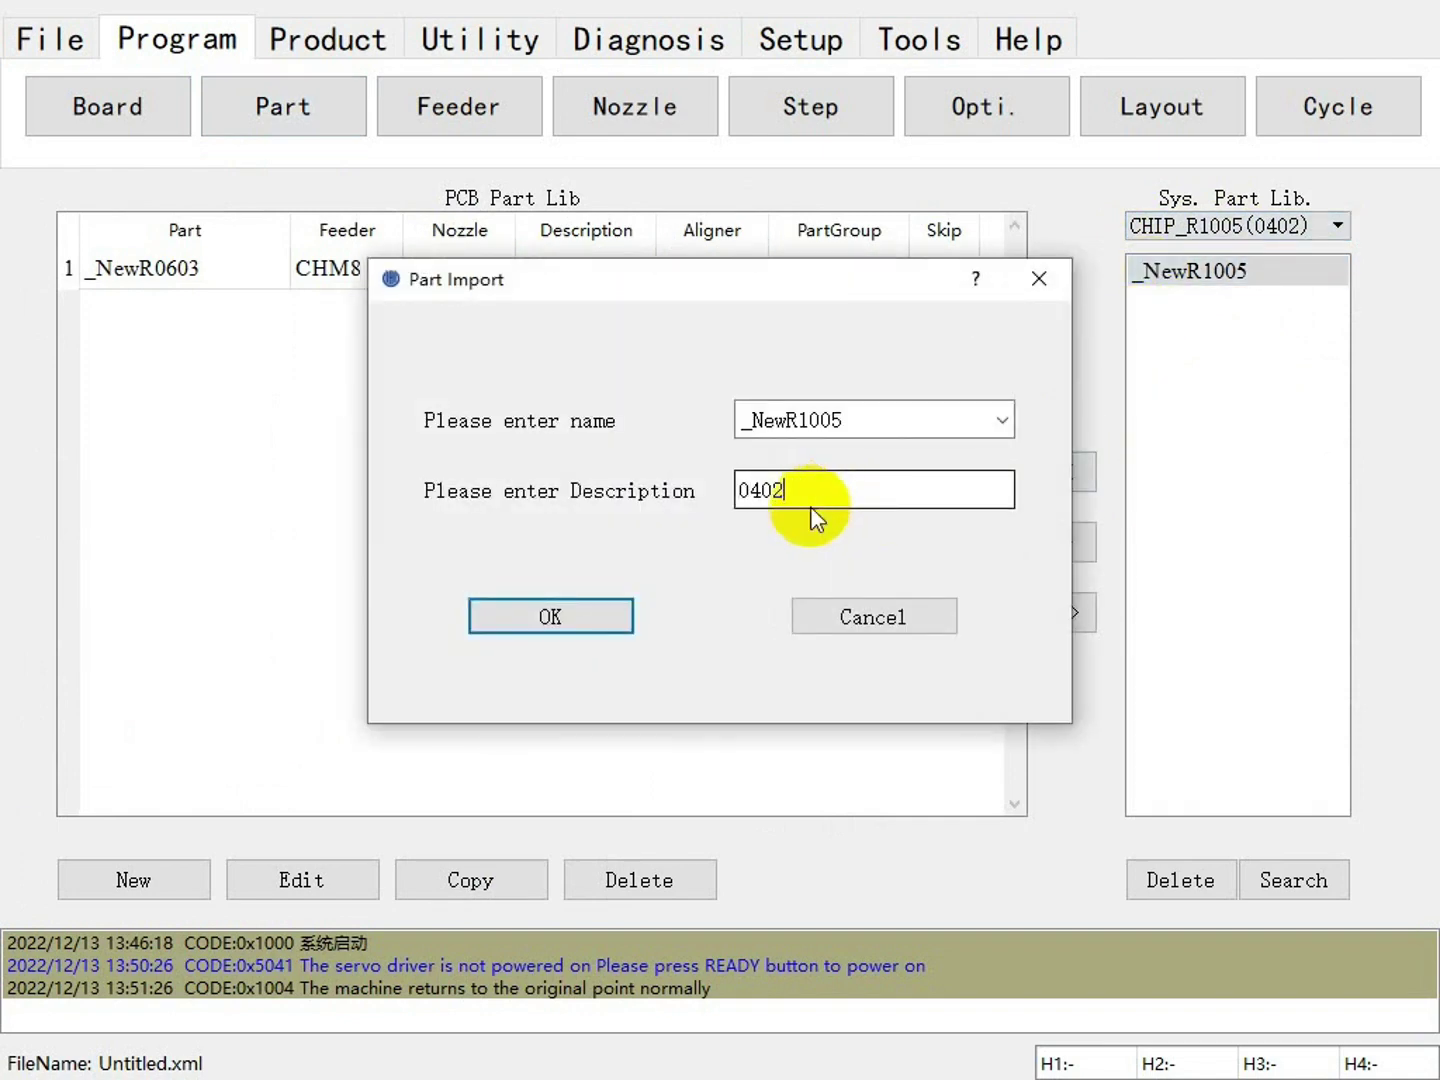
left_click(566, 618)
Import _NewQFP from the QFP type with description 64.
left_click(1246, 229)
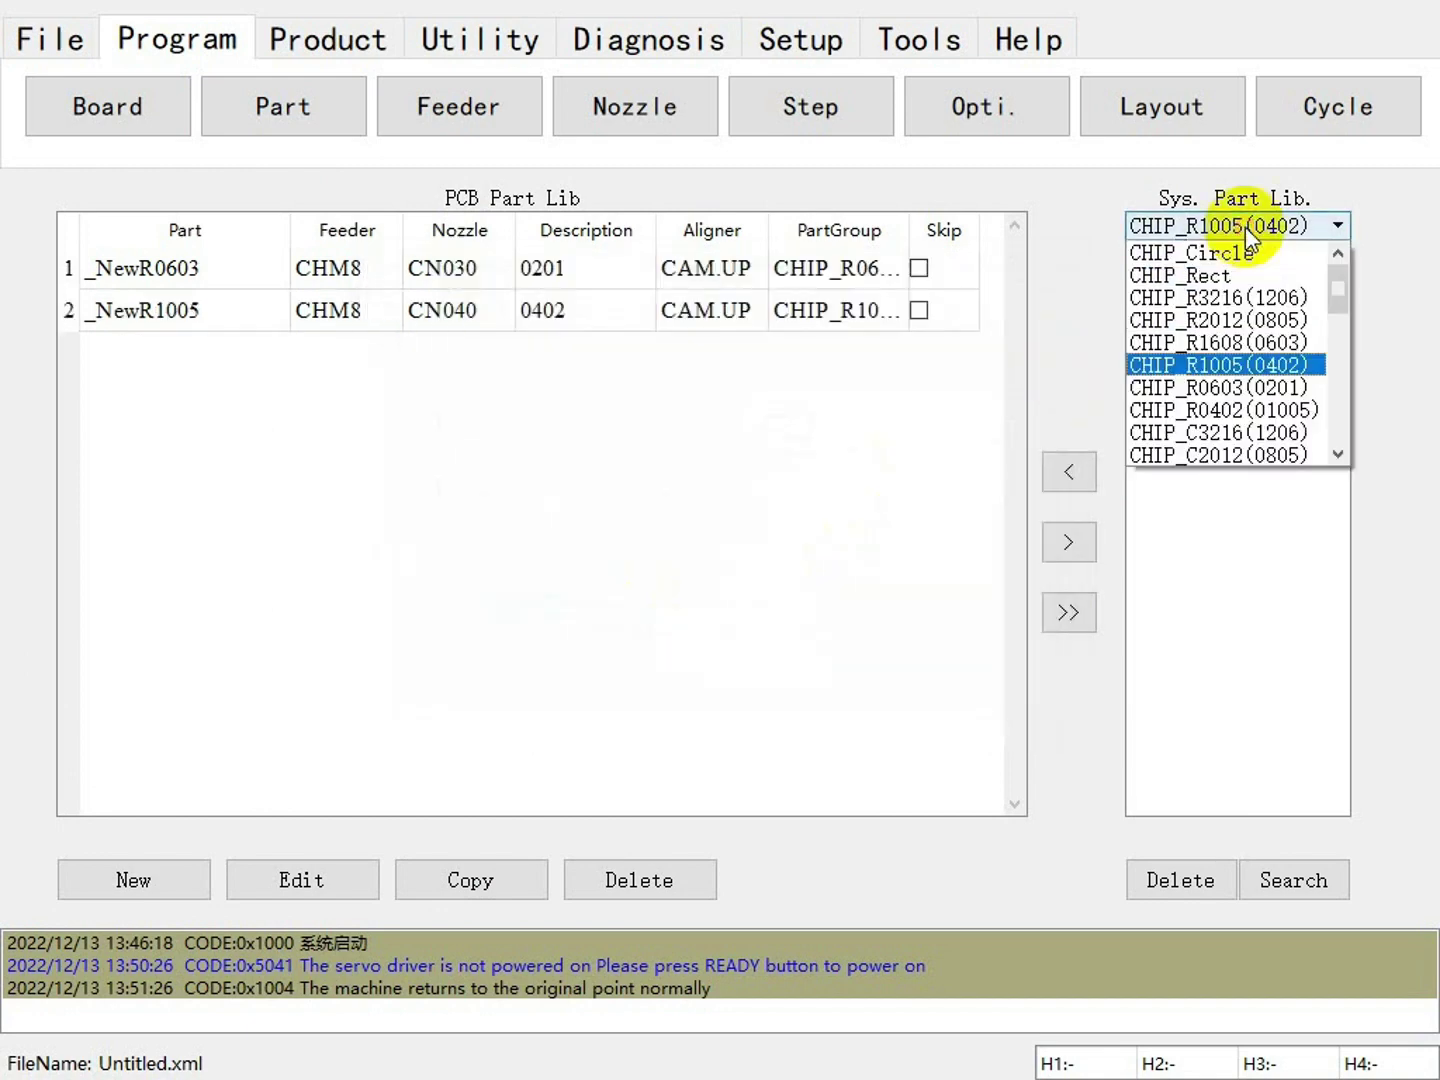
scroll(1255, 375, "down", 8)
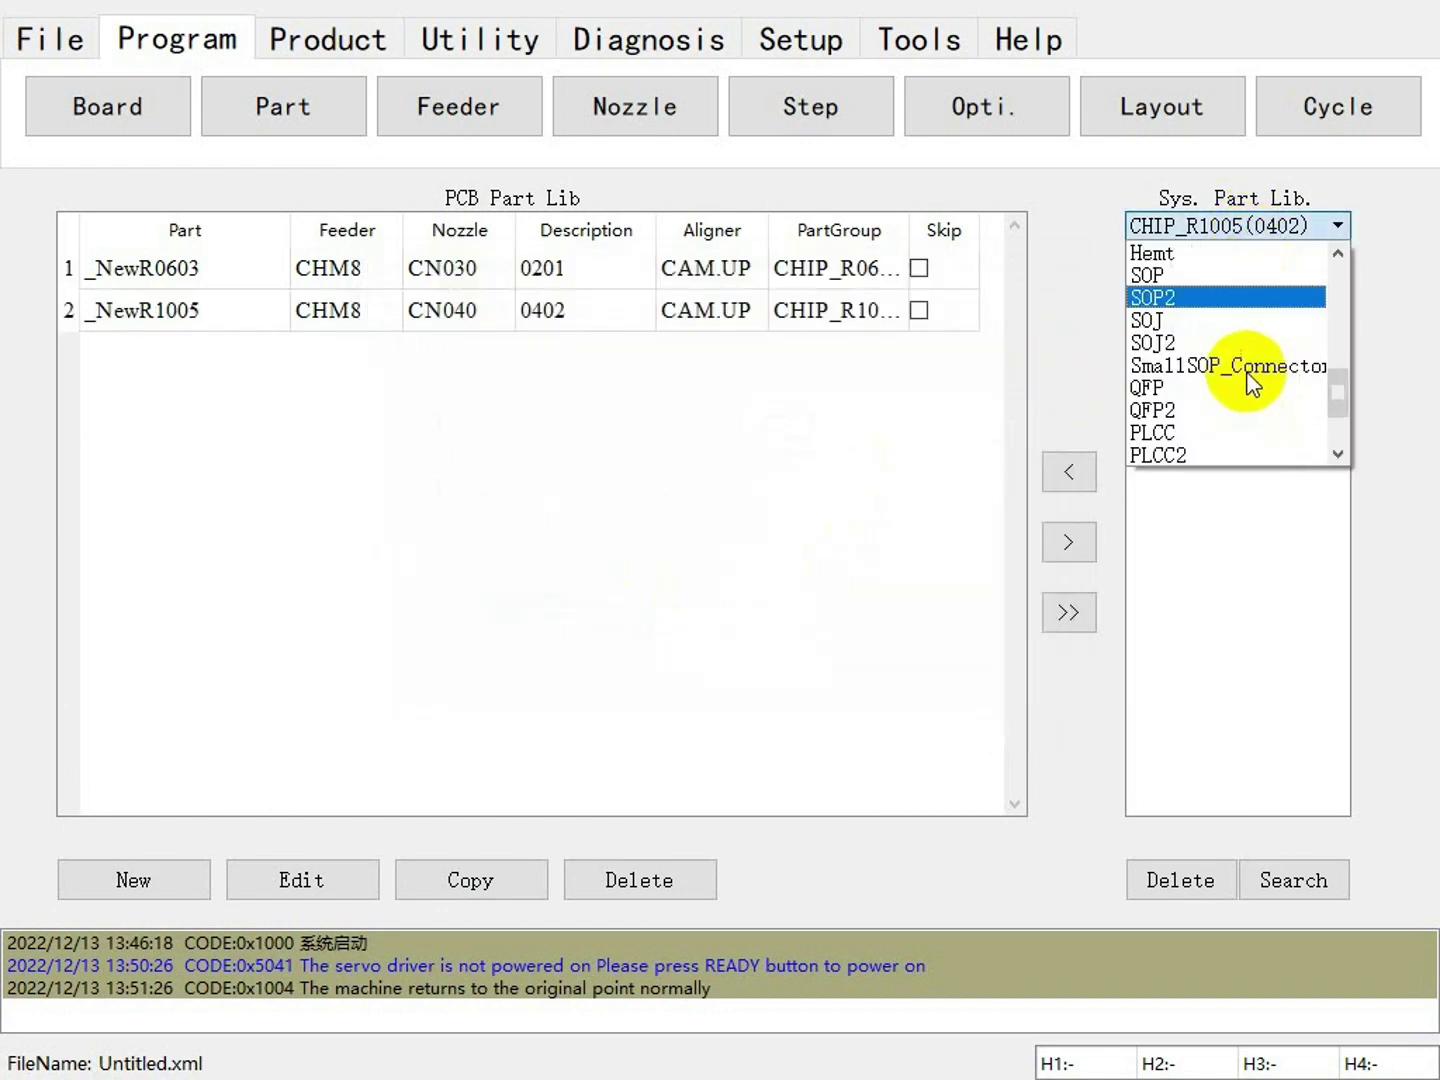
left_click(1200, 391)
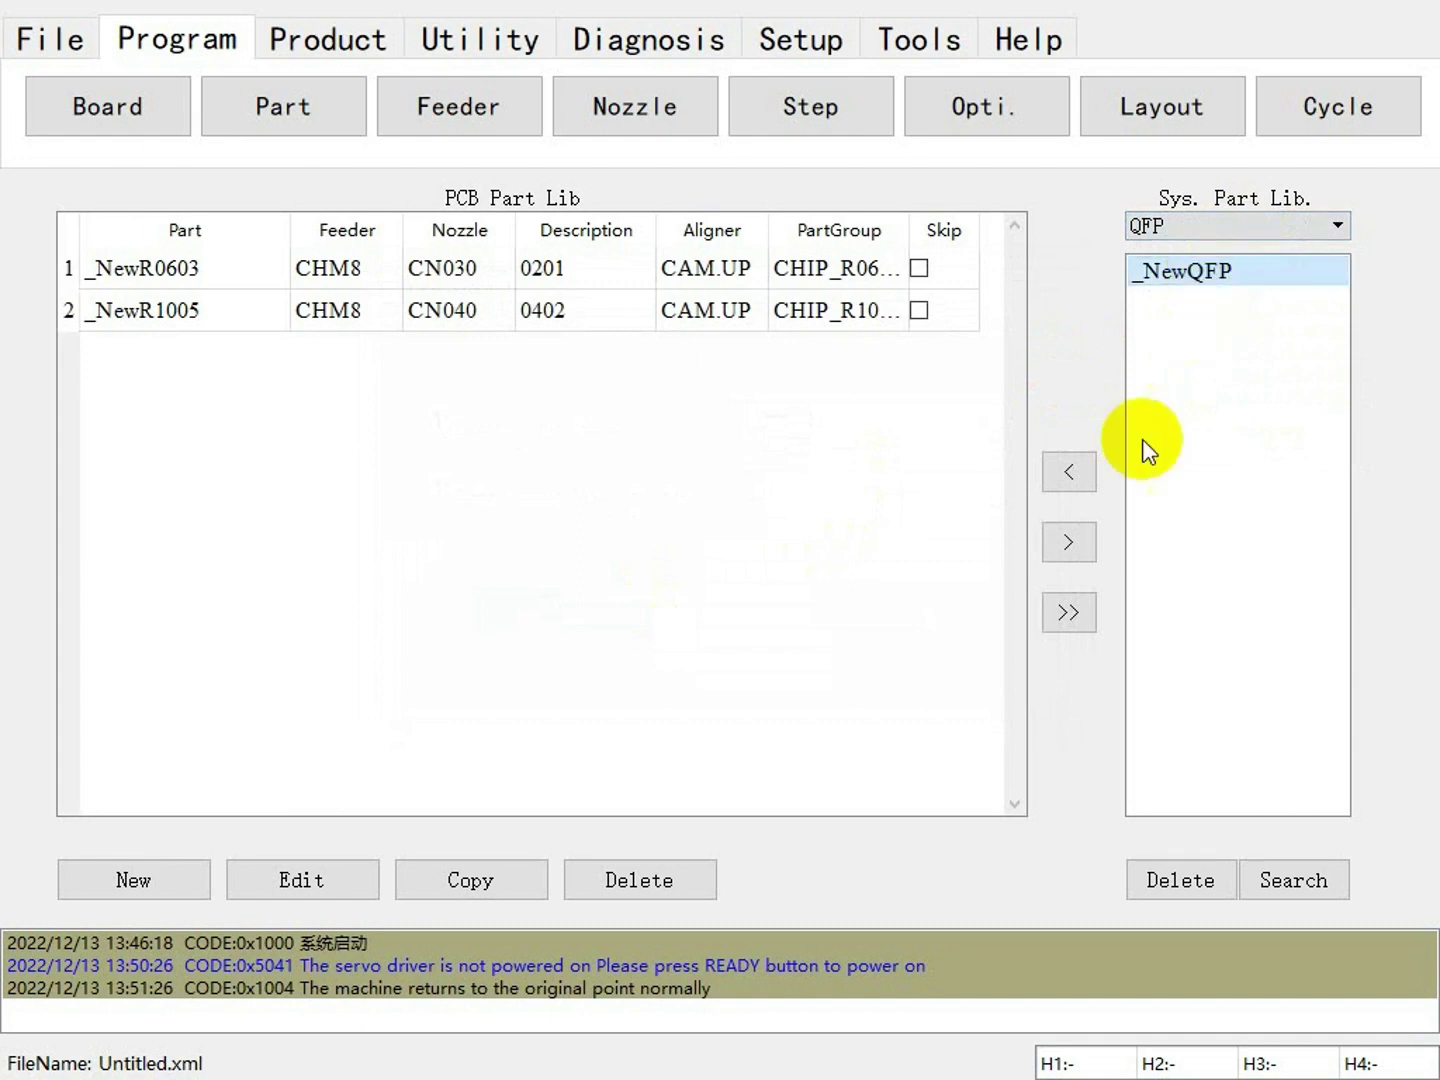
left_click(1080, 474)
left_click(893, 495)
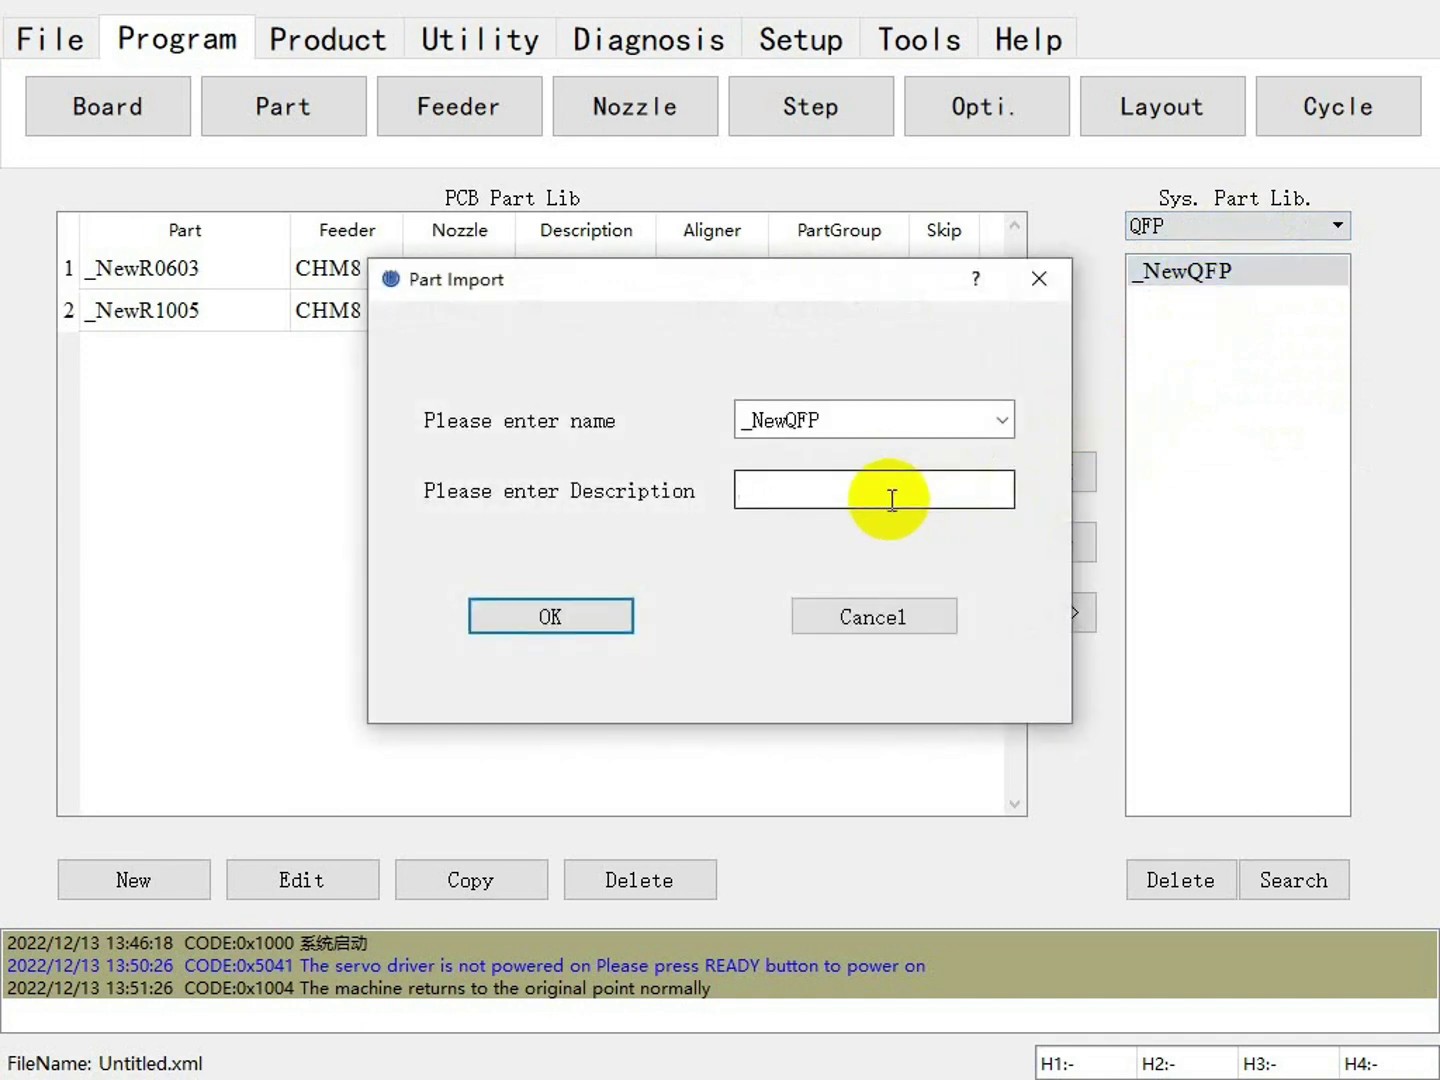
left_click(611, 620)
Import _NewQFP2 from the QFP2 type with description 128.
left_click(1248, 232)
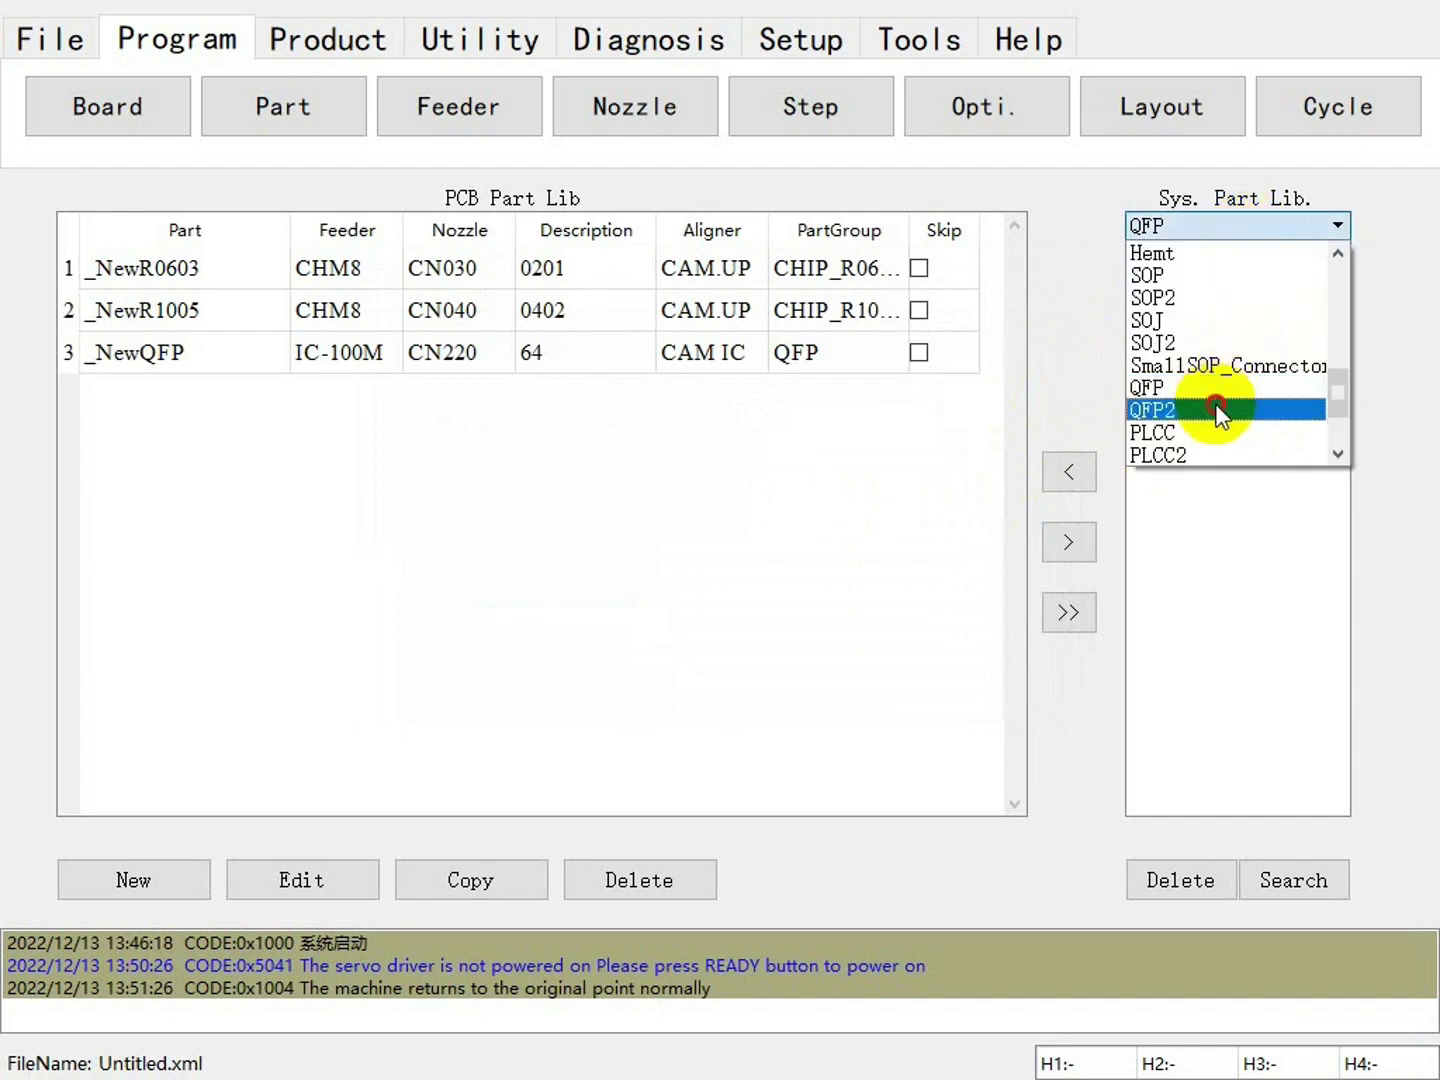
left_click(1221, 409)
left_click(1085, 490)
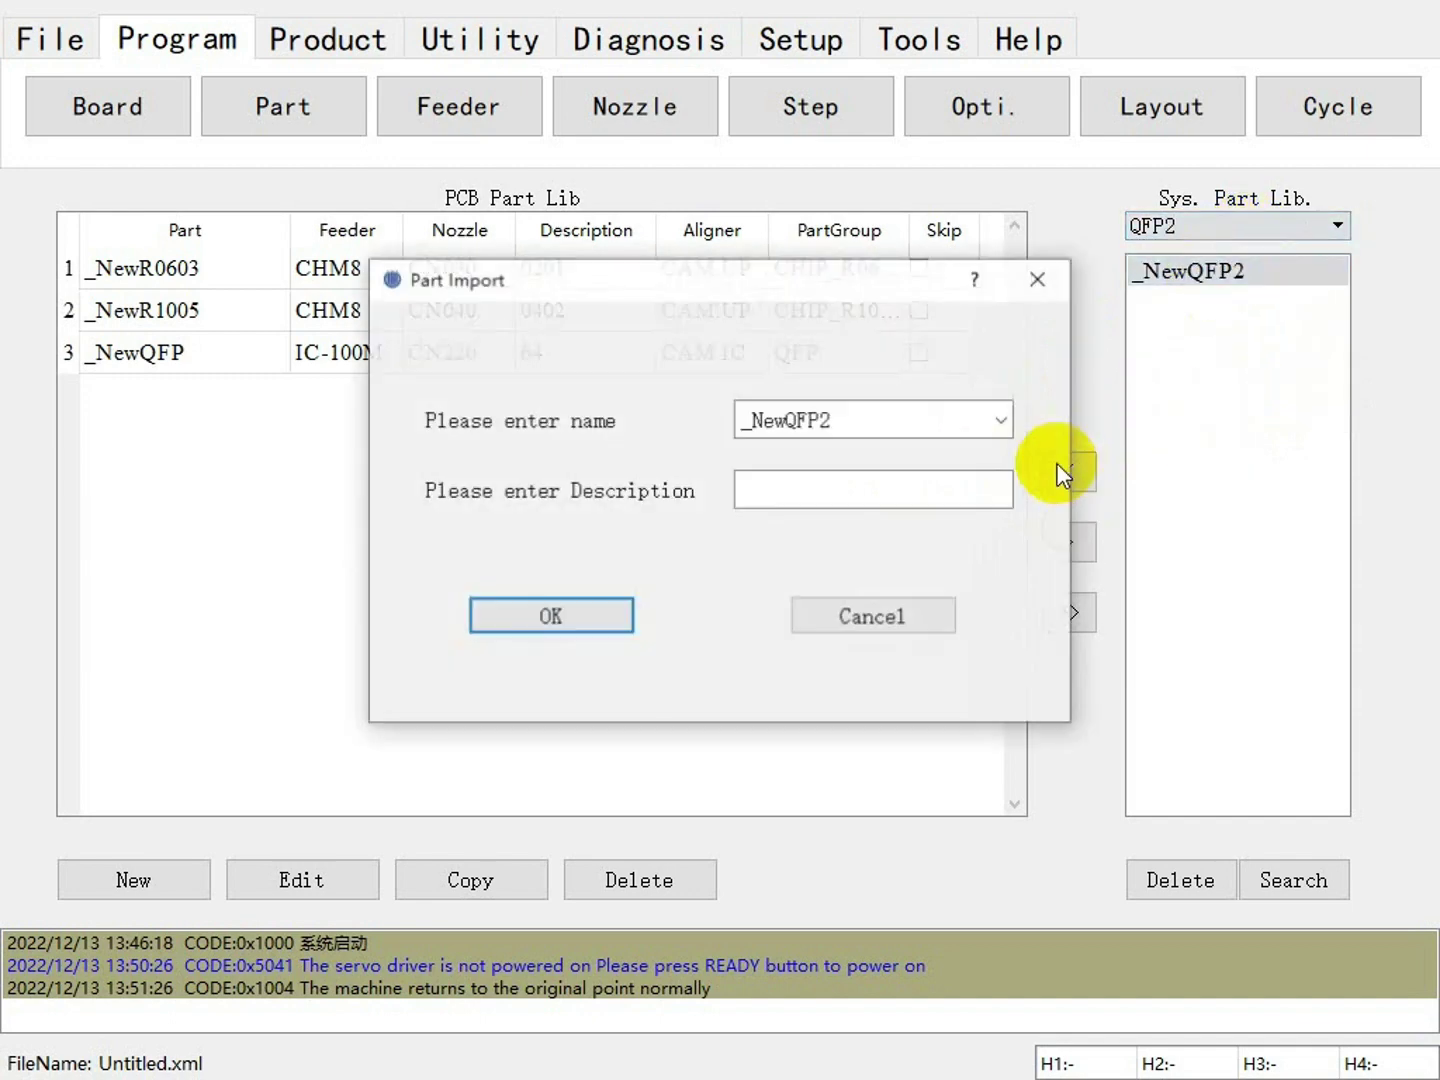
left_click(869, 490)
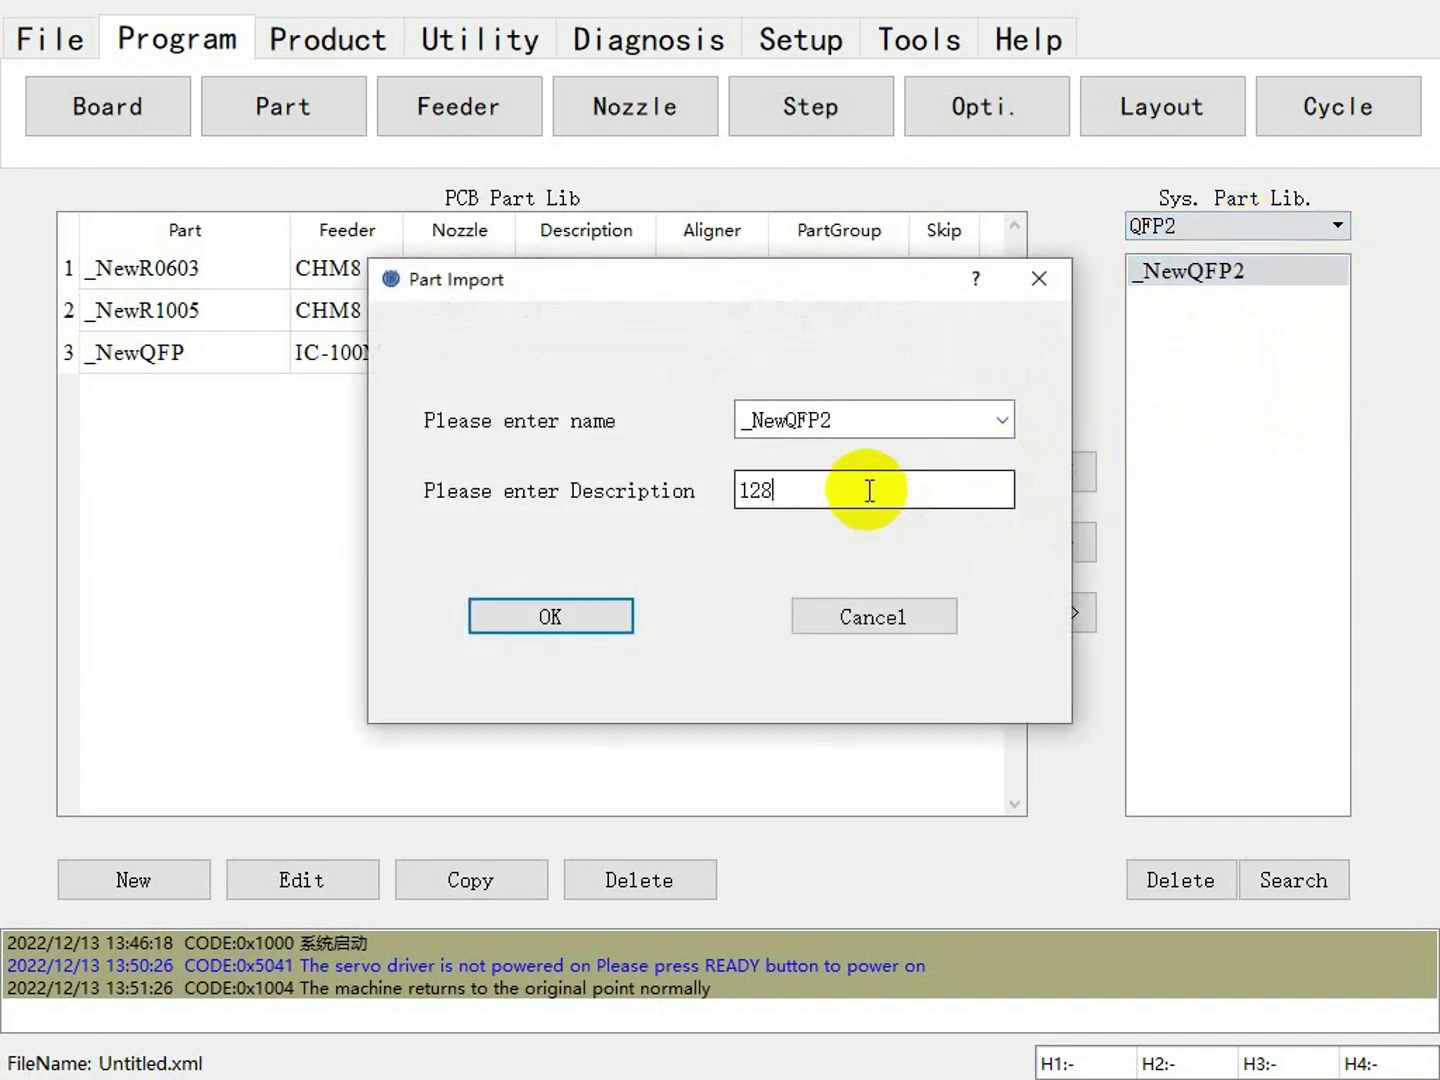
type("128")
key("Return")
Import _NewBGA from the BGA type into the board's part library.
left_click(1295, 231)
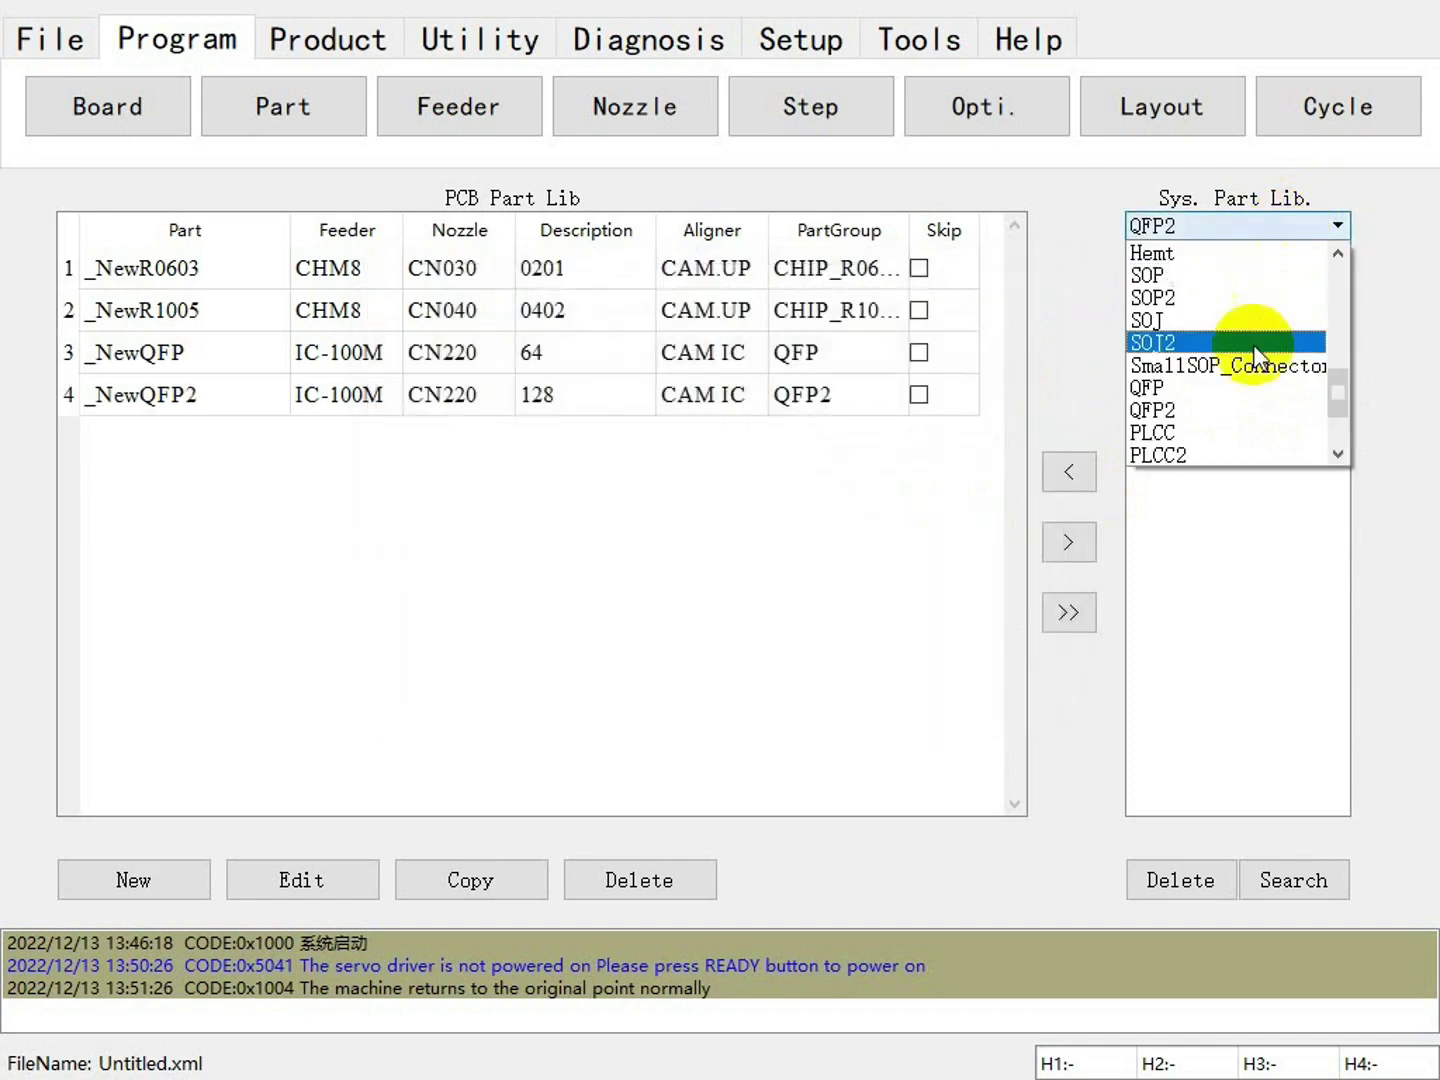
scroll(1247, 401, "down", 2)
left_click(1196, 412)
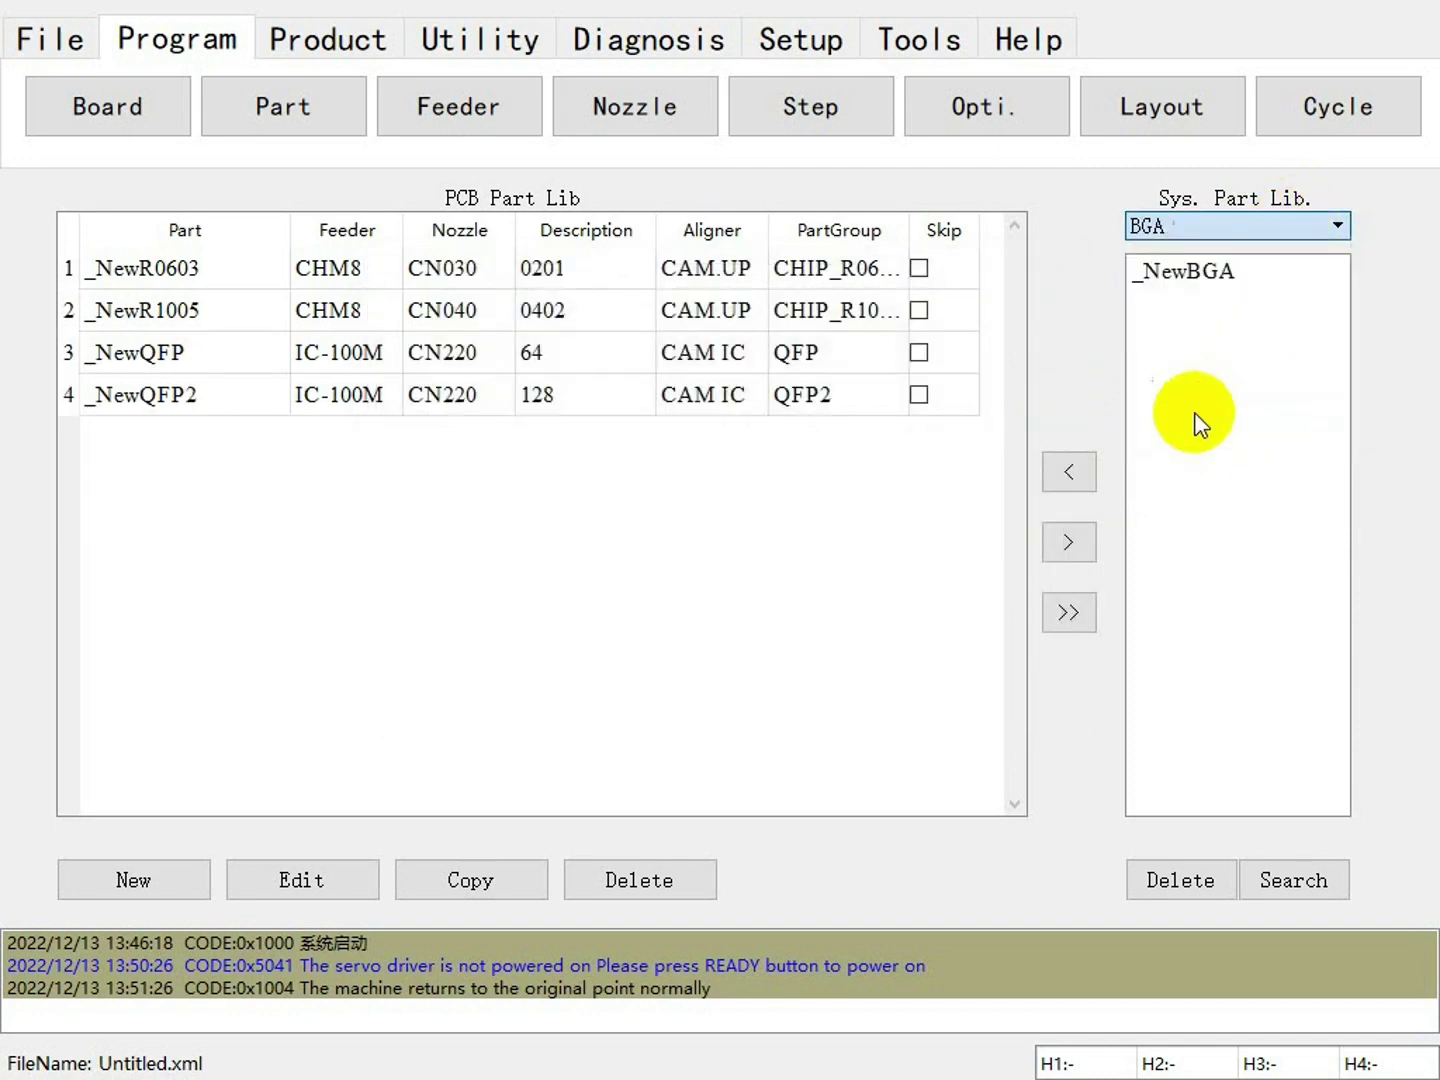
left_click(1181, 285)
left_click(1068, 472)
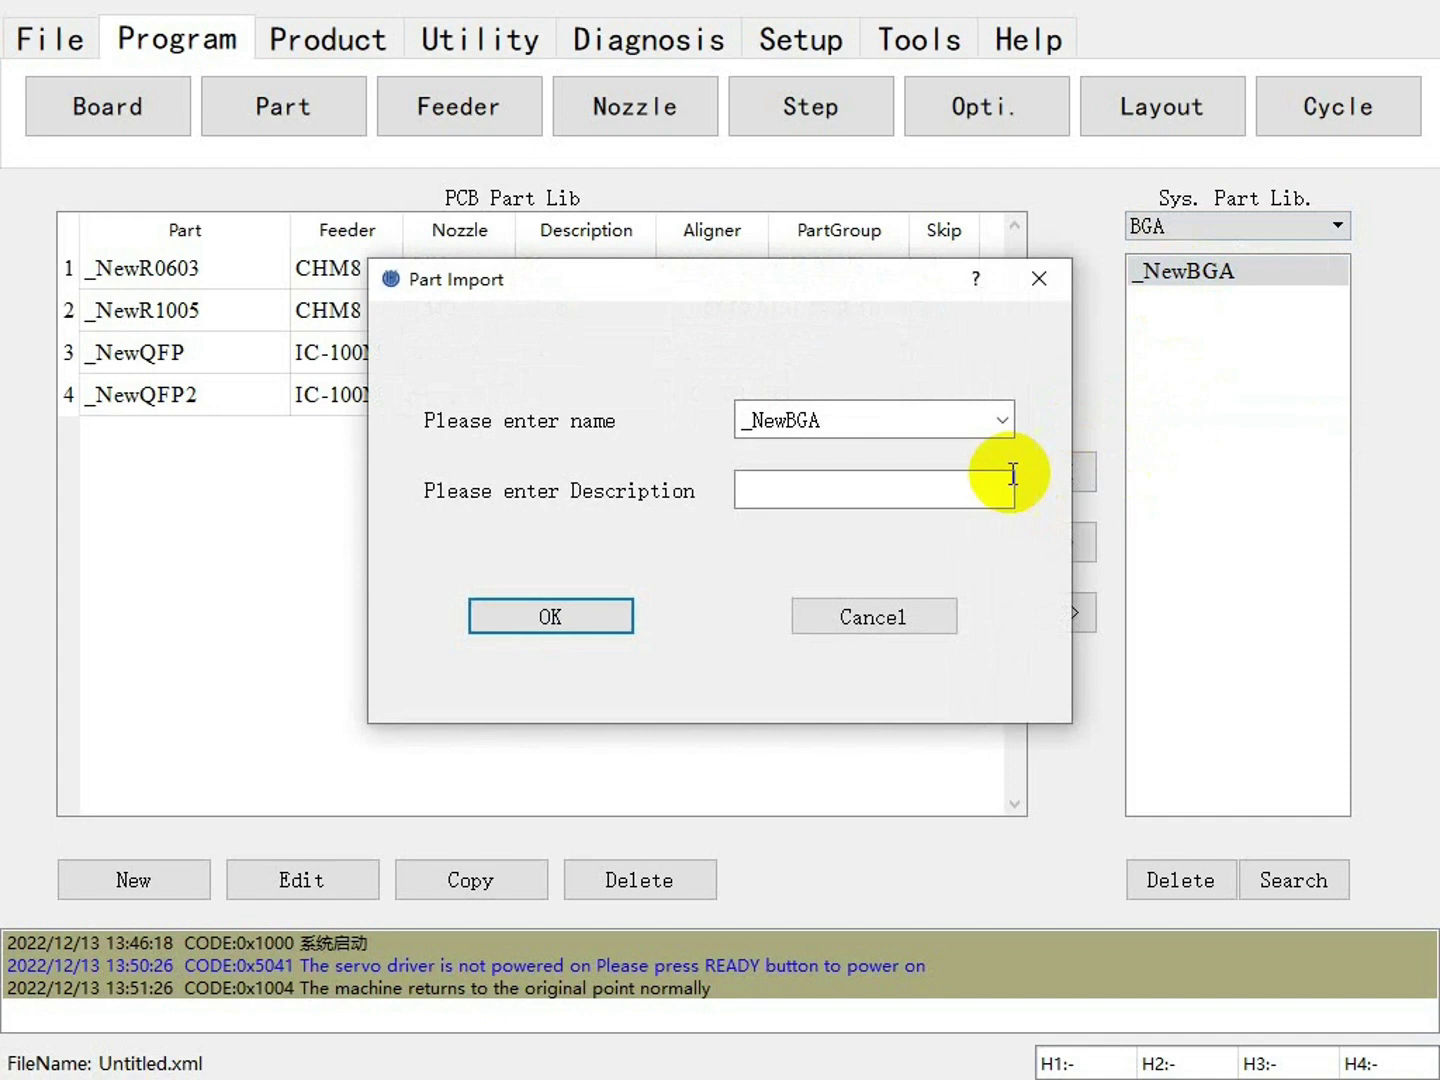
left_click(618, 612)
left_click(200, 278)
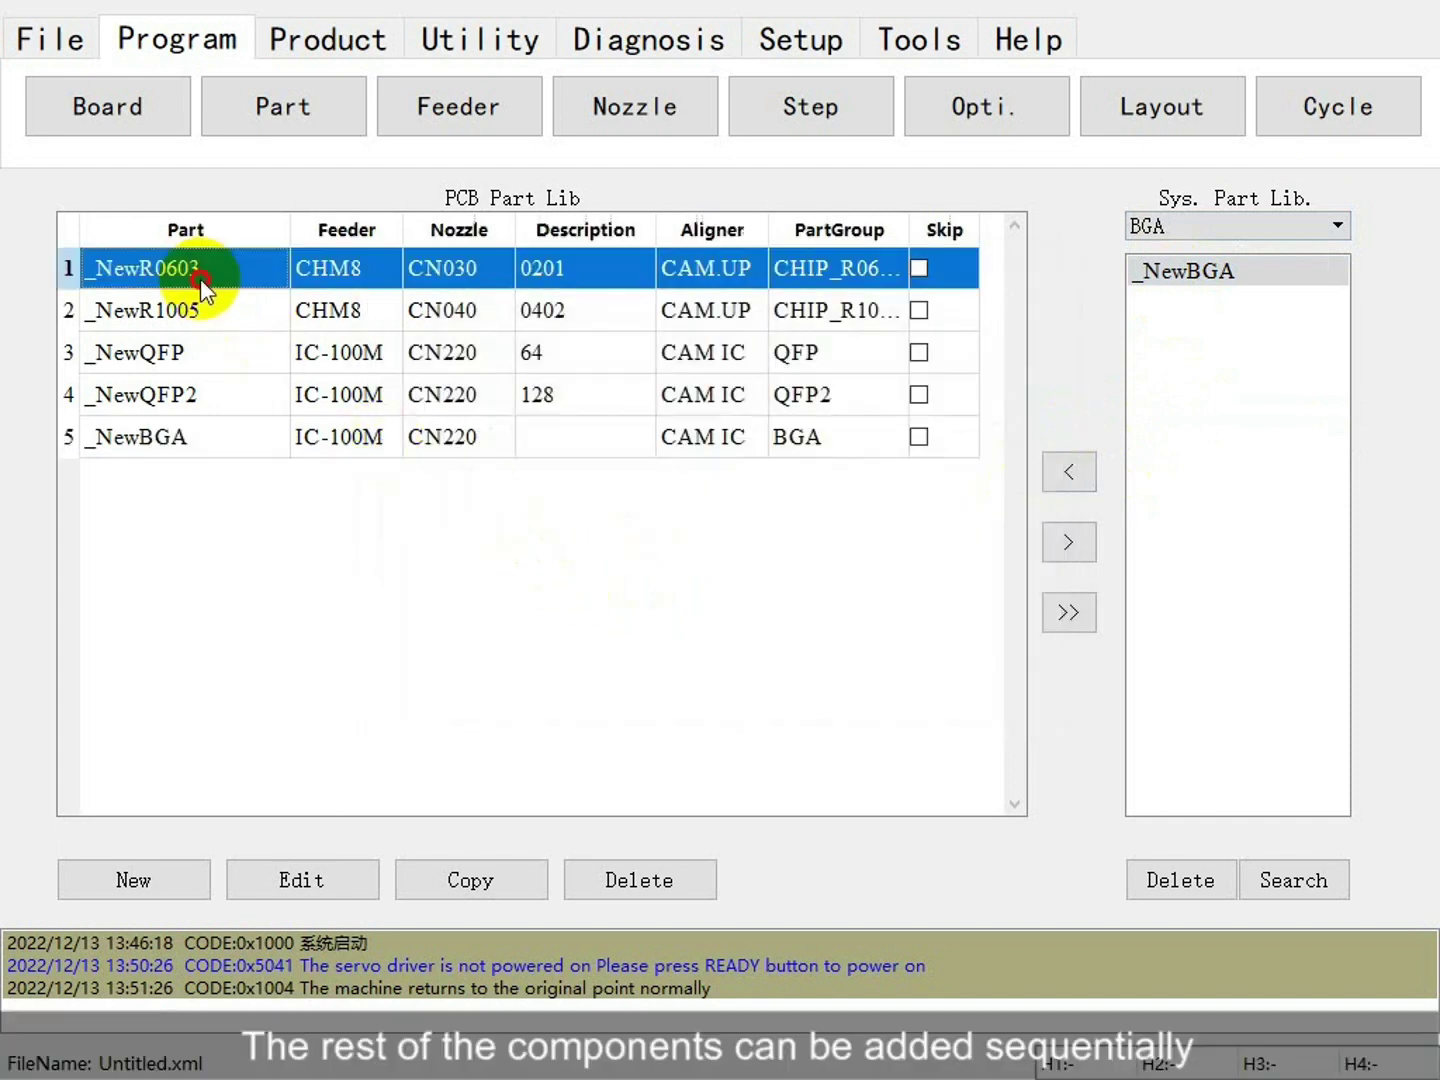
Set nozzle CN020 for _NewR0603 and nozzle CN030 for _NewR1005.
left_click(345, 878)
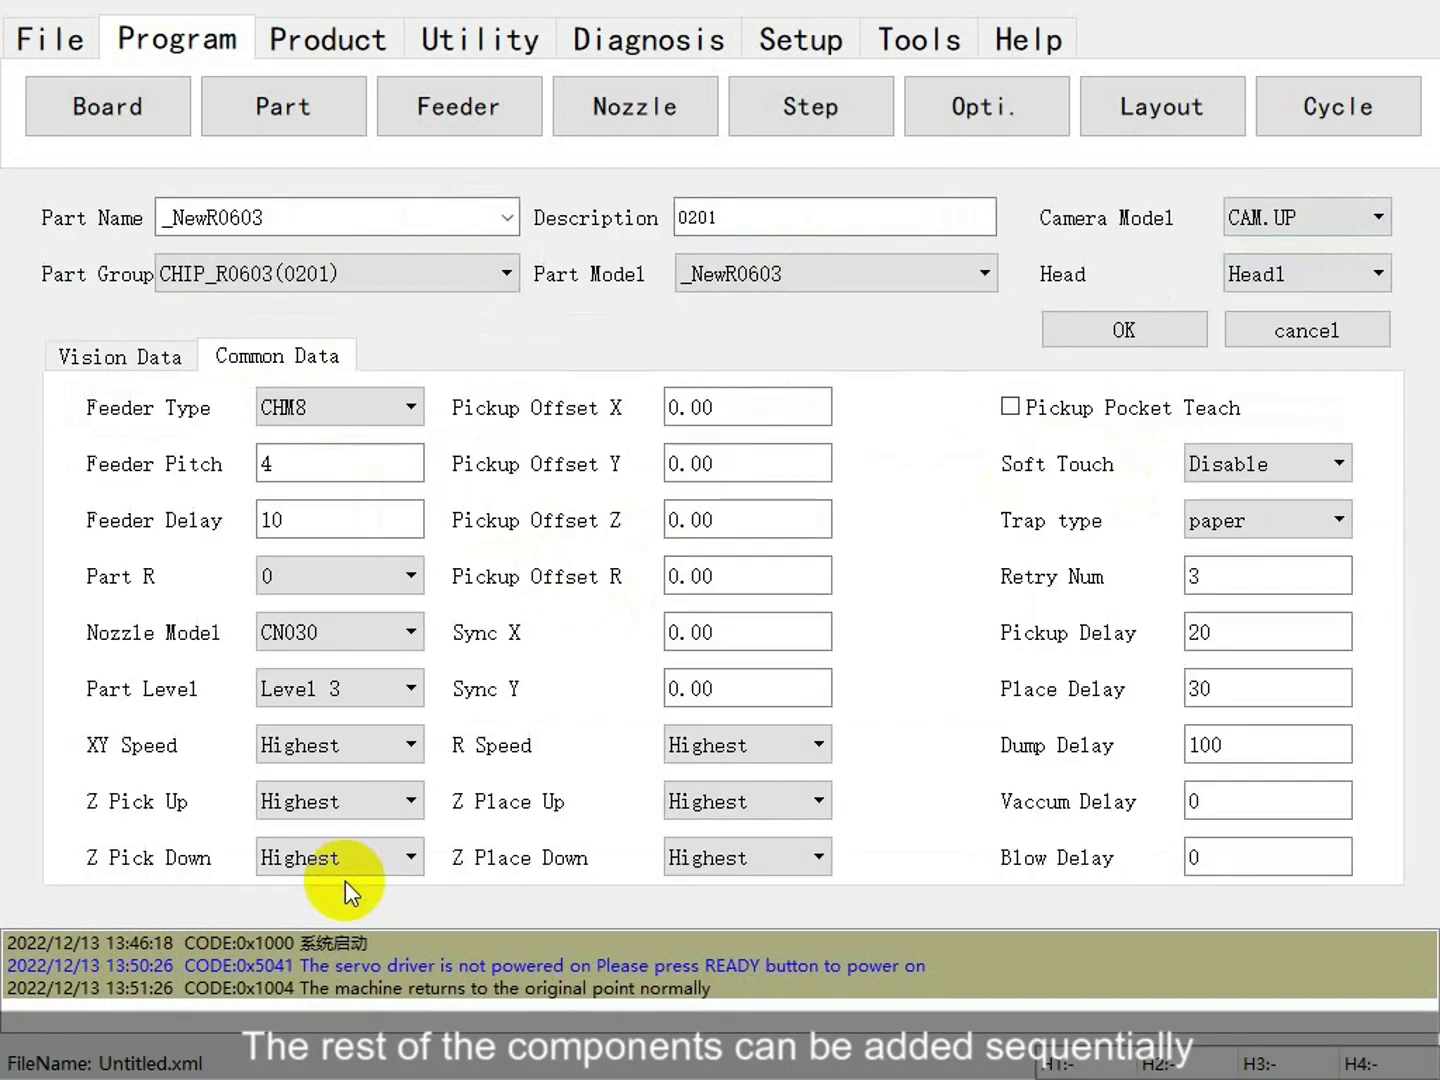
left_click(346, 632)
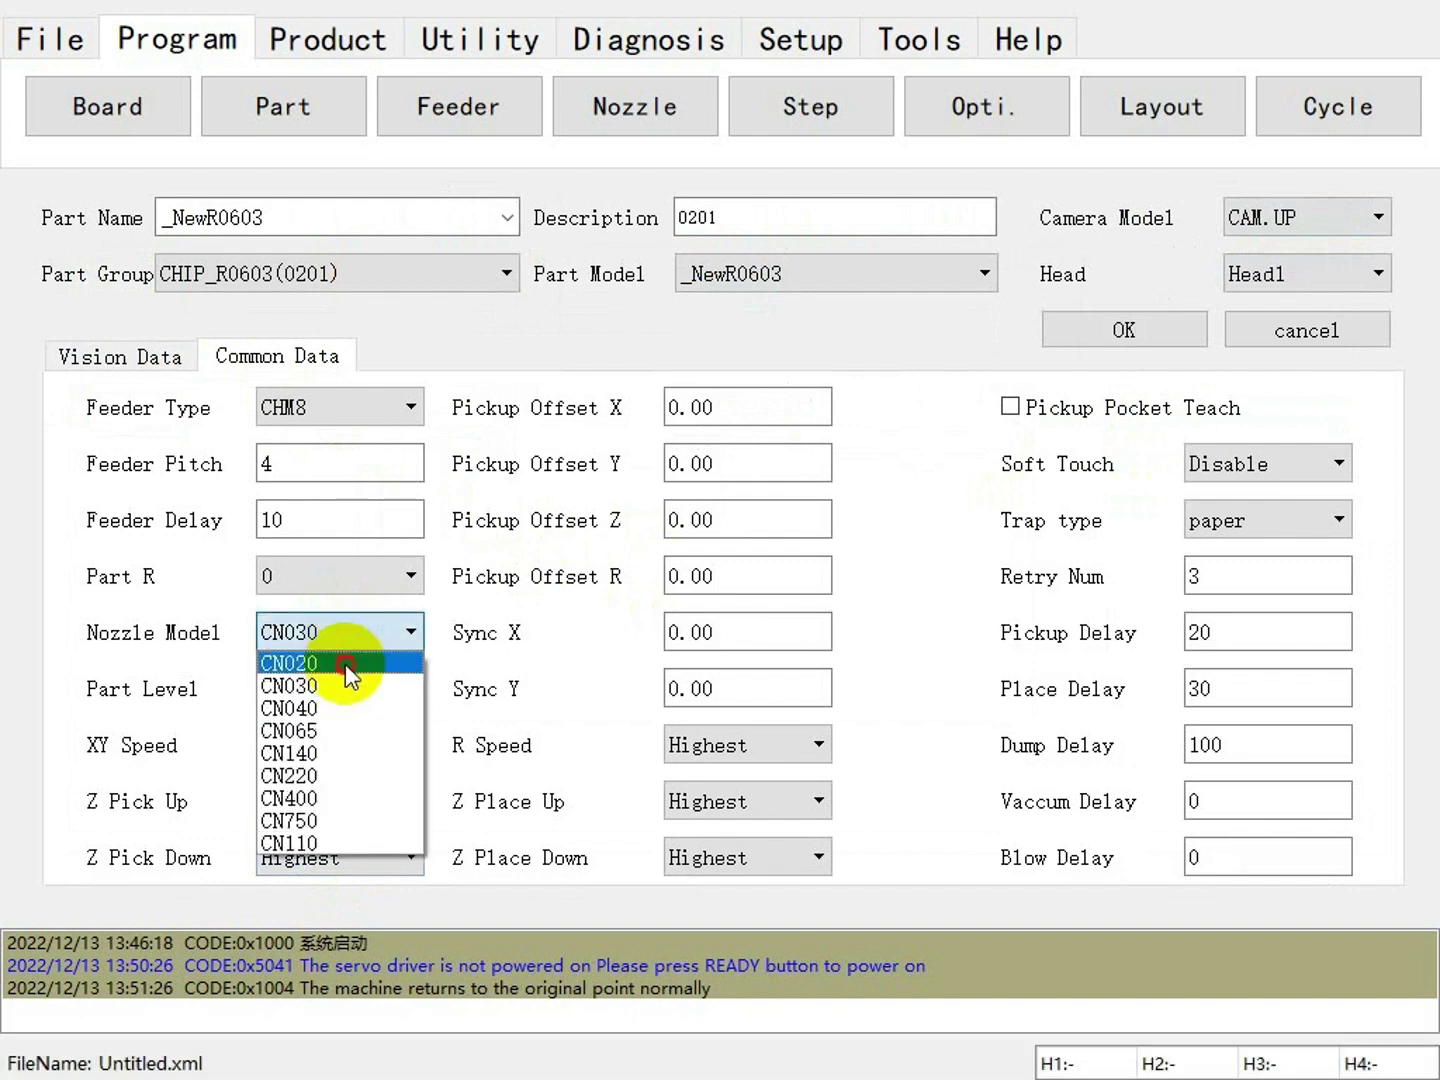
left_click(345, 664)
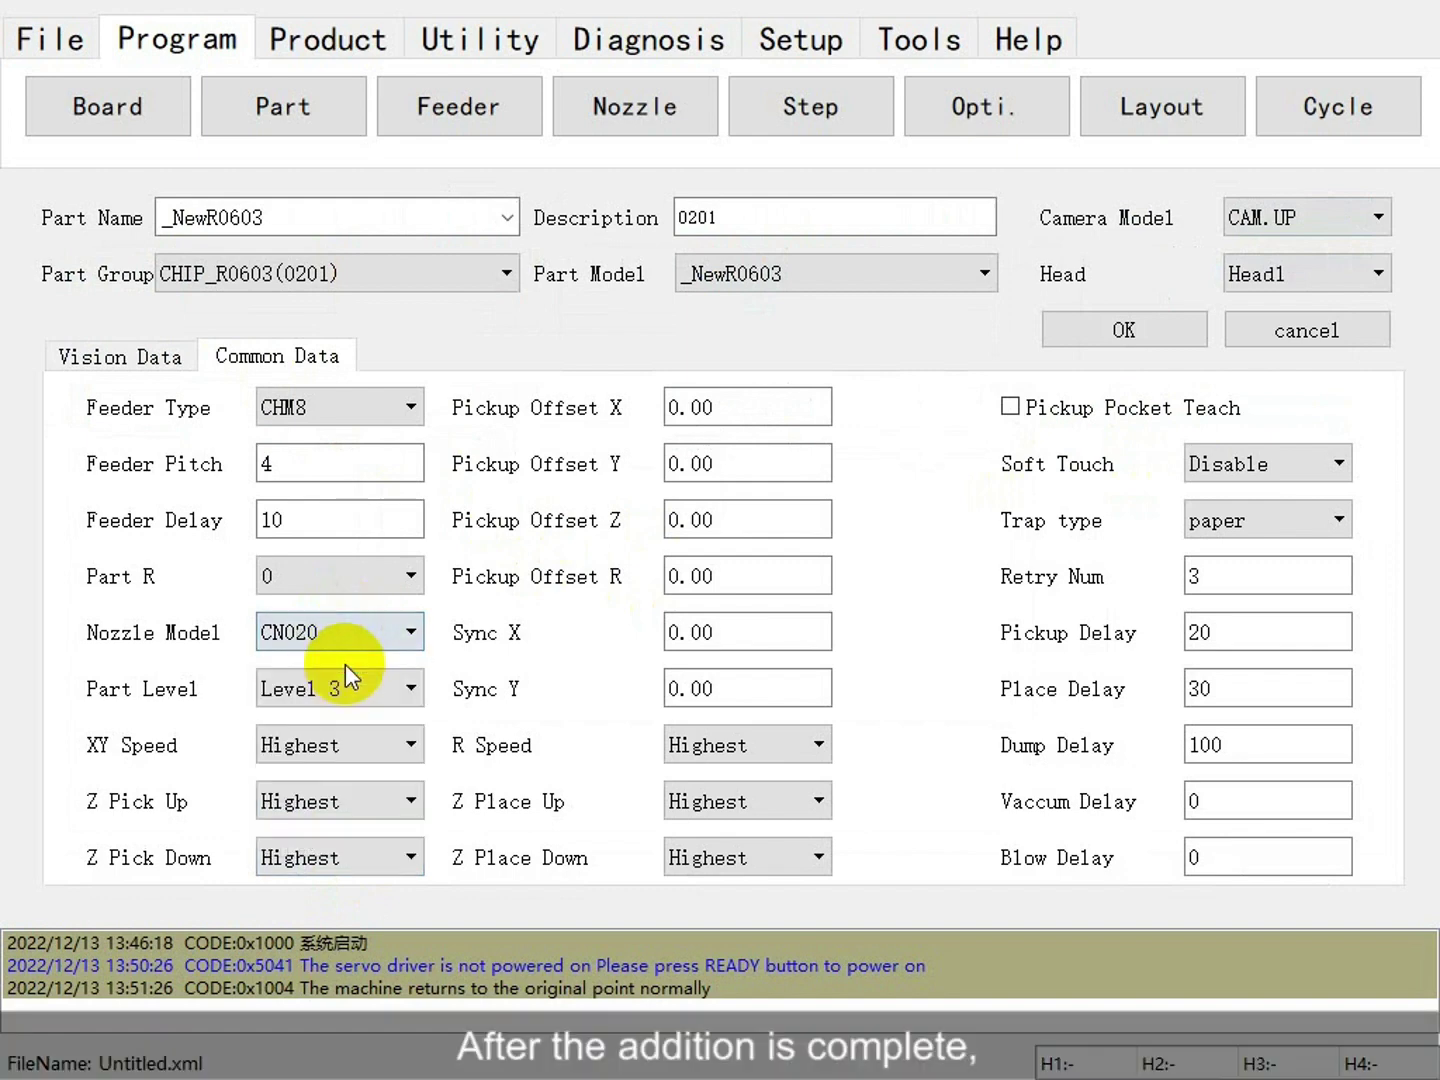
left_click(1061, 337)
left_click(245, 311)
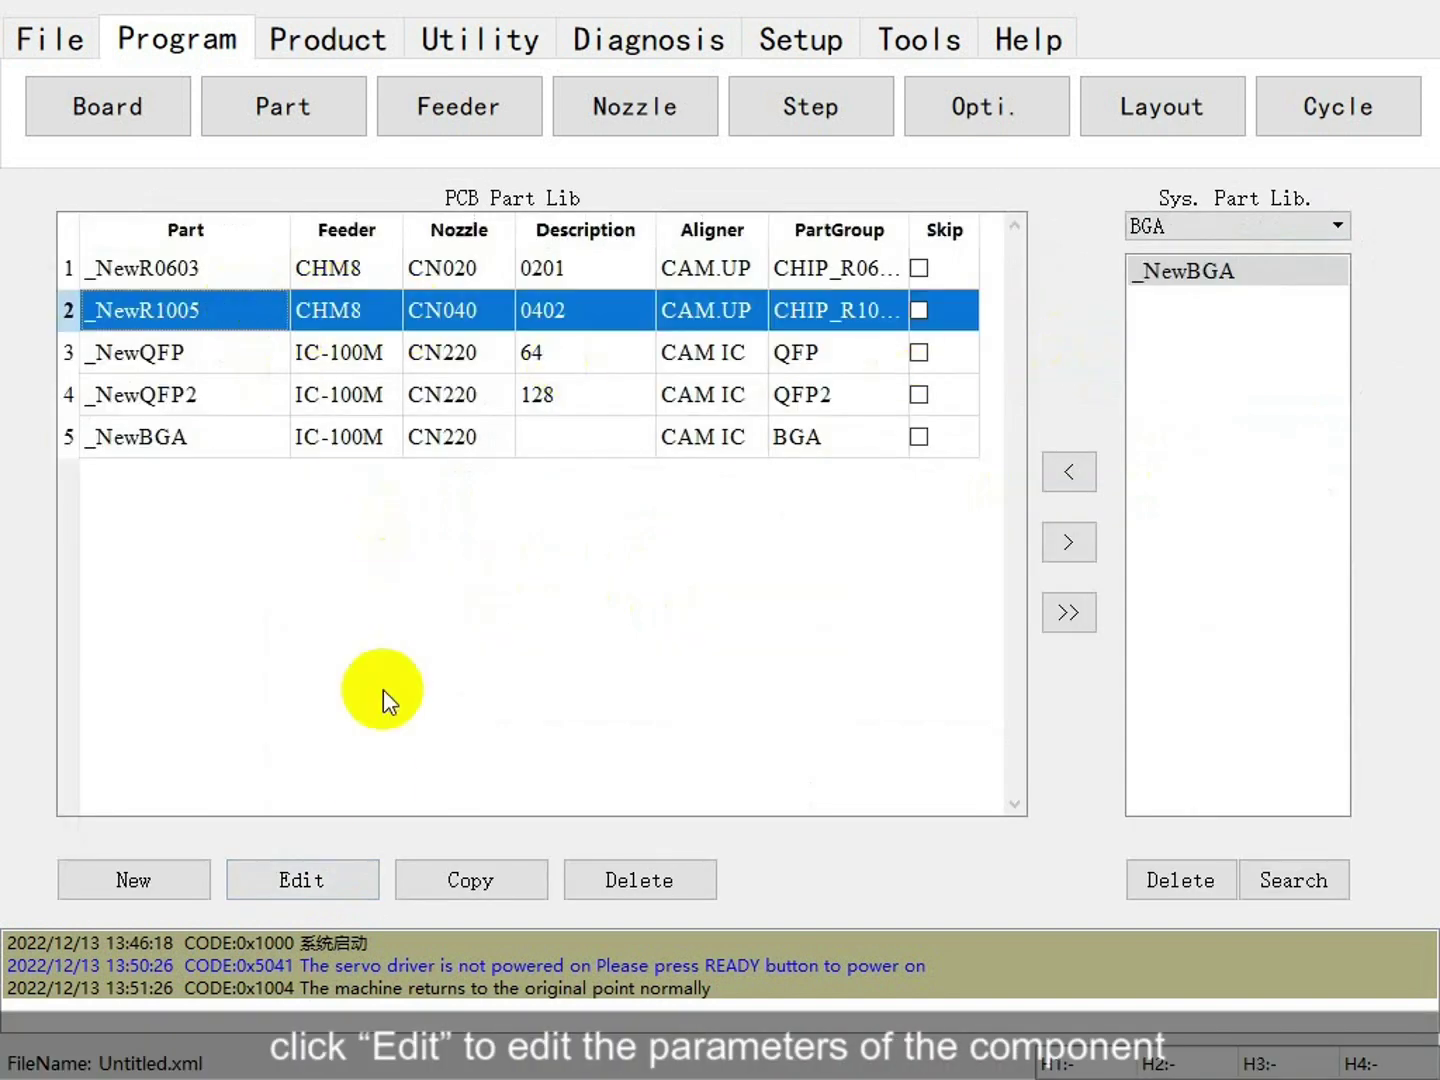
left_click(308, 879)
left_click(347, 630)
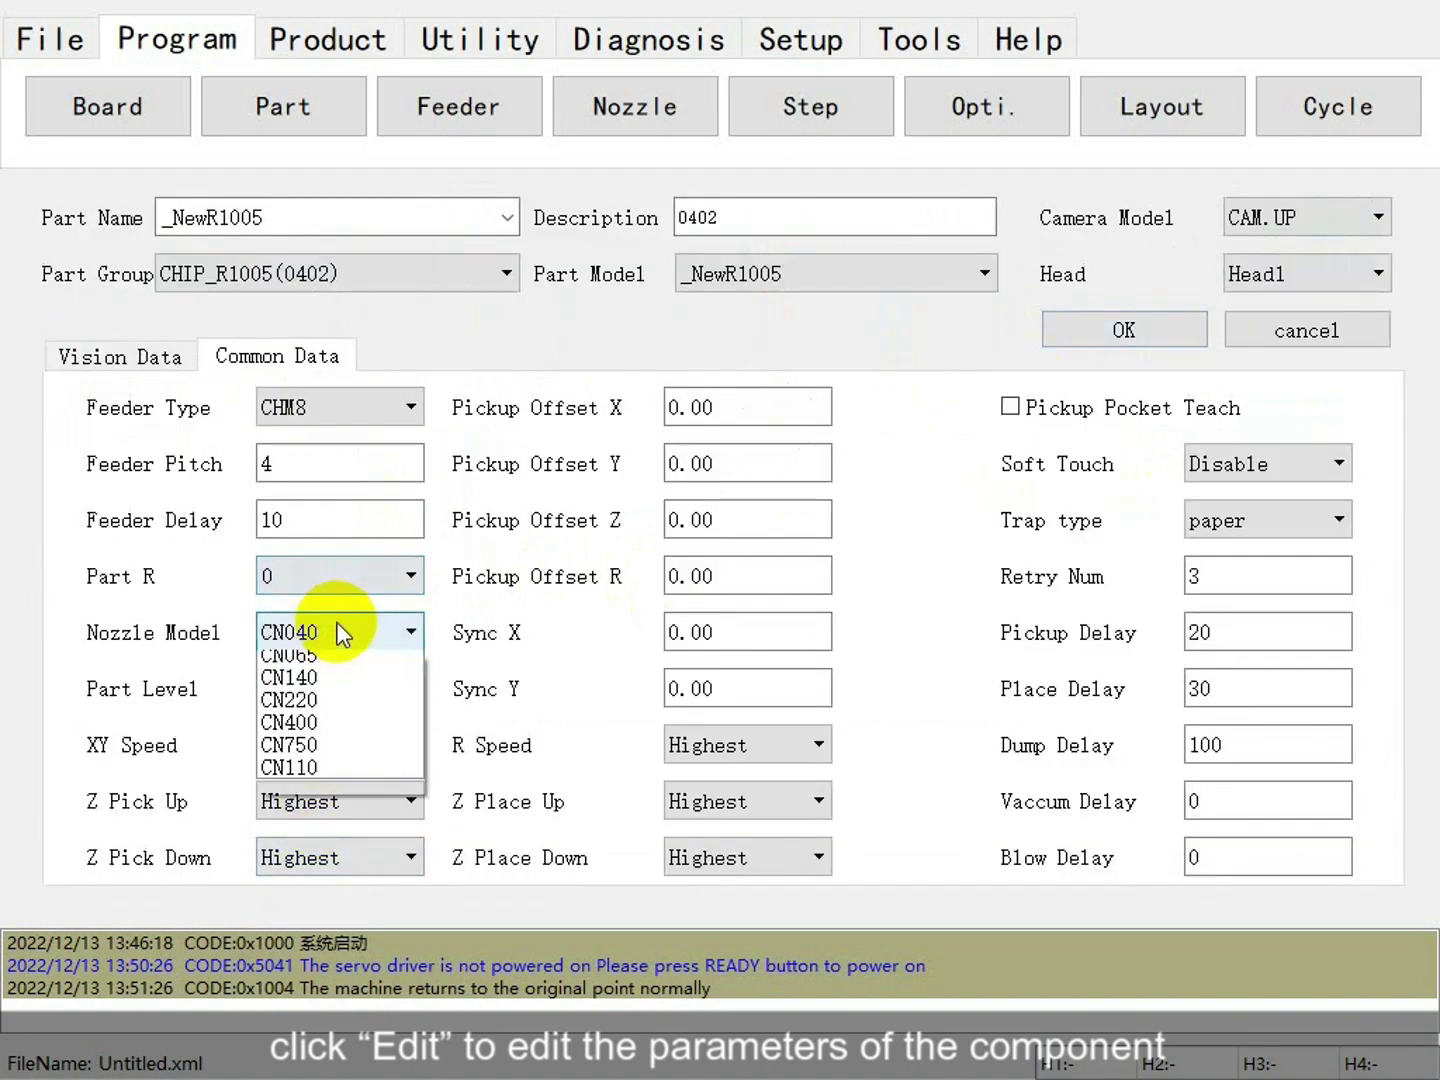
left_click(342, 686)
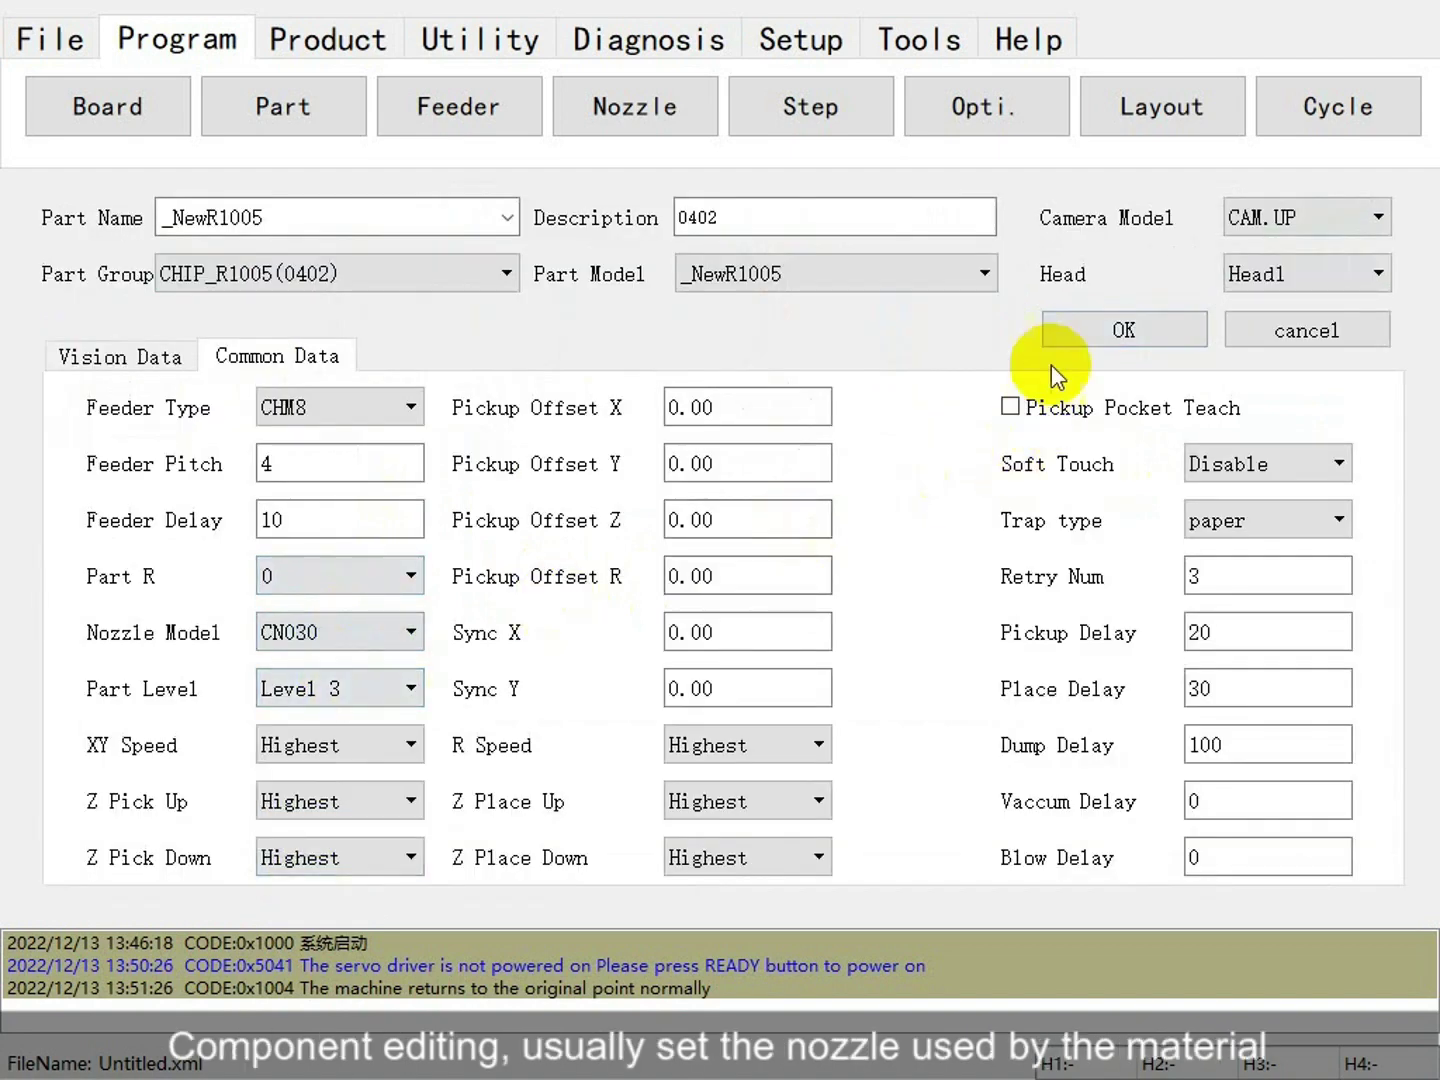
left_click(1065, 339)
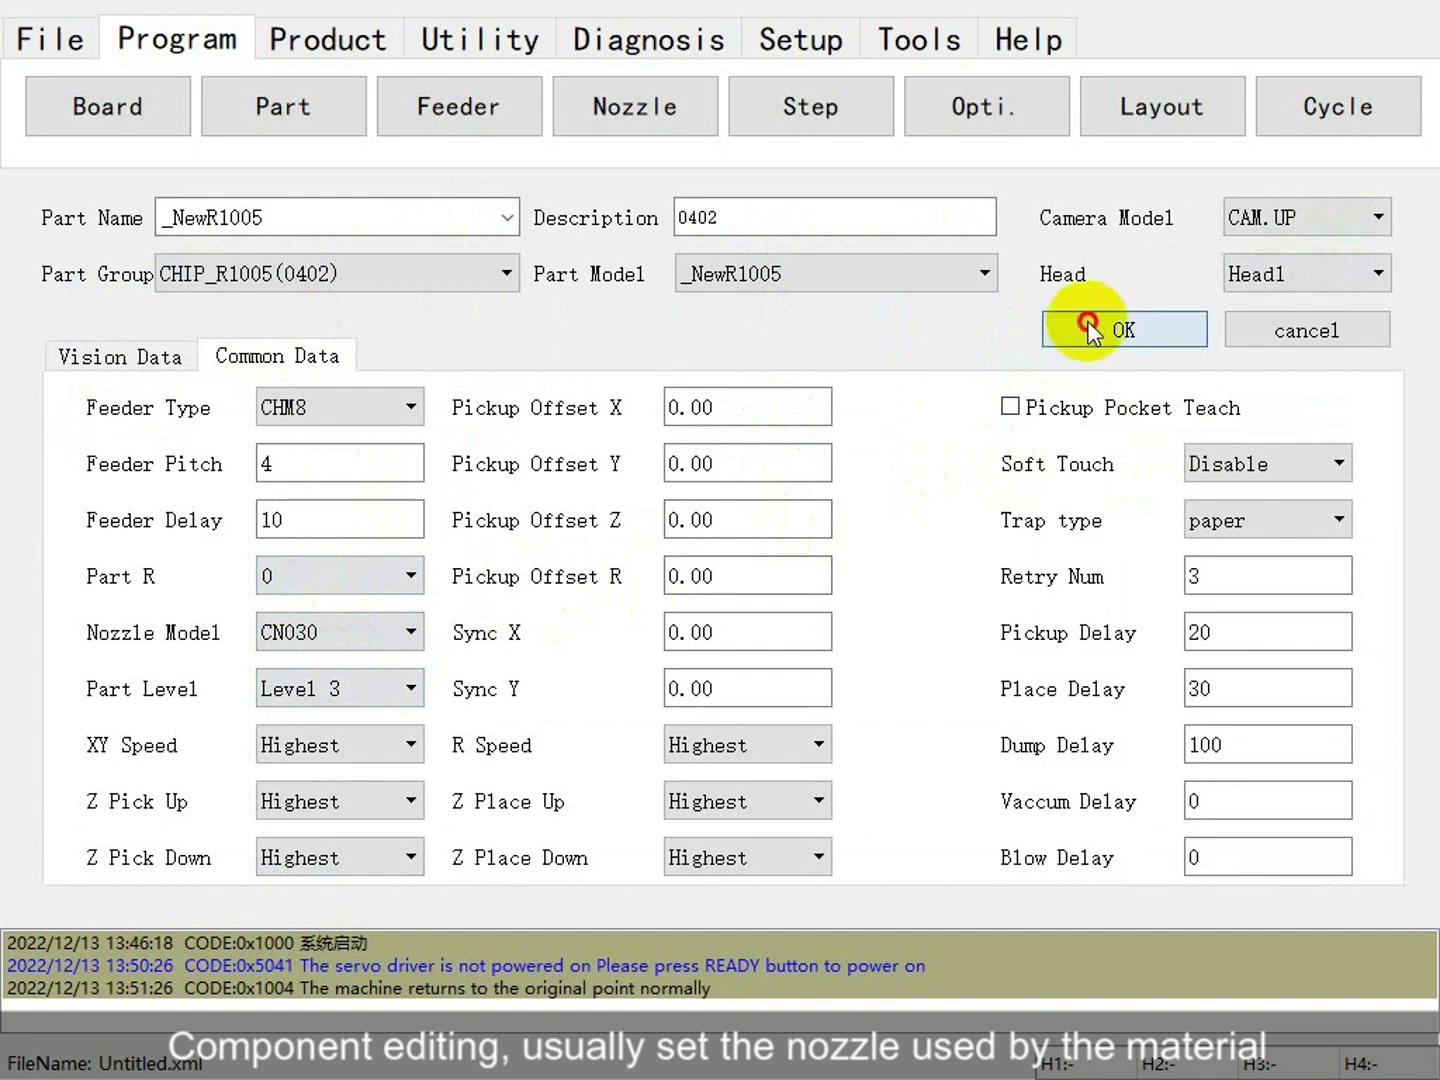
Give _NewQFP feeder type IC-CHM and nozzle model CN750.
left_click(286, 353)
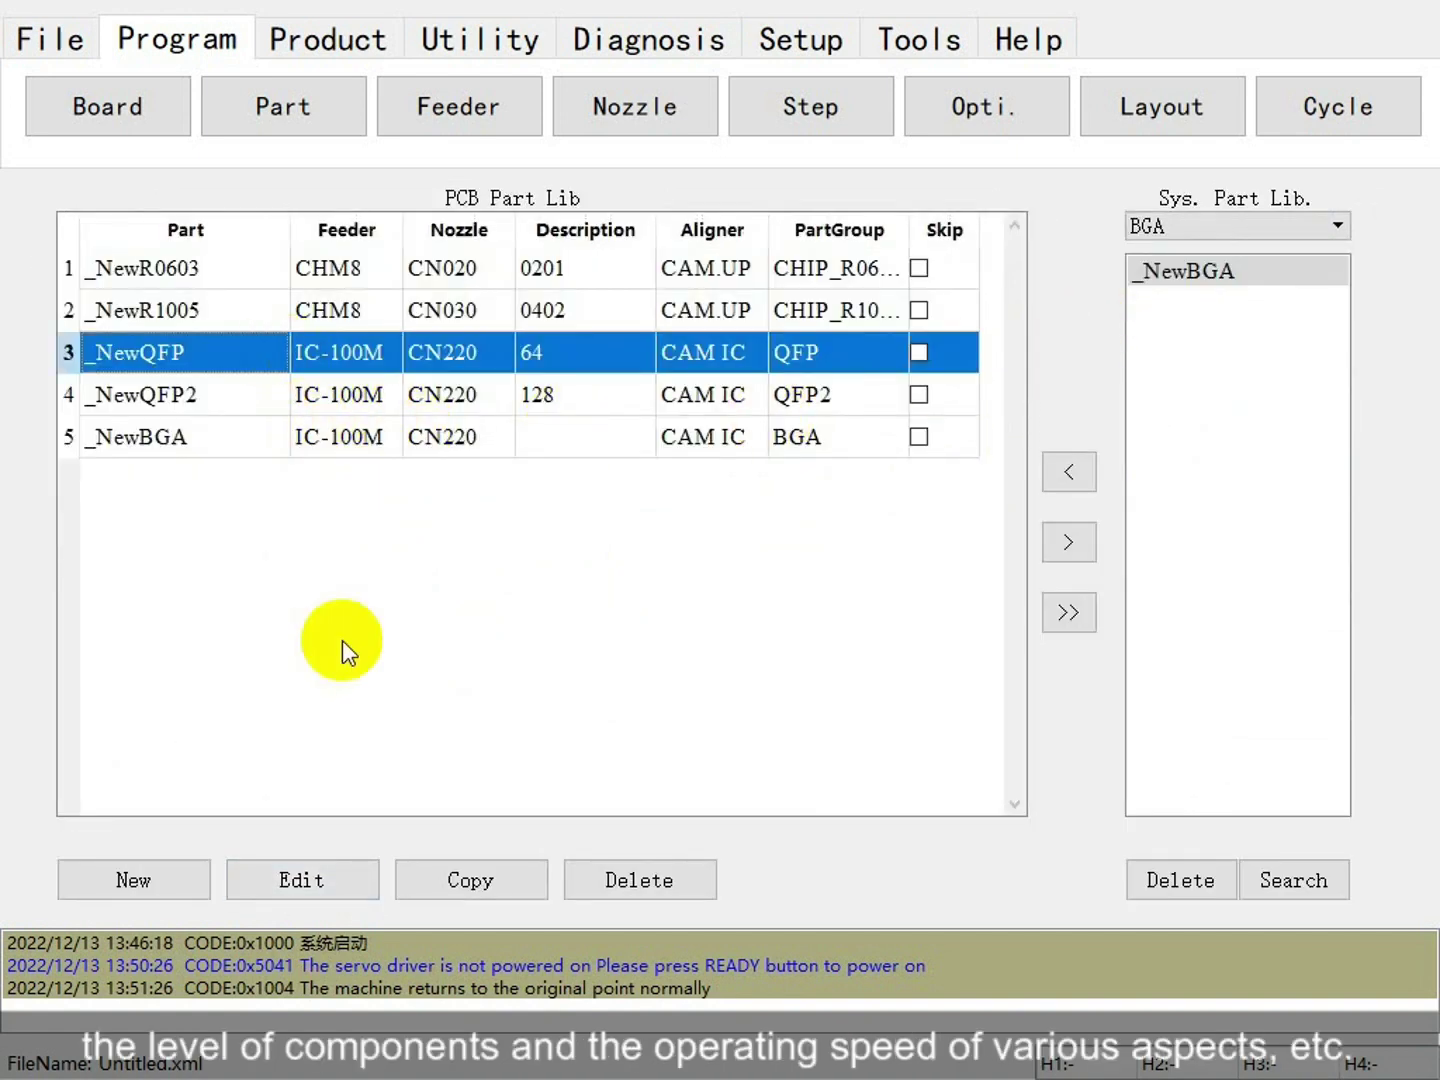
left_click(335, 877)
left_click(381, 413)
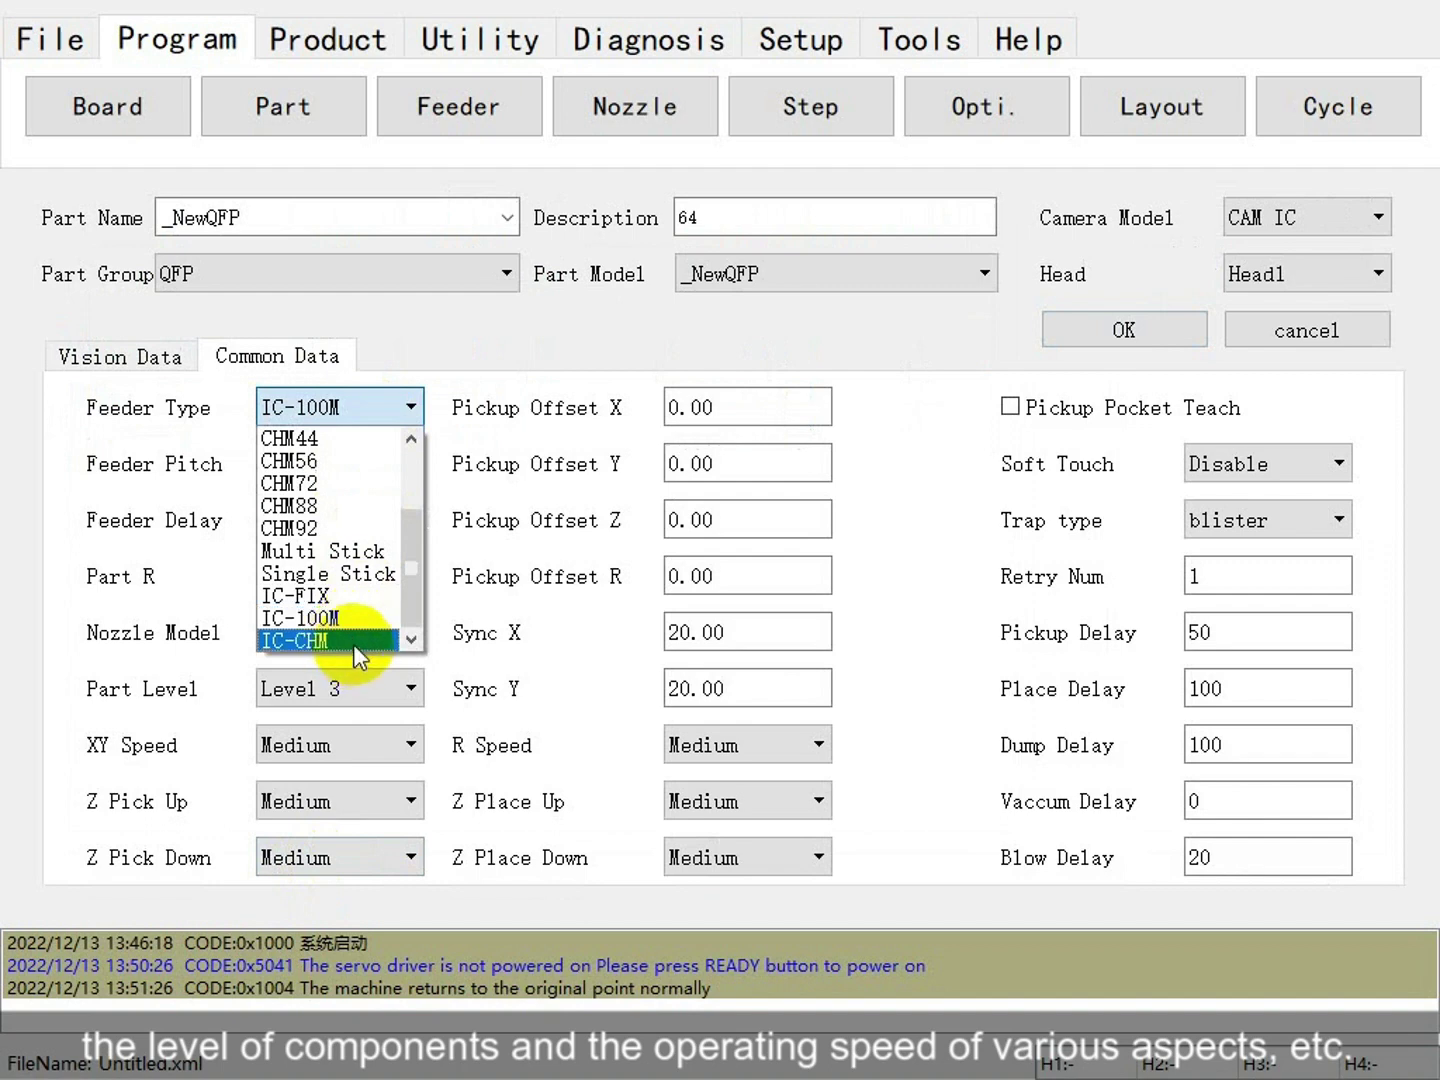
left_click(353, 641)
left_click(405, 633)
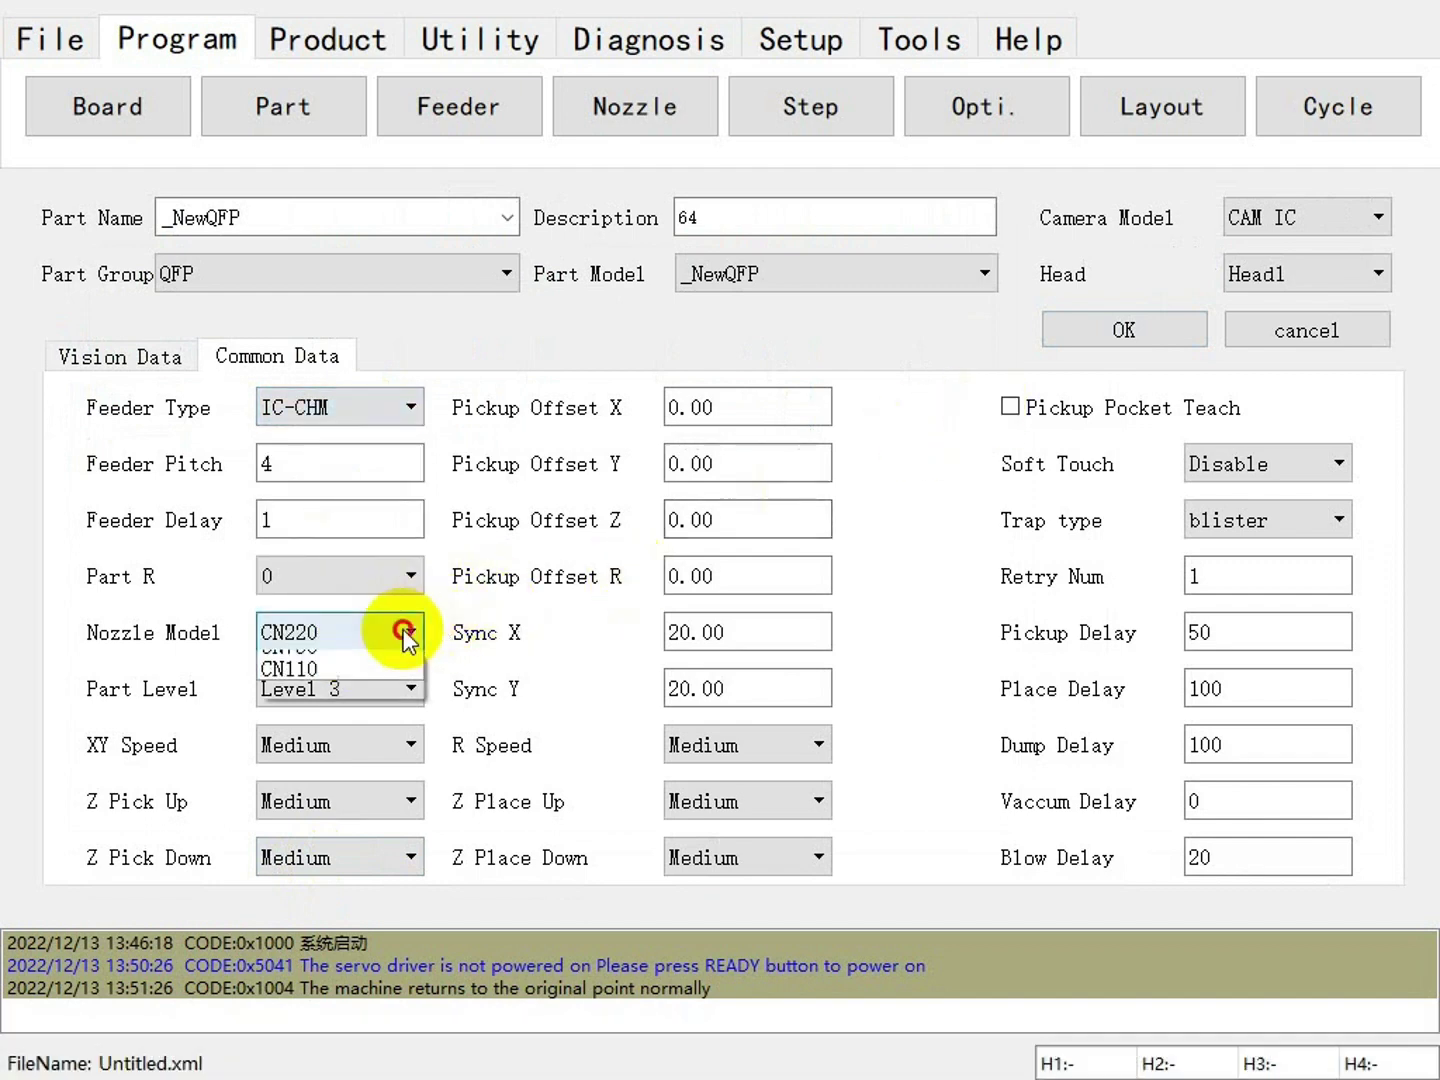
left_click(355, 825)
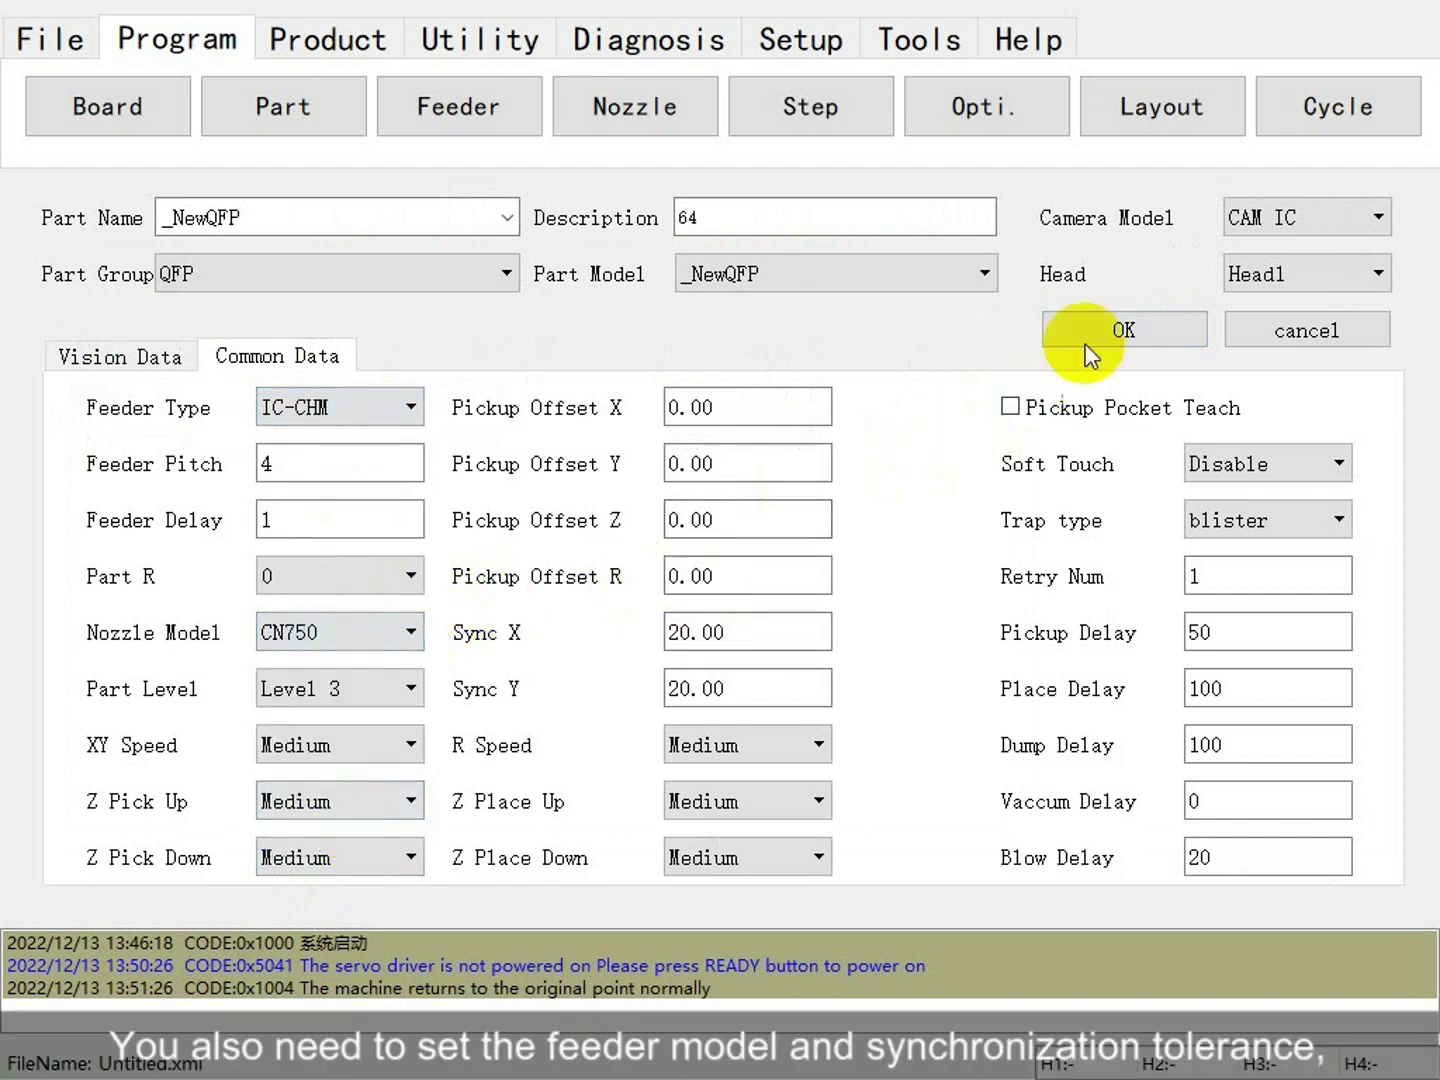
left_click(1091, 352)
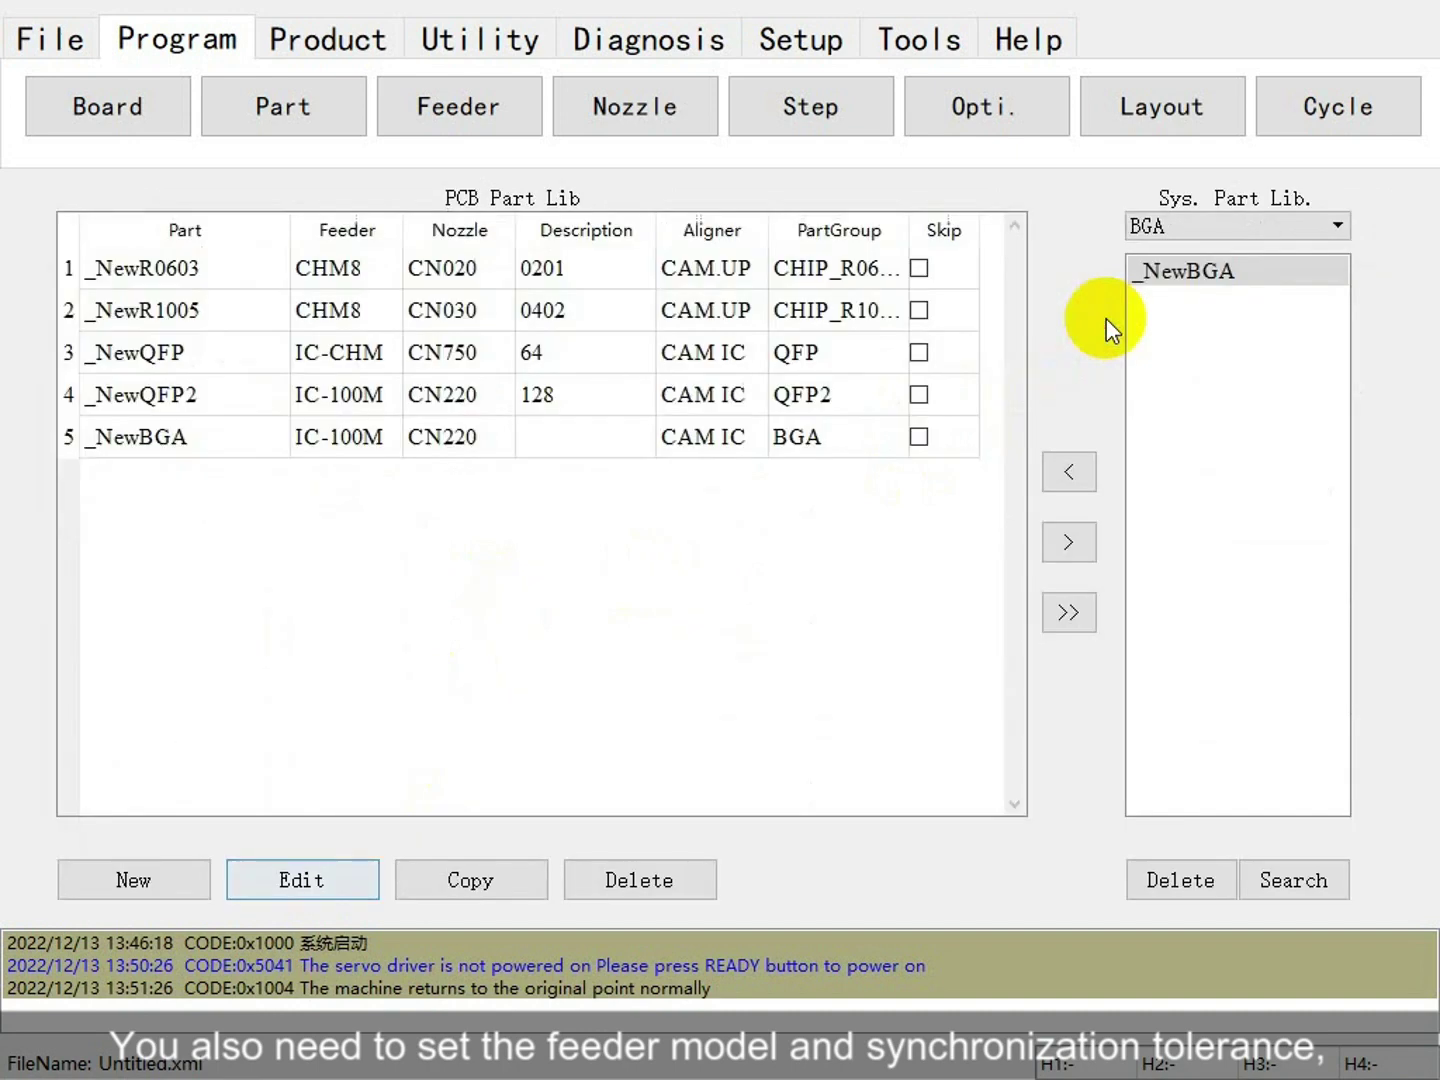
Give _NewQFP2 feeder type IC-CHM and nozzle model CN750.
left_click(285, 398)
left_click(355, 876)
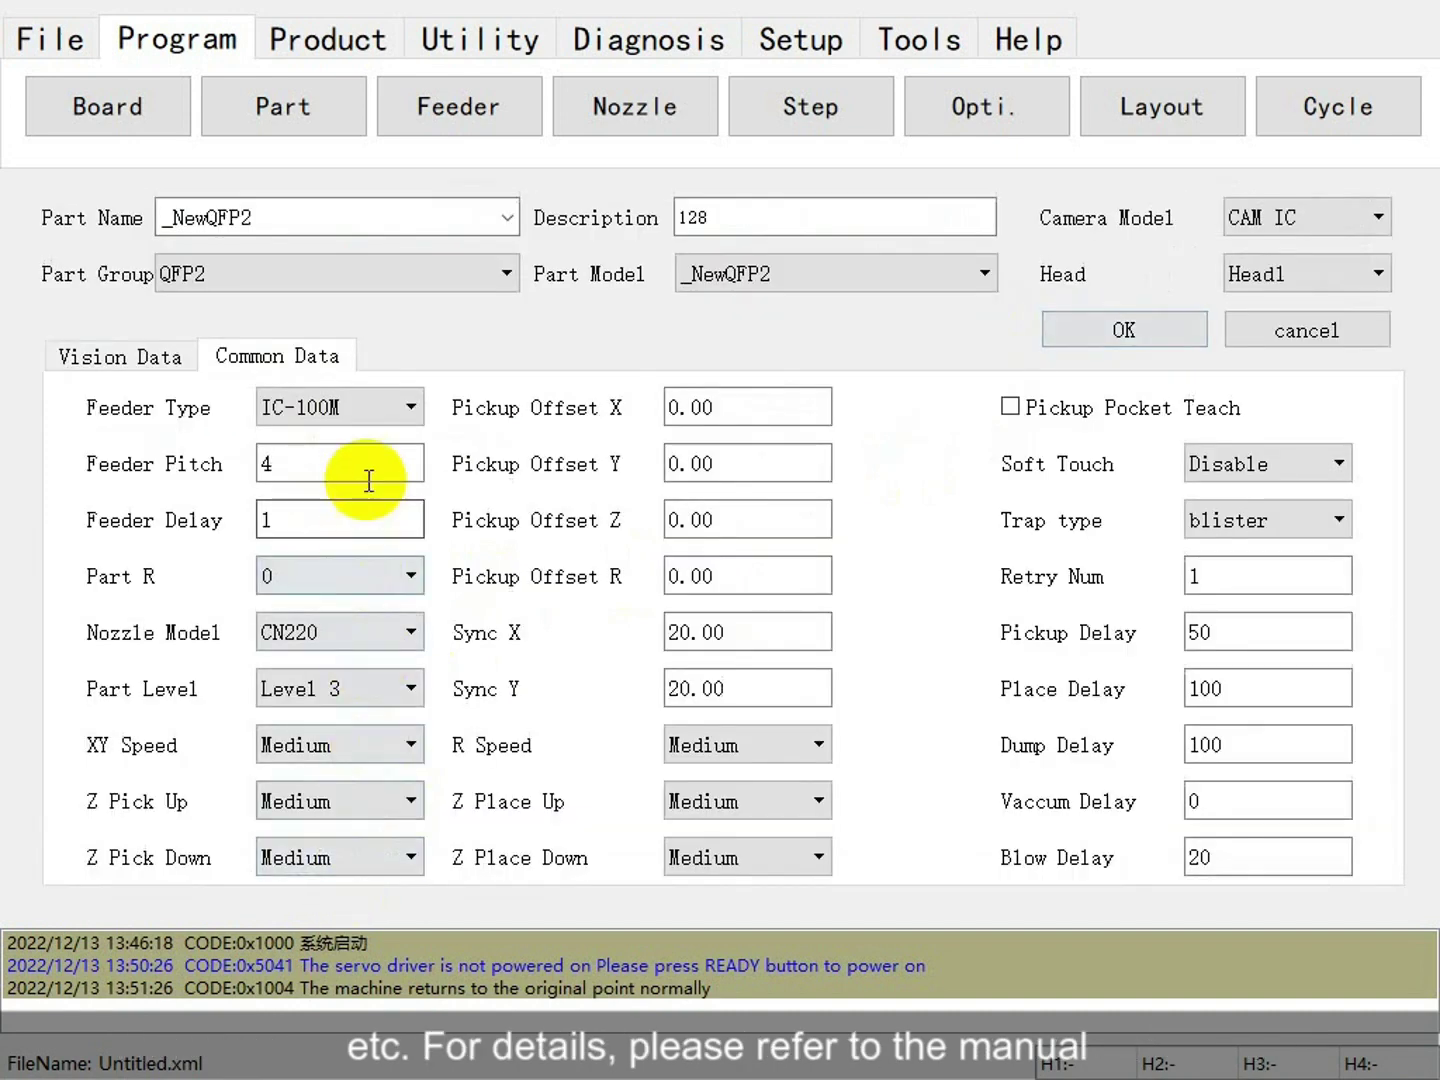
left_click(376, 408)
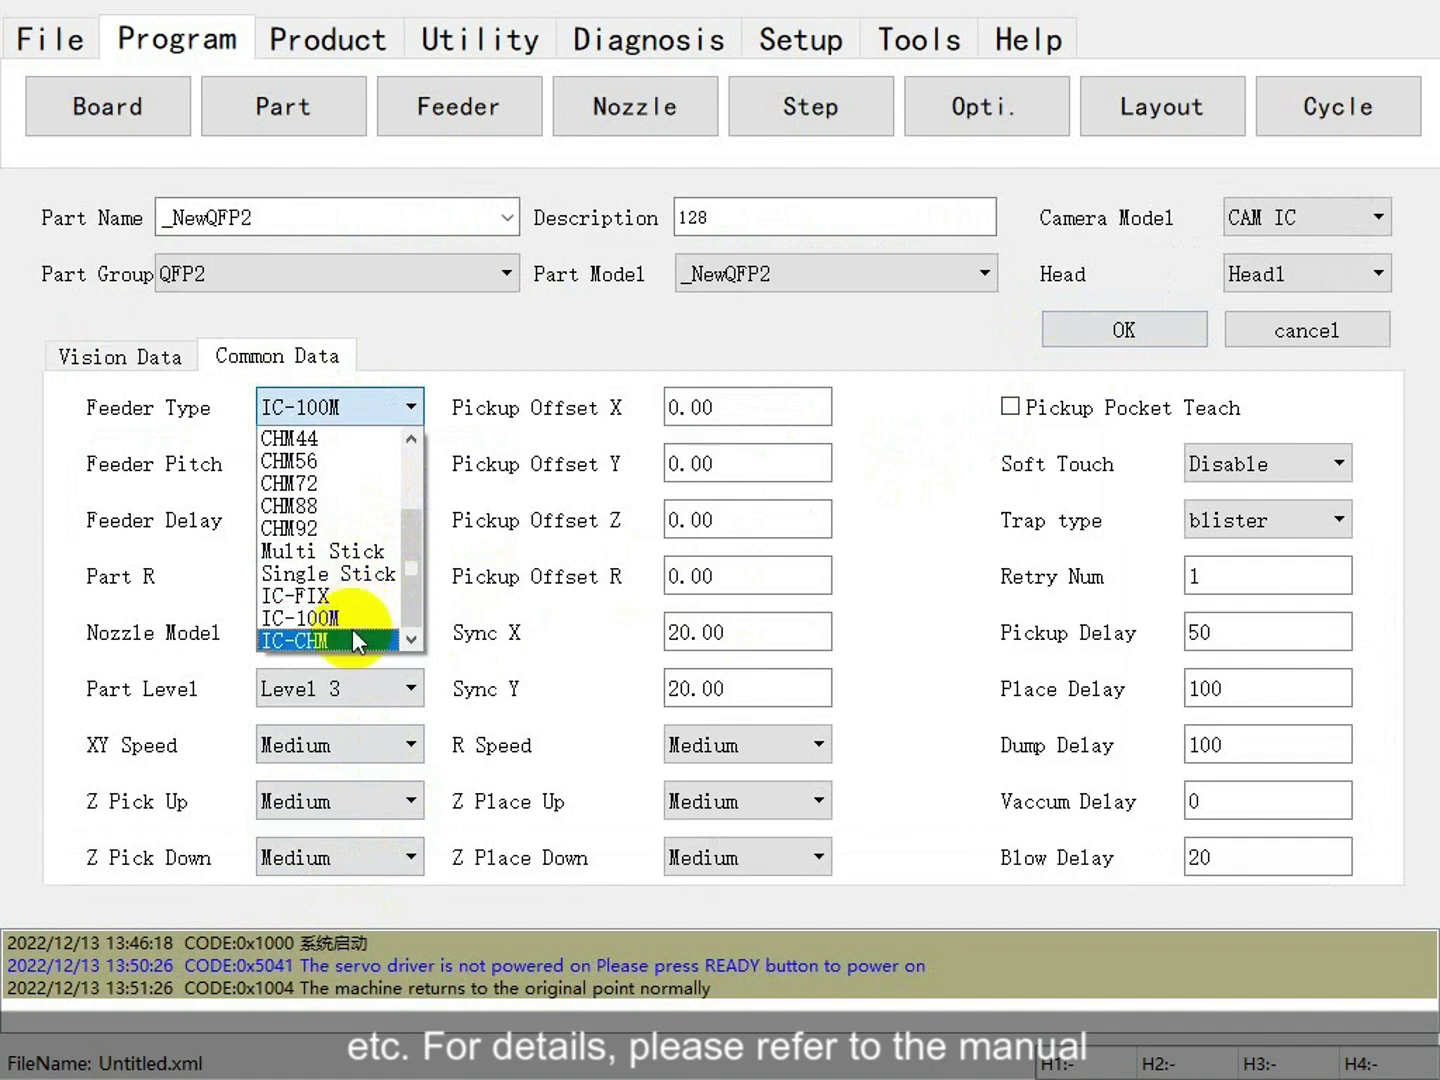
left_click(356, 642)
left_click(368, 635)
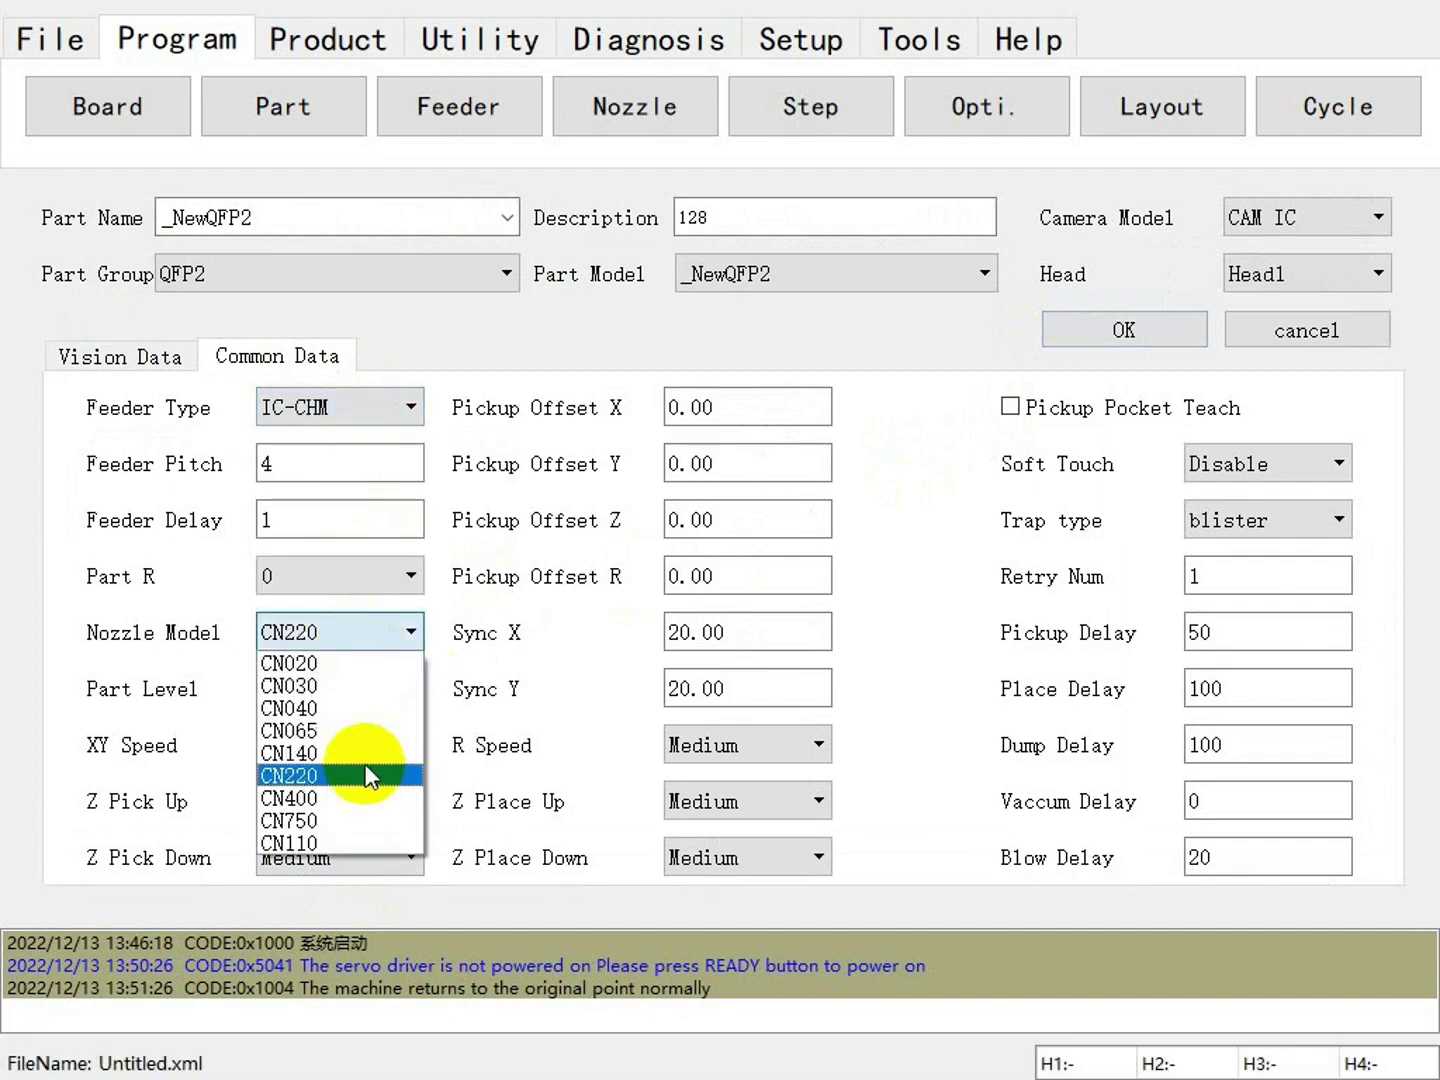
left_click(347, 822)
left_click(1110, 331)
Give _NewBGA feeder type IC-CHM and nozzle model CN750.
left_click(289, 437)
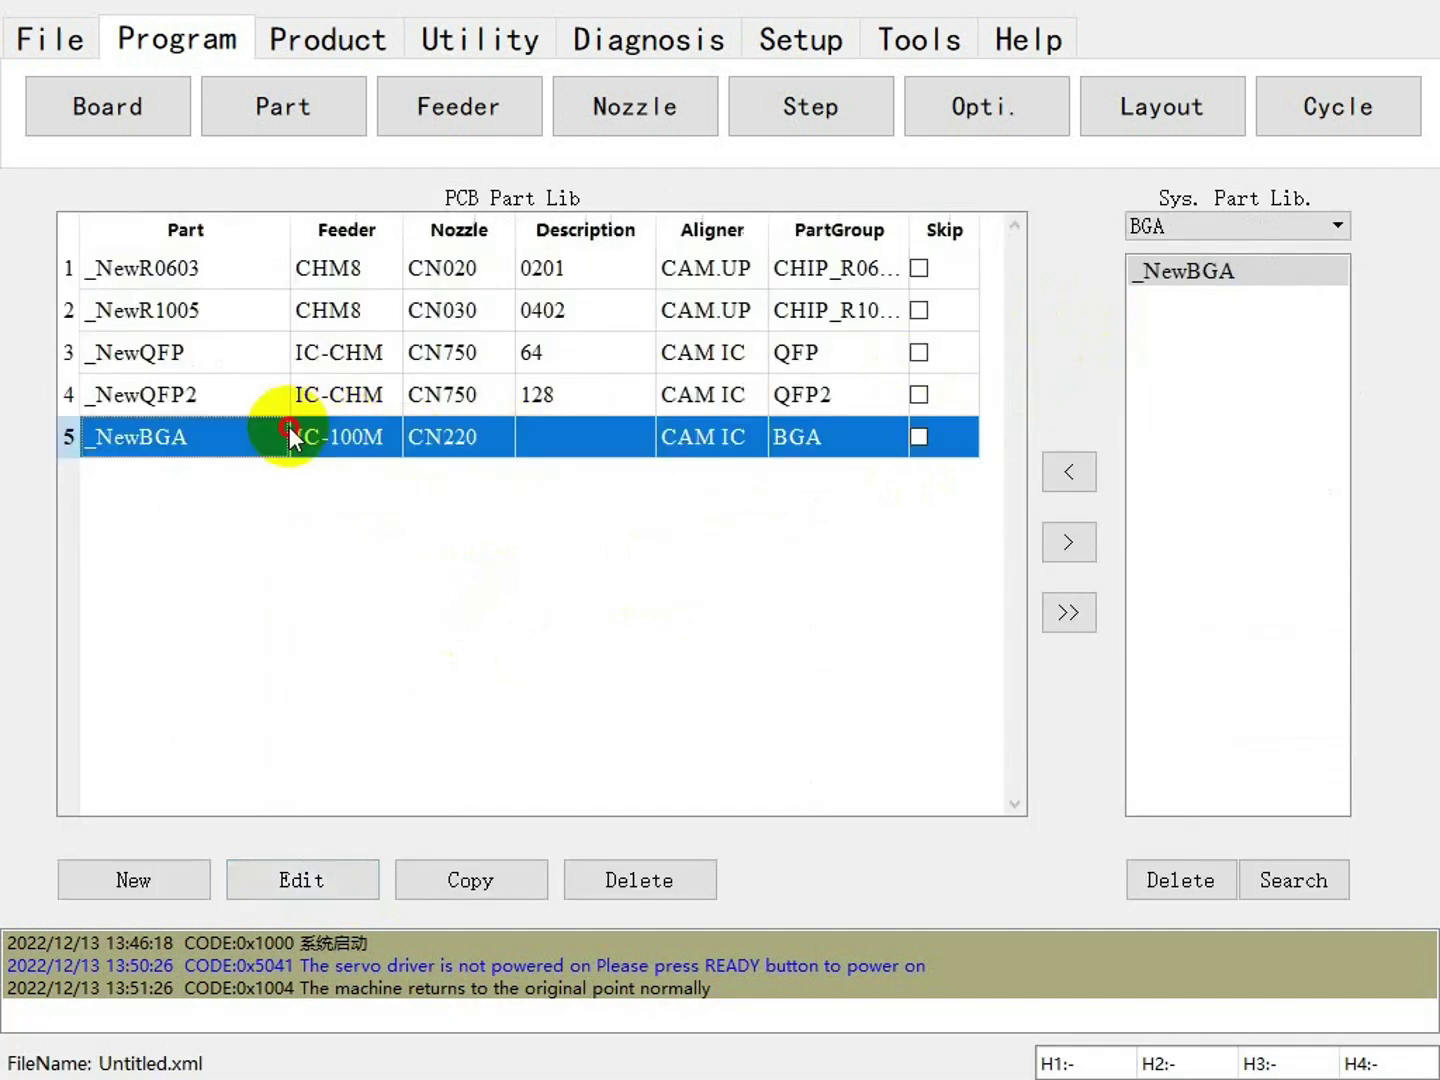
left_click(341, 850)
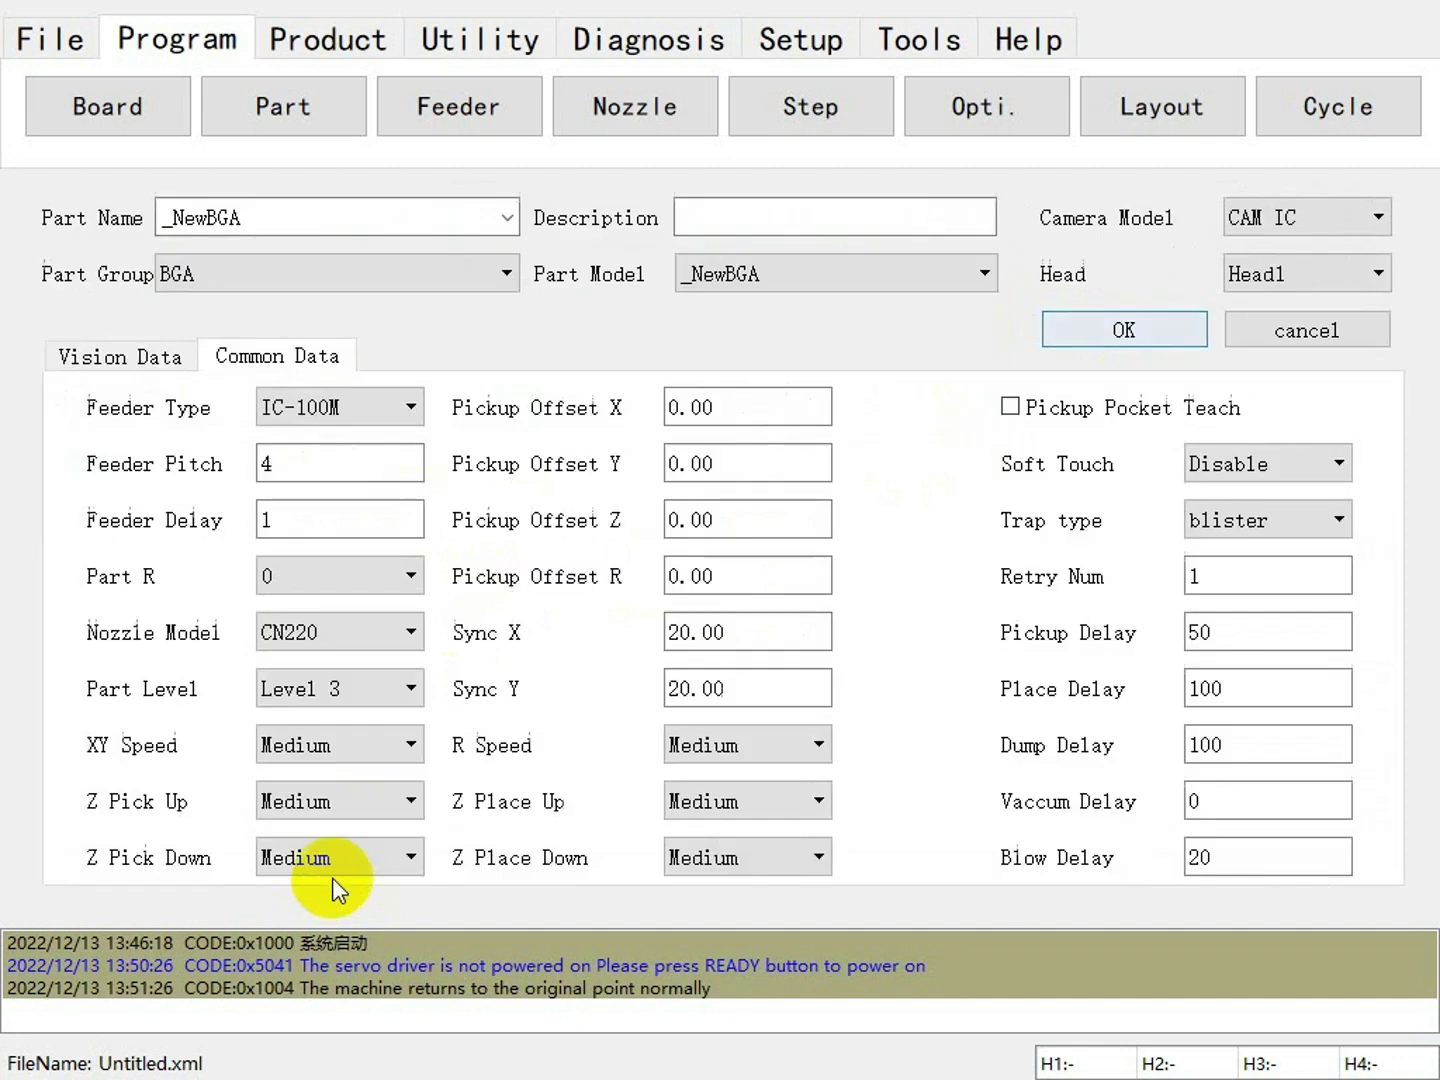
left_click(357, 410)
left_click(360, 638)
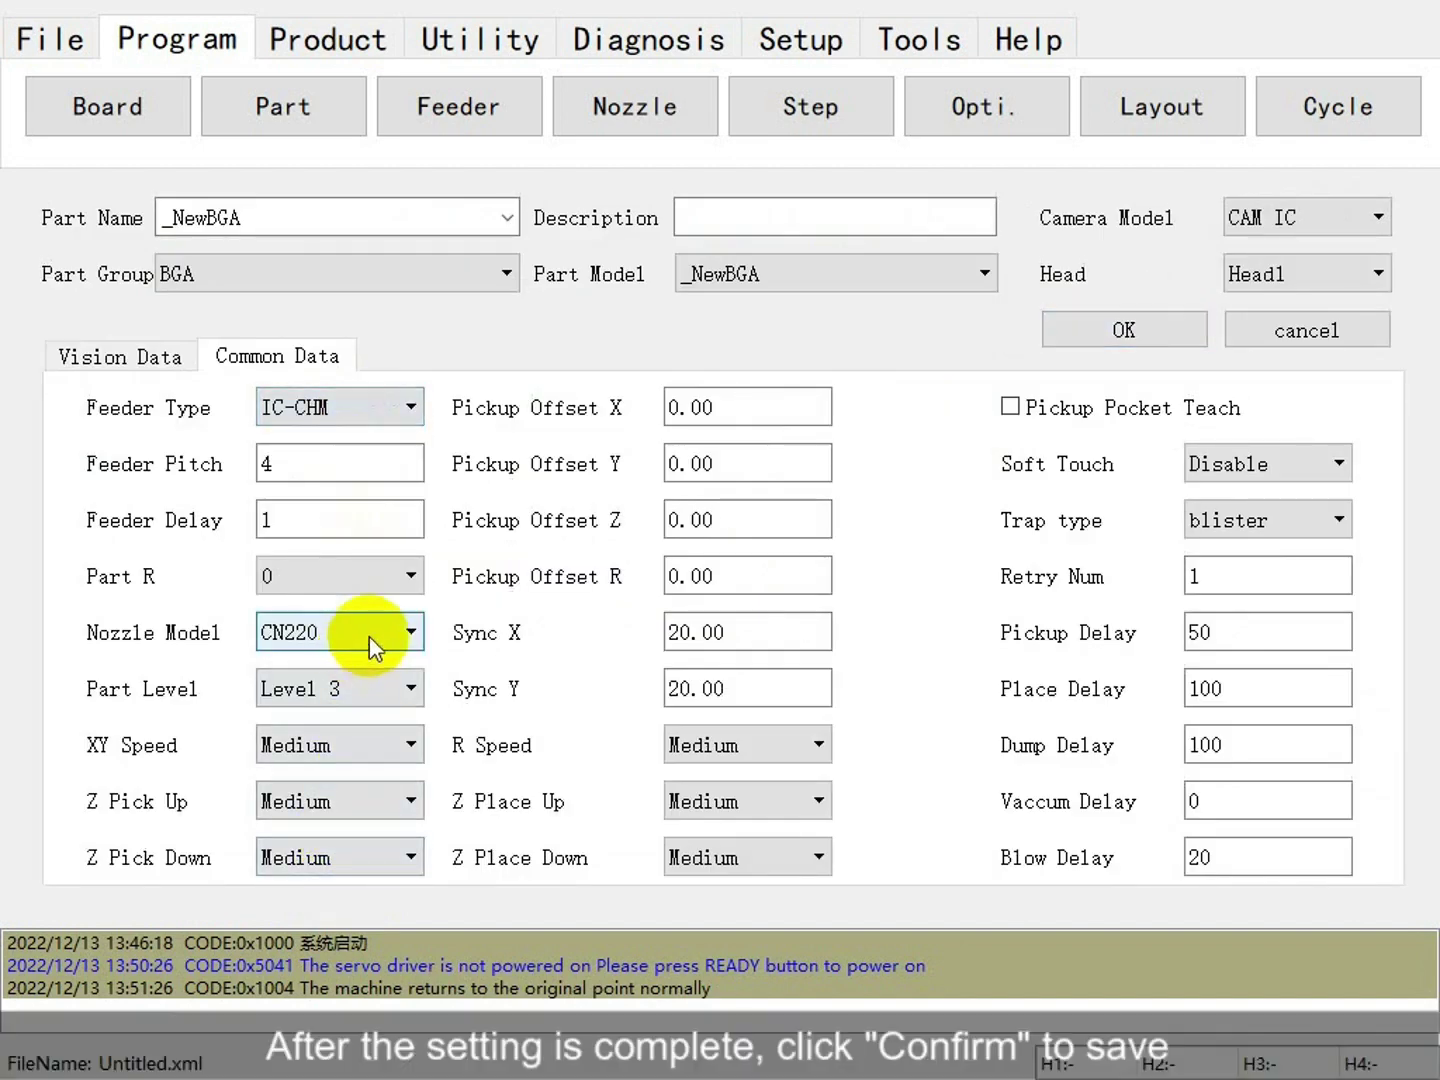
left_click(369, 635)
left_click(347, 822)
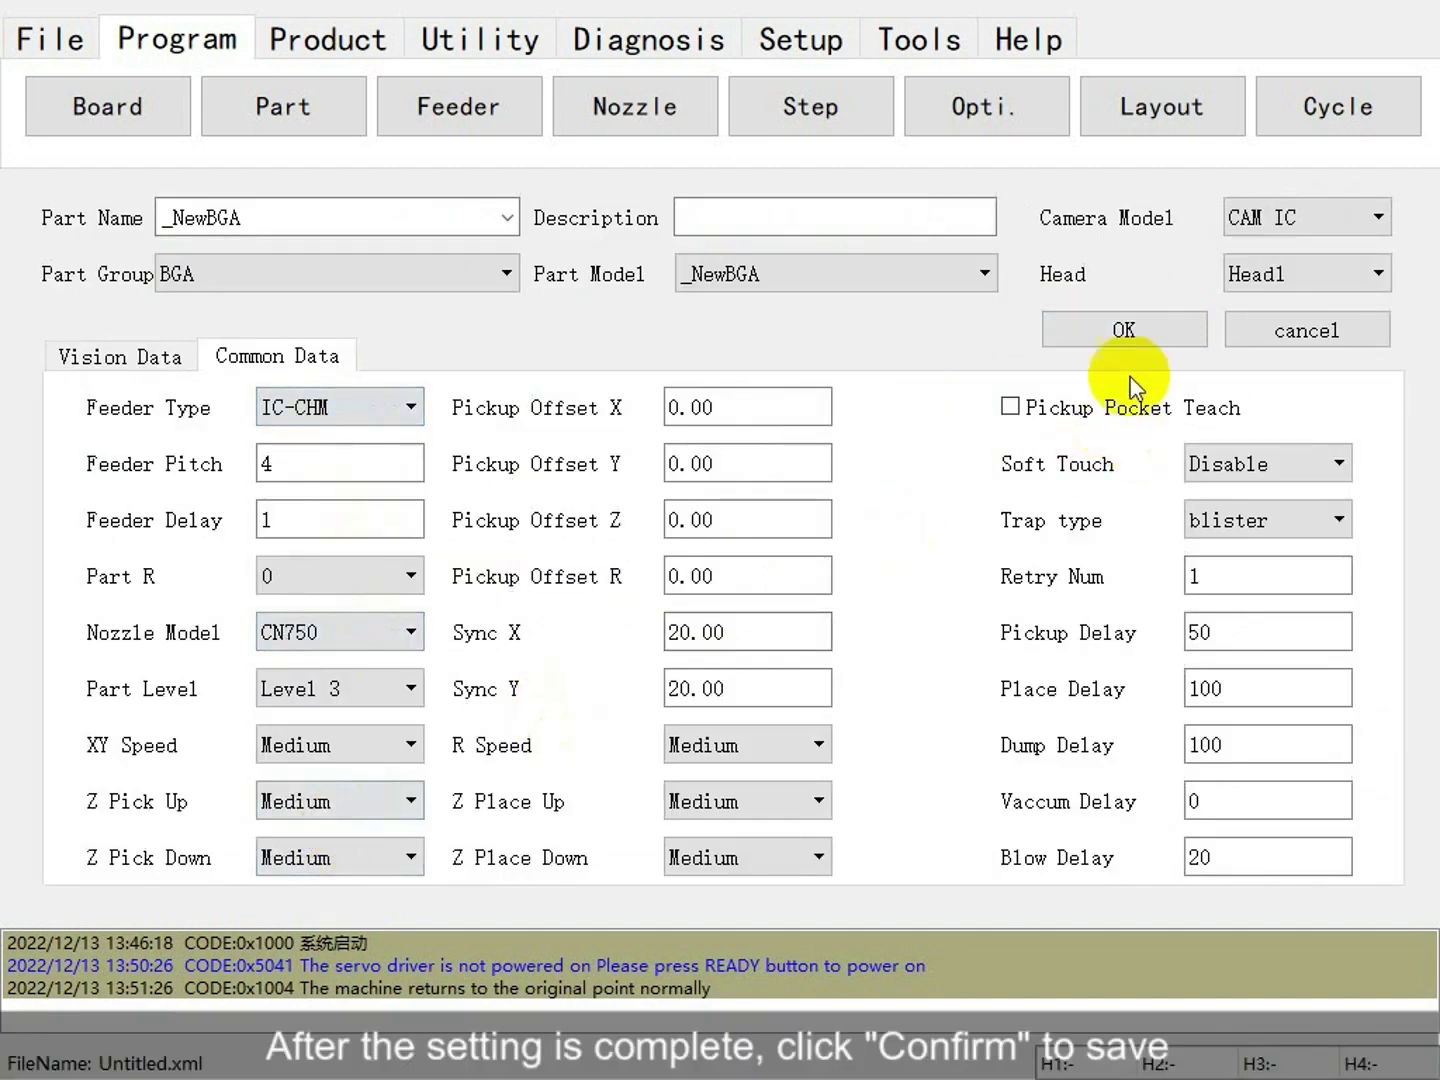
left_click(1118, 329)
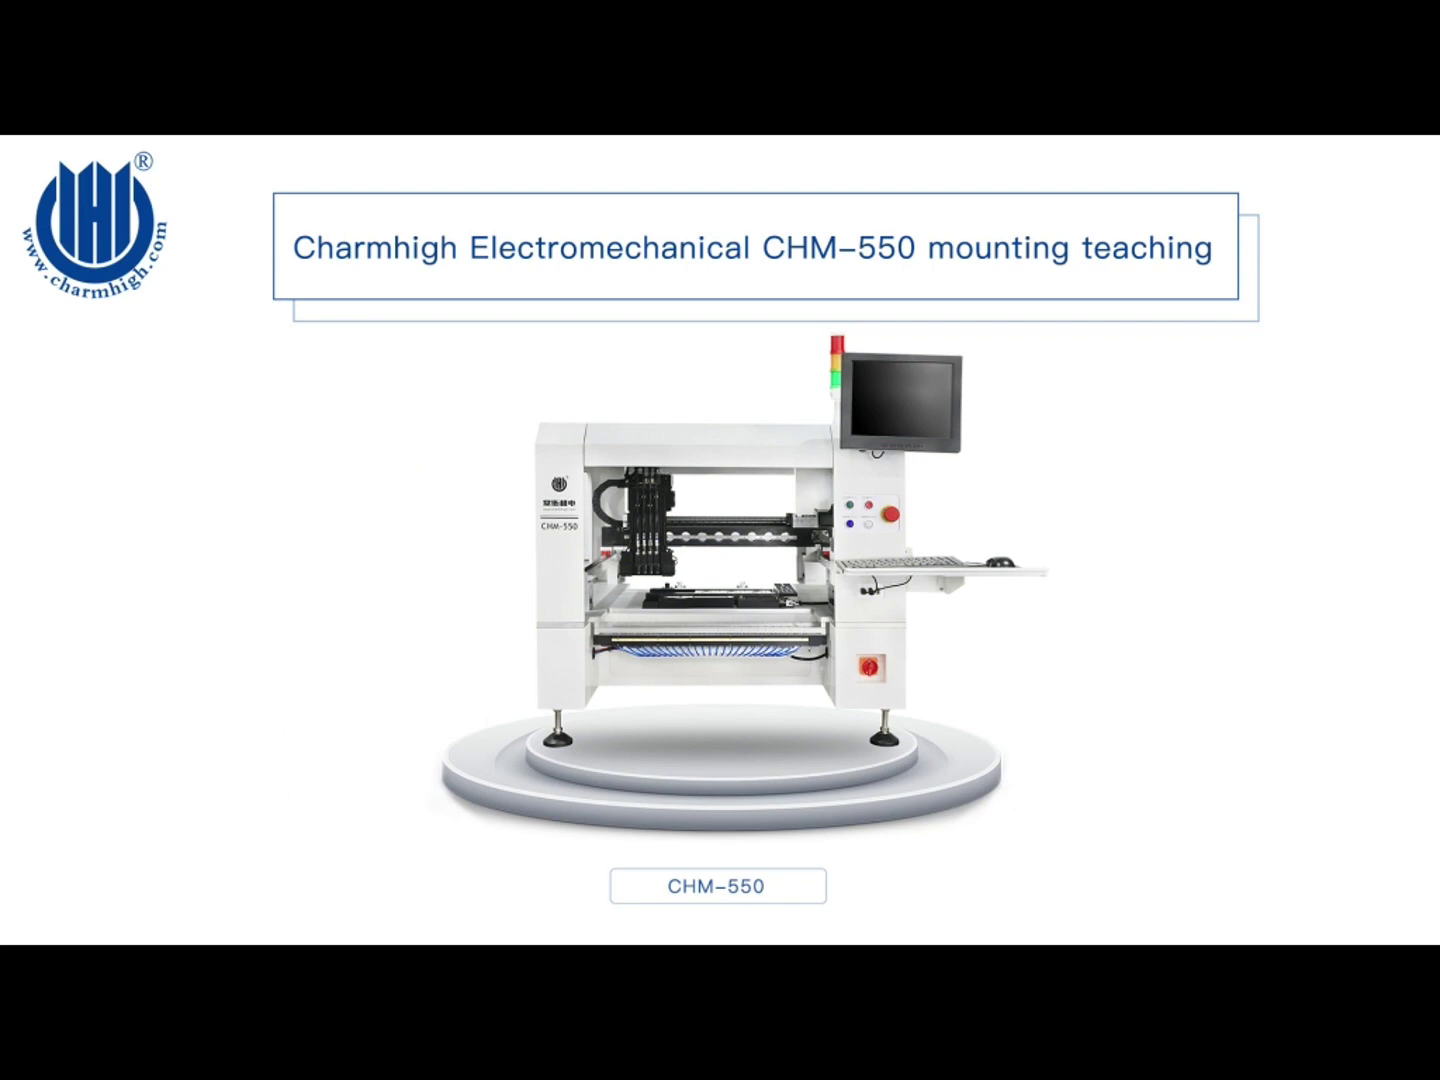
Open the Program > Step page showing the empty placement list.
left_click(797, 106)
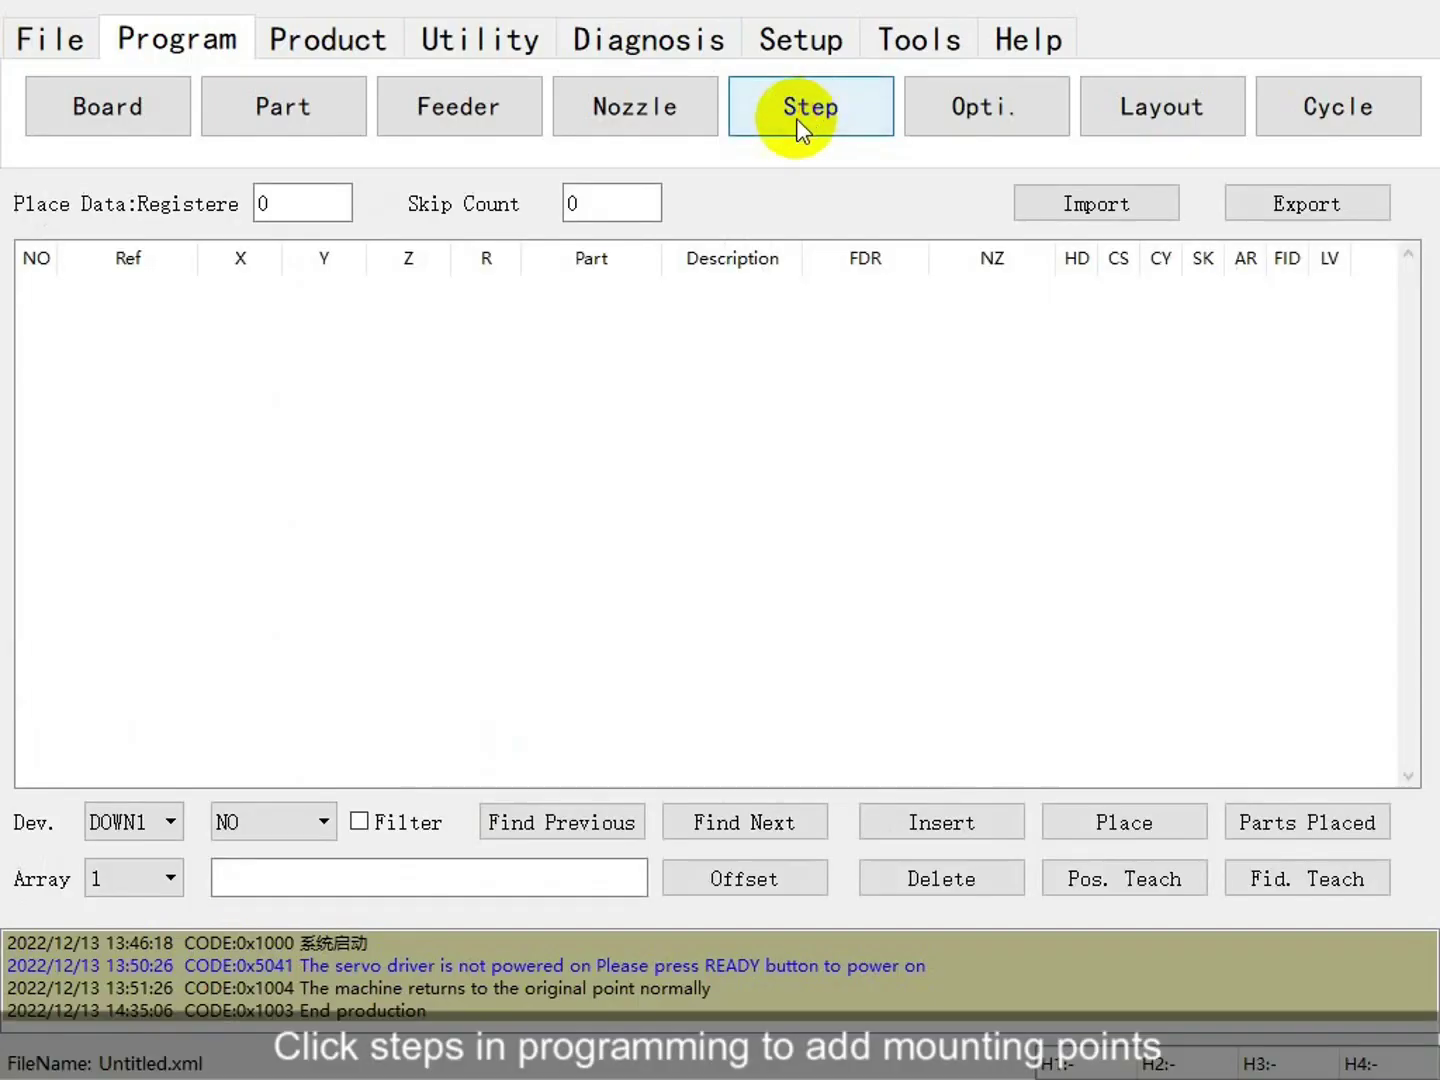
Insert mounting point U1 and centre the camera between the component's two pads.
left_click(935, 824)
left_click(355, 298)
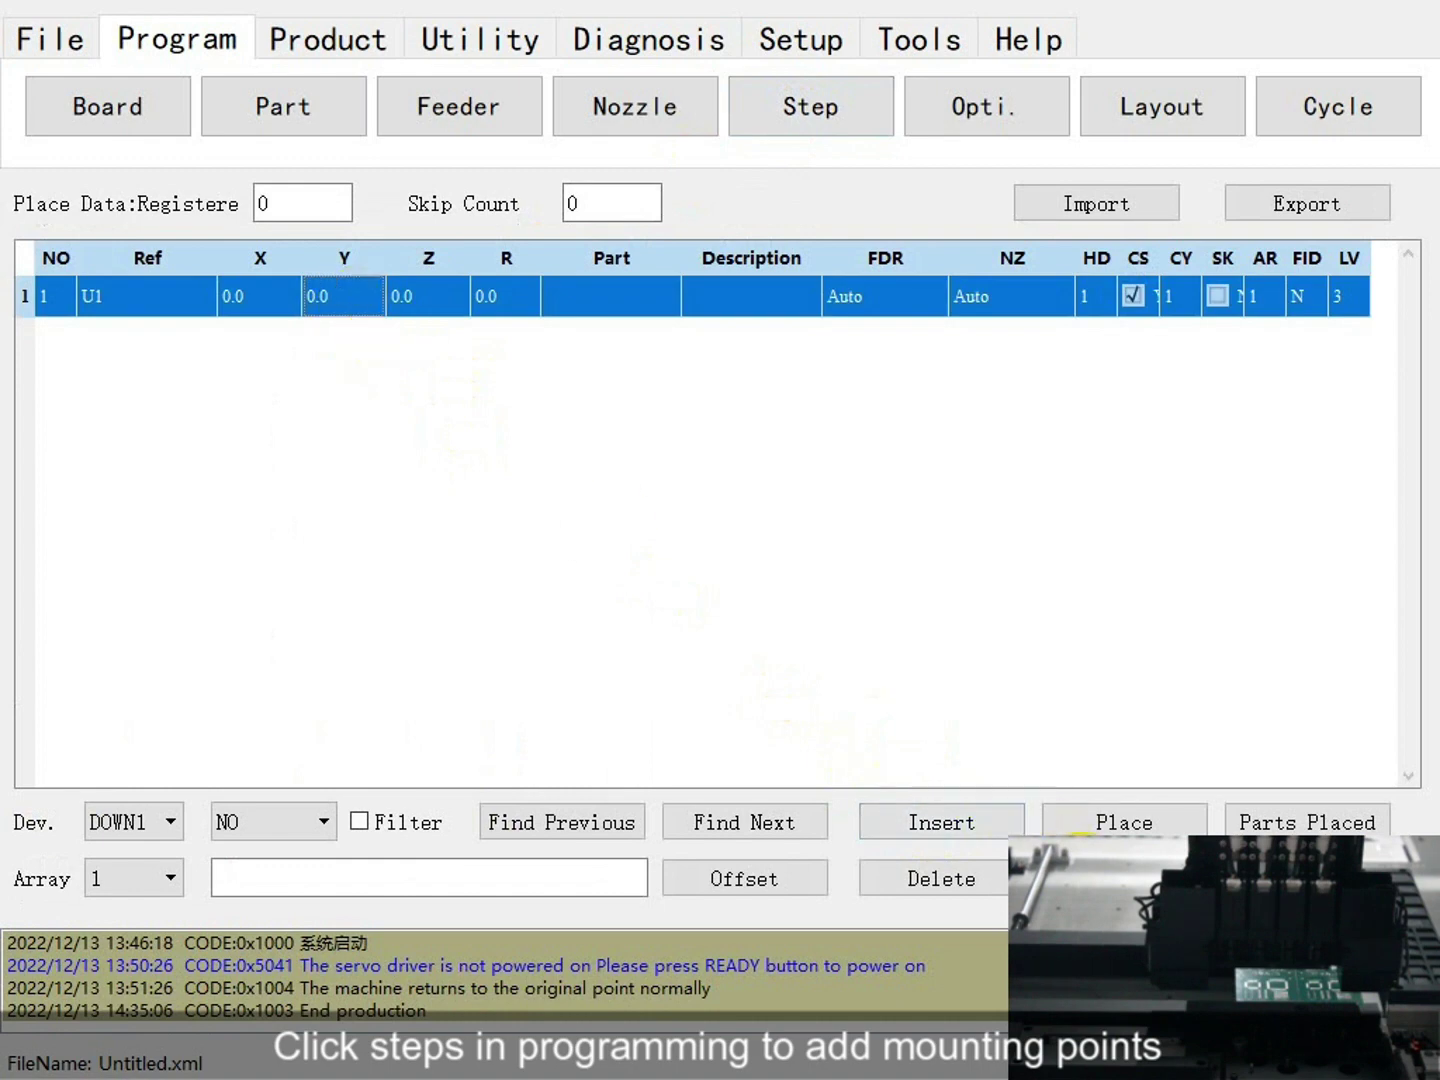
left_click(1070, 826)
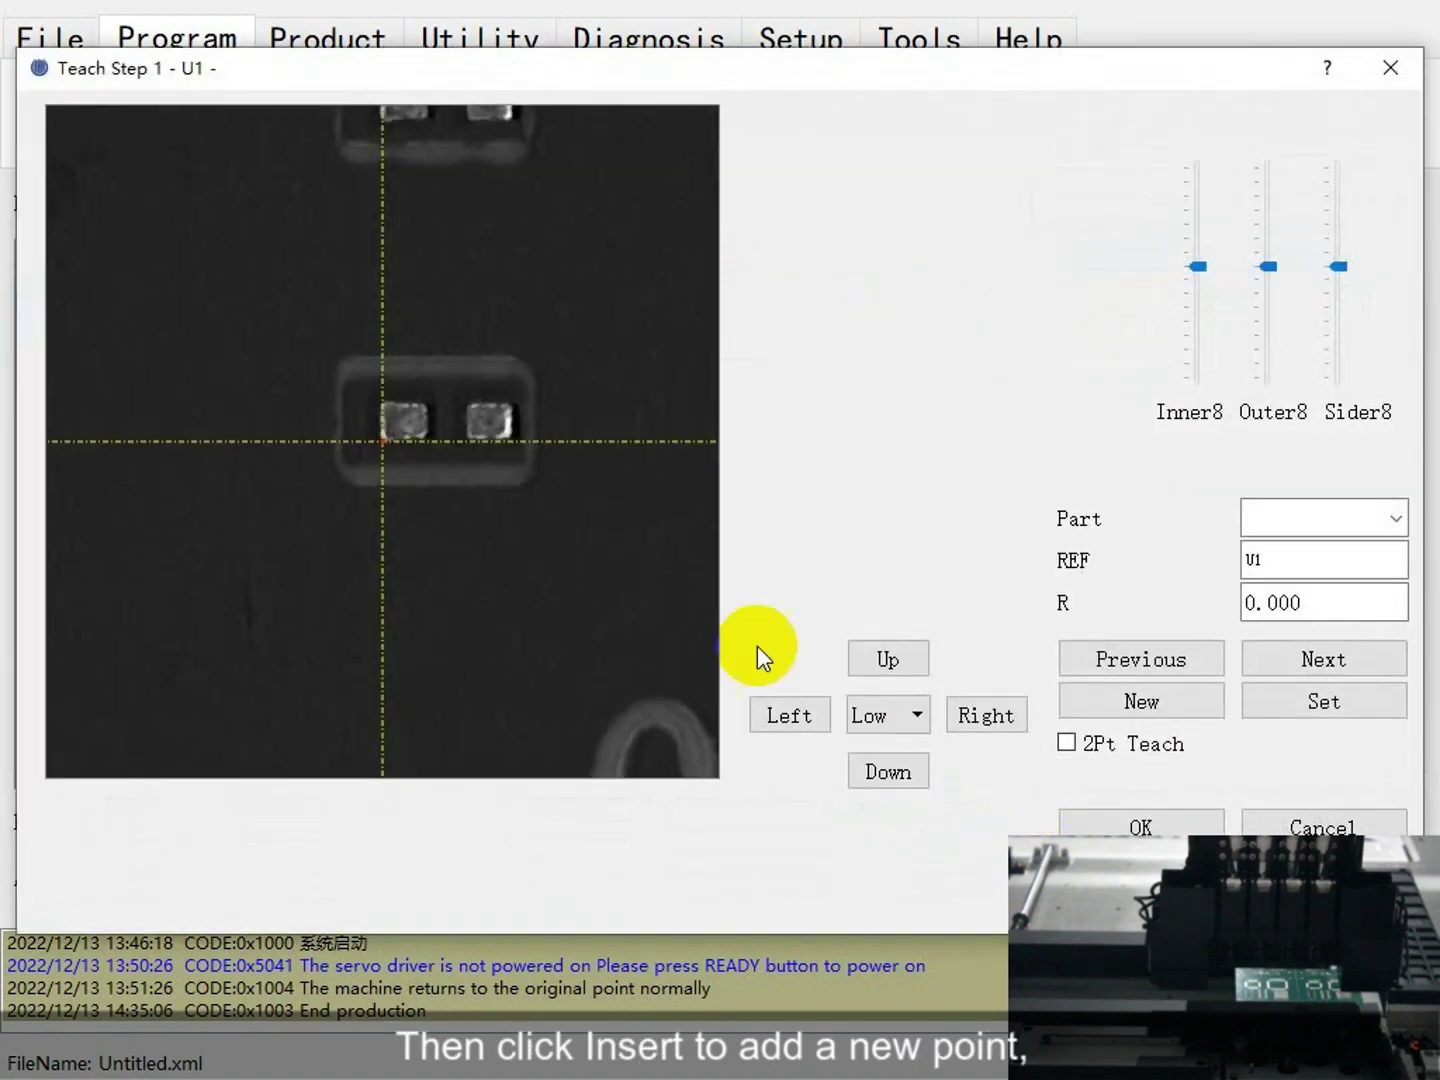
left_click(443, 437)
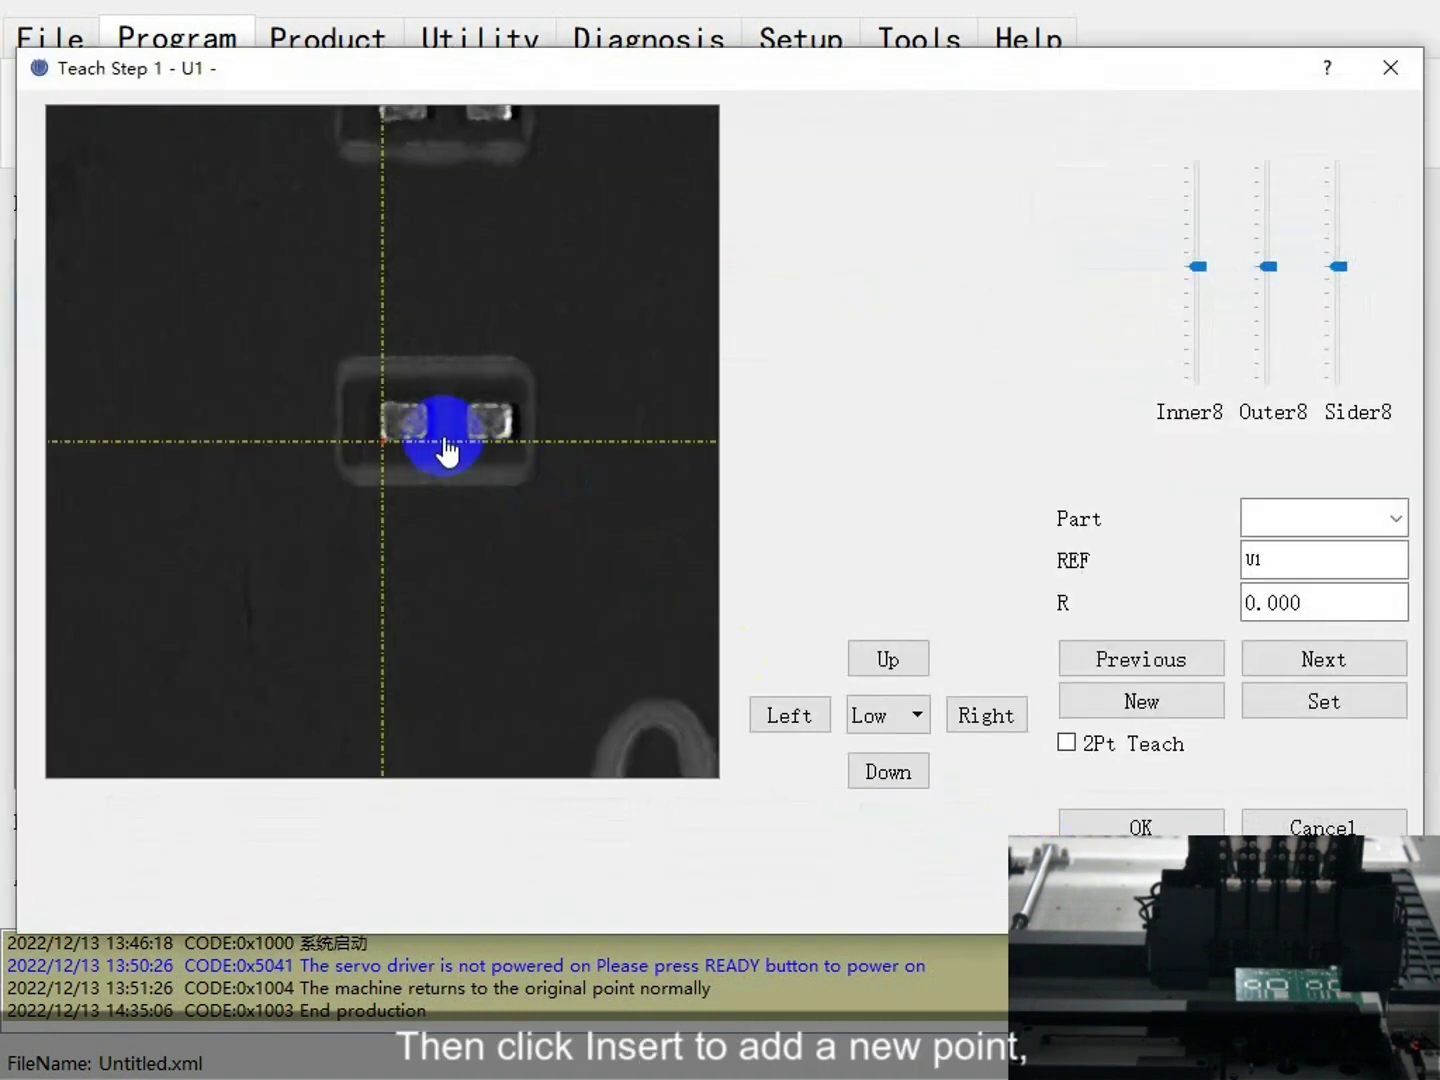
left_click(473, 414)
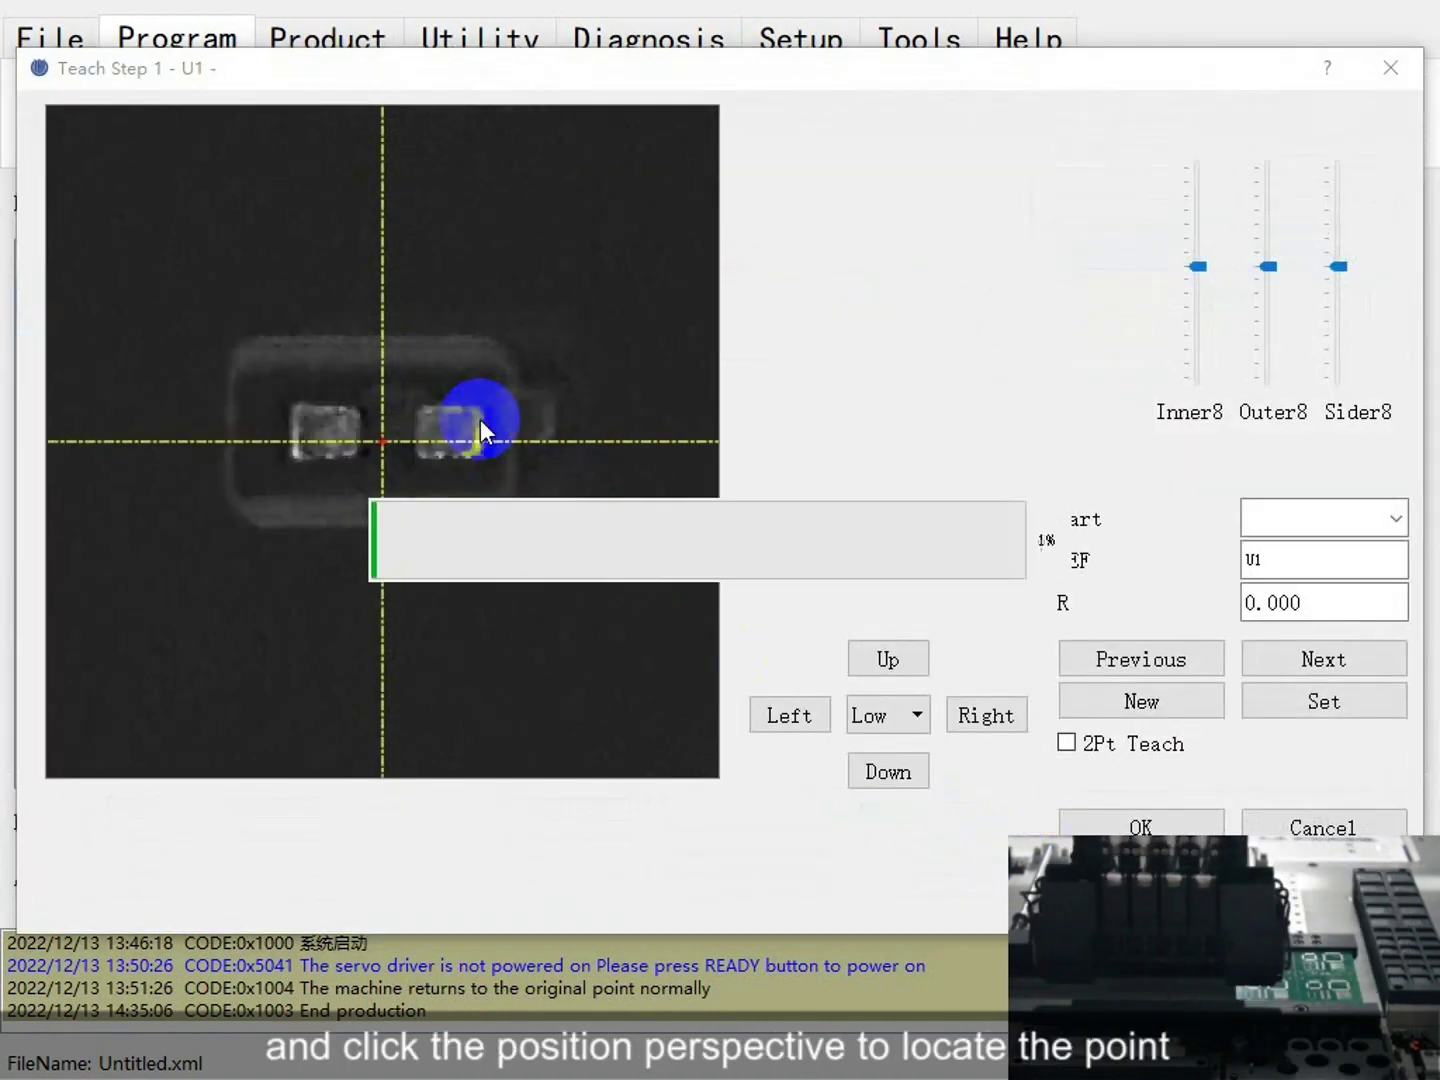
left_click(382, 452)
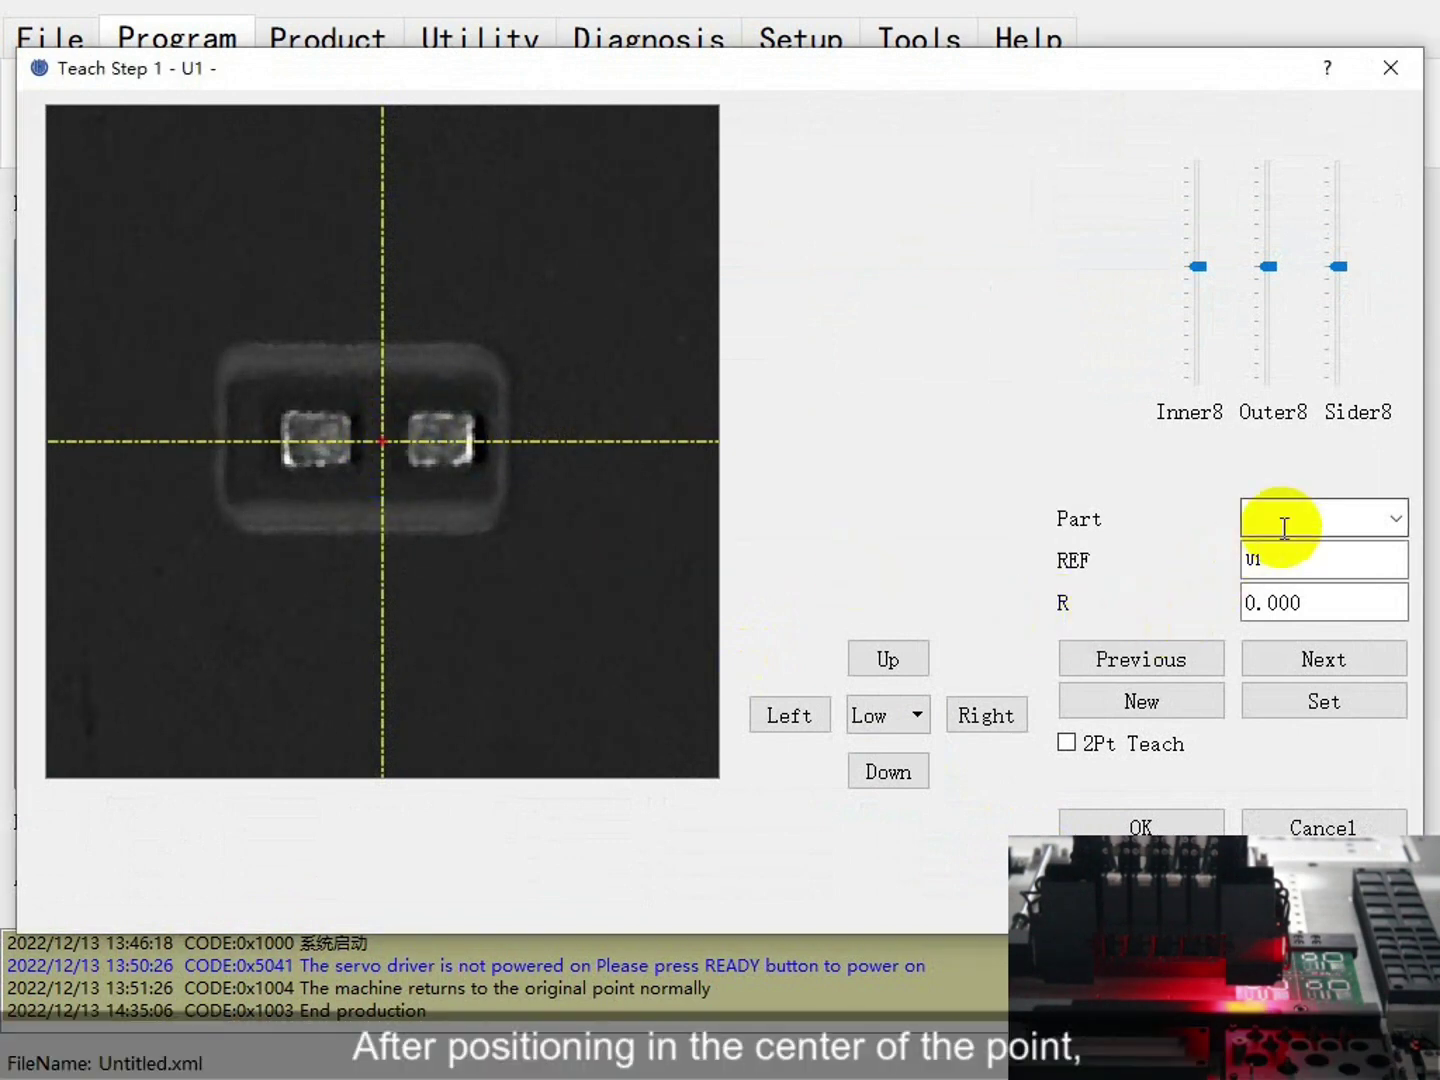
Assign part _NewR0603 to U1 and start a new mounting point.
left_click(1390, 520)
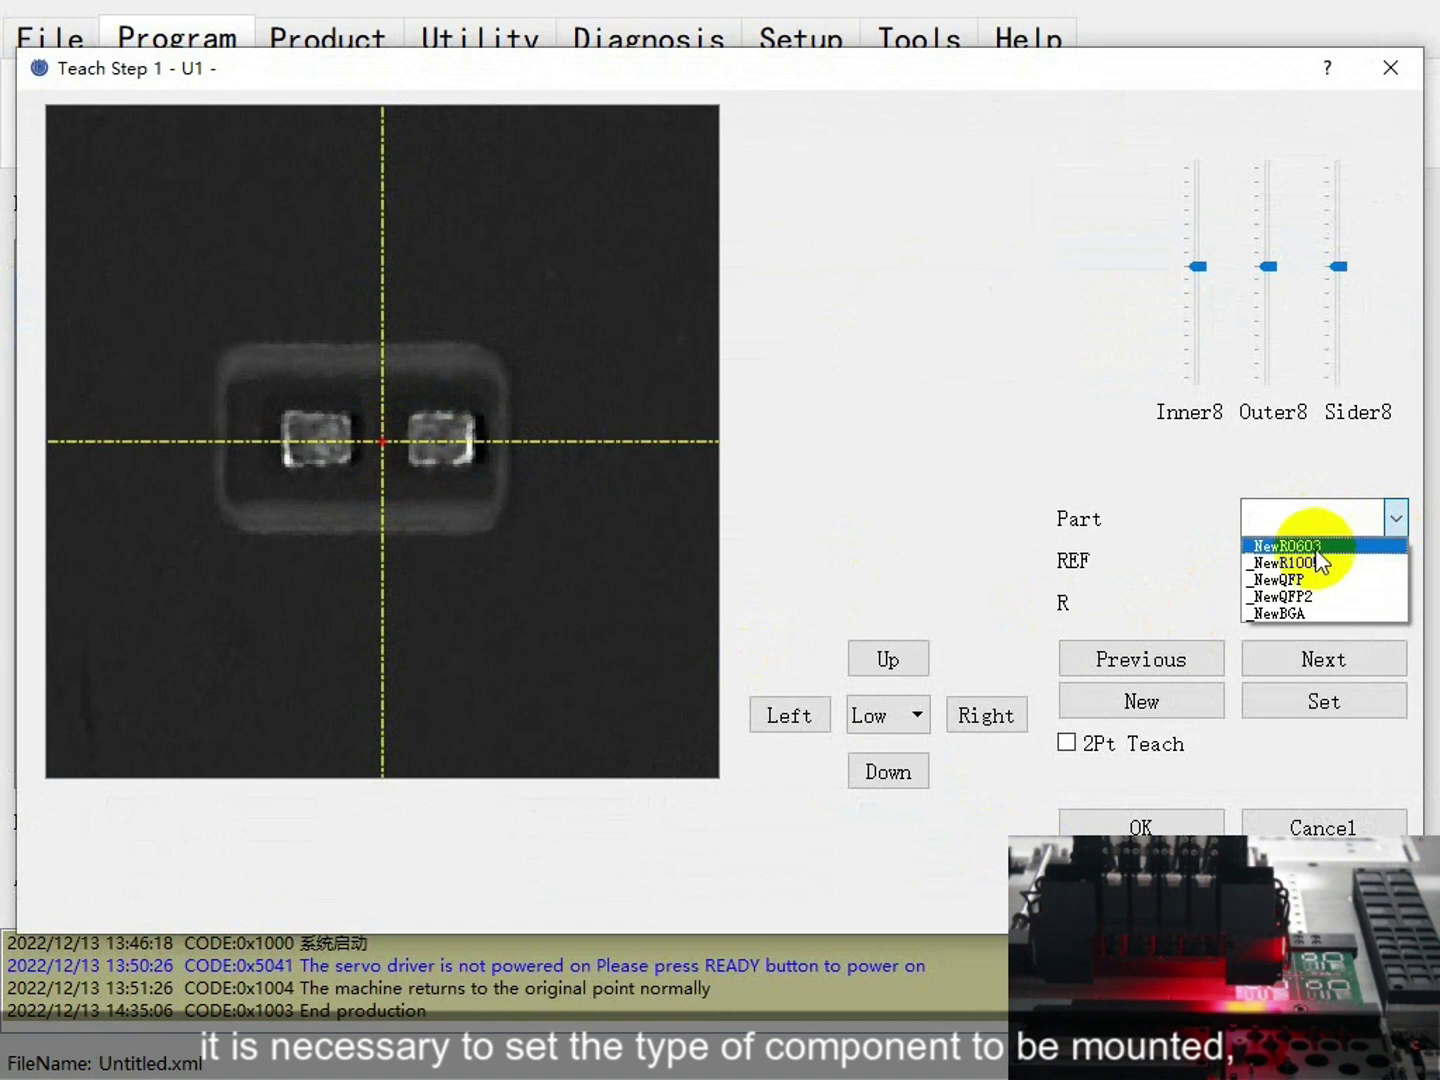
left_click(1300, 546)
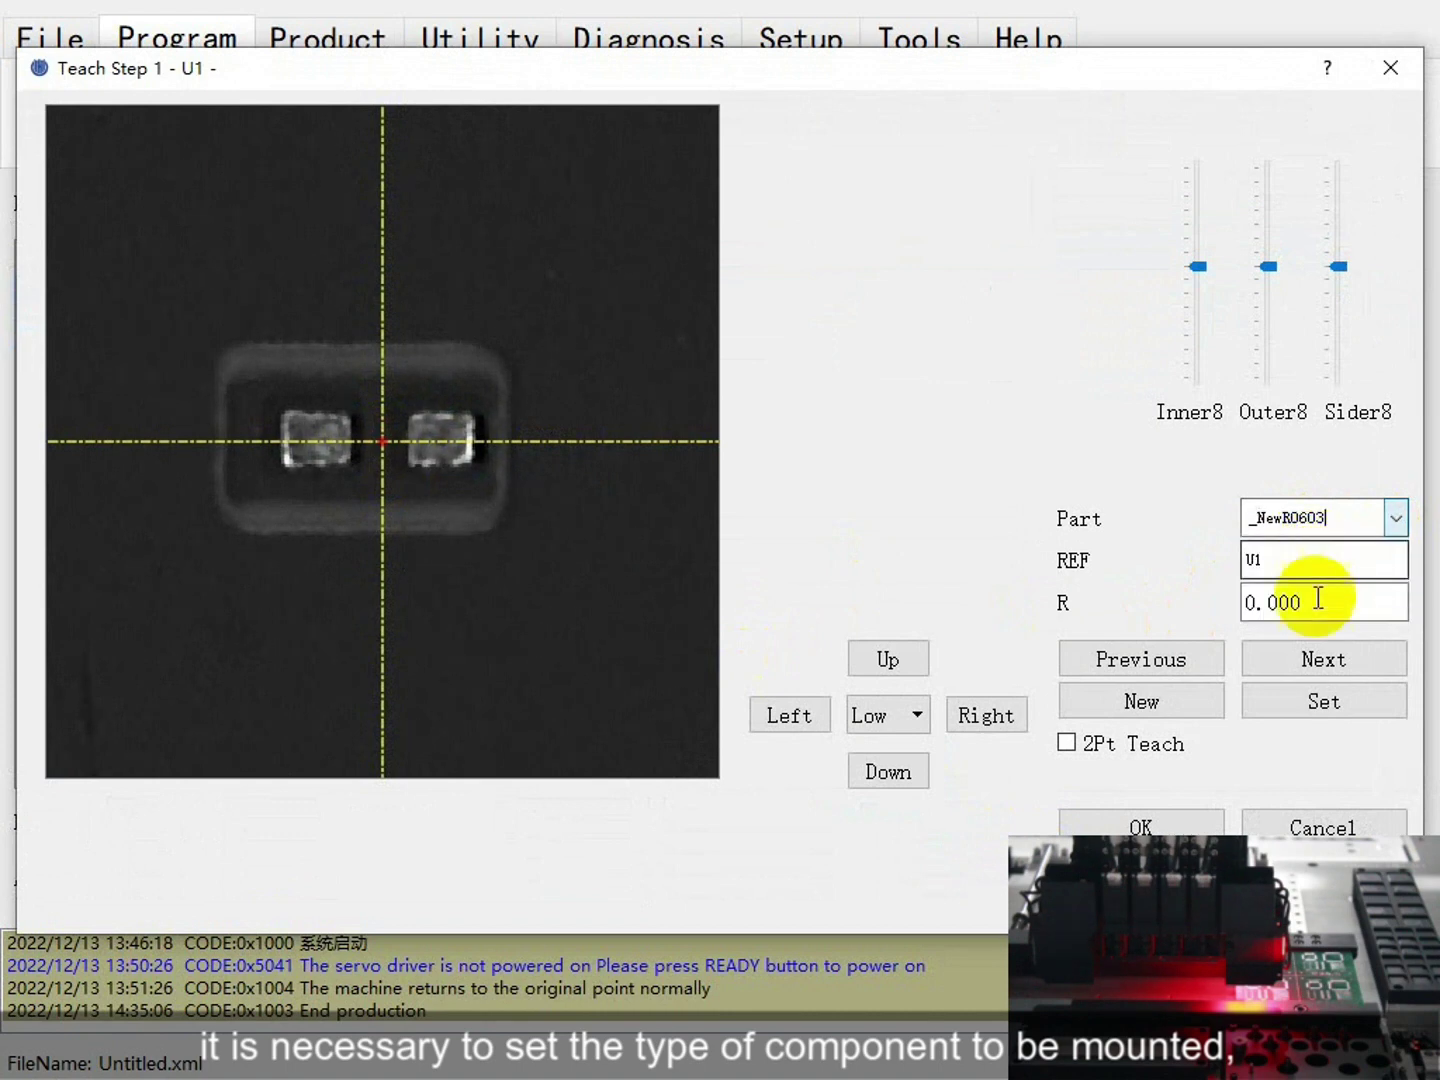
left_click(1301, 703)
left_click(1101, 702)
left_click(886, 658)
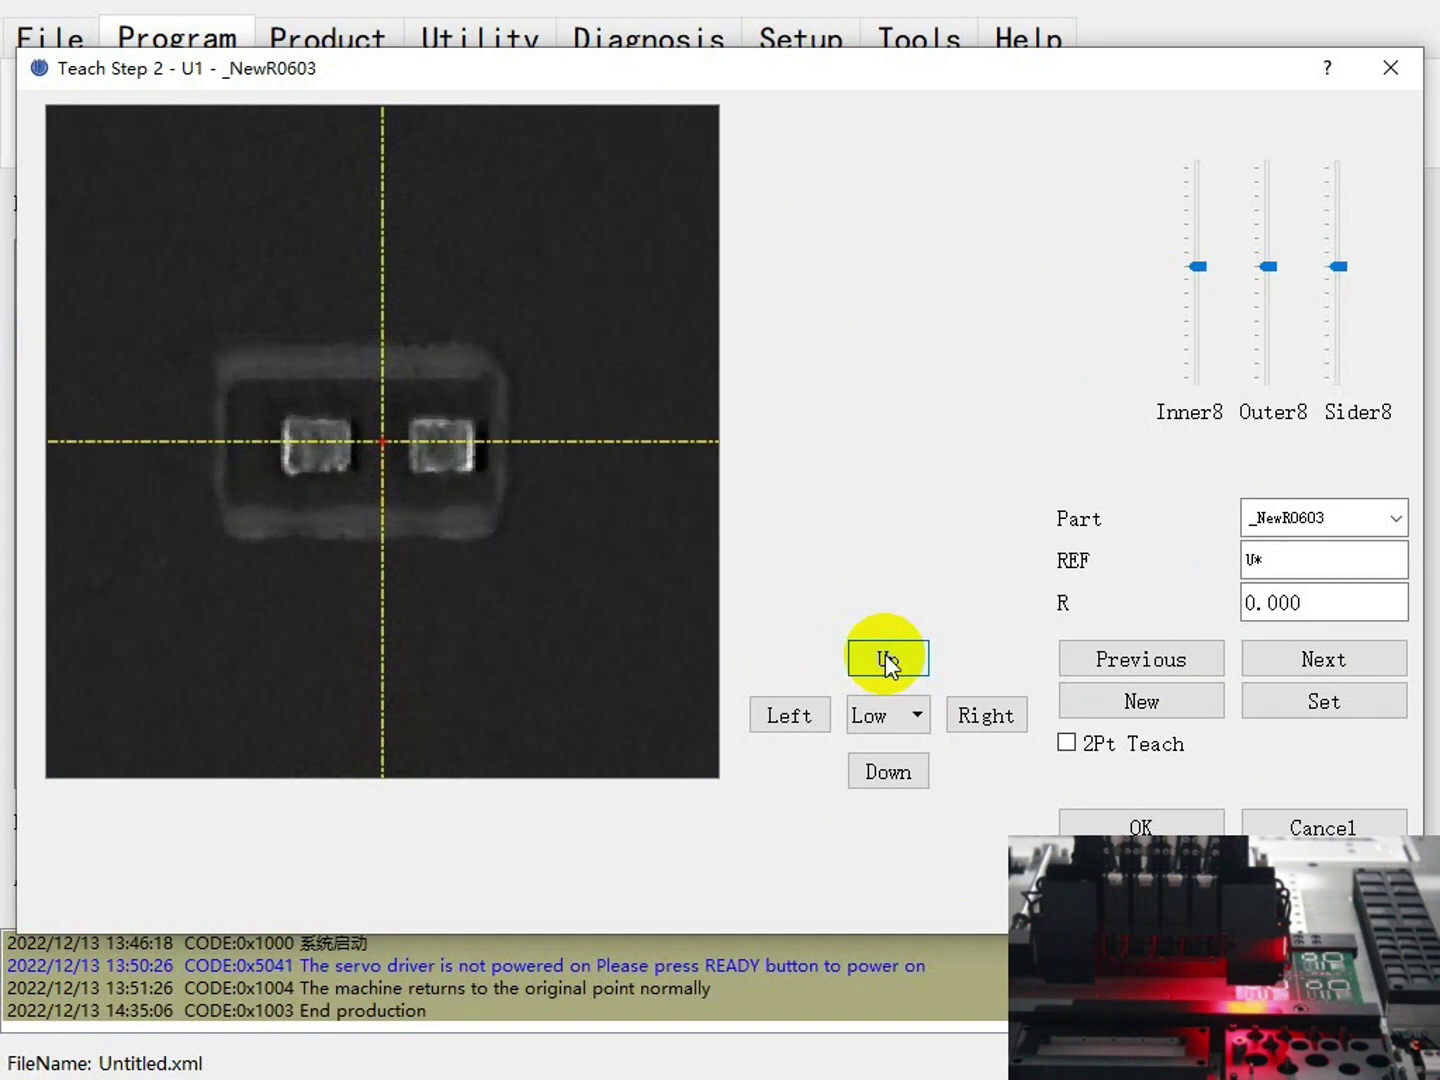
Jog down to the next component, teach it as U2, and start another point.
left_click(876, 771)
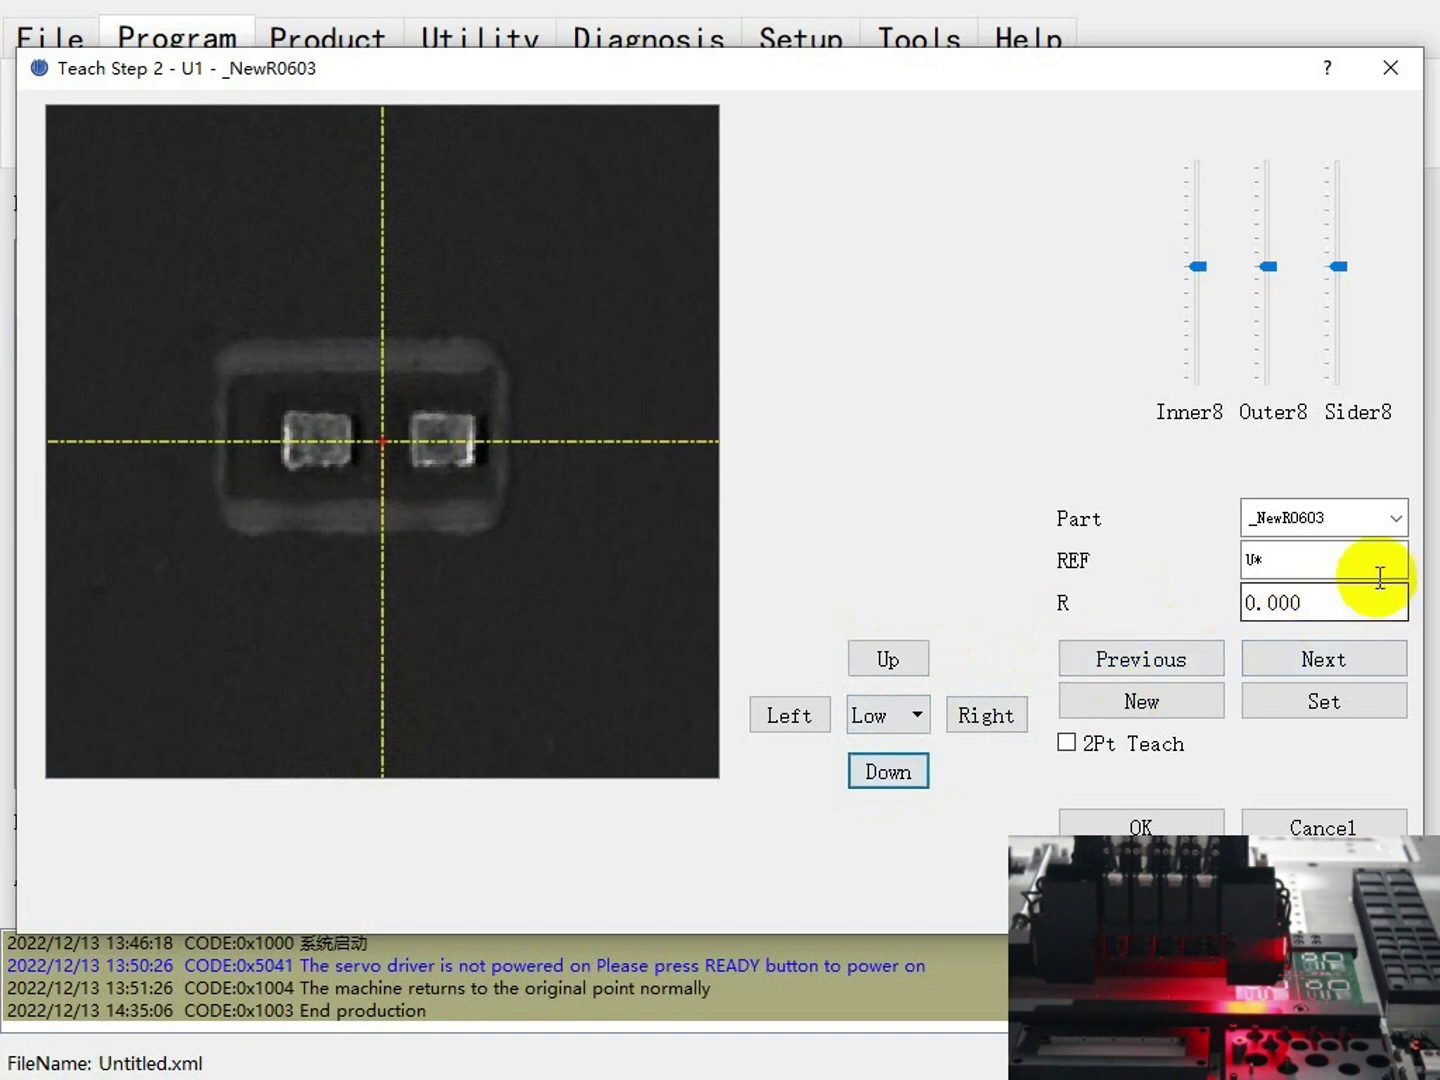
left_click(1268, 561)
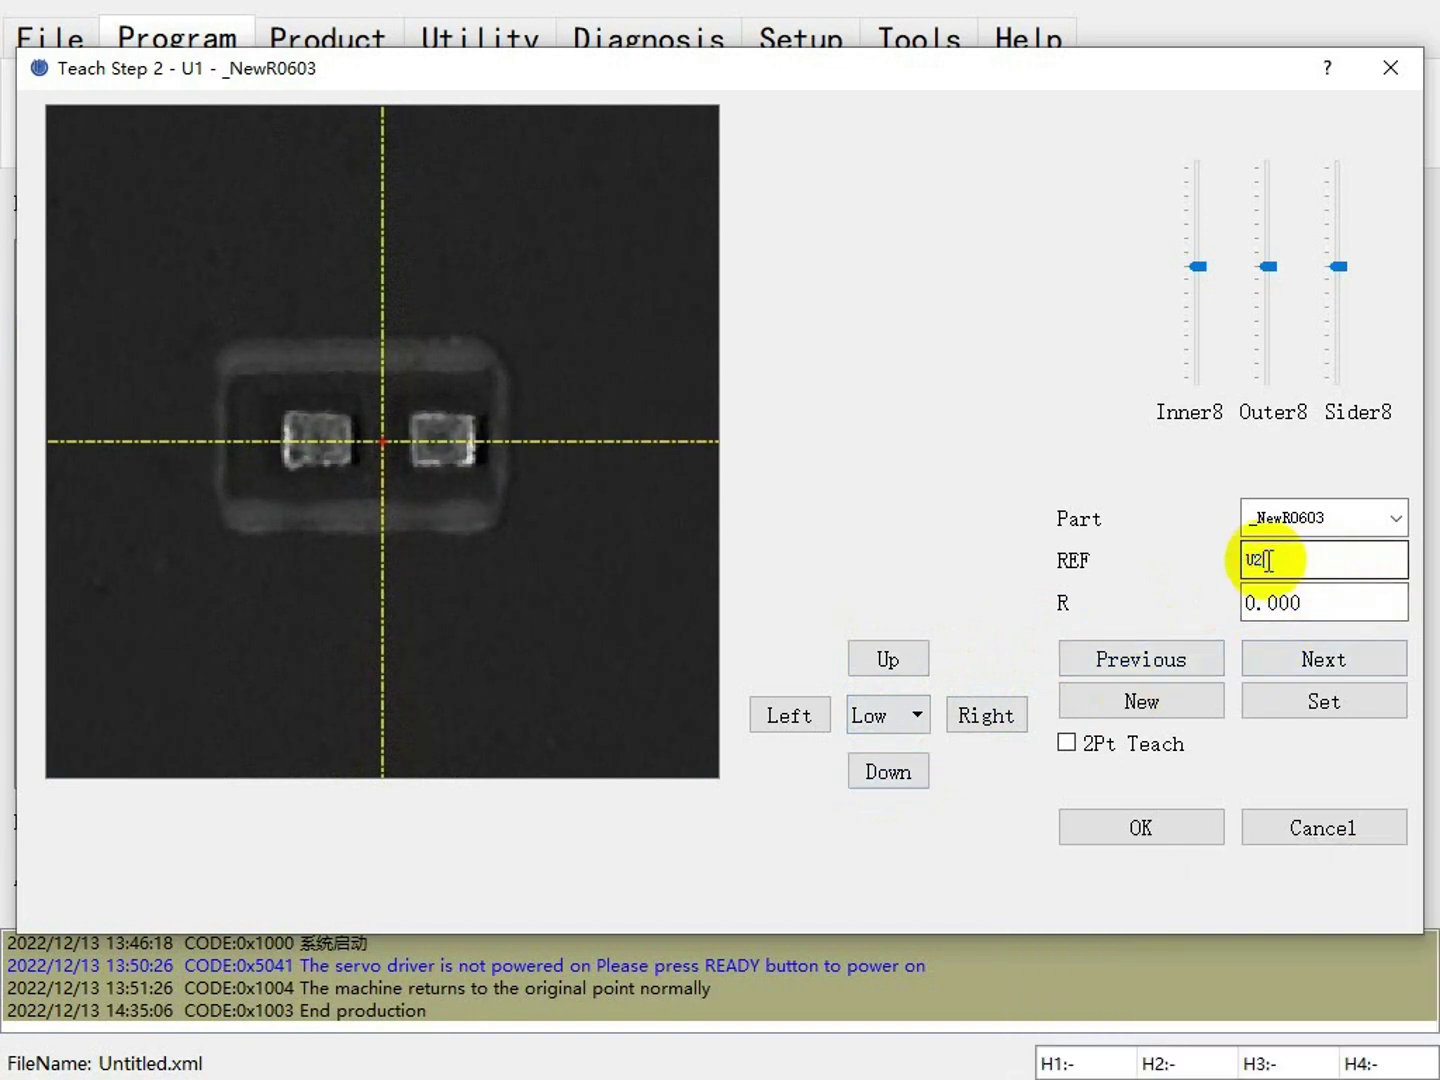
type("U2")
left_click(1296, 703)
left_click(1160, 702)
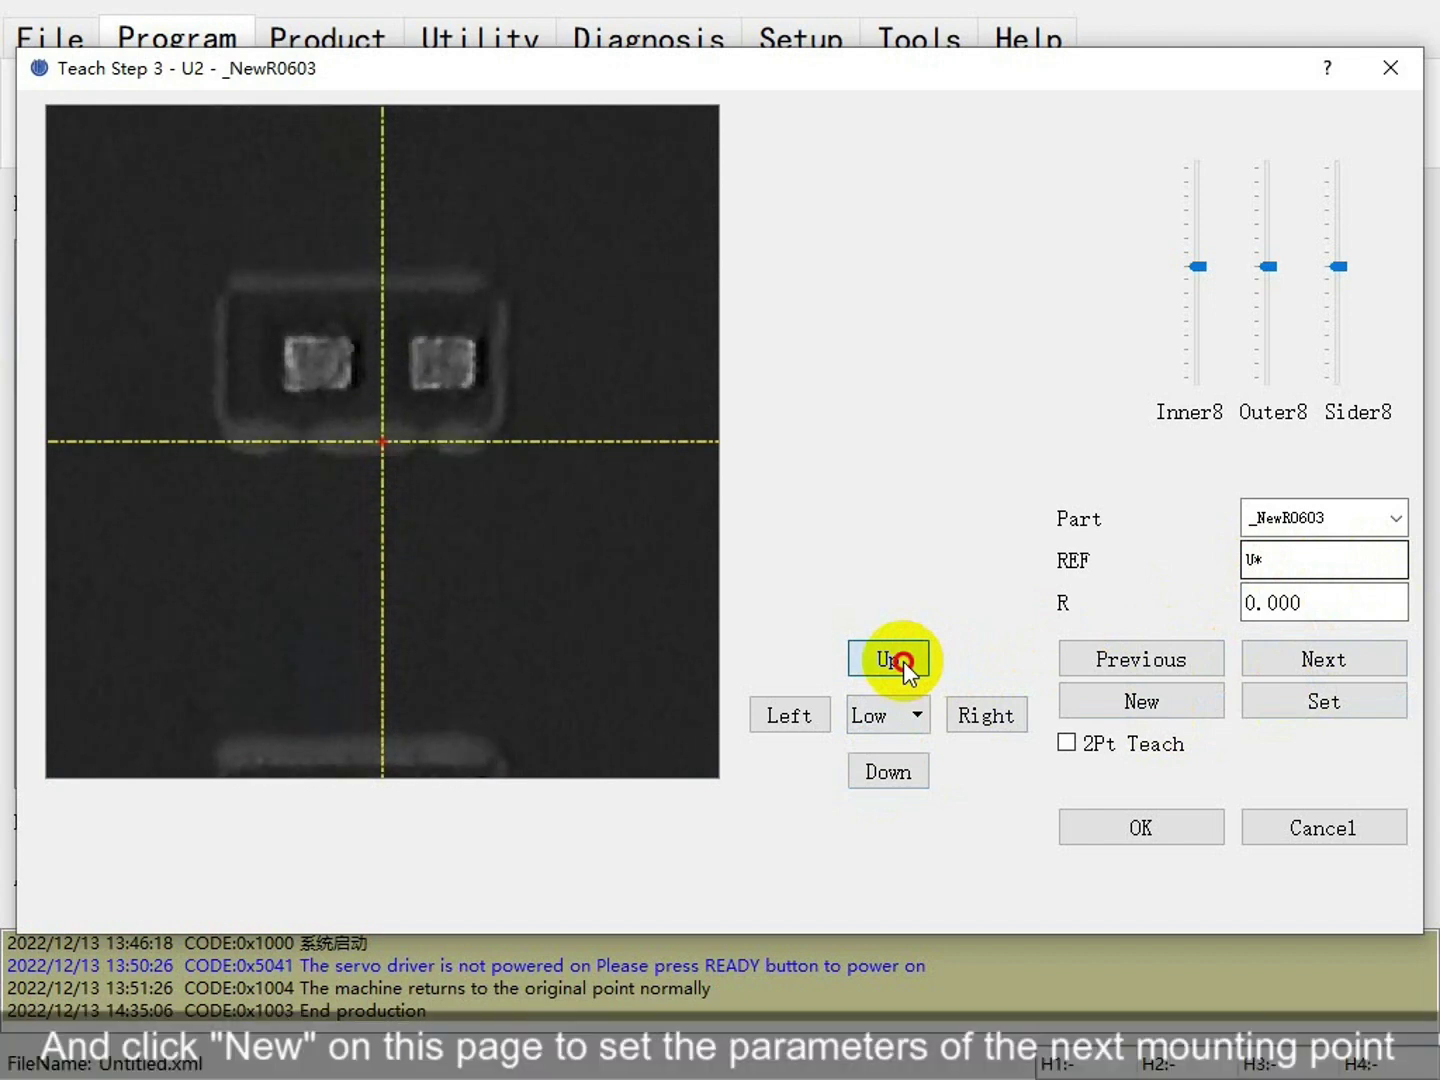
Centre the next component, teach it as U3, and start another point.
left_click(889, 771)
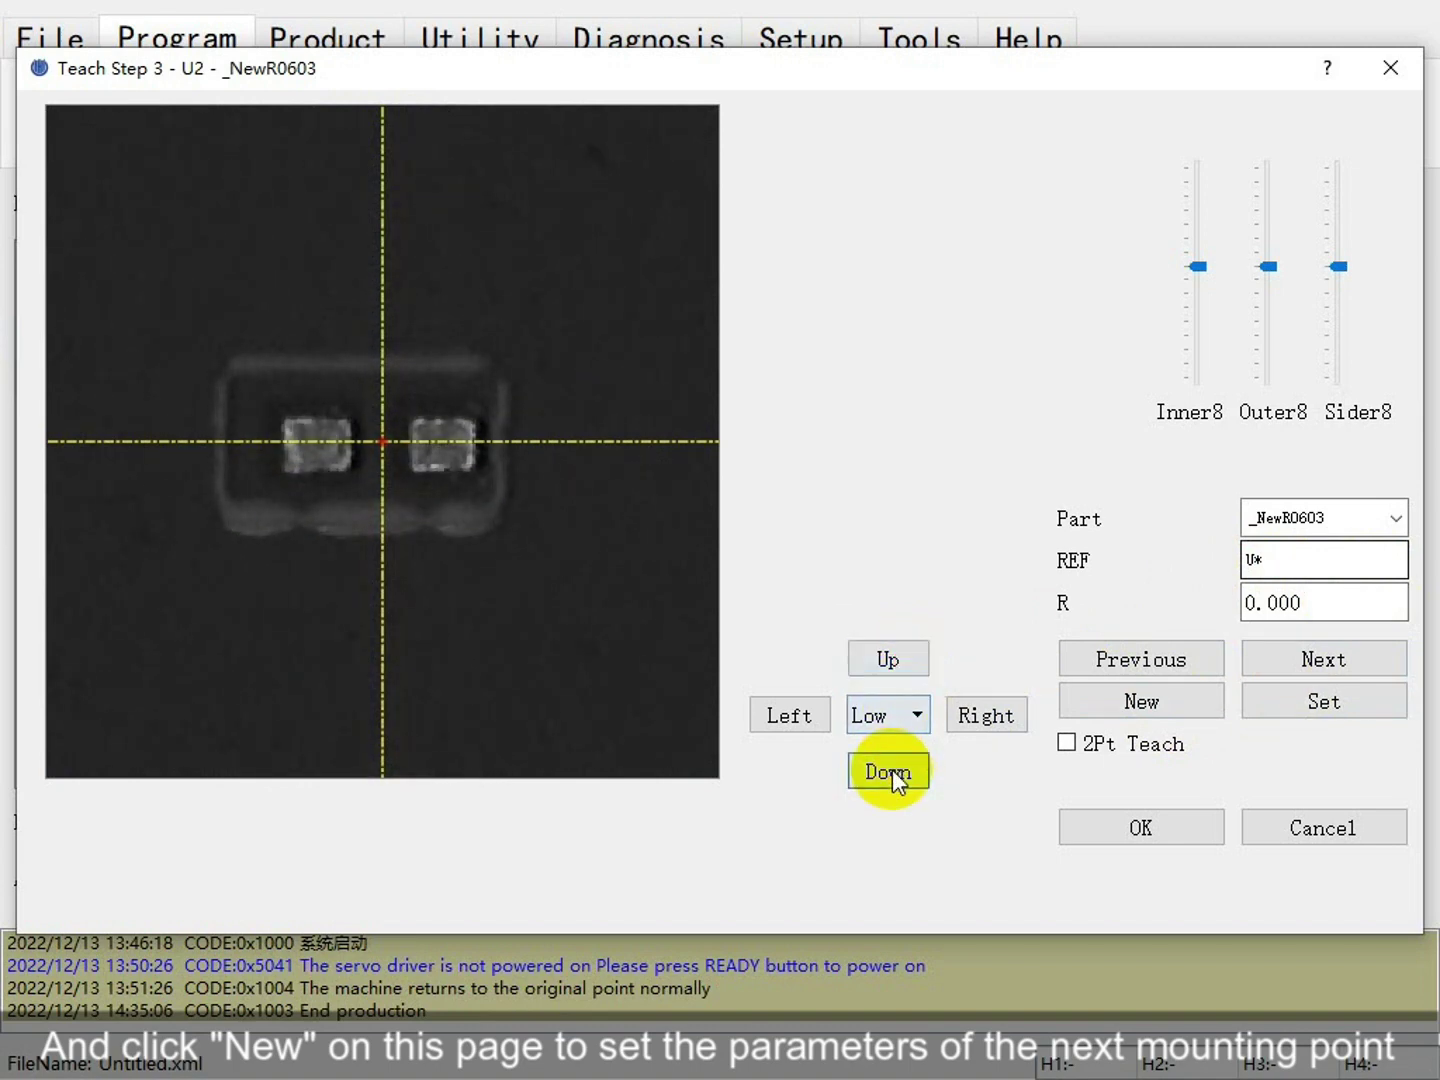
left_click(892, 660)
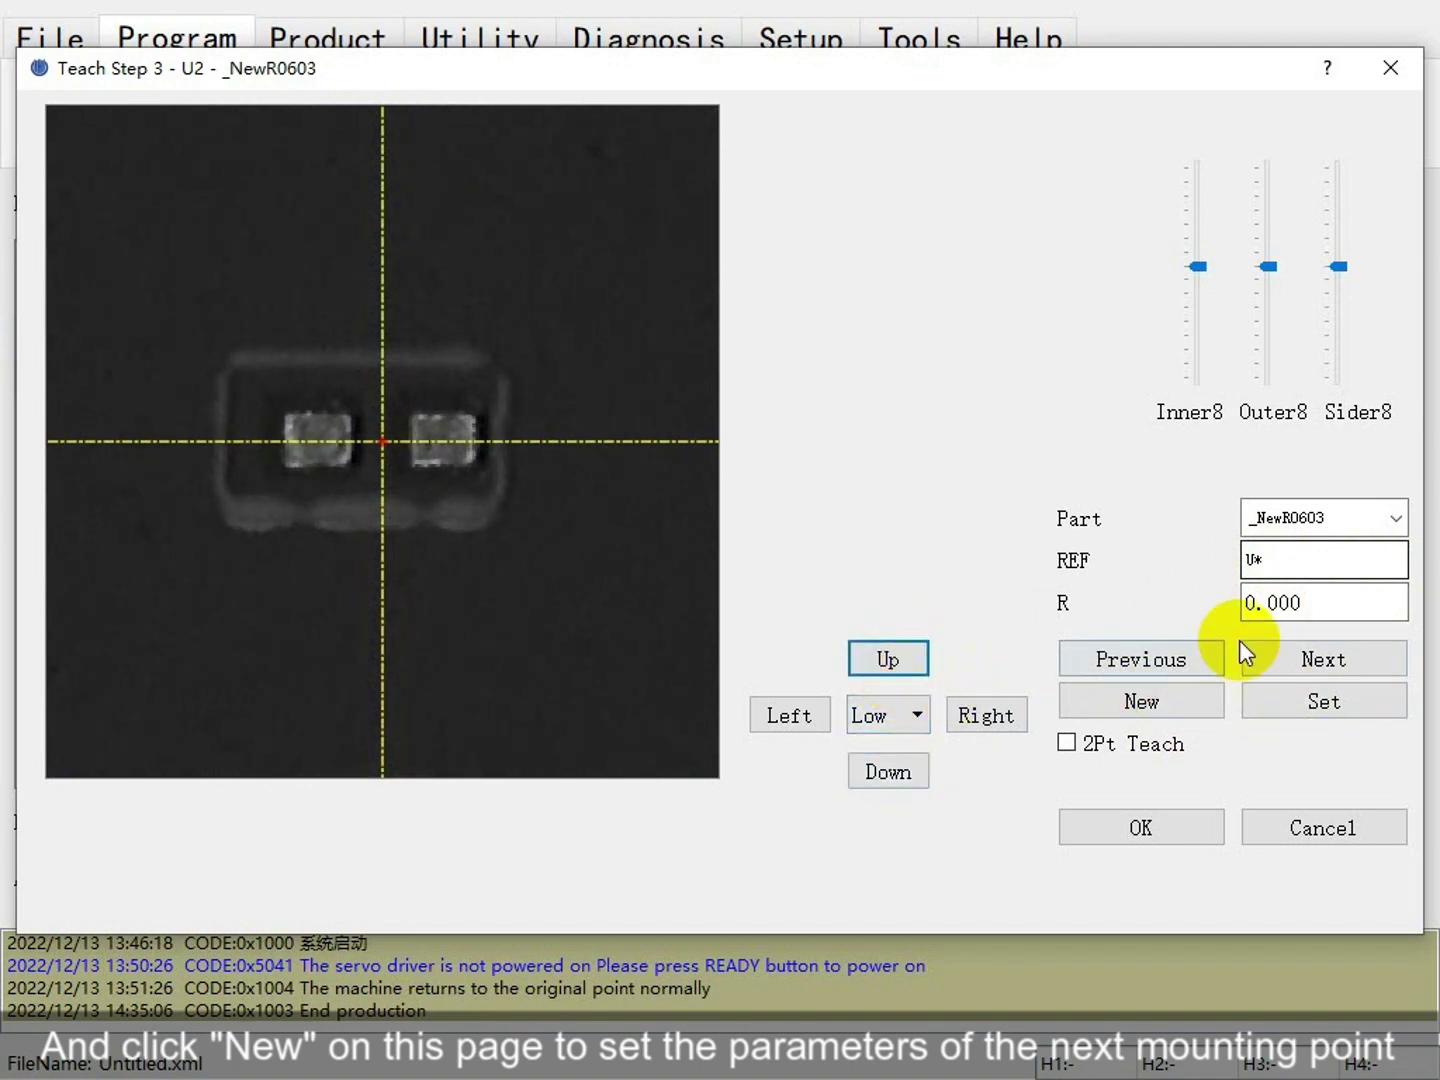
left_click(1260, 563)
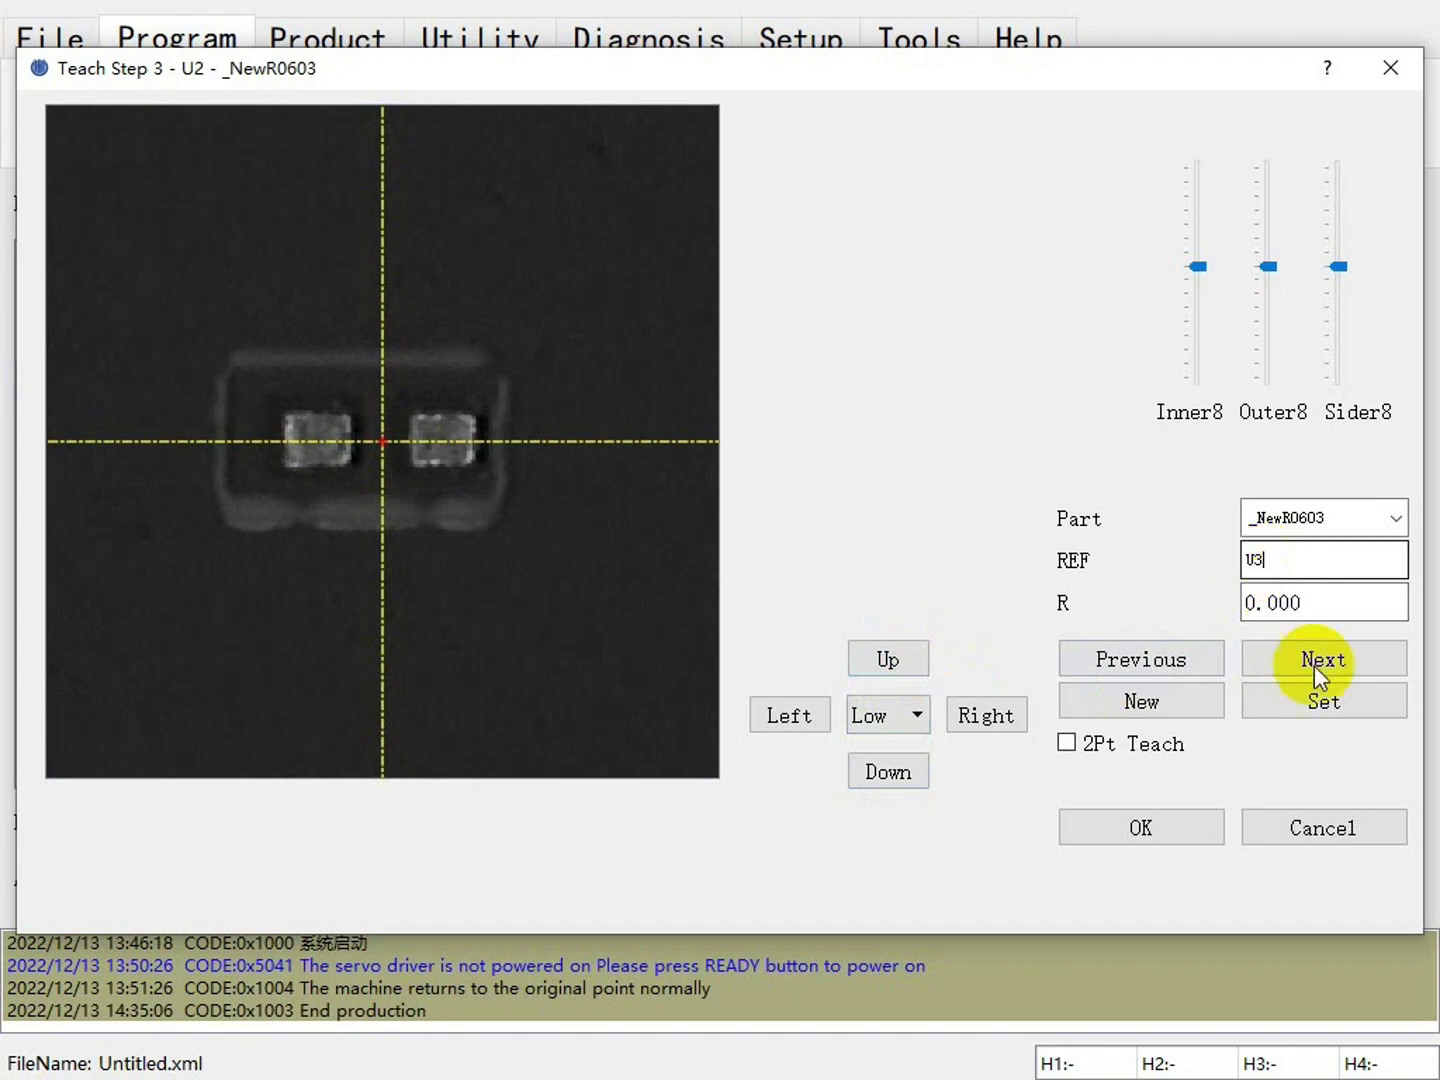
left_click(1325, 701)
left_click(1190, 702)
Move to the next component, teach it as U4, and start a fifth point.
left_click(893, 660)
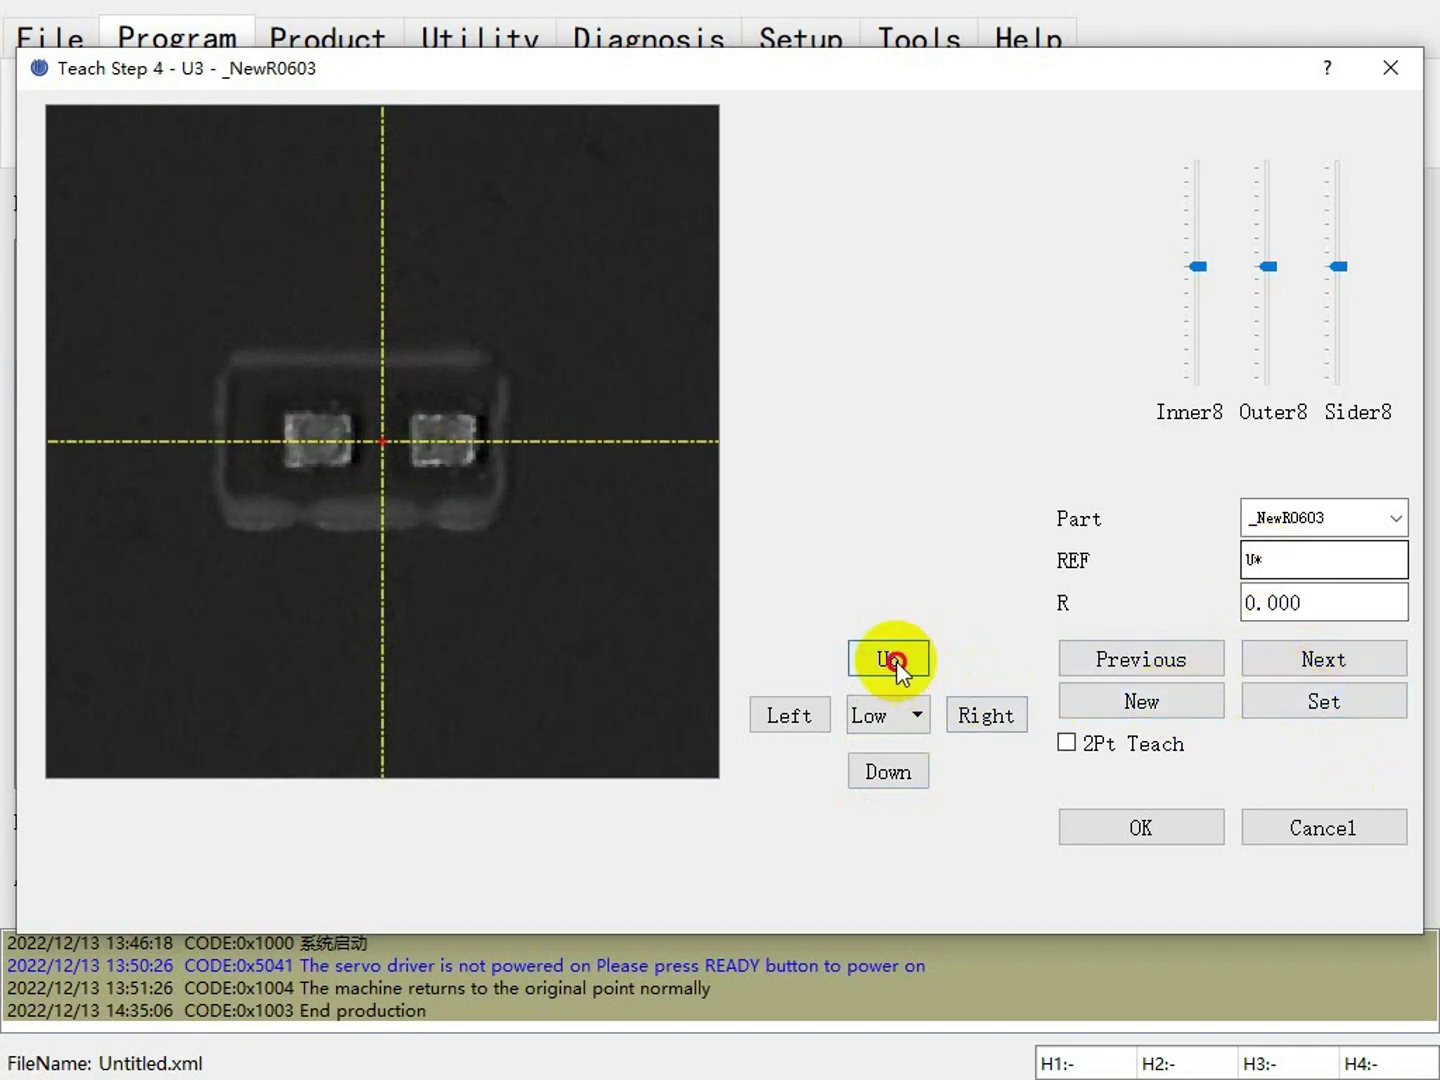
left_click_drag(894, 660, 896, 662)
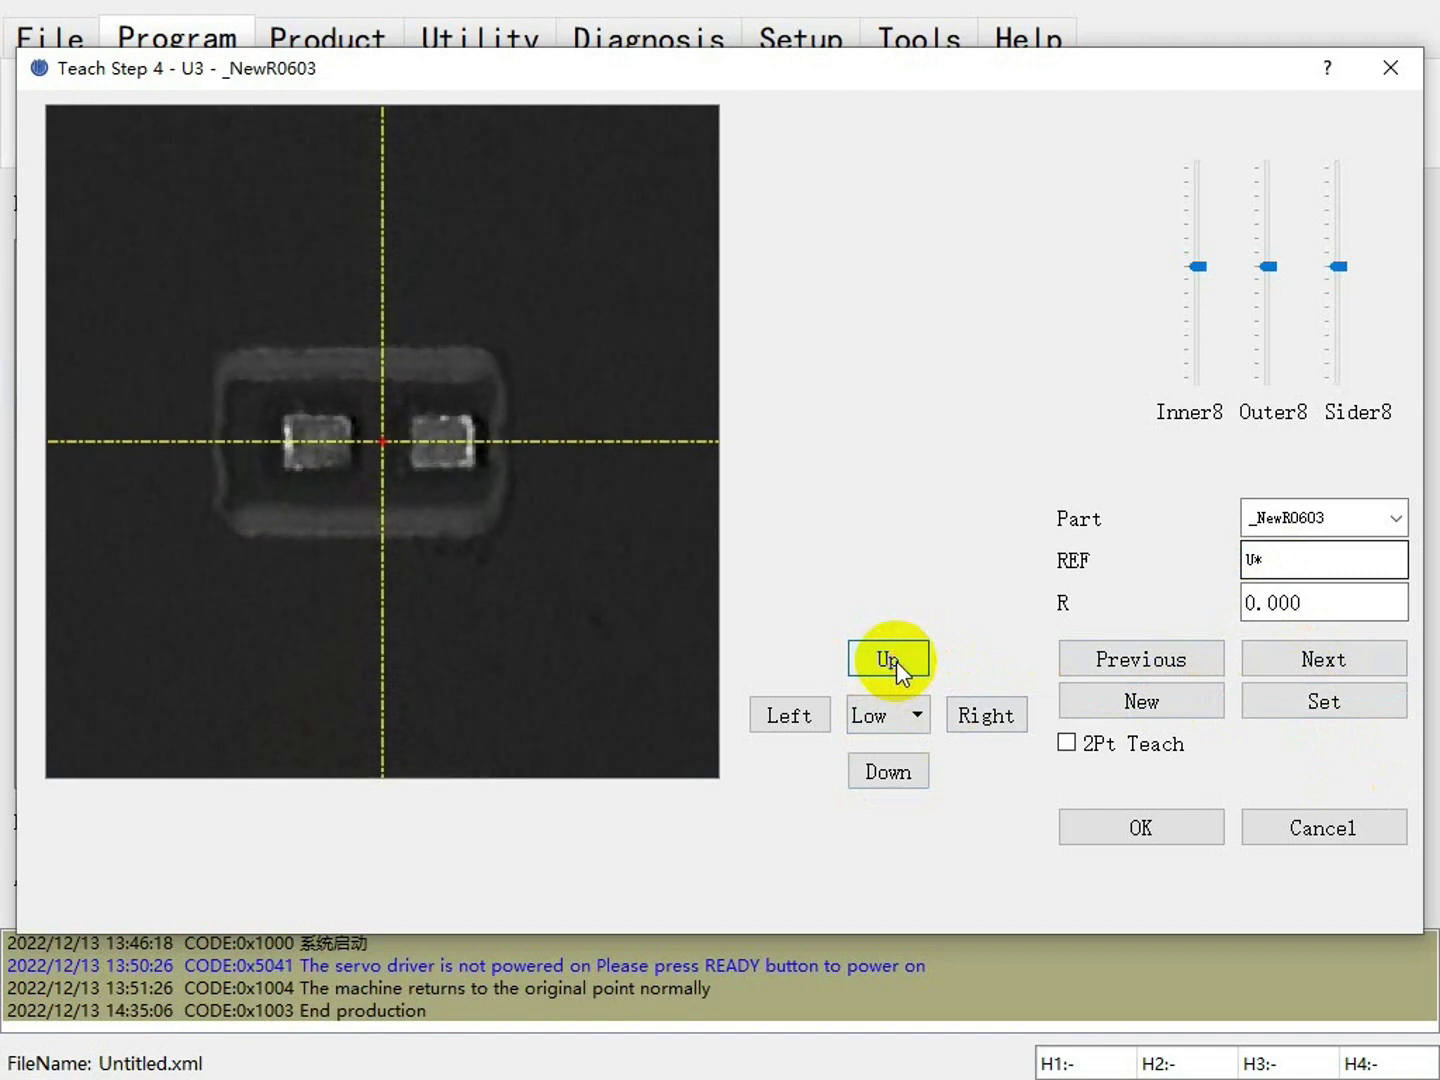
left_click(1282, 561)
left_click(1253, 560)
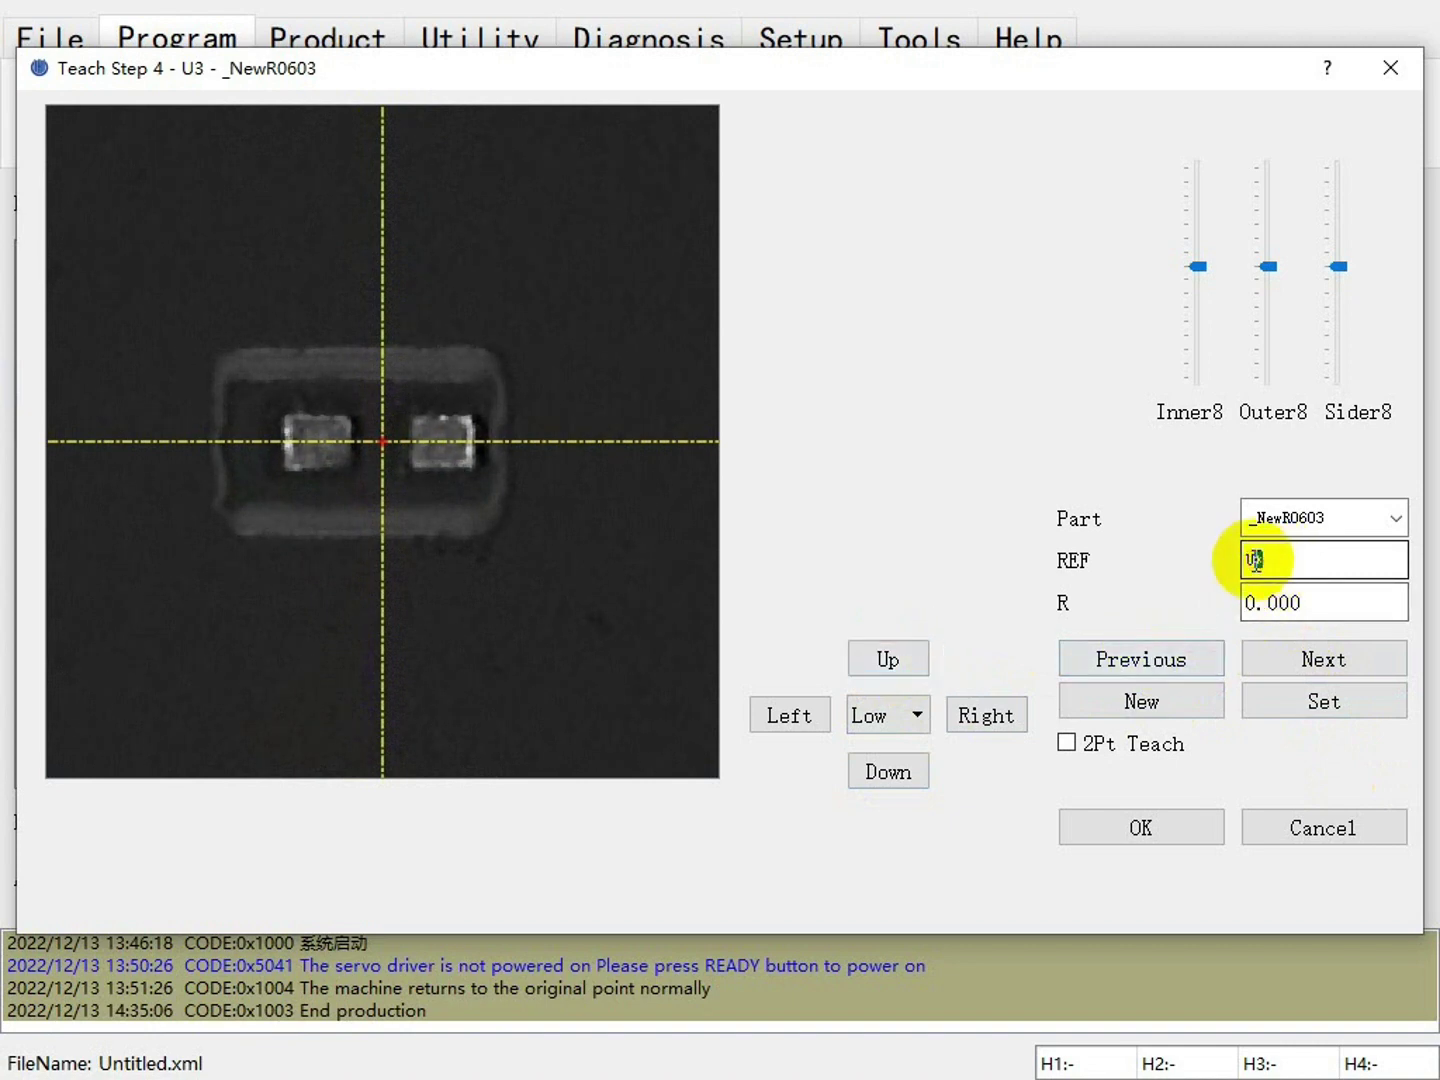
type("4")
left_click(1318, 701)
left_click(1190, 712)
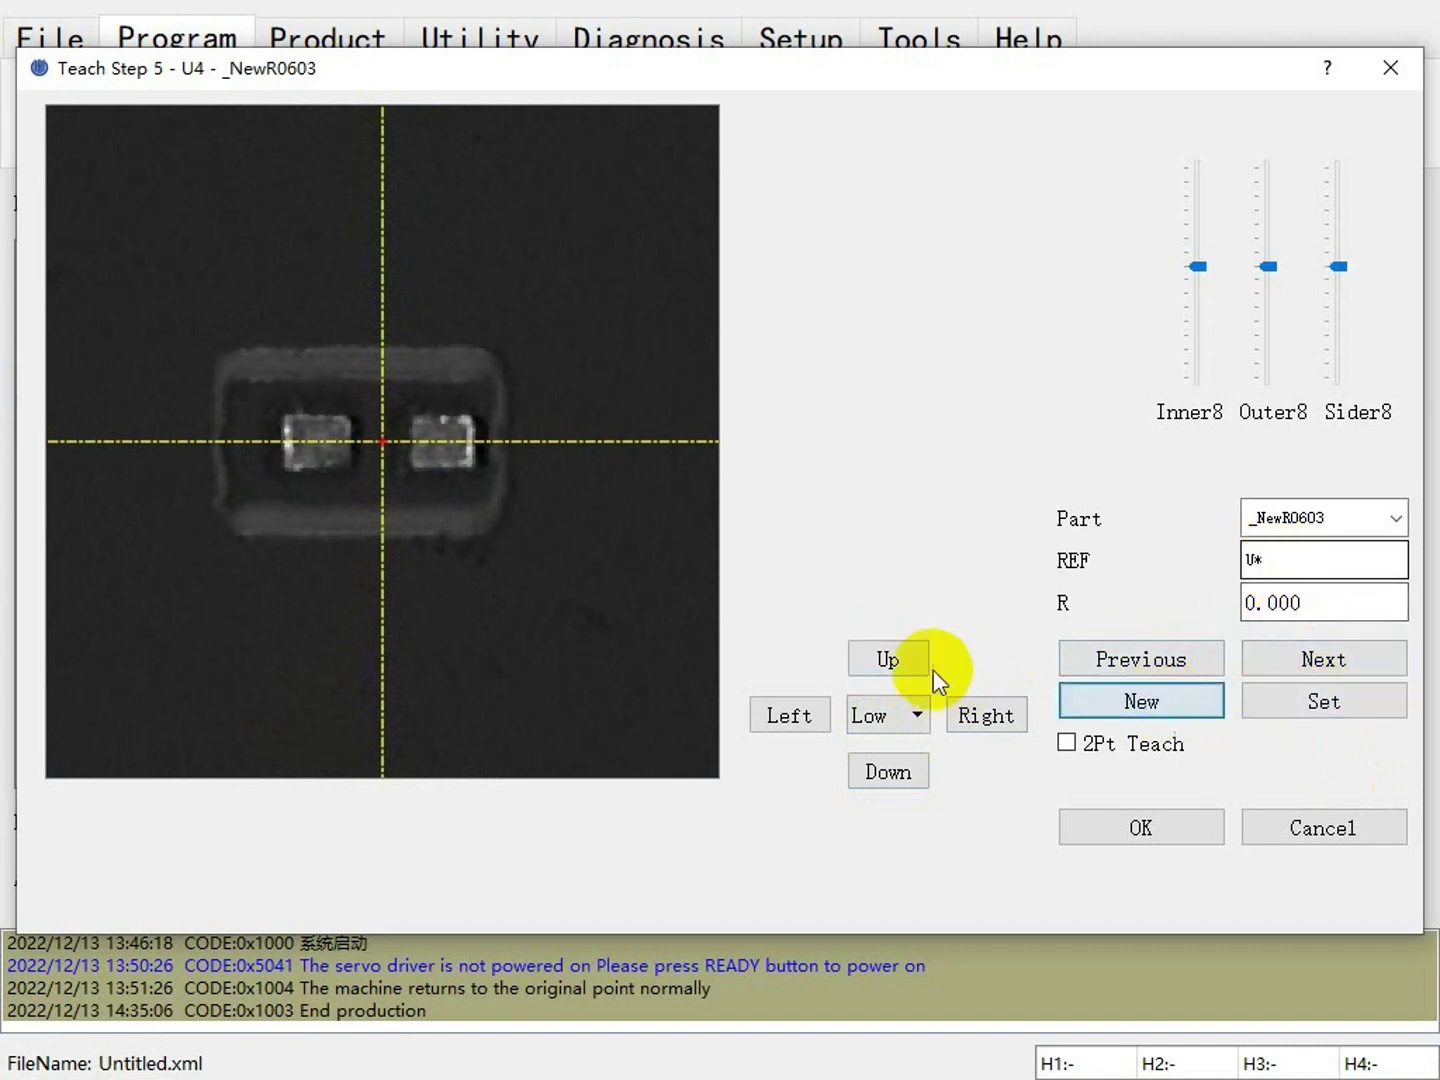
Centre the next pocket, record it as placement U5, and add a step.
left_click_drag(894, 659, 896, 657)
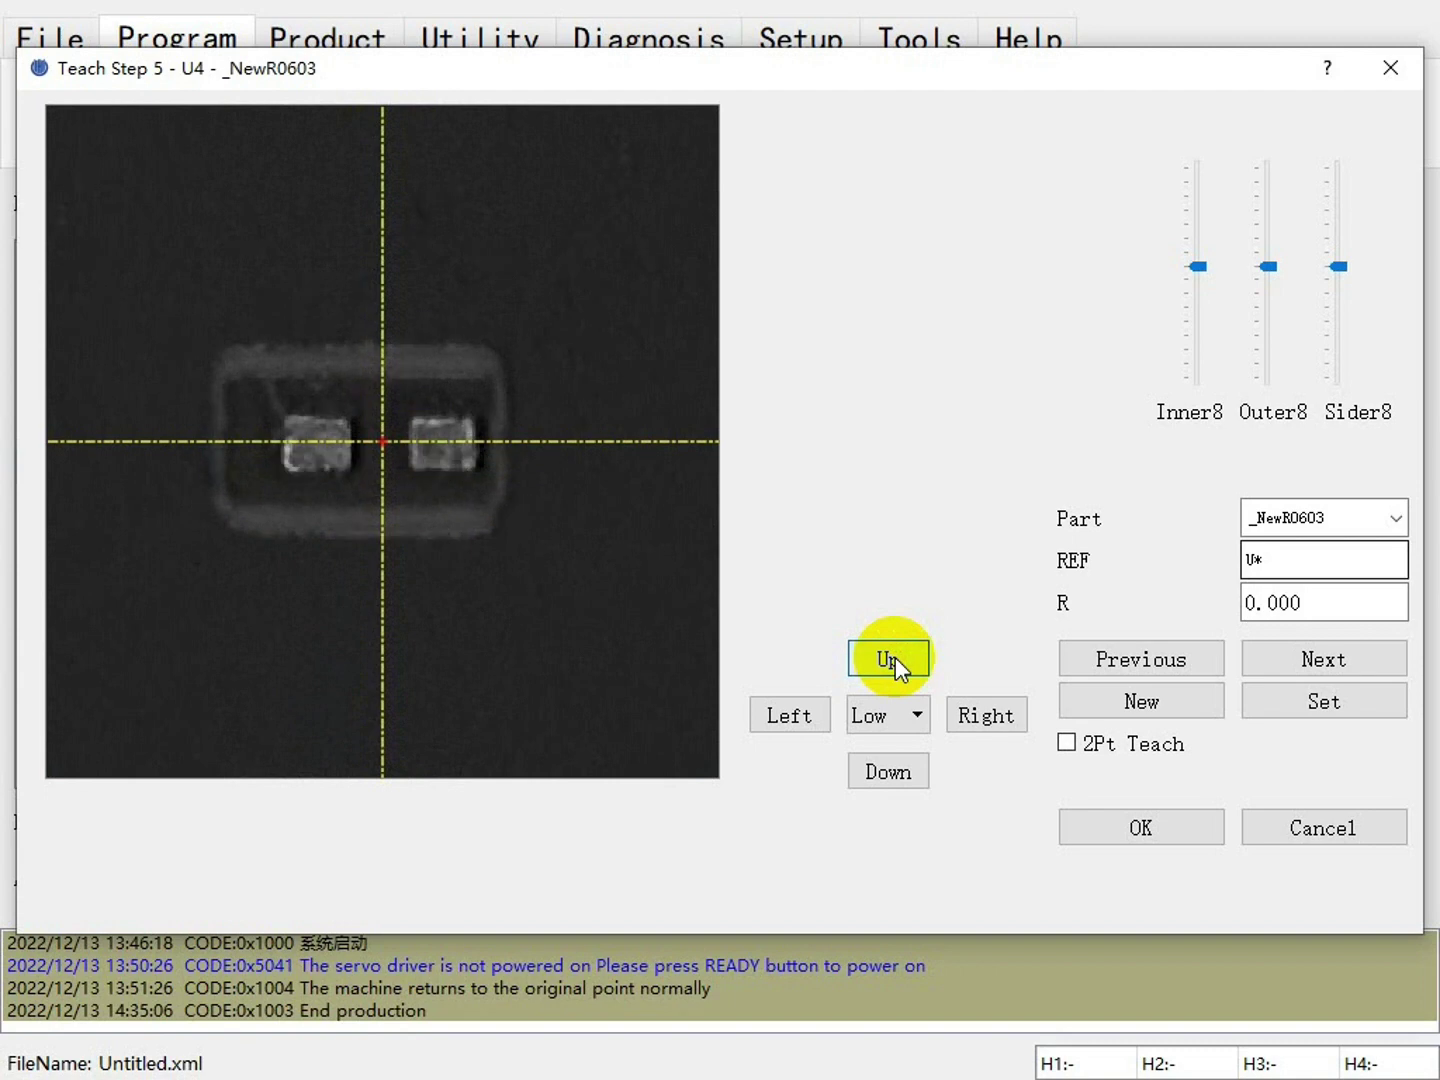
left_click(900, 774)
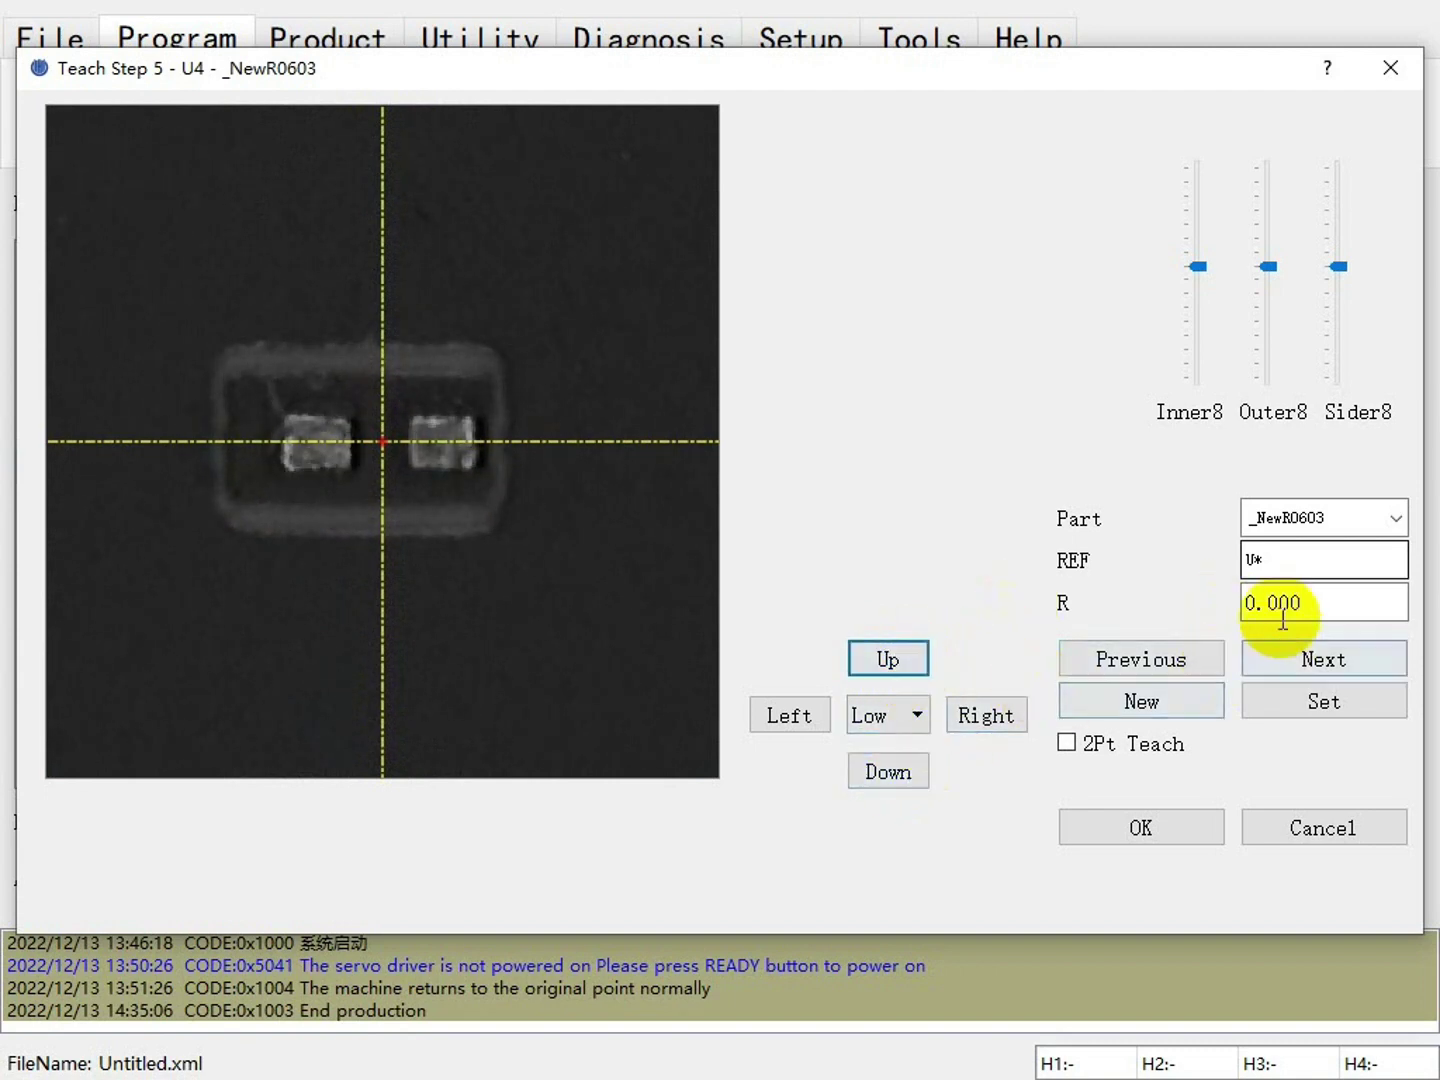
left_click_drag(1257, 604, 1290, 564)
left_click(1258, 557)
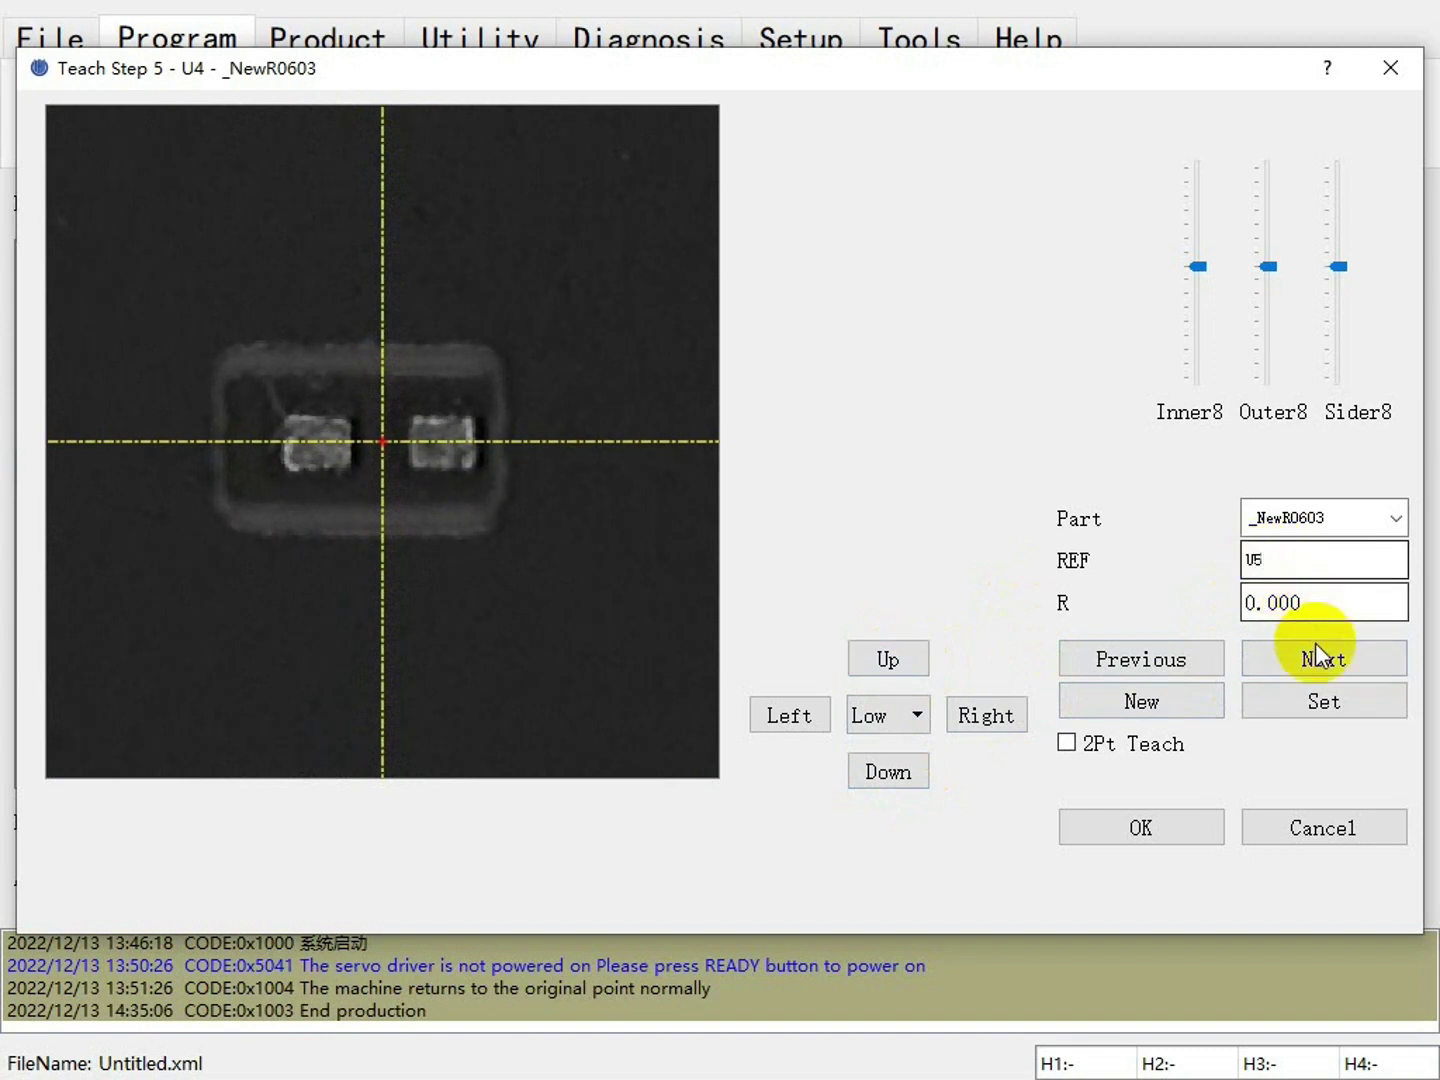
left_click(1319, 704)
left_click(1157, 702)
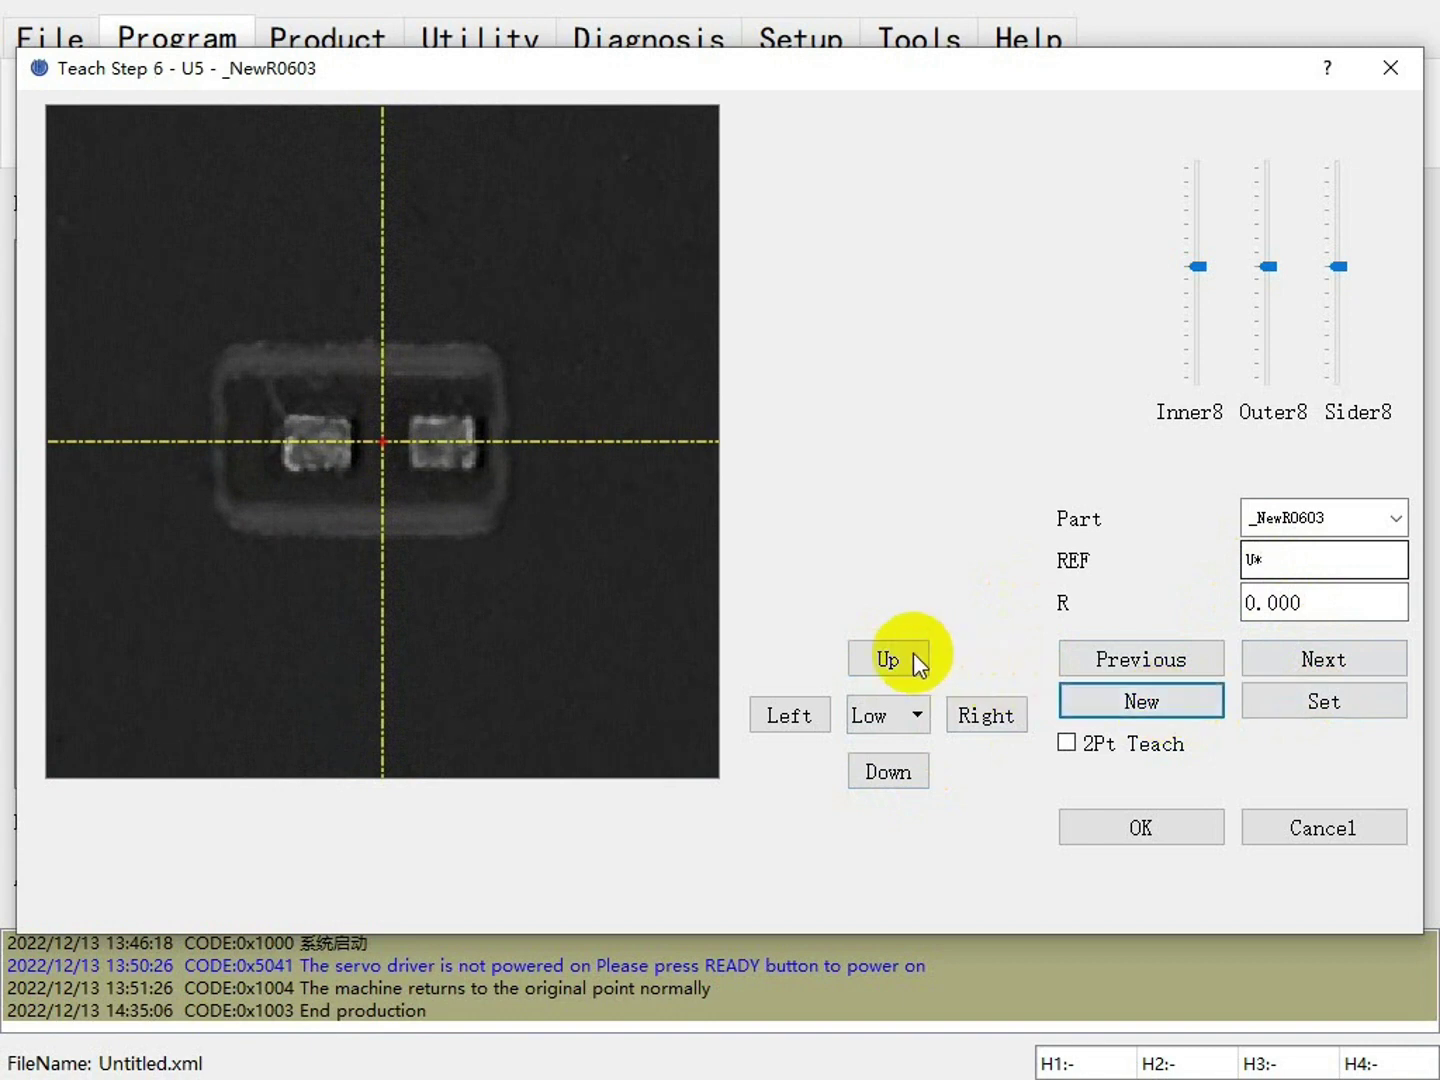
Jog up to centre the next pocket and record it as placement U6.
left_click(900, 656)
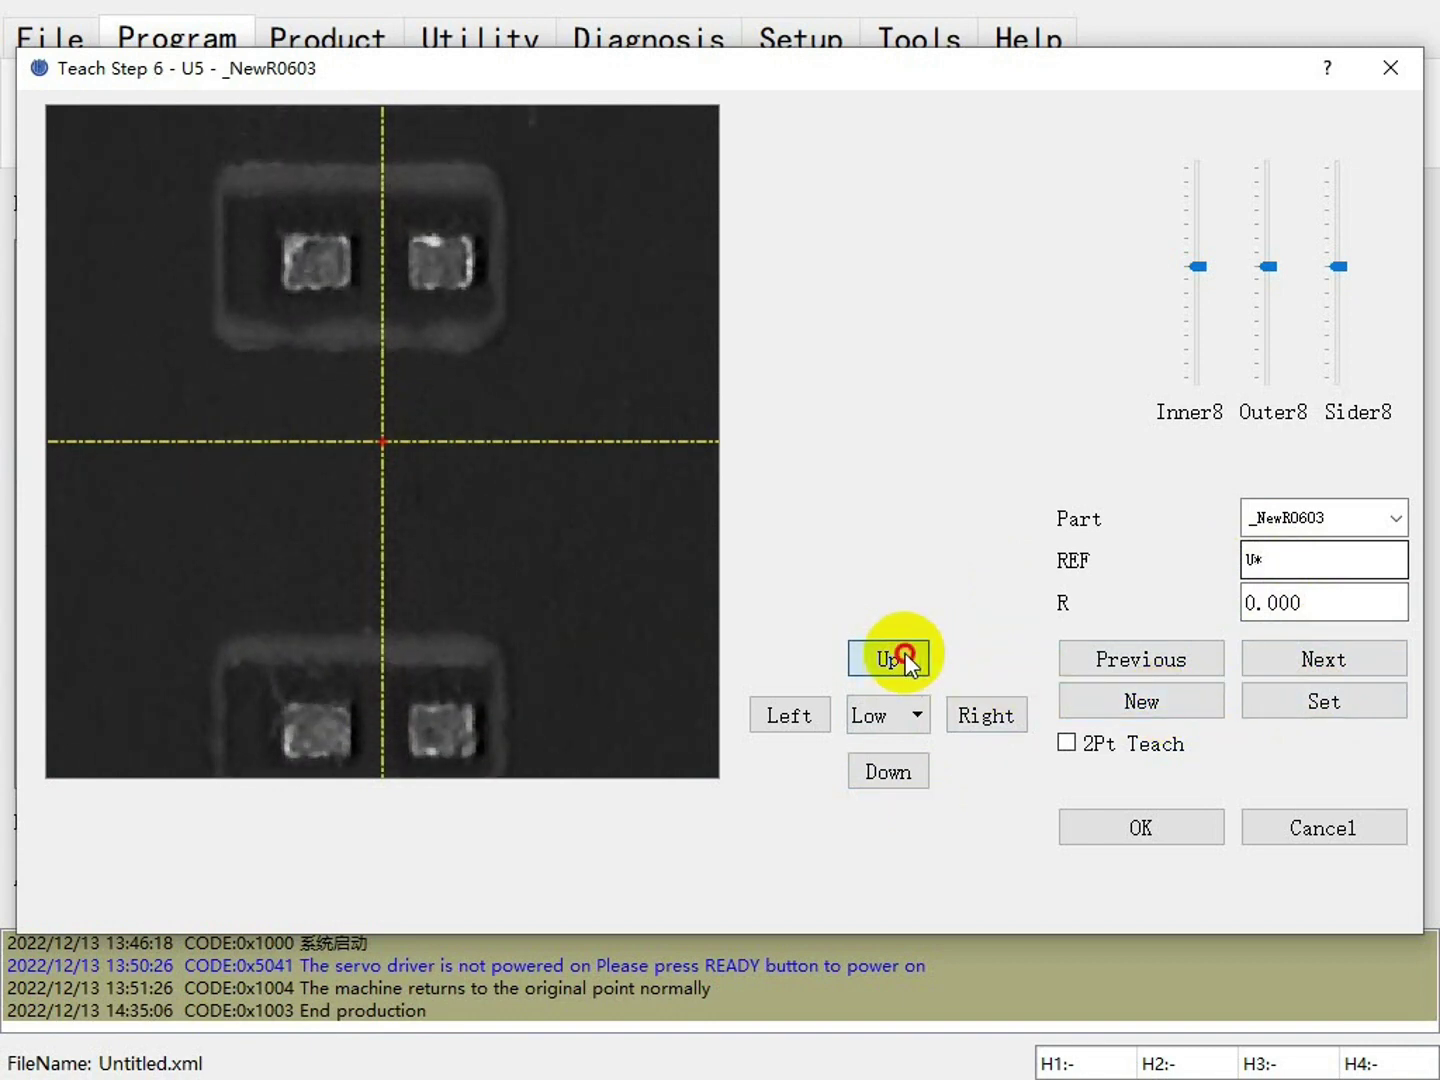
left_click(903, 657)
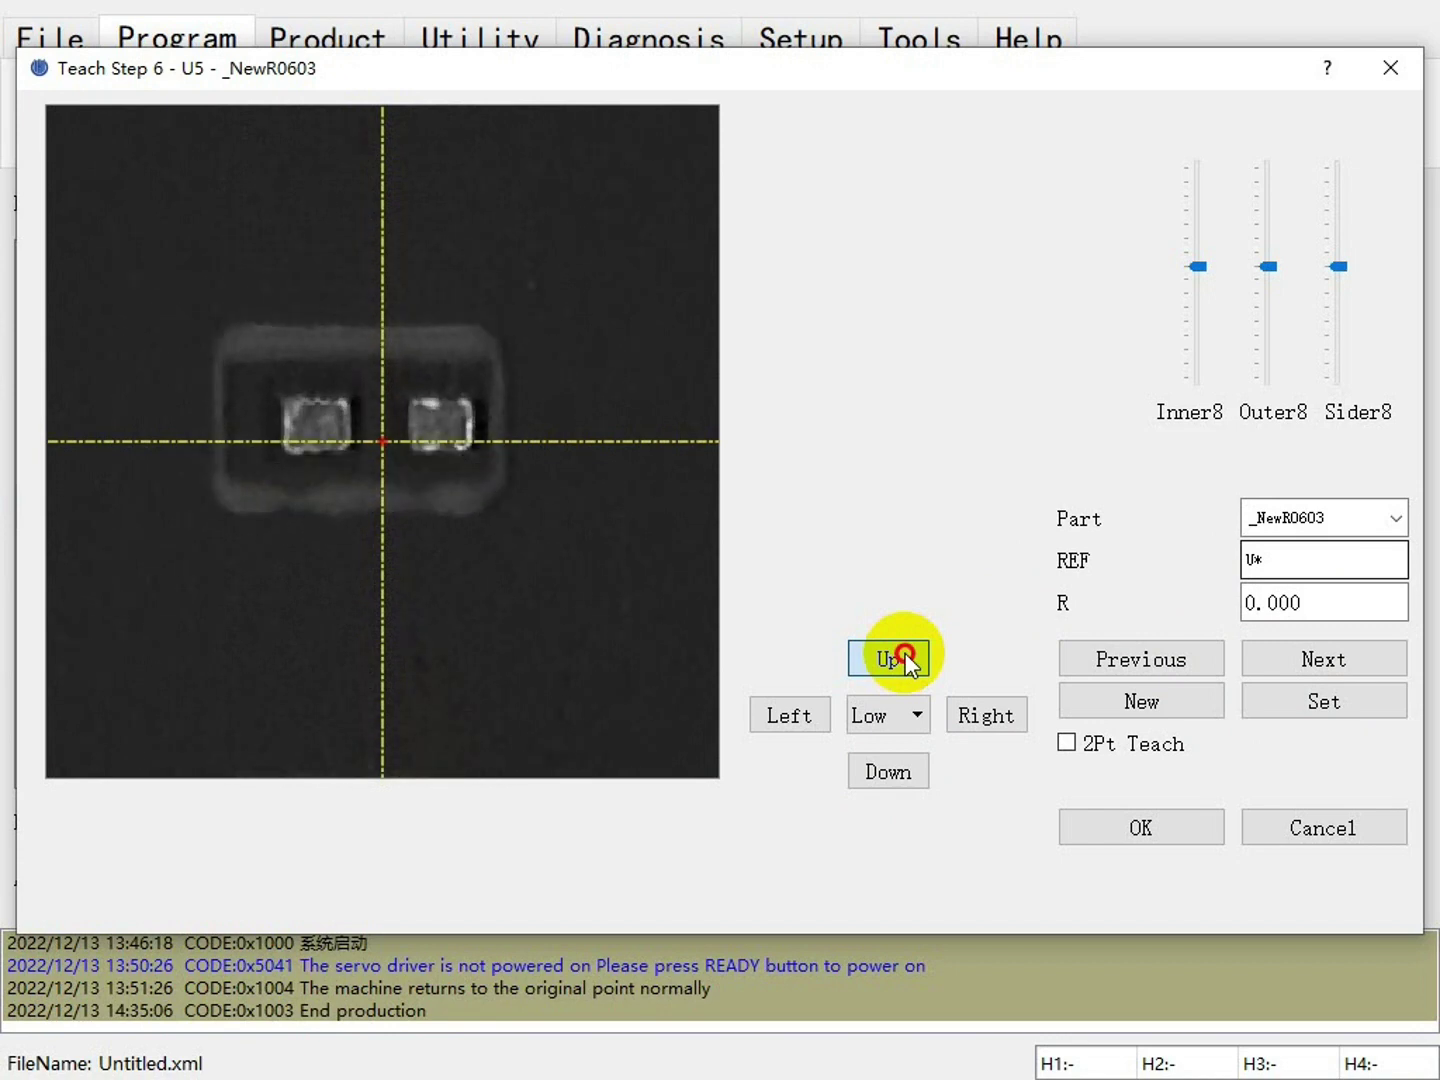
left_click(892, 775)
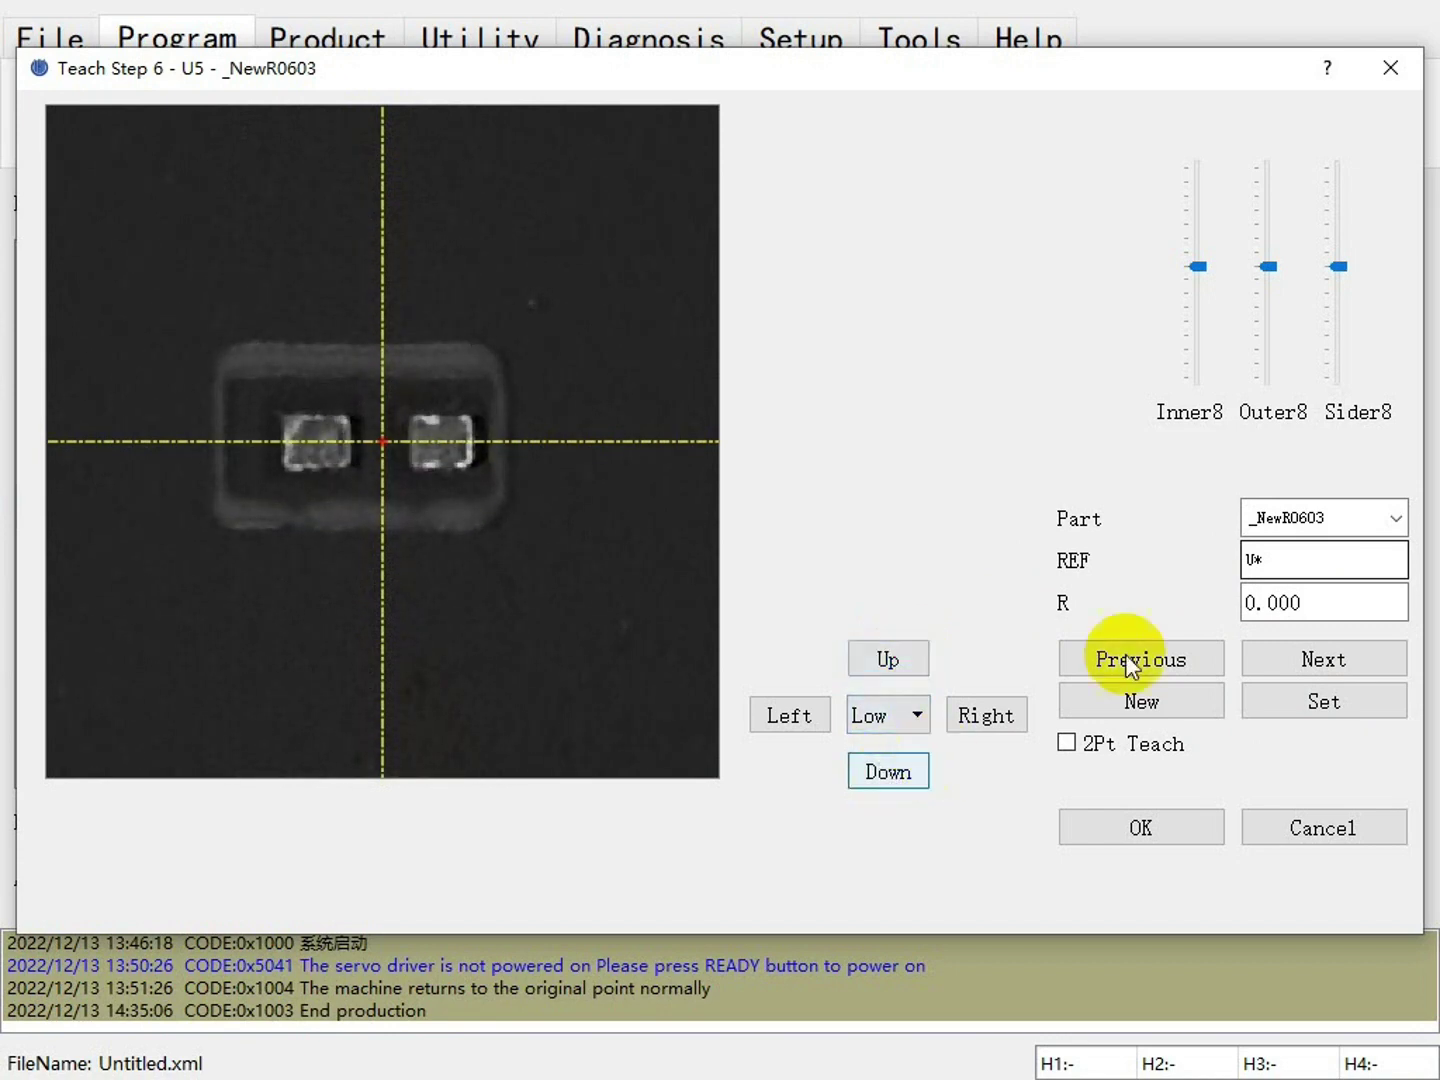
left_click(1257, 561)
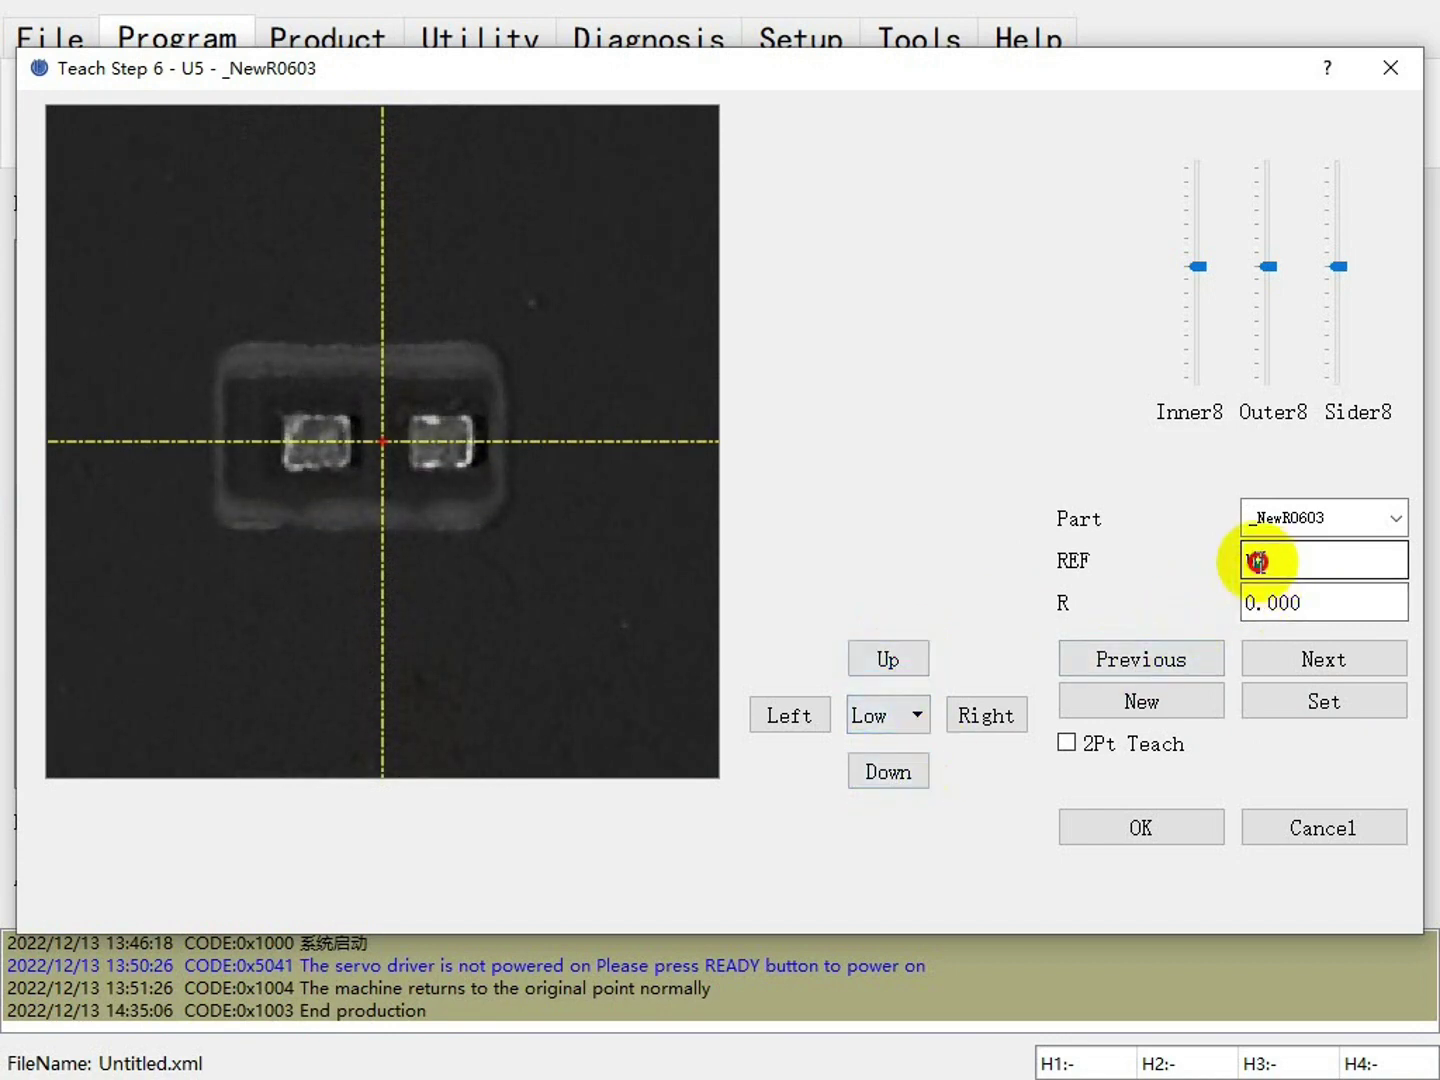
key("BackSpace")
type("6")
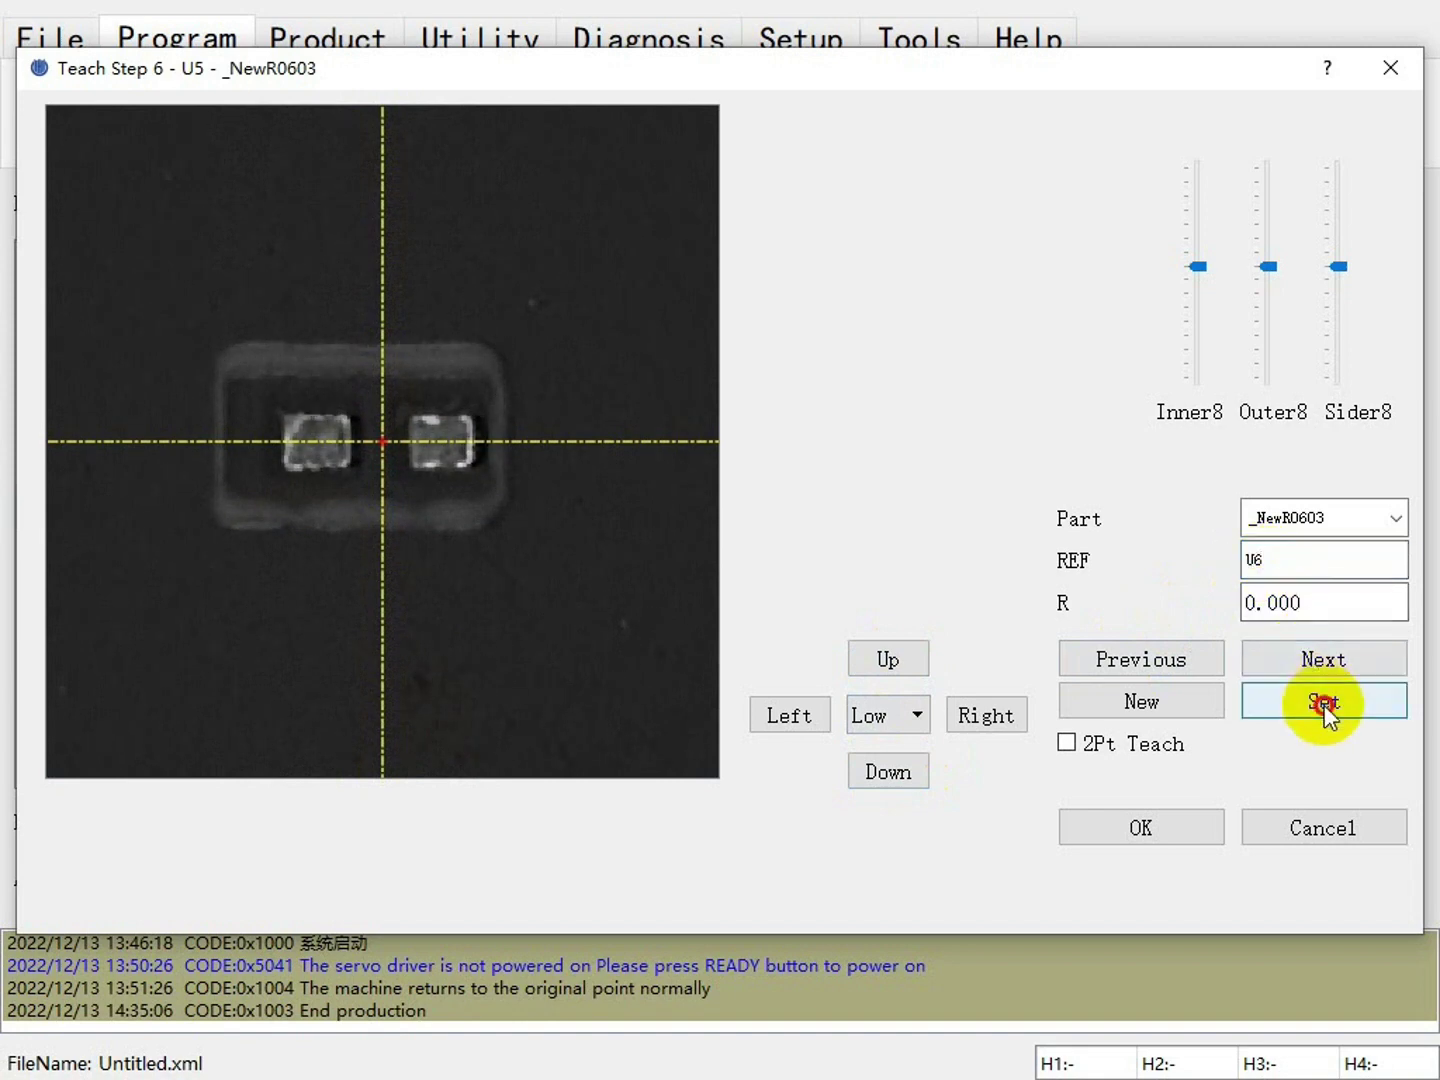
left_click(1324, 703)
Centre the following pocket, record it as placement U7, and add step 8.
left_click(898, 661)
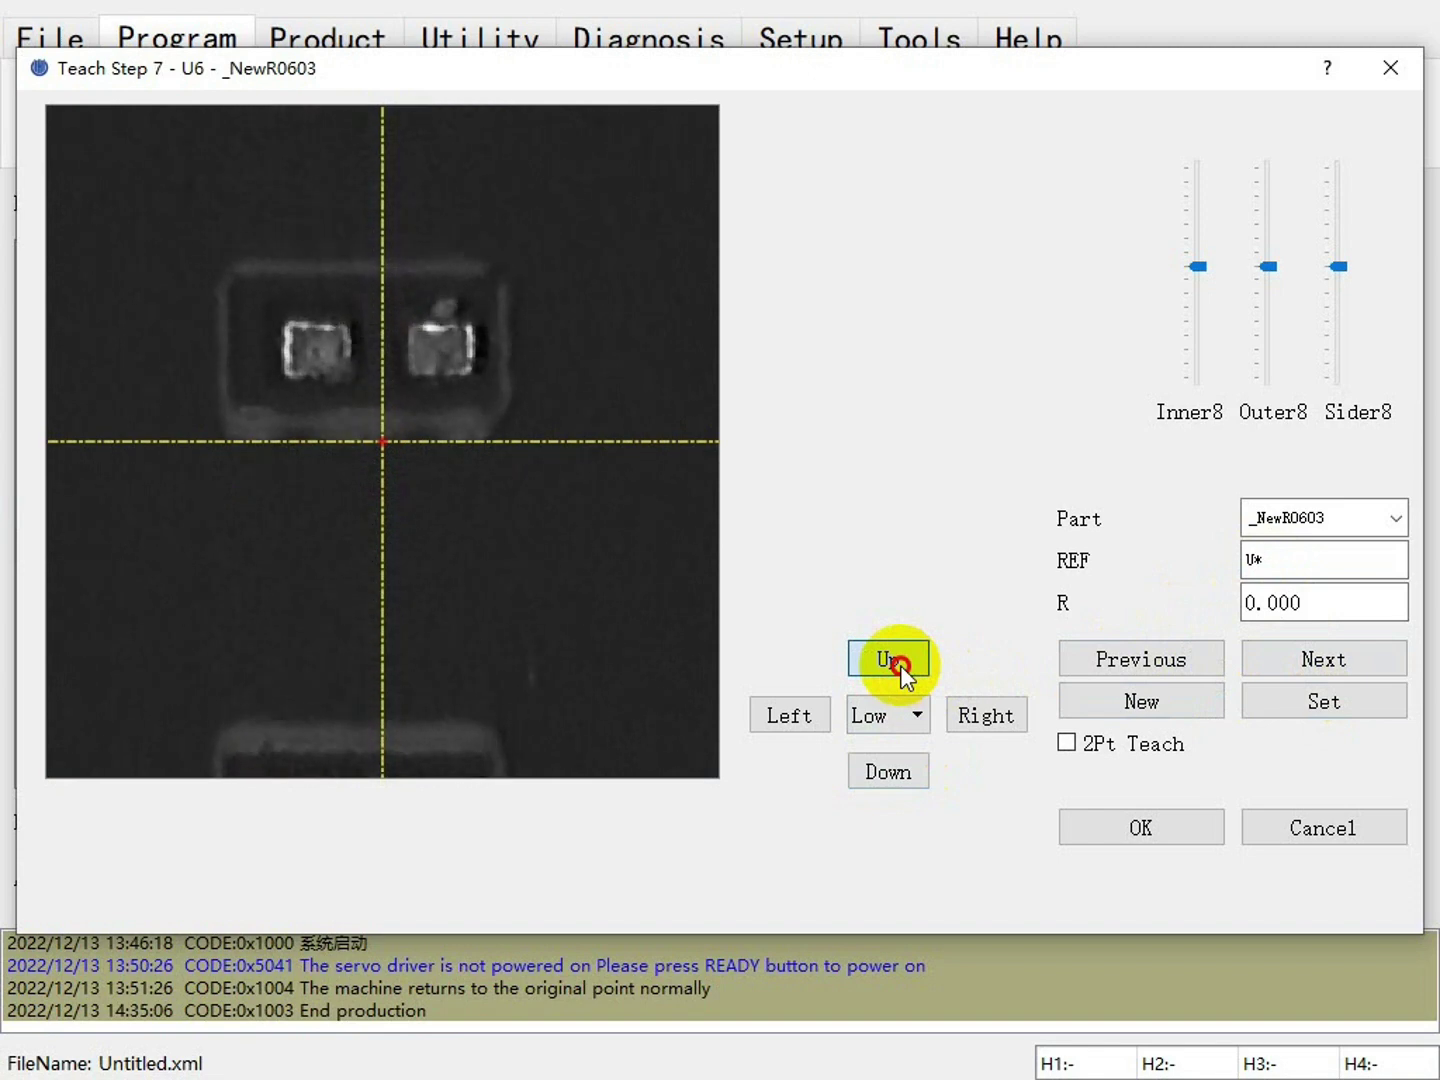
left_click(900, 665)
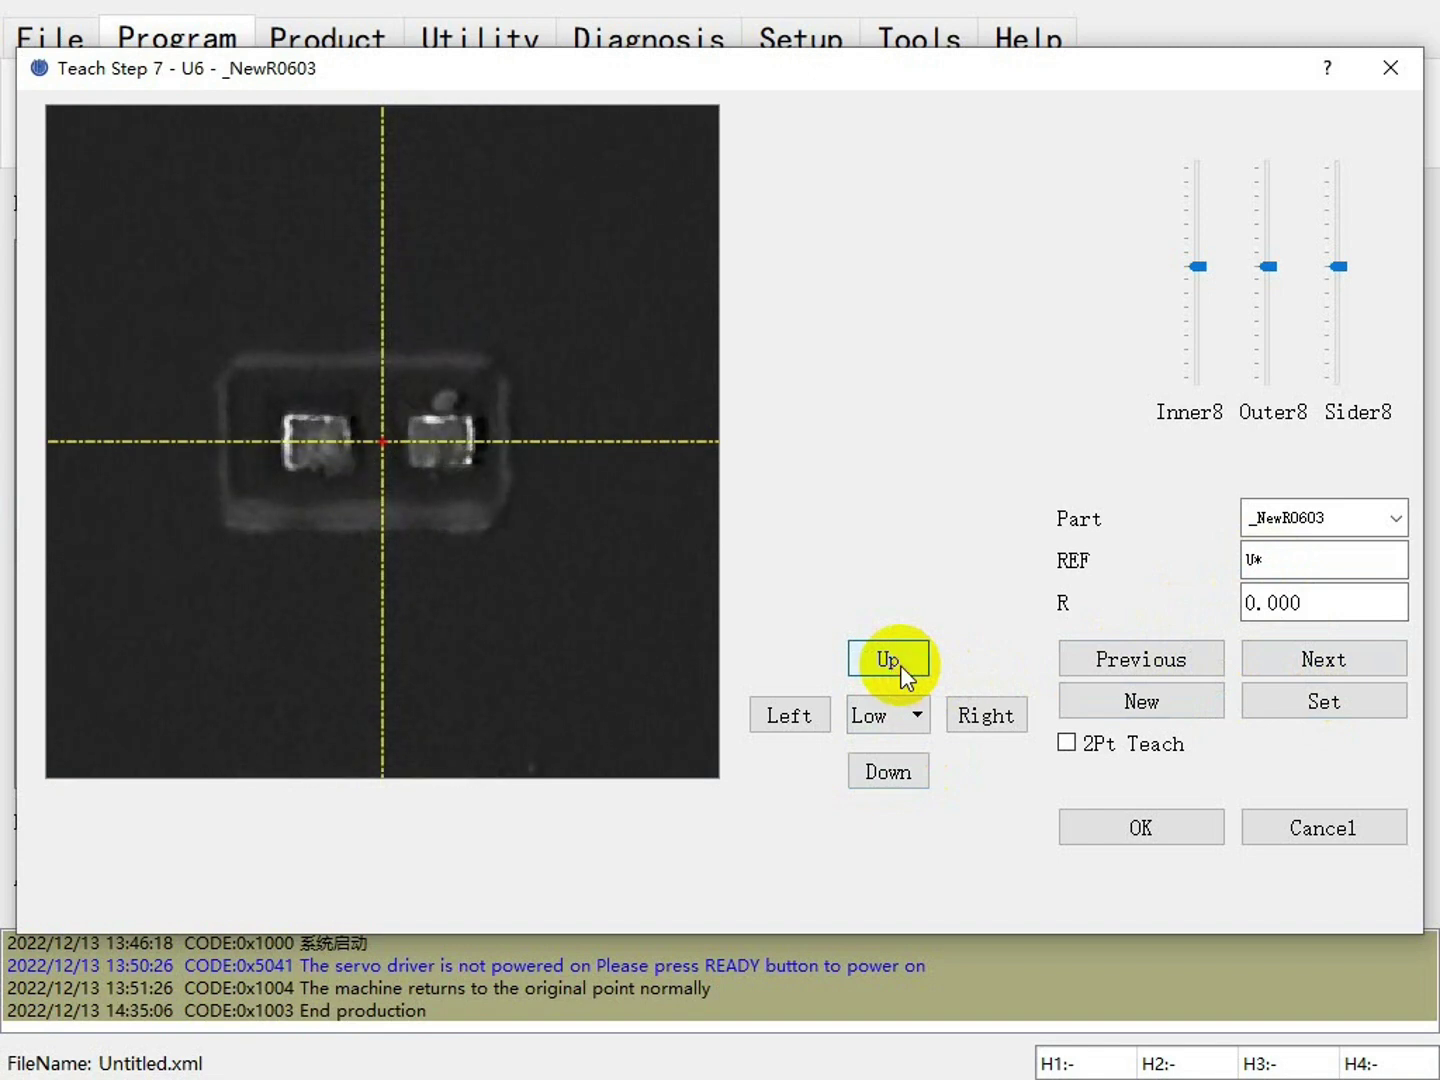
left_click(1256, 556)
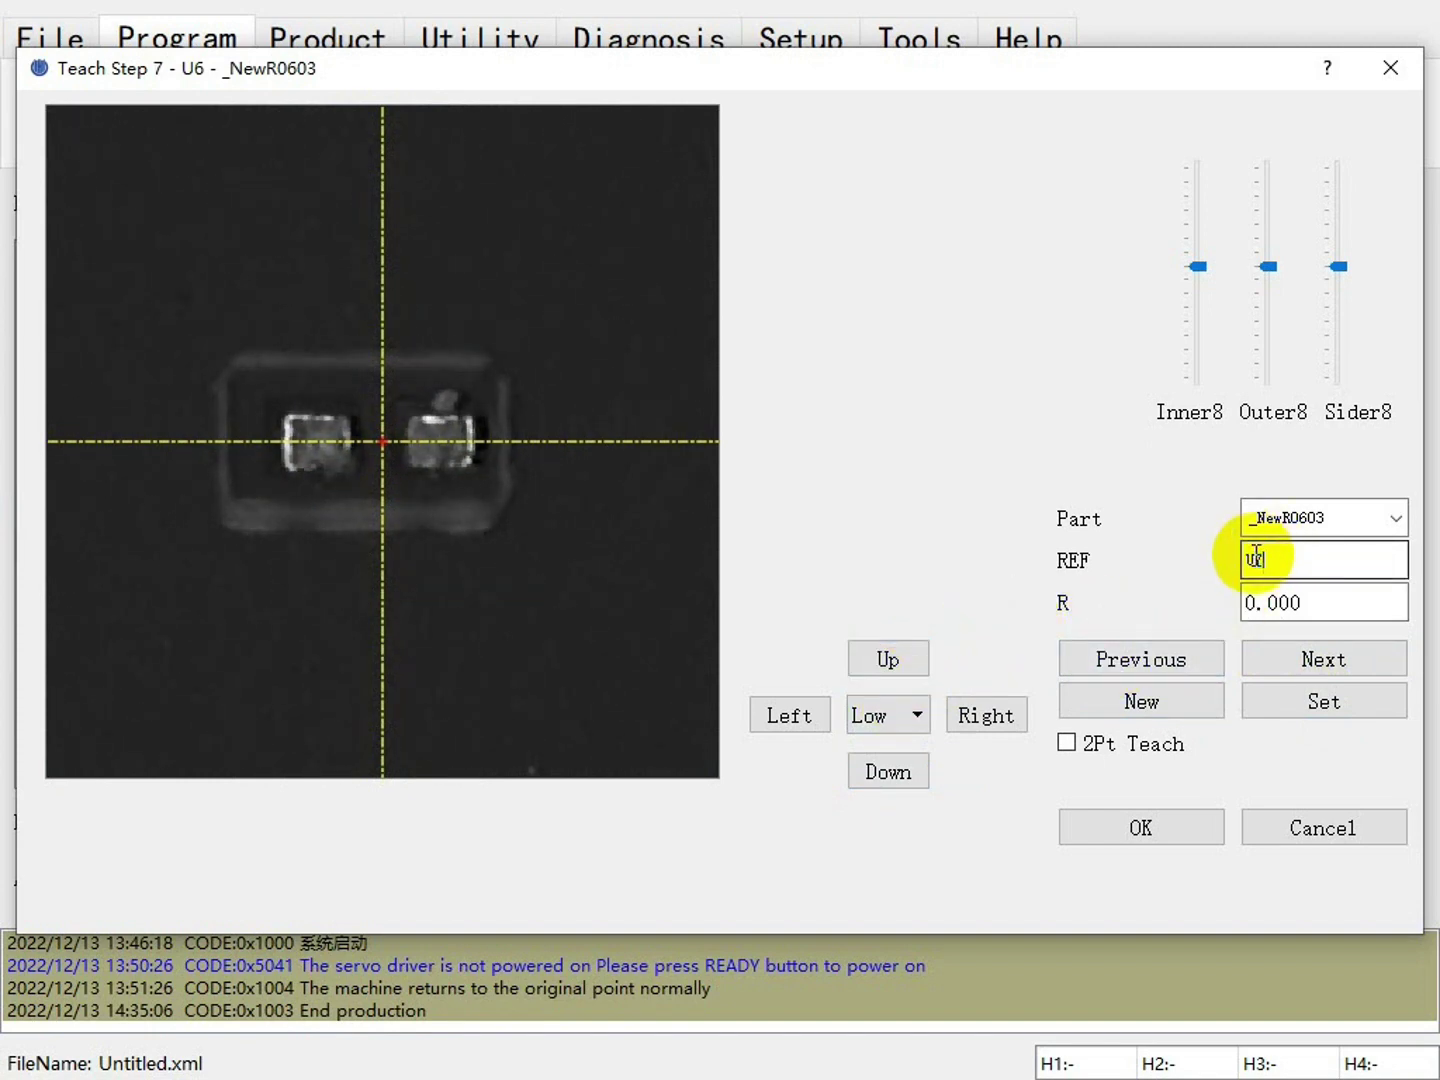
left_click(1322, 714)
left_click(1146, 707)
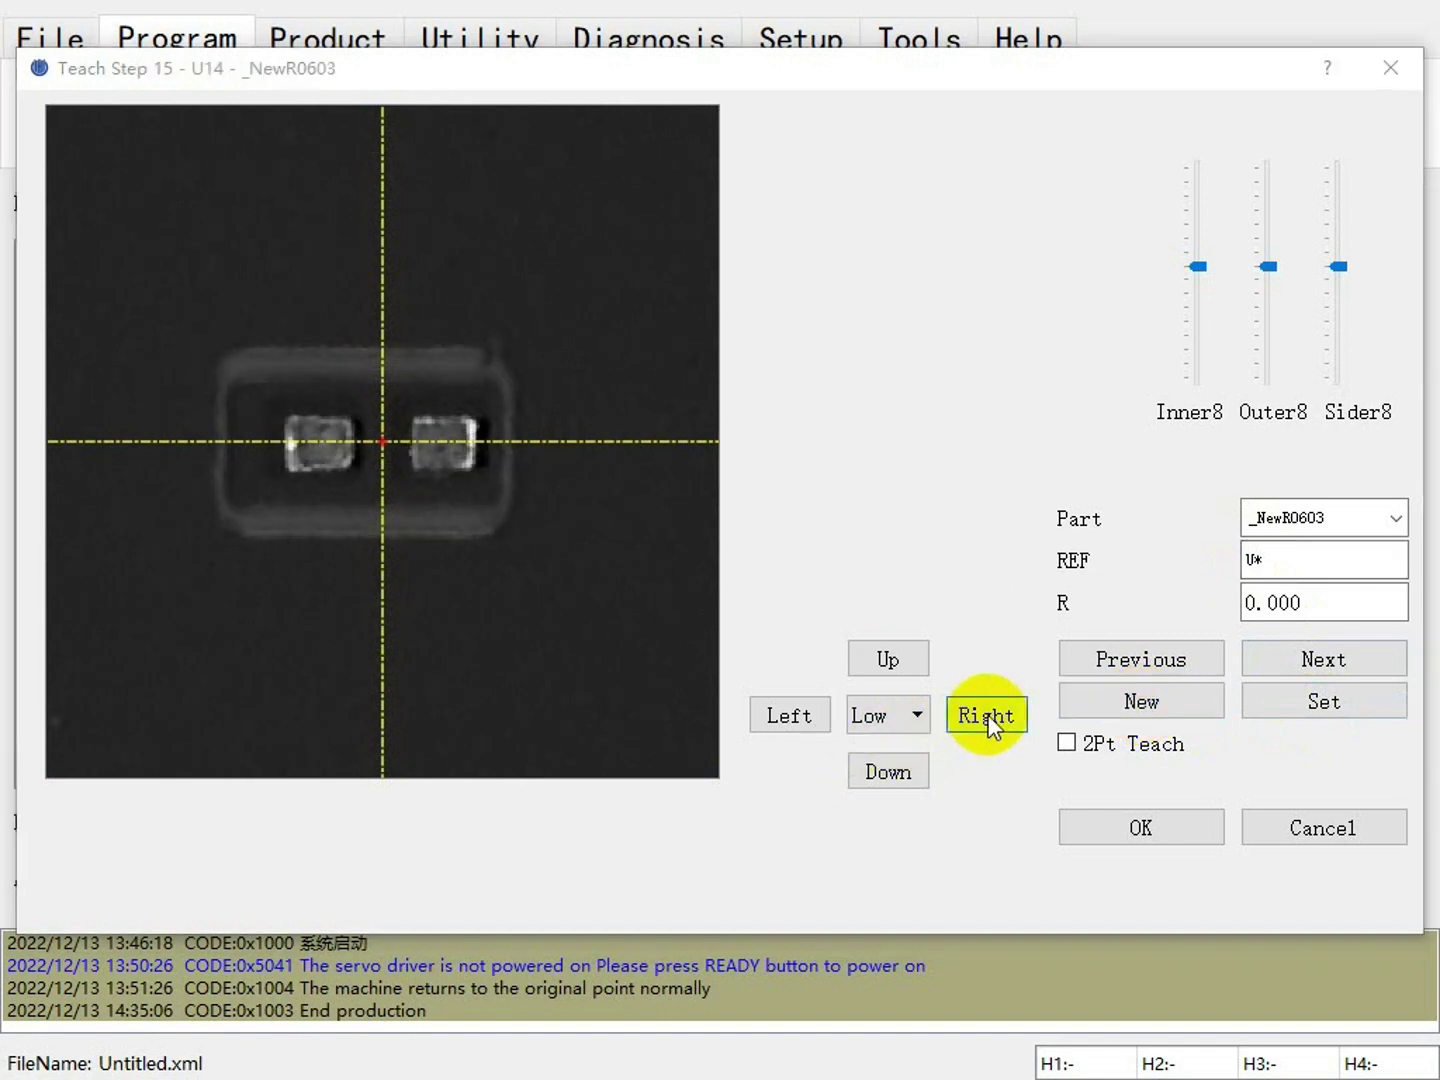
Centre the camera on the two-pad pocket, jogging right at Medium then Low speed.
left_click(987, 716)
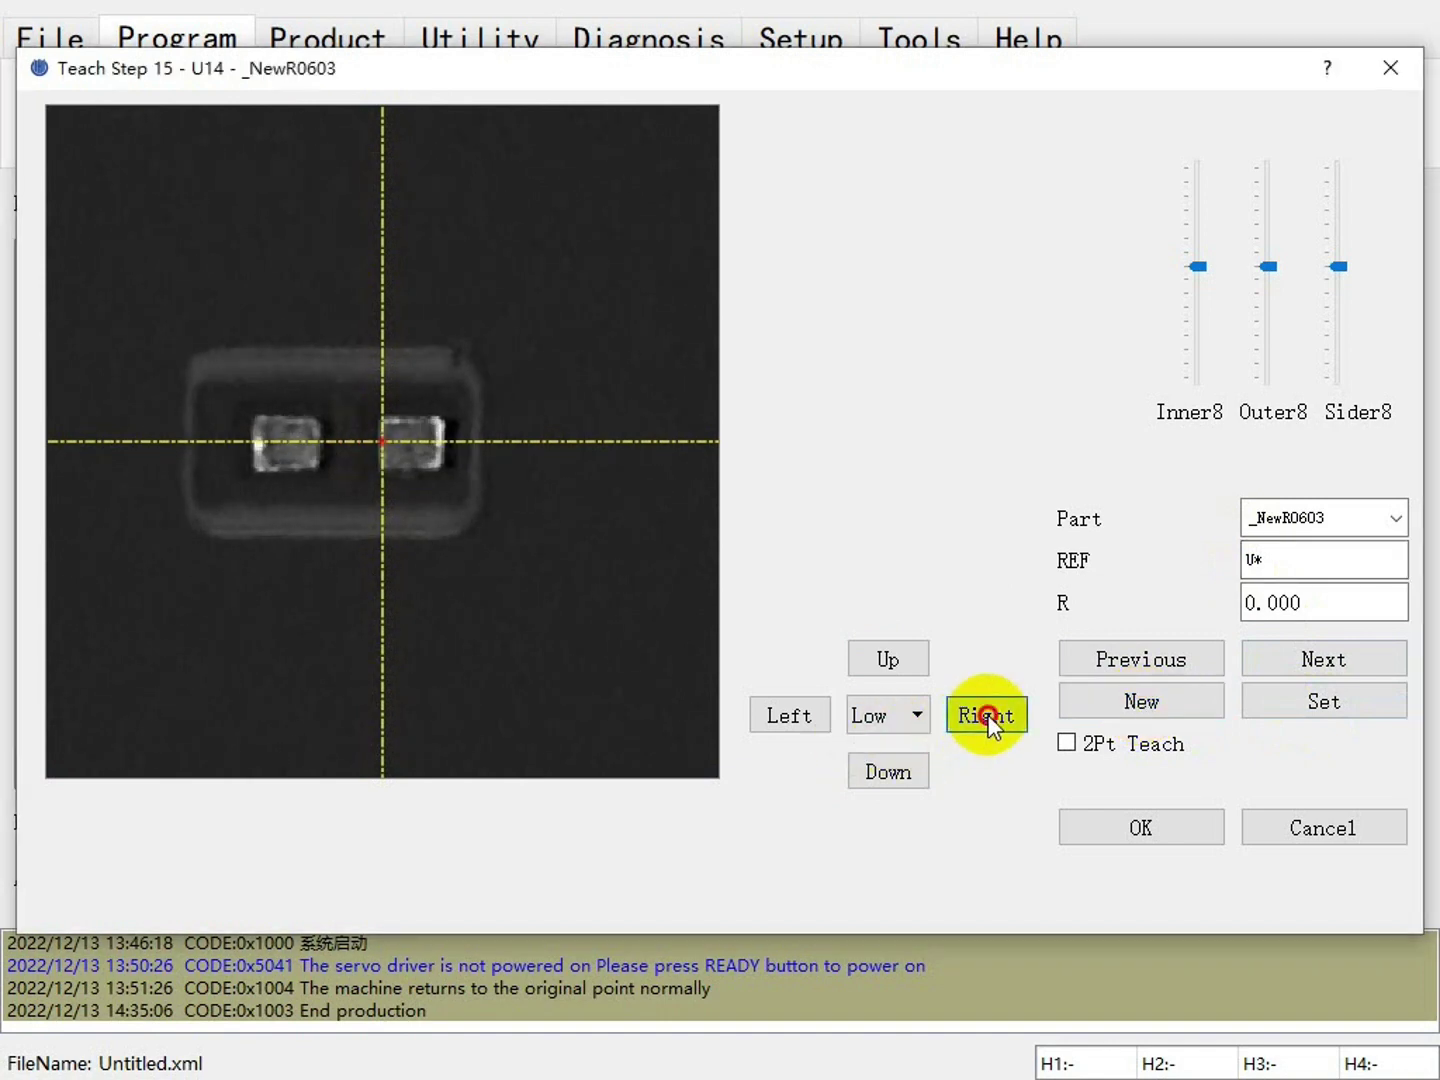
left_click(915, 716)
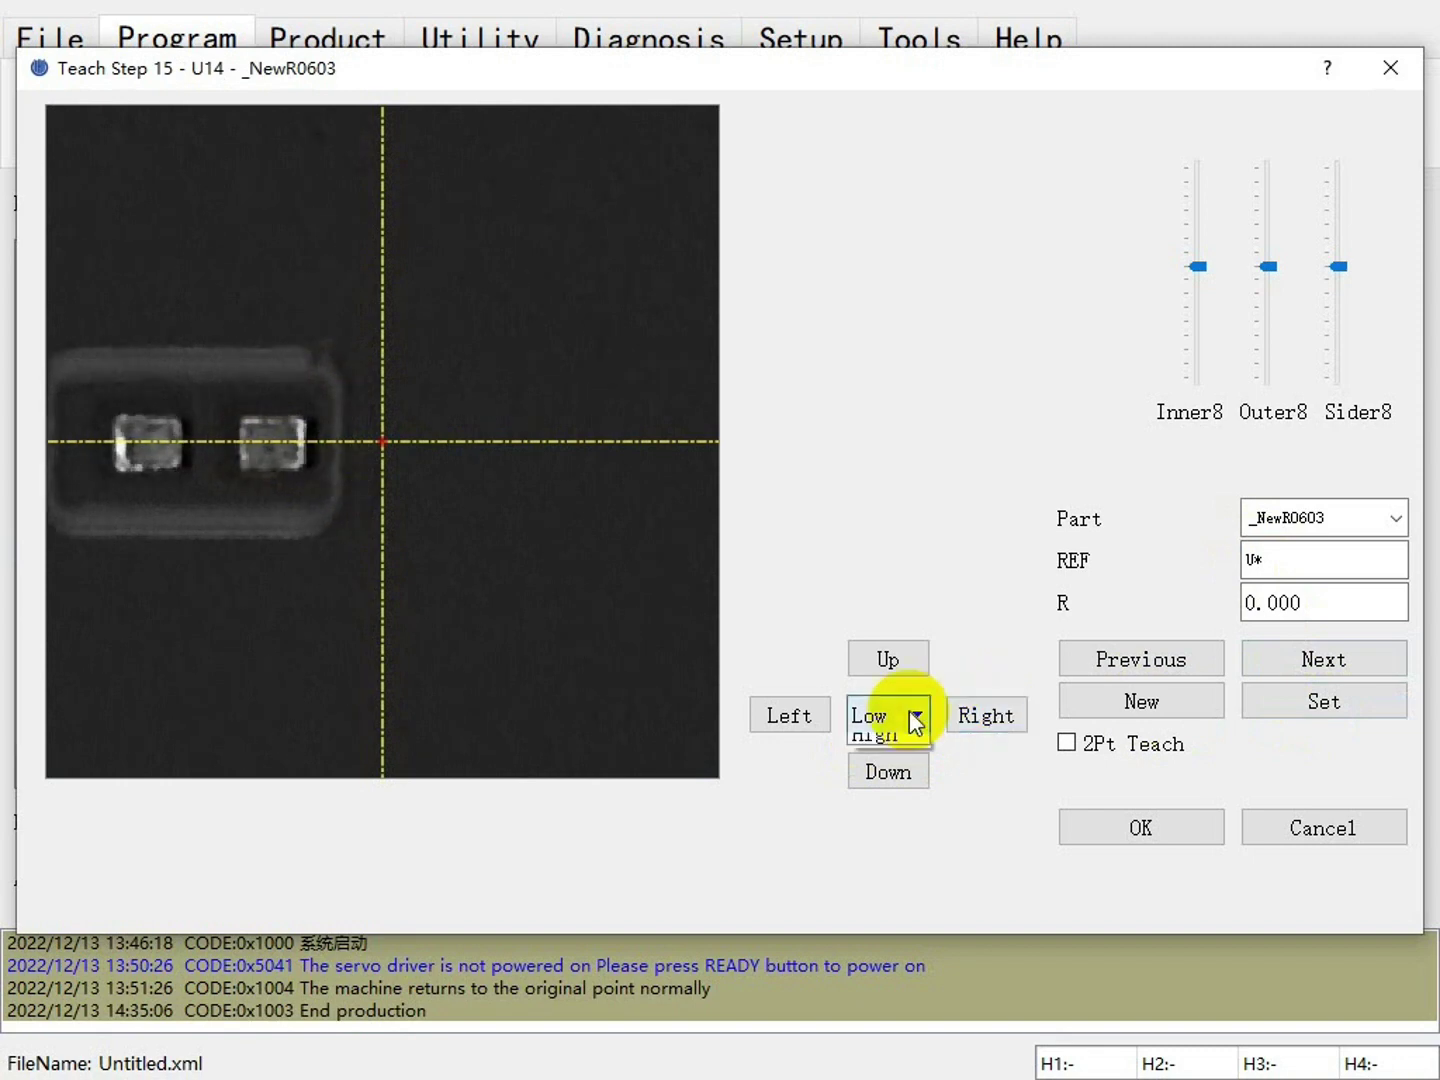
left_click(913, 769)
left_click(977, 716)
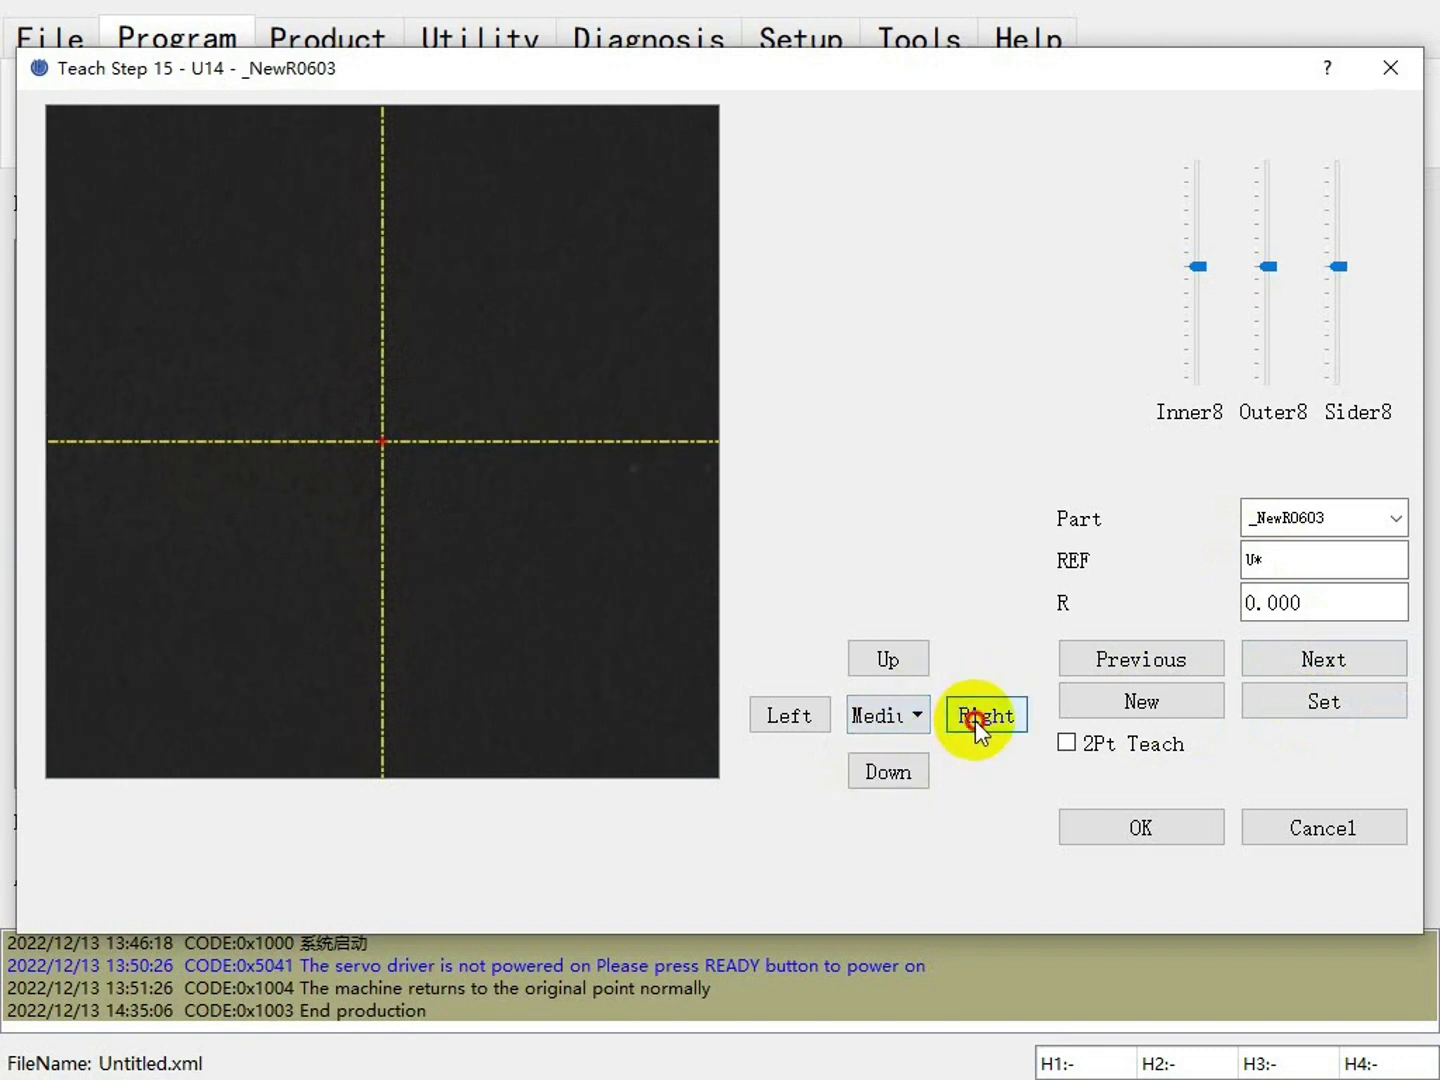
left_click(978, 716)
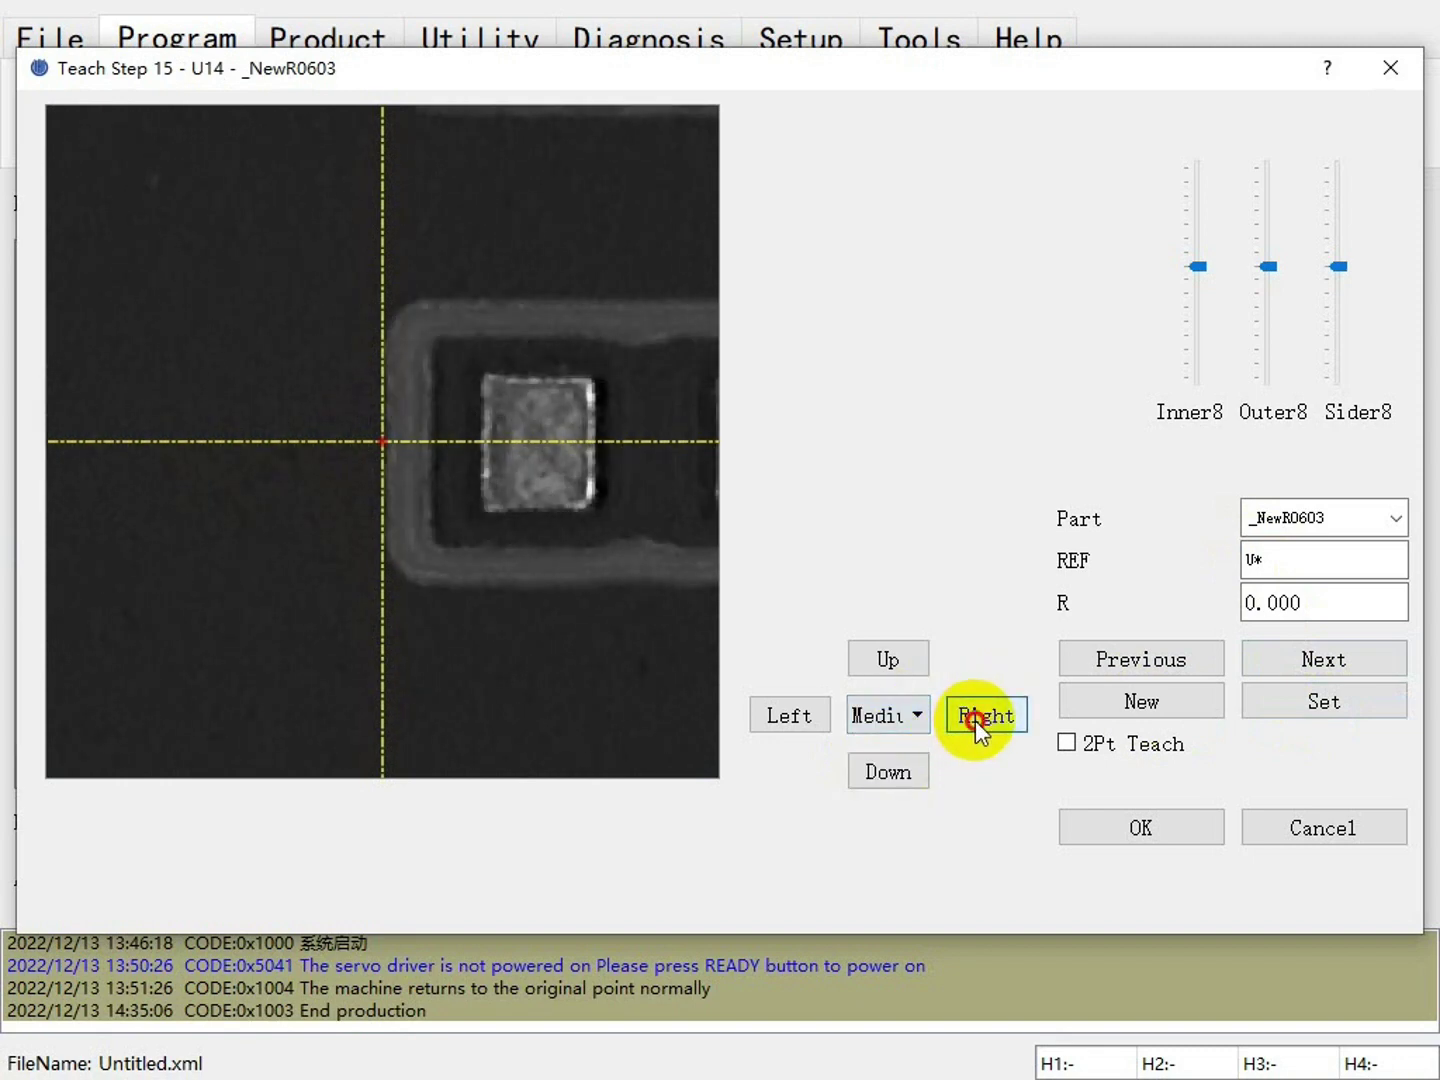
left_click(977, 715)
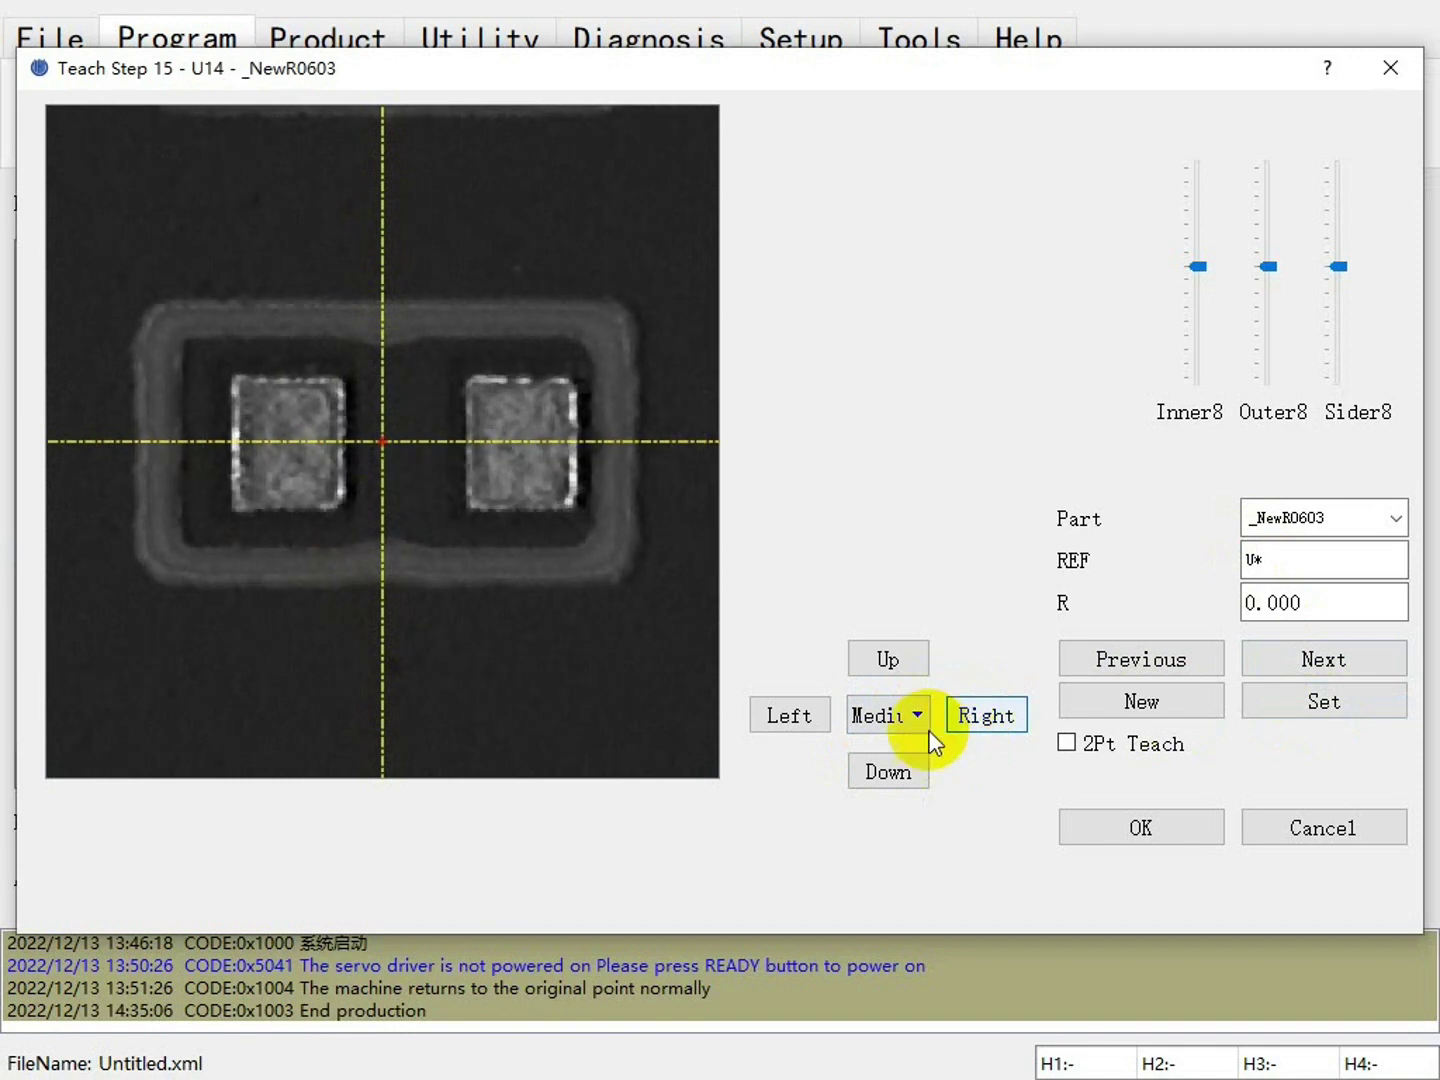
left_click(905, 716)
left_click(885, 747)
left_click(979, 716)
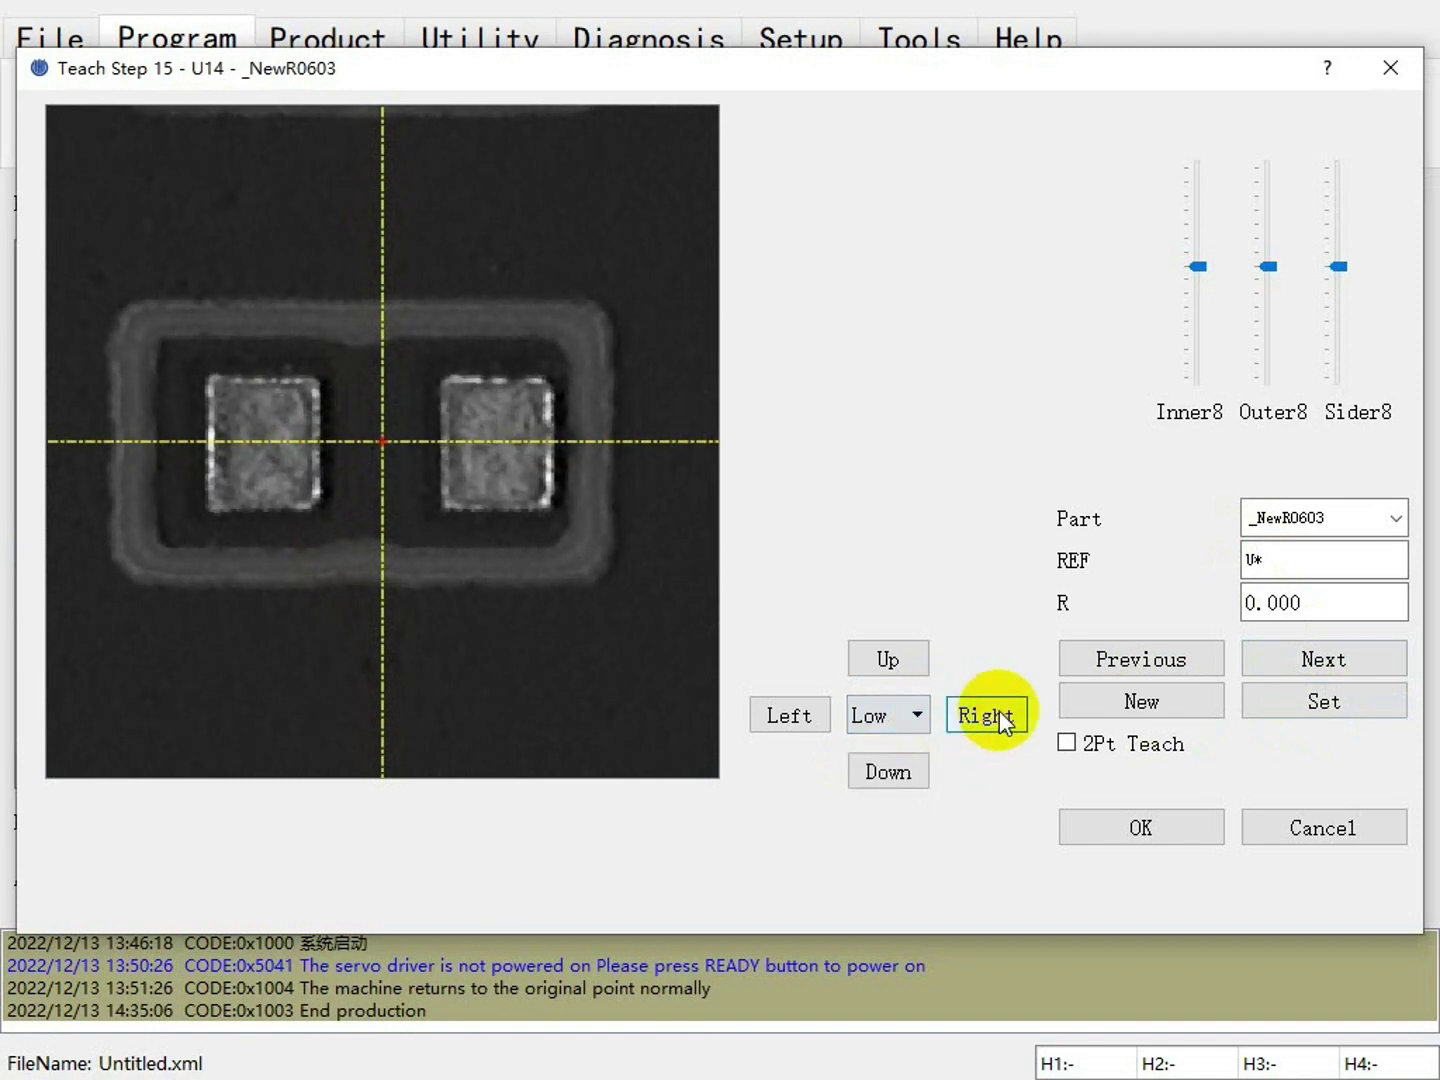
Record this pocket as placement Q1 with part _NewR1005 and add another step.
left_click(1396, 518)
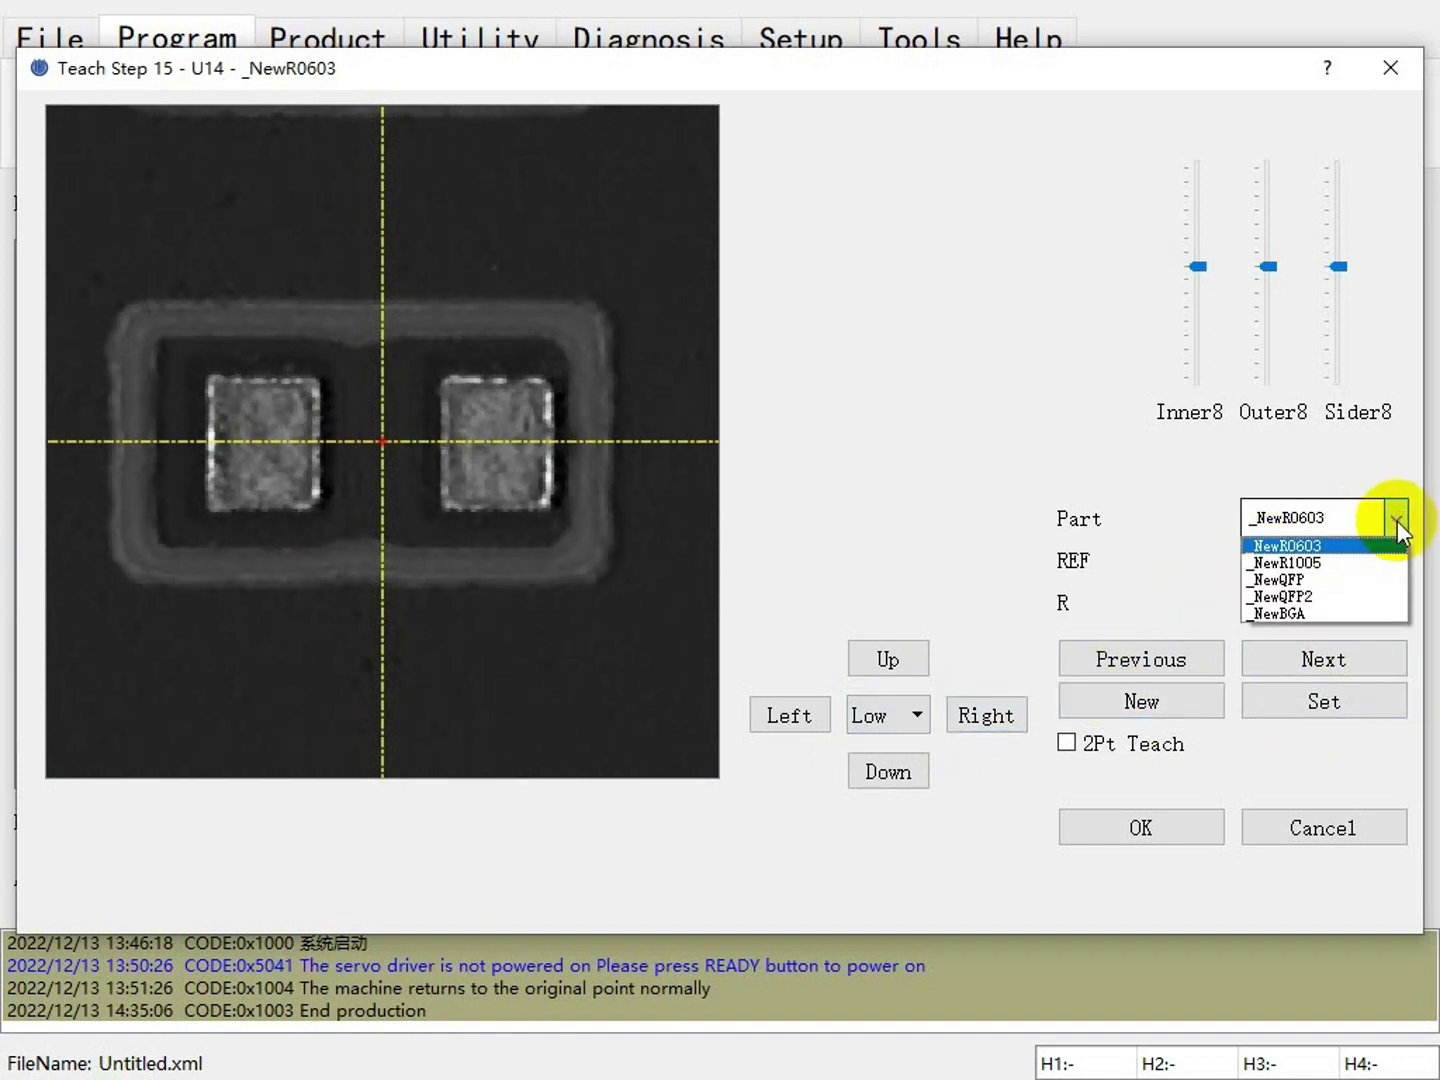
left_click(1353, 562)
left_click_drag(1315, 560, 1250, 557)
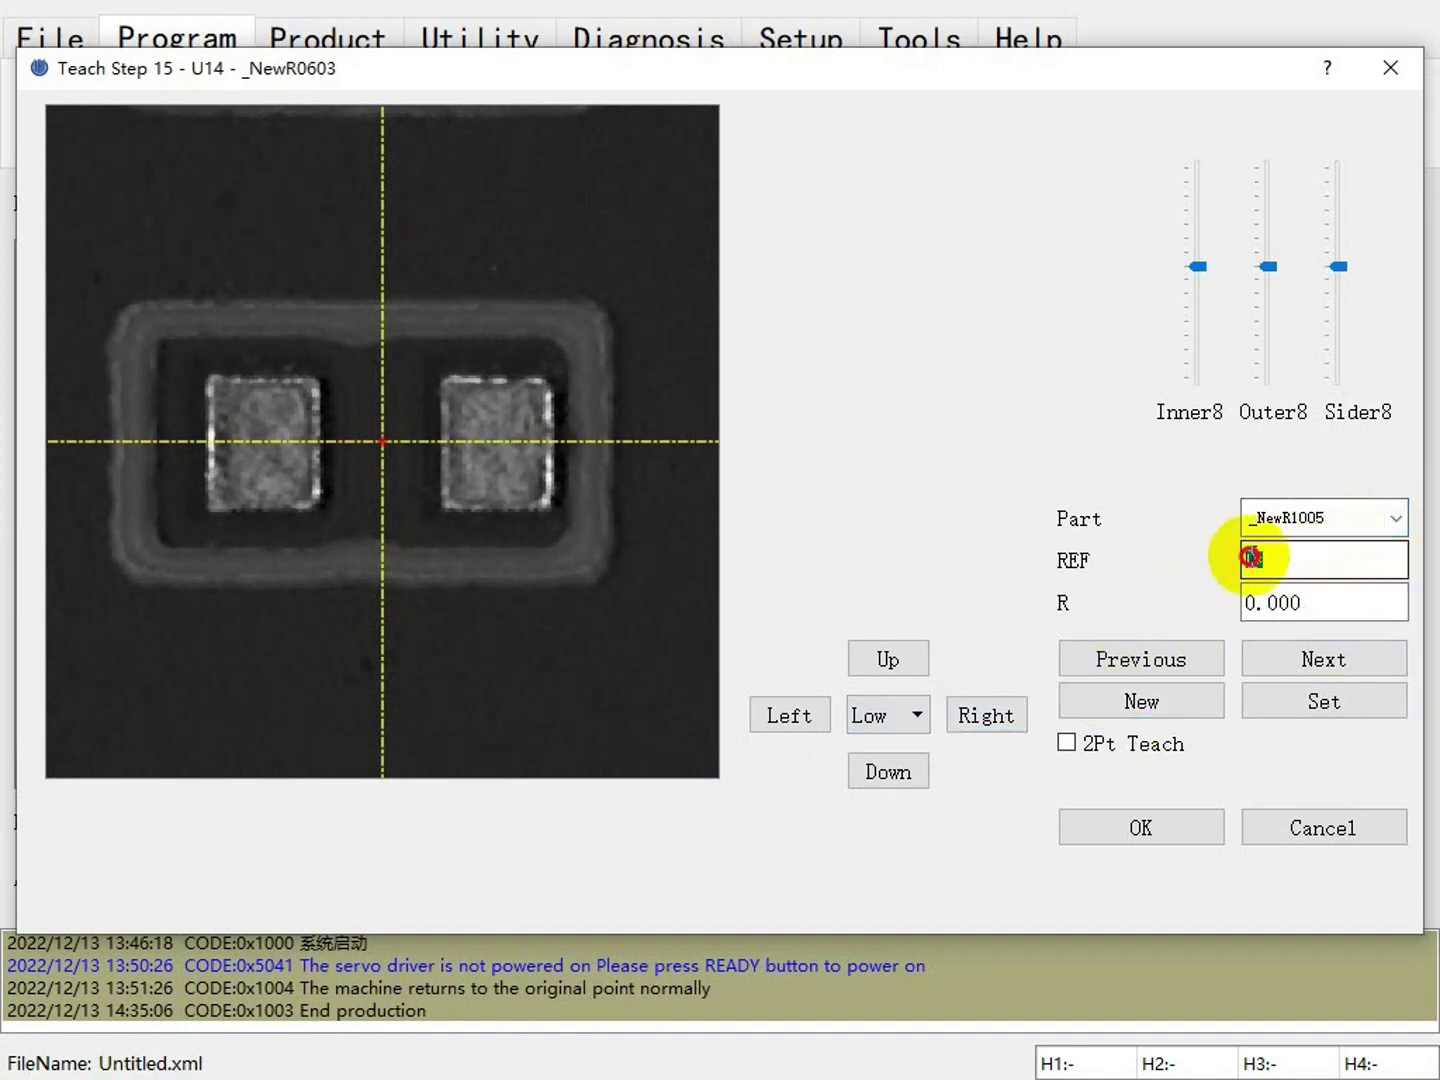
type("Q1")
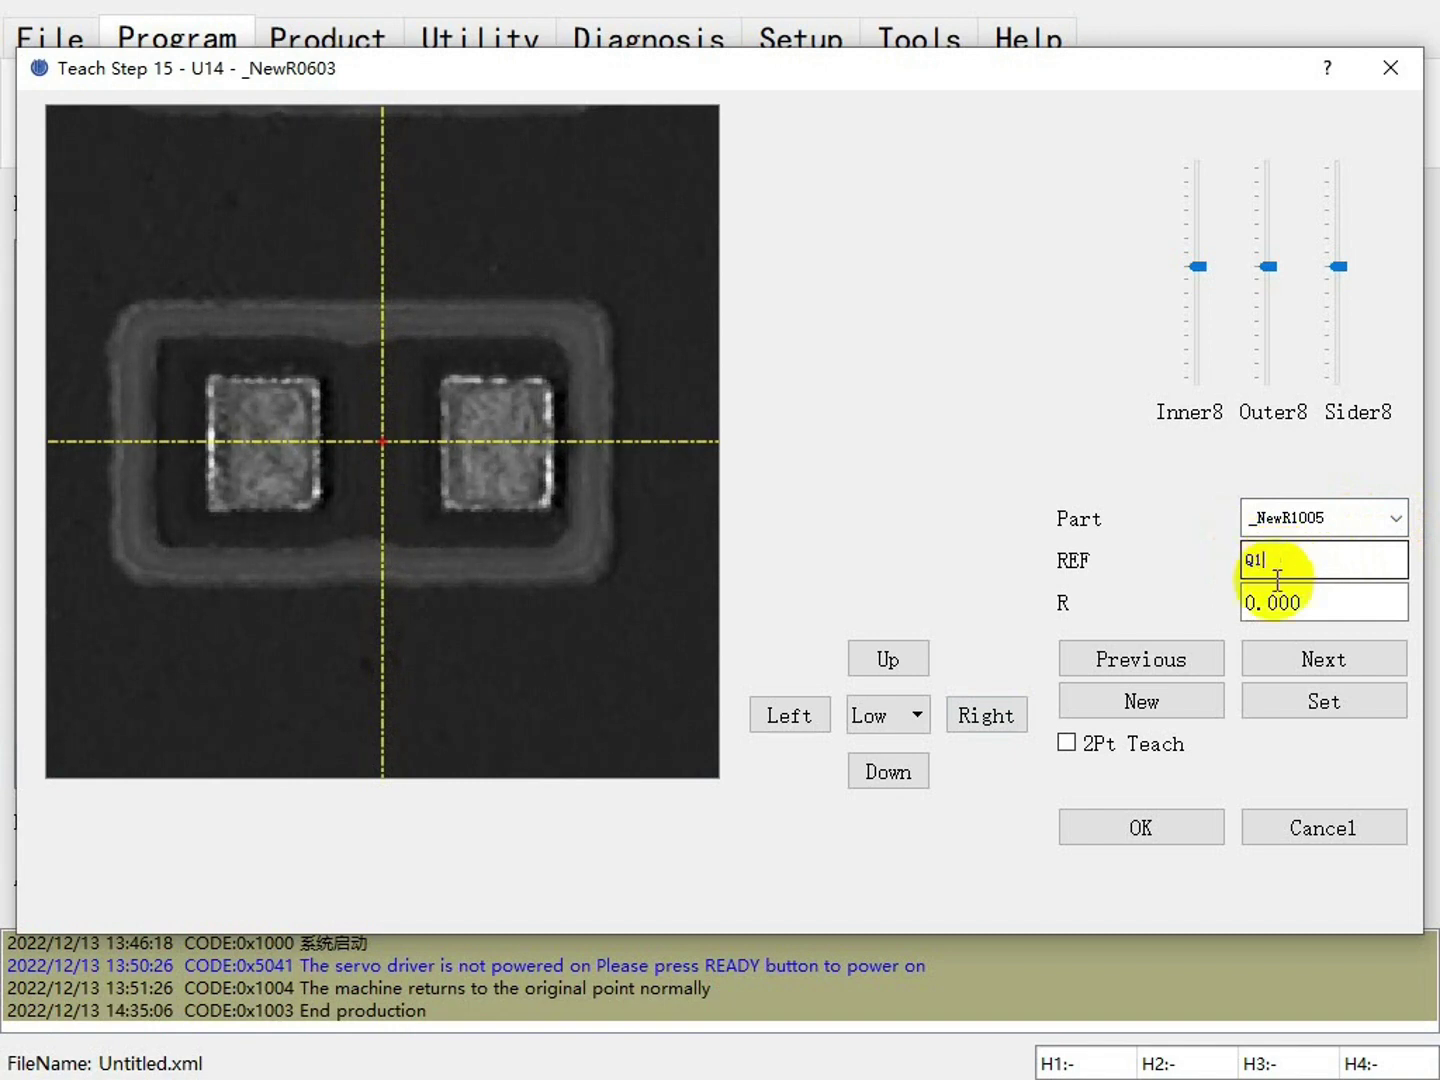
left_click(1296, 706)
left_click(1146, 704)
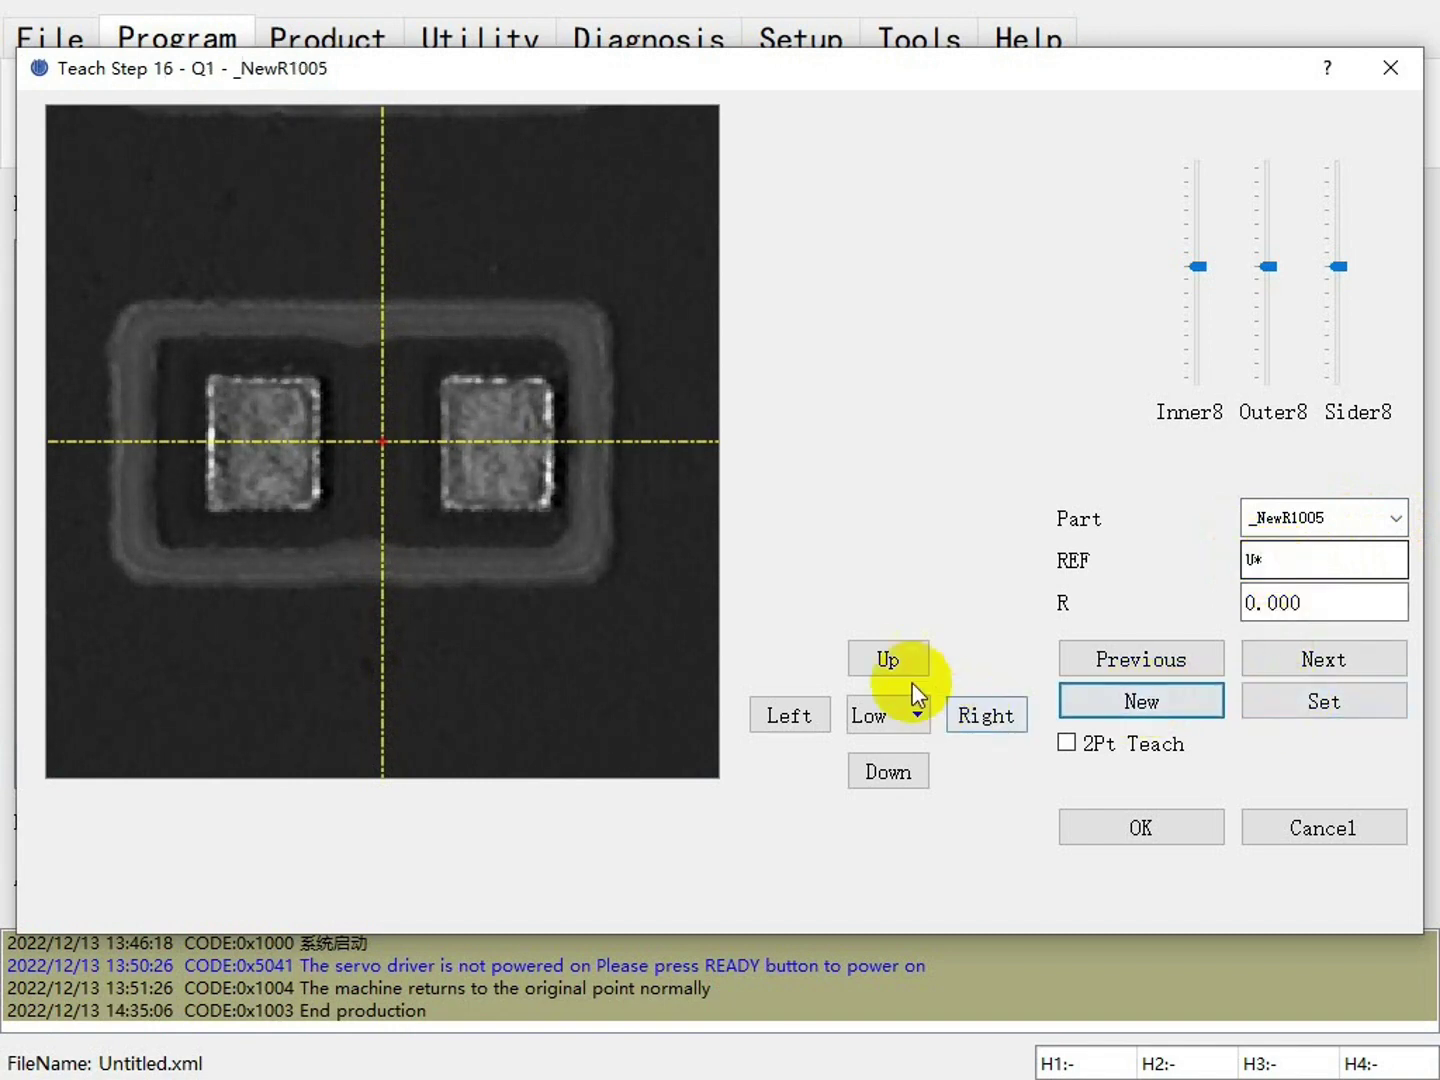
Jog up to the next pockets and record them as placements Q2 and Q3.
left_click(889, 660)
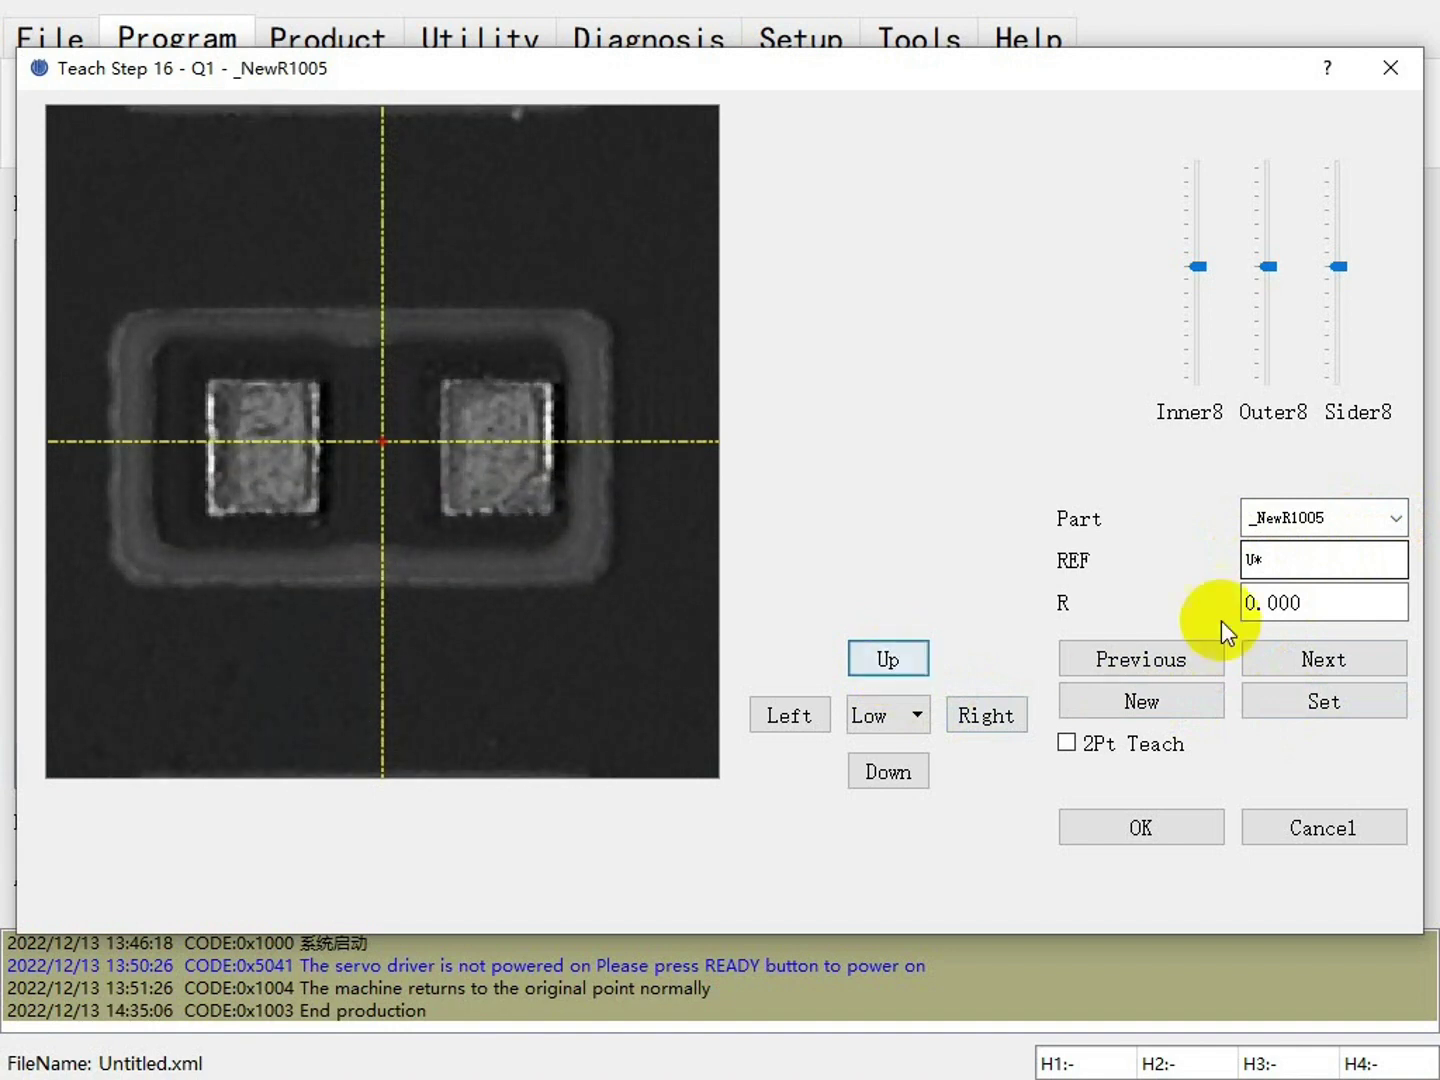
double_click(1249, 561)
type("Q2")
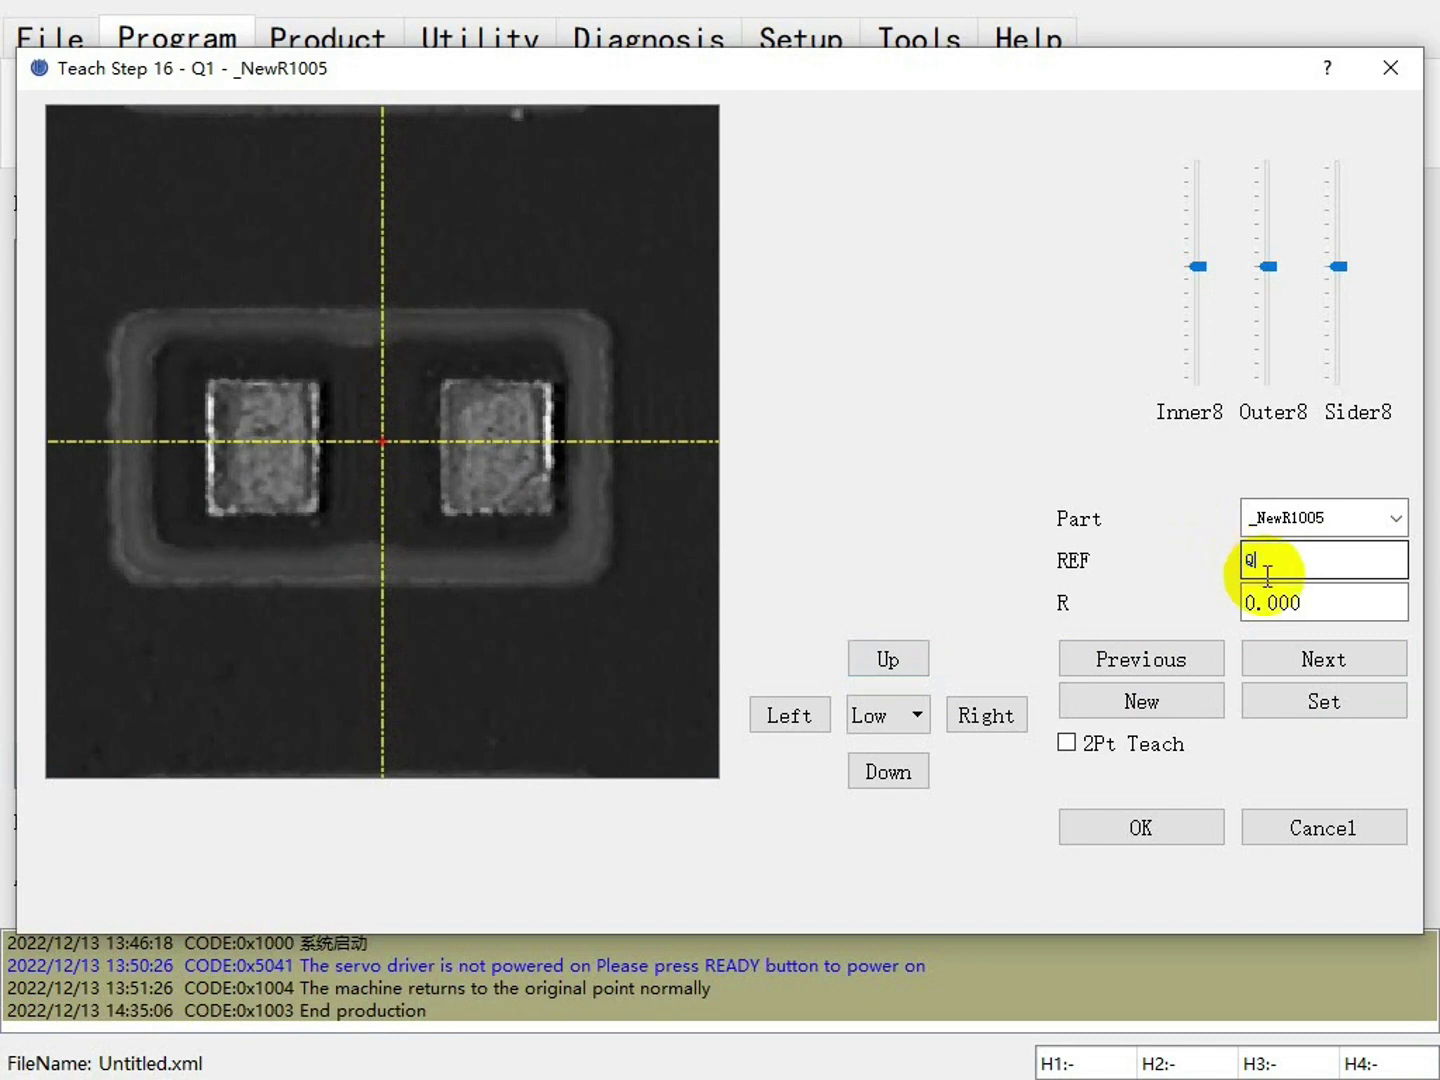
left_click(1292, 697)
left_click(1186, 698)
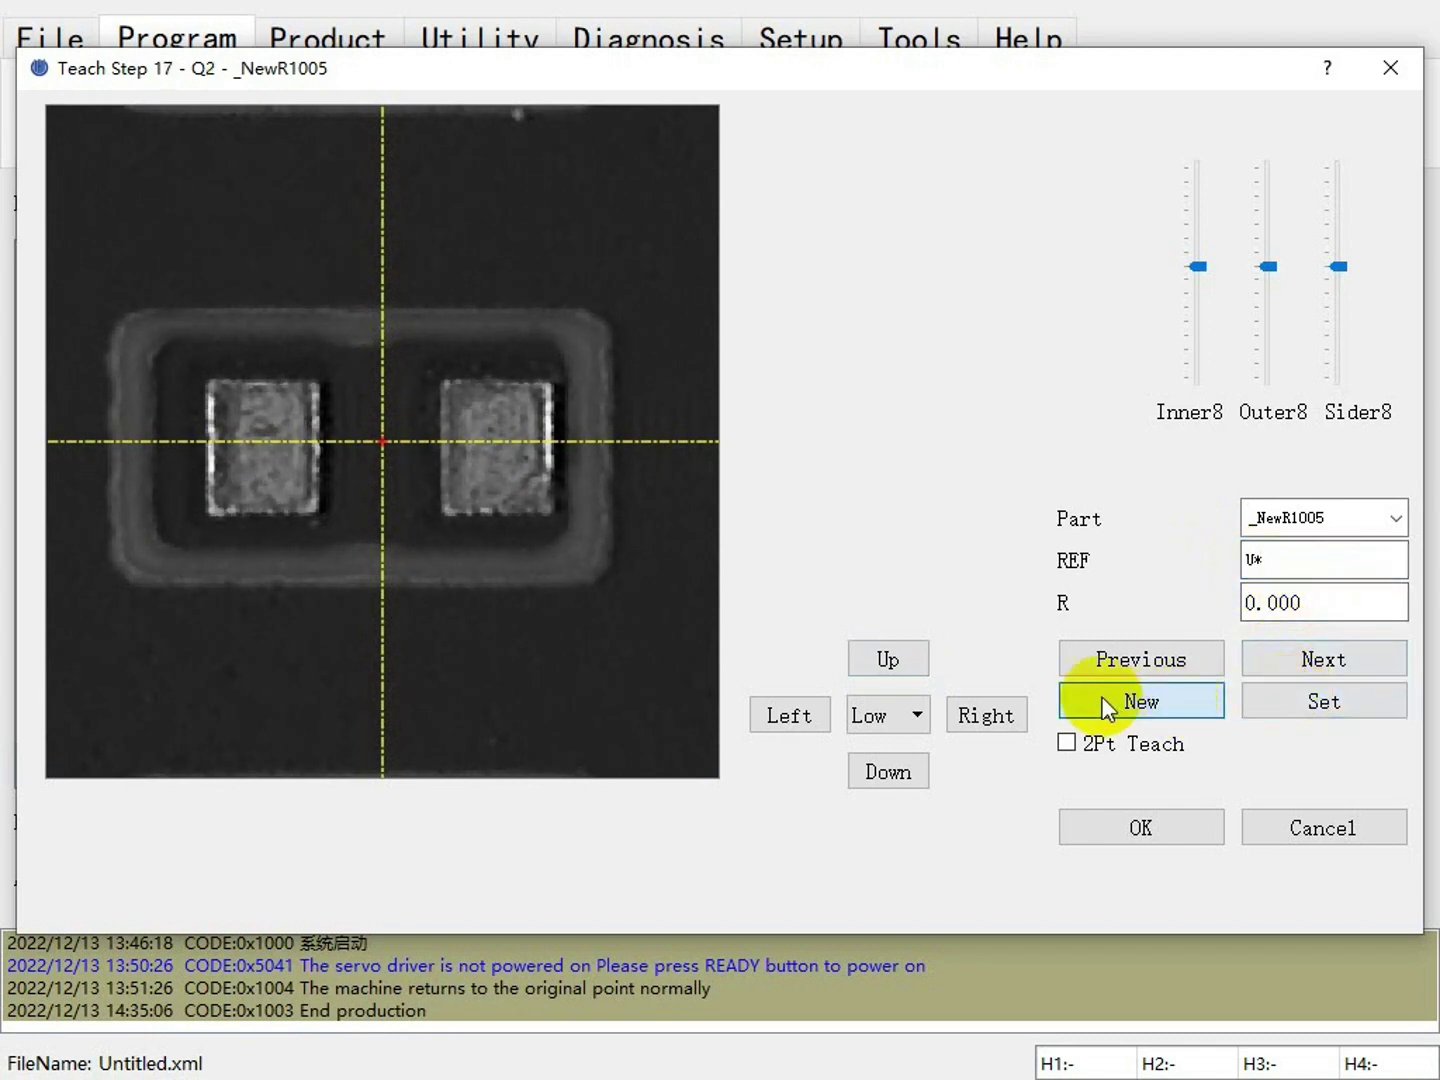
left_click(896, 660)
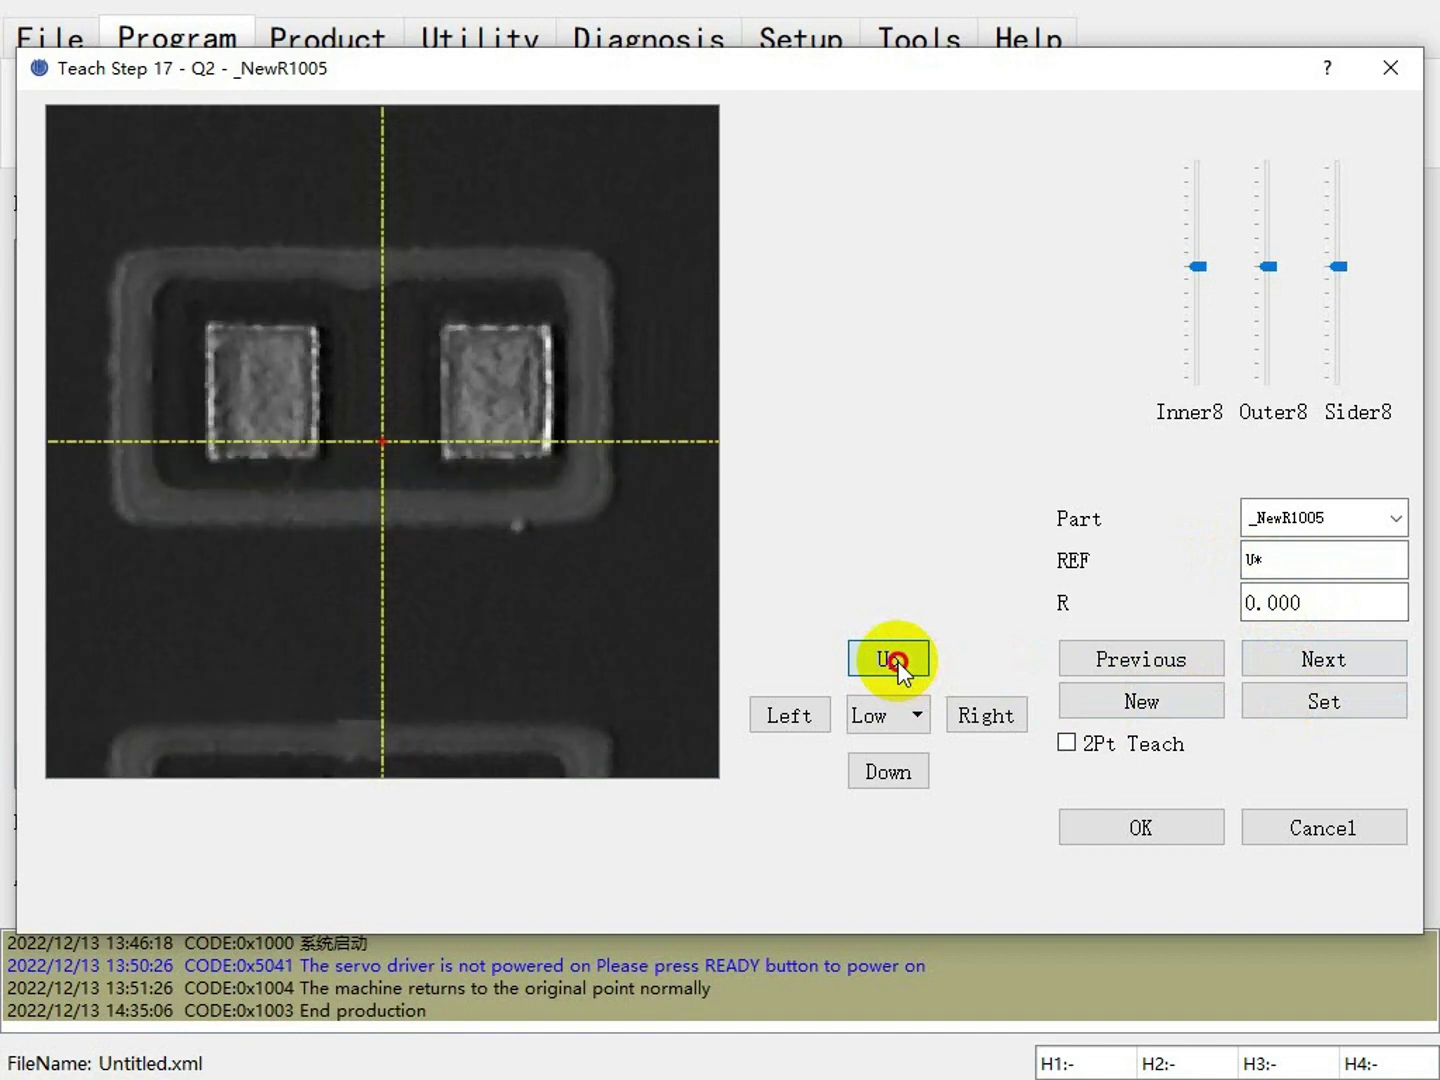
left_click(893, 661)
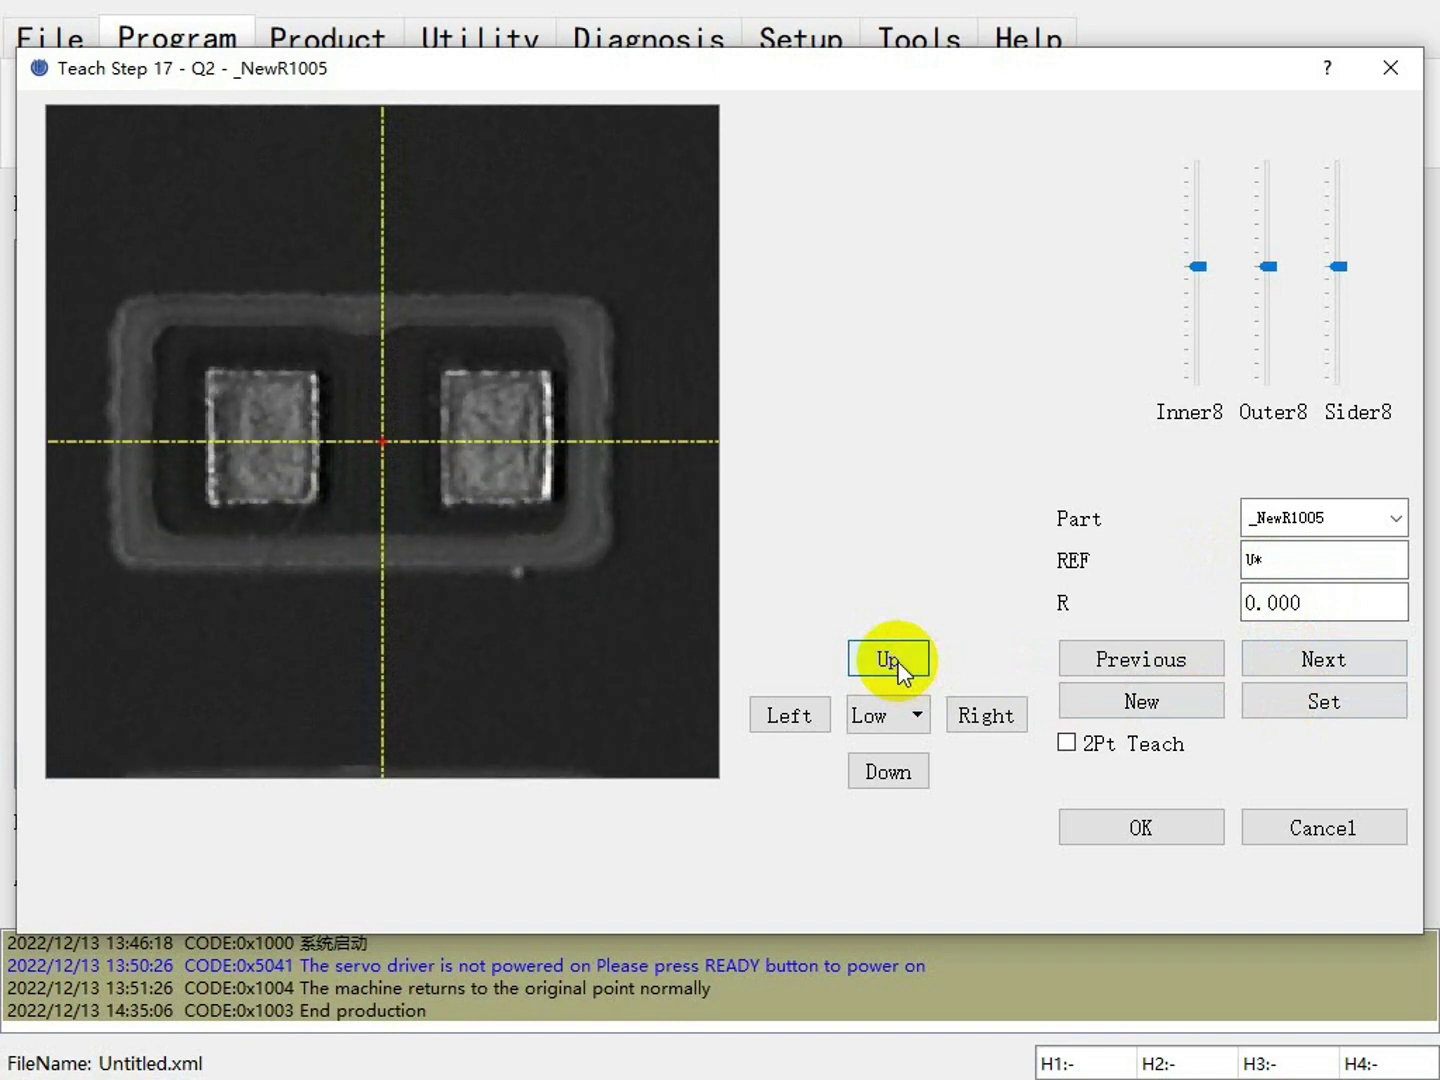
left_click(1248, 558)
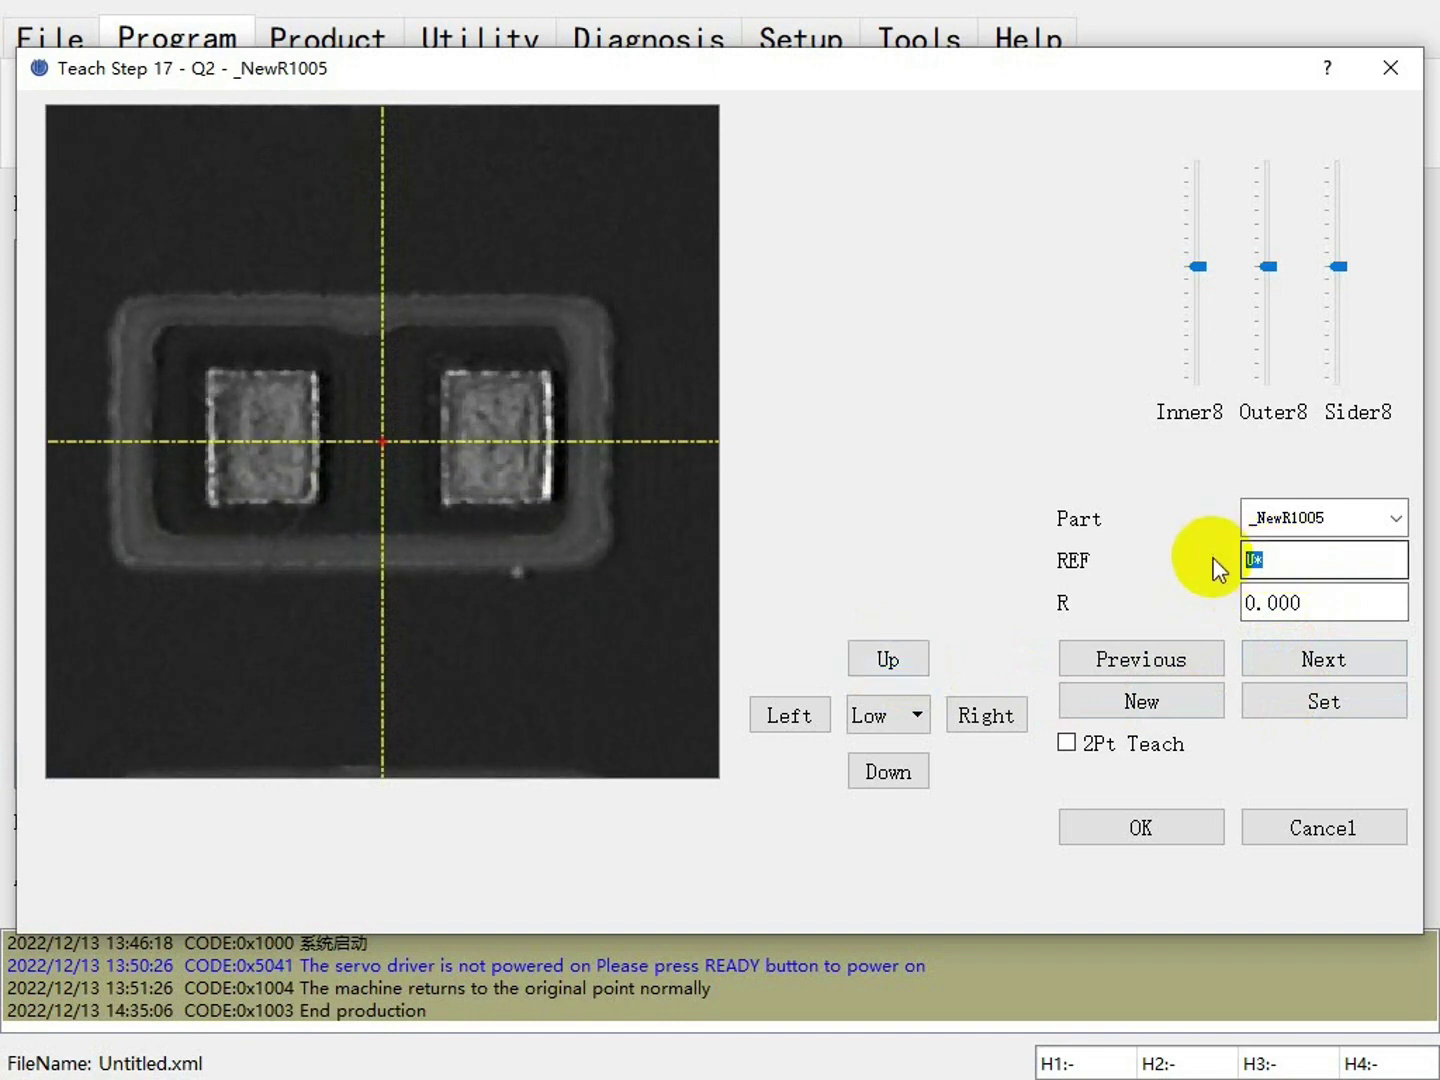
type("Q3")
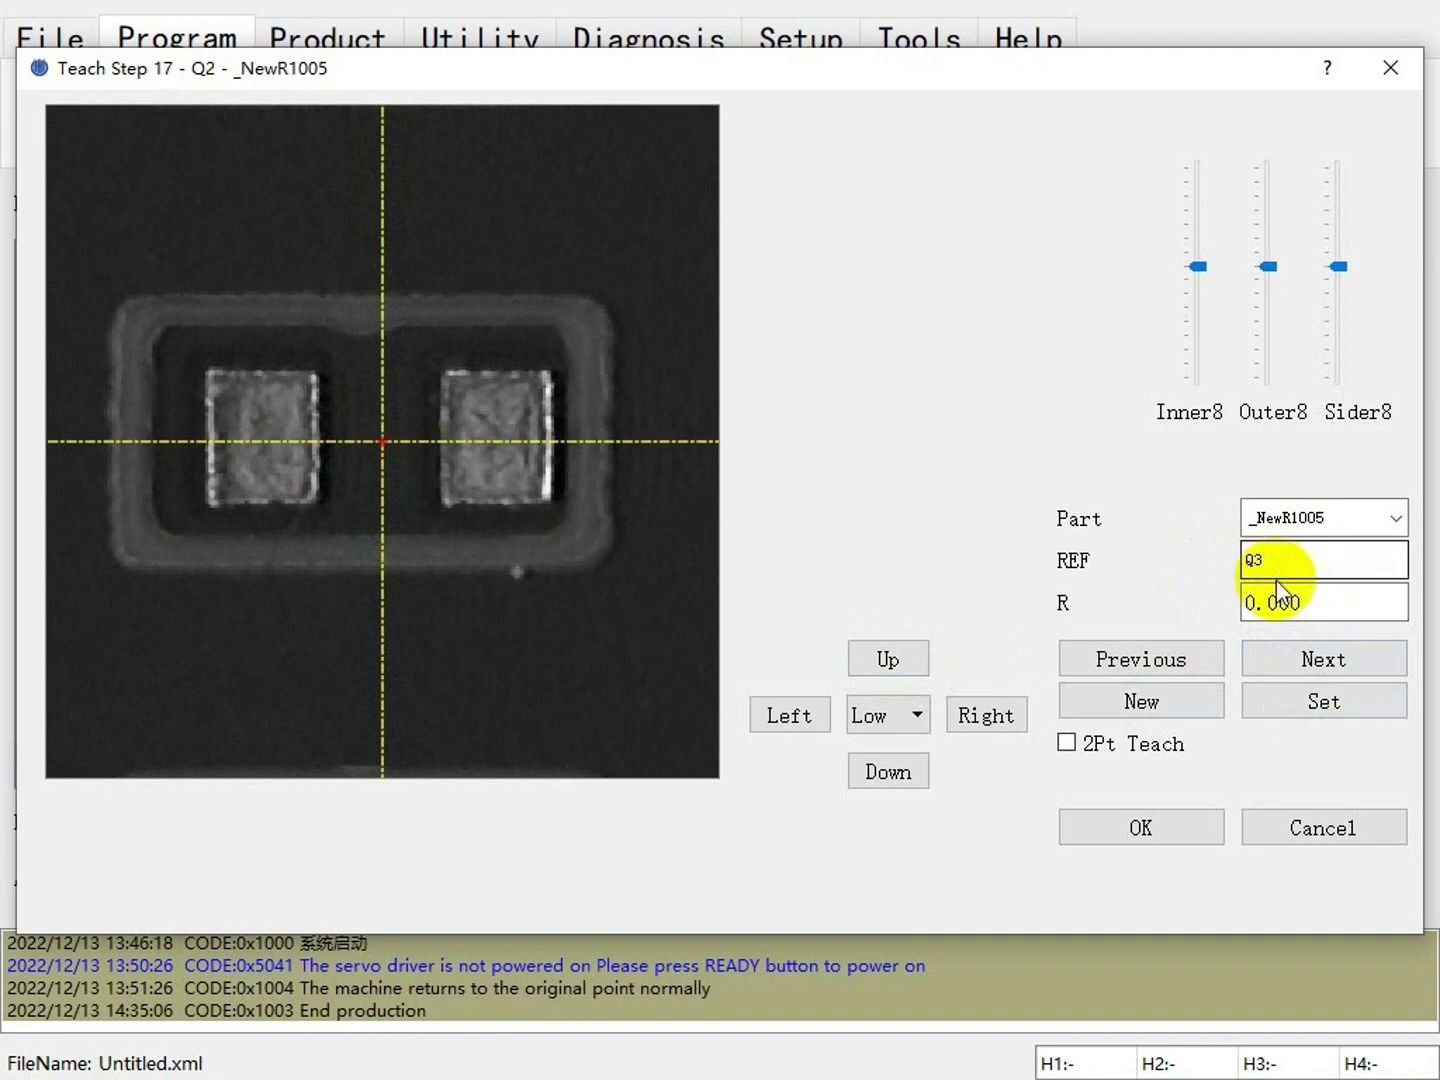
left_click(1304, 699)
left_click(1150, 701)
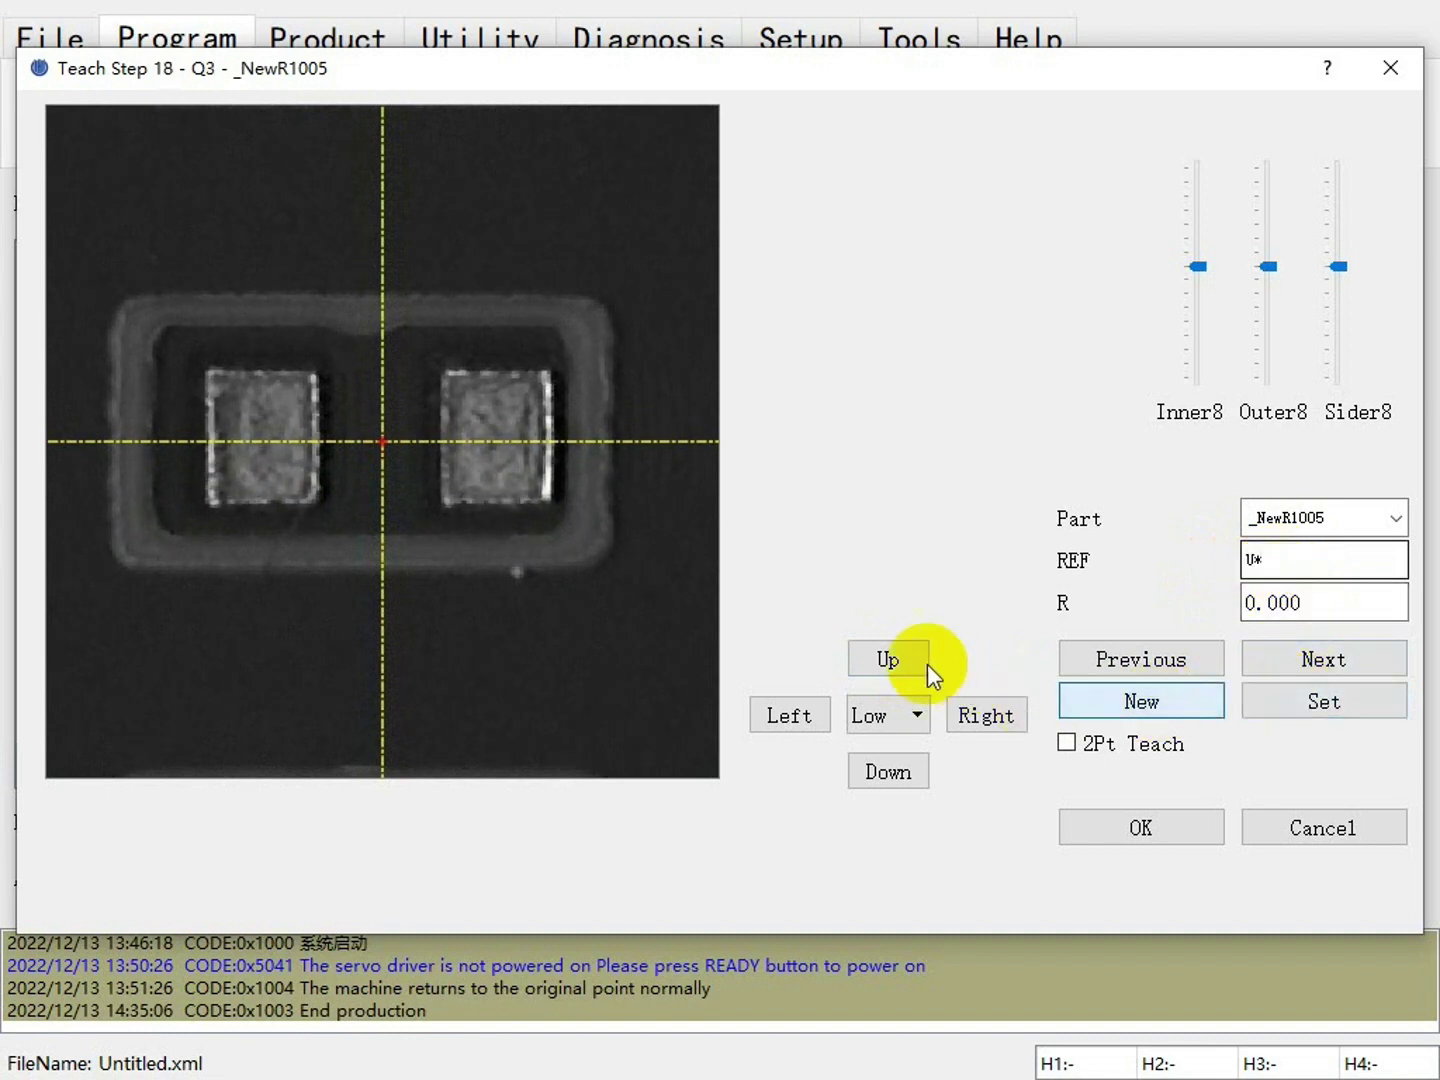
Record the following pockets as placements Q4 and Q5, then add the next step.
left_click(892, 656)
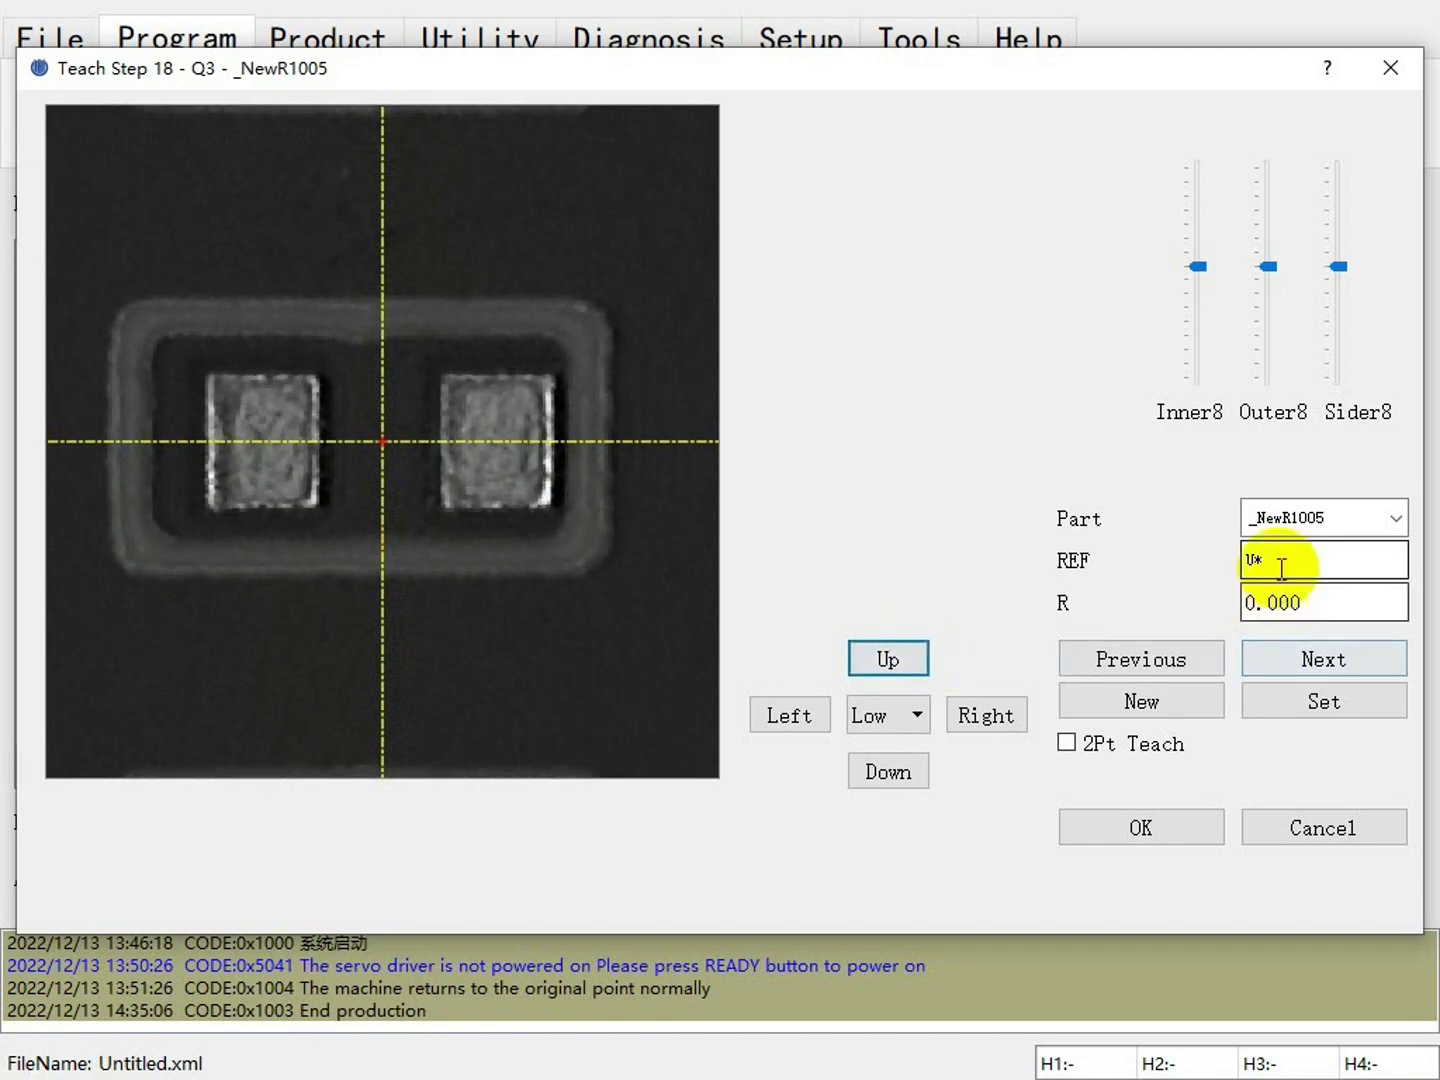
left_click_drag(1279, 566, 1230, 561)
type("Q4")
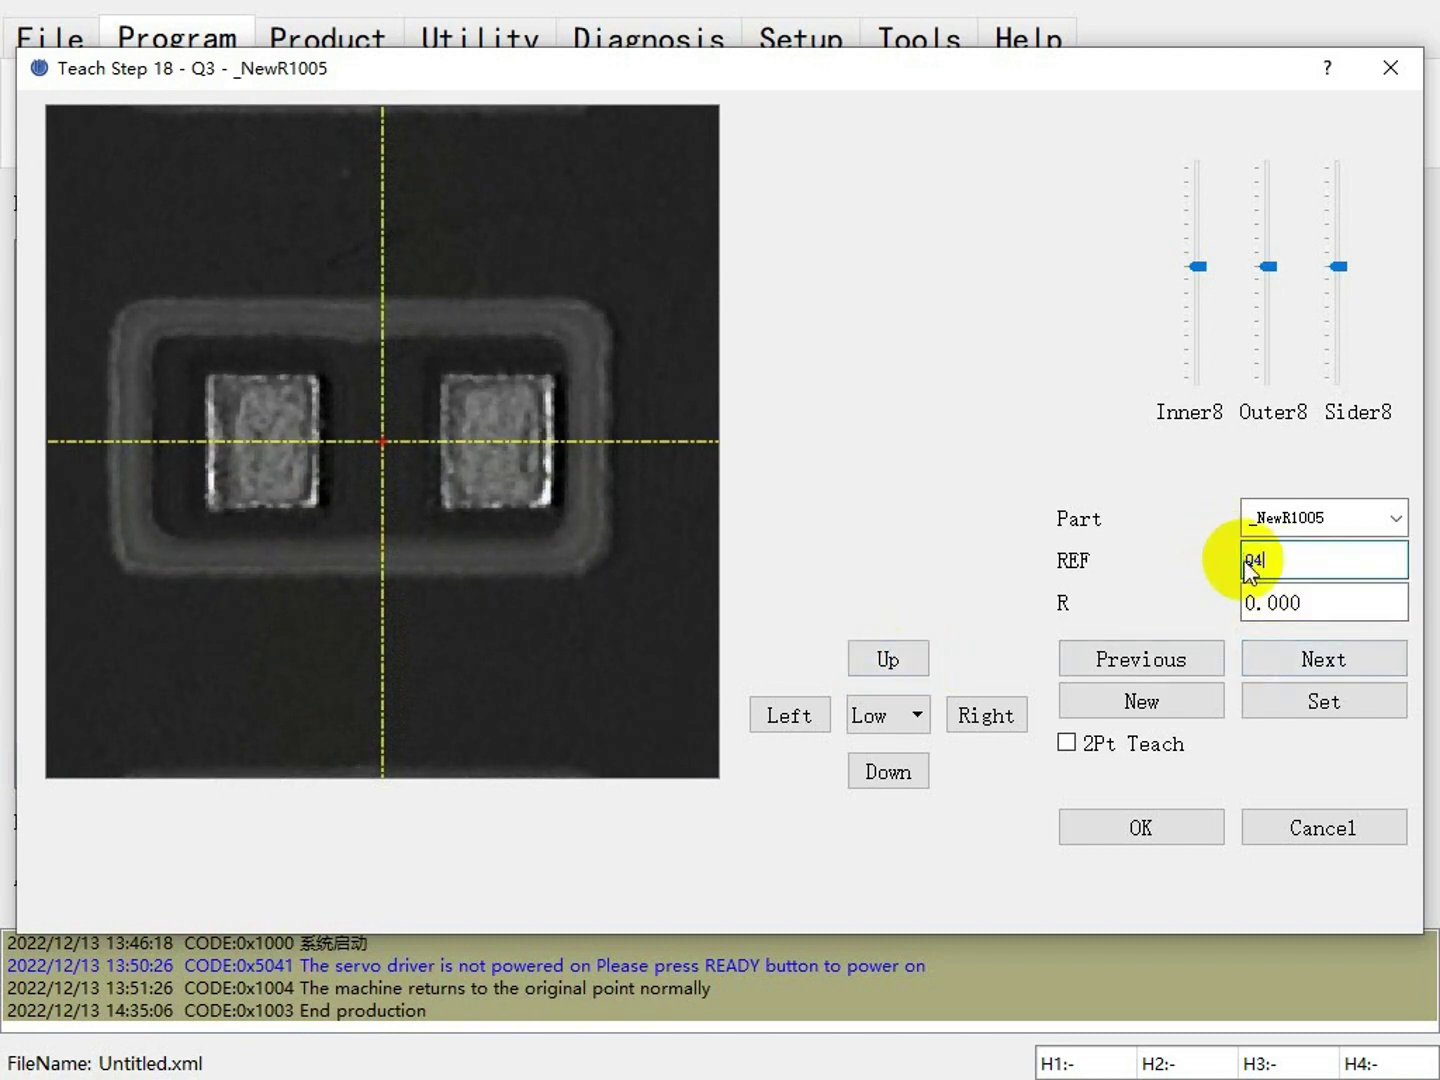
left_click(1291, 699)
left_click(1168, 695)
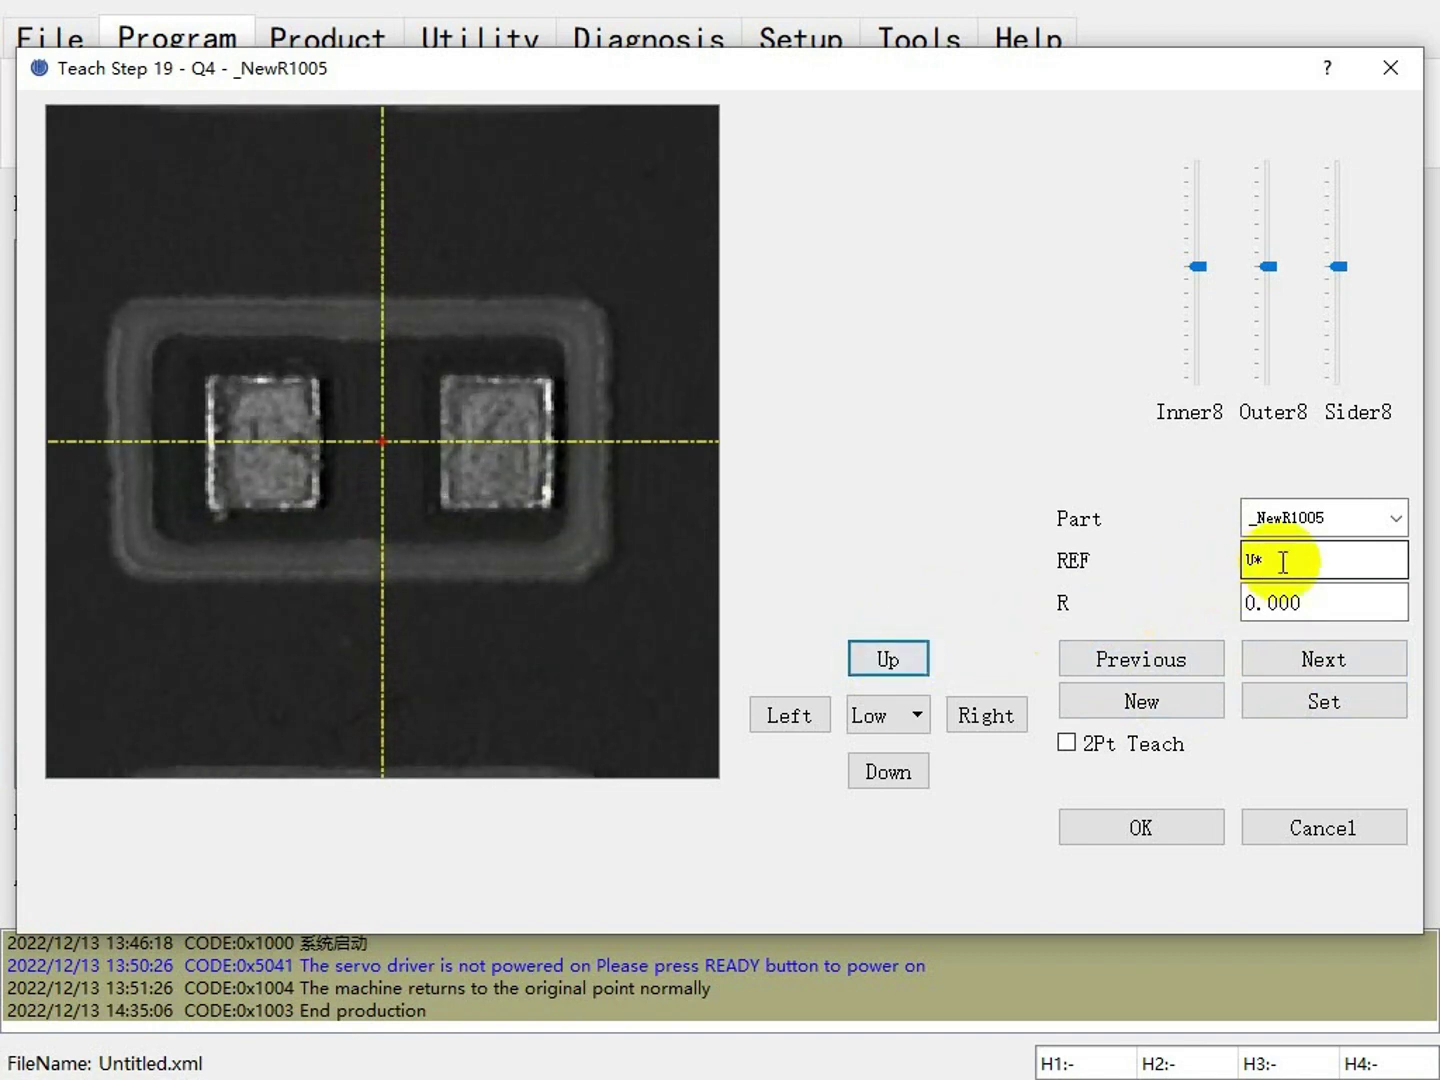
left_click_drag(1283, 562, 1218, 562)
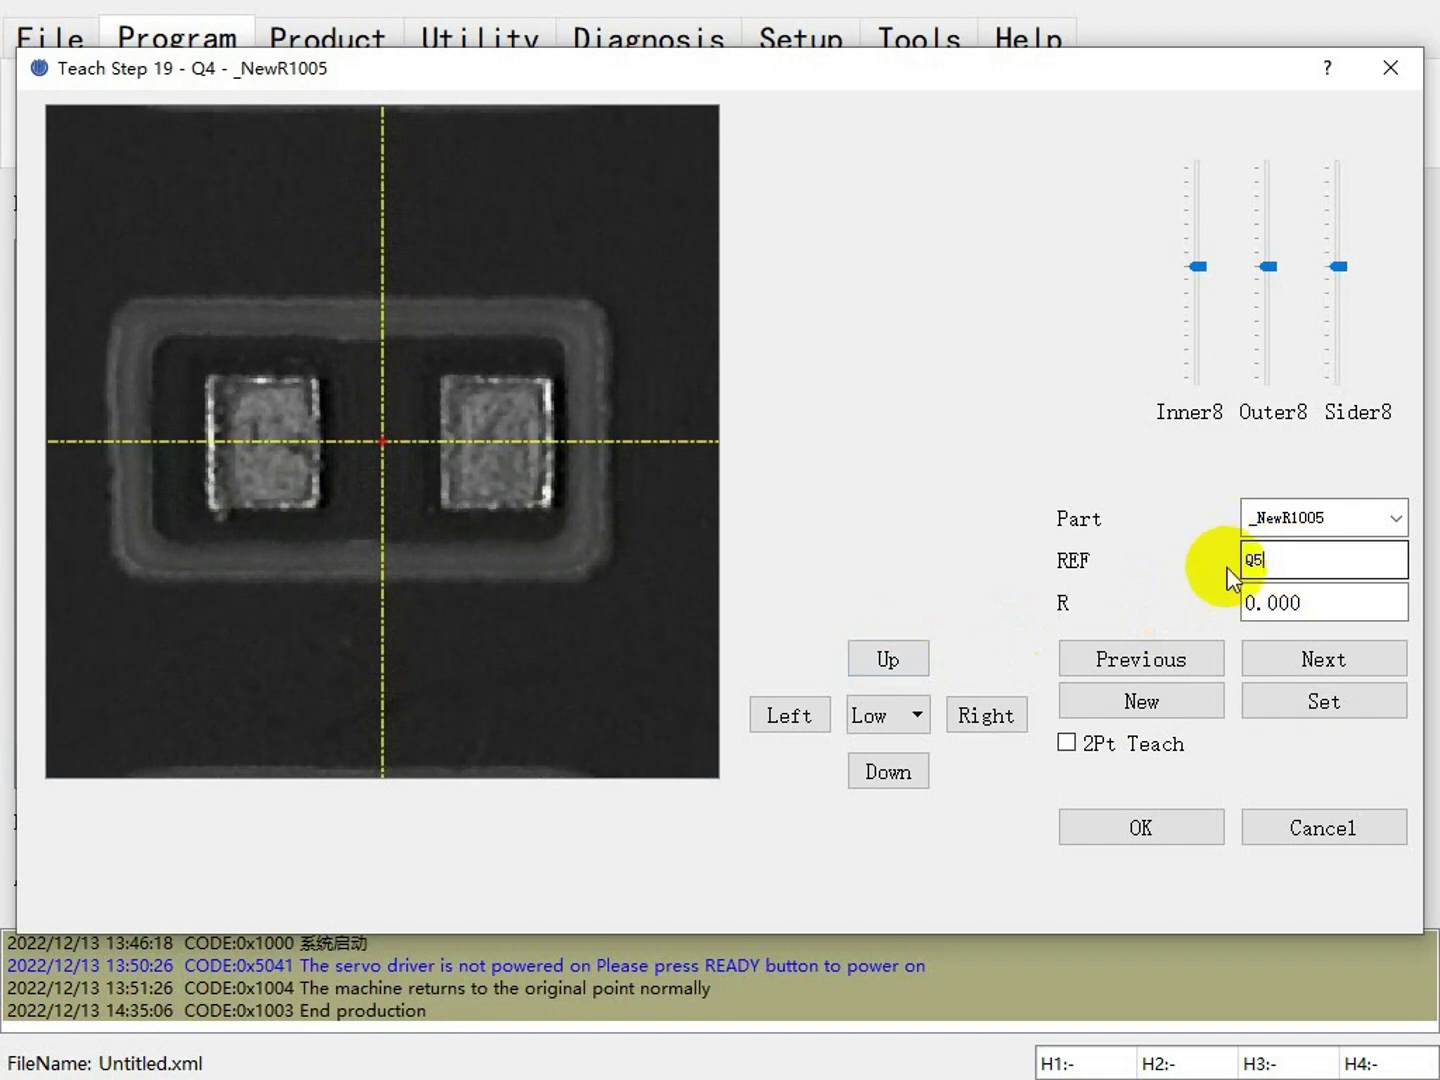
type("Q5")
left_click(1281, 698)
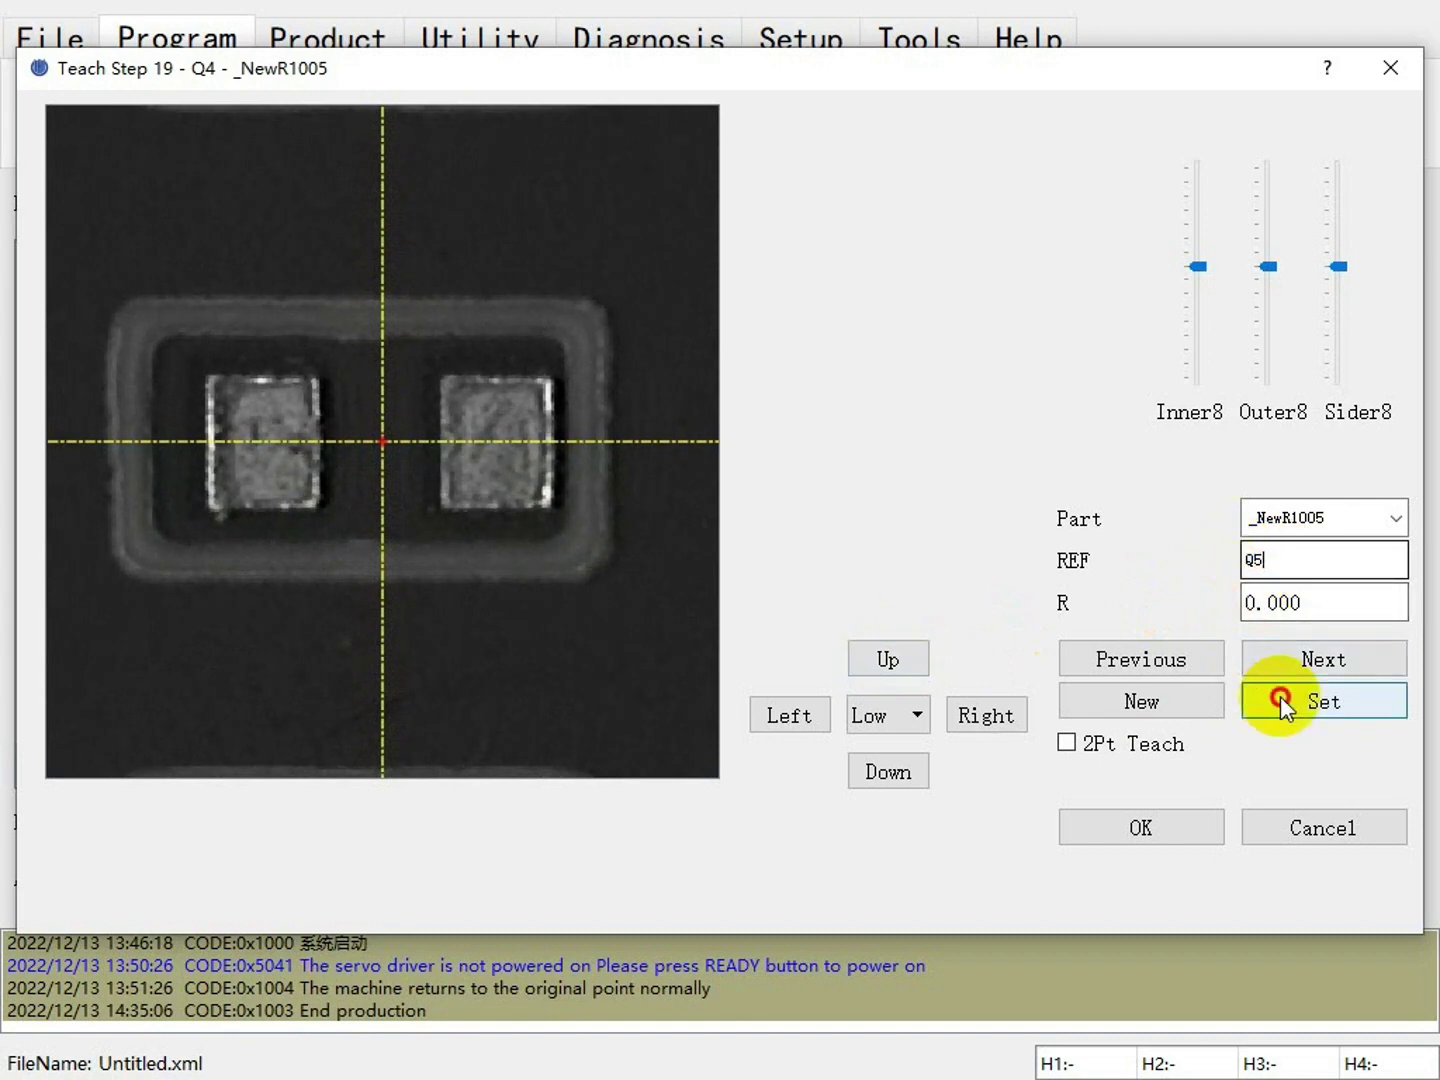
left_click(1170, 699)
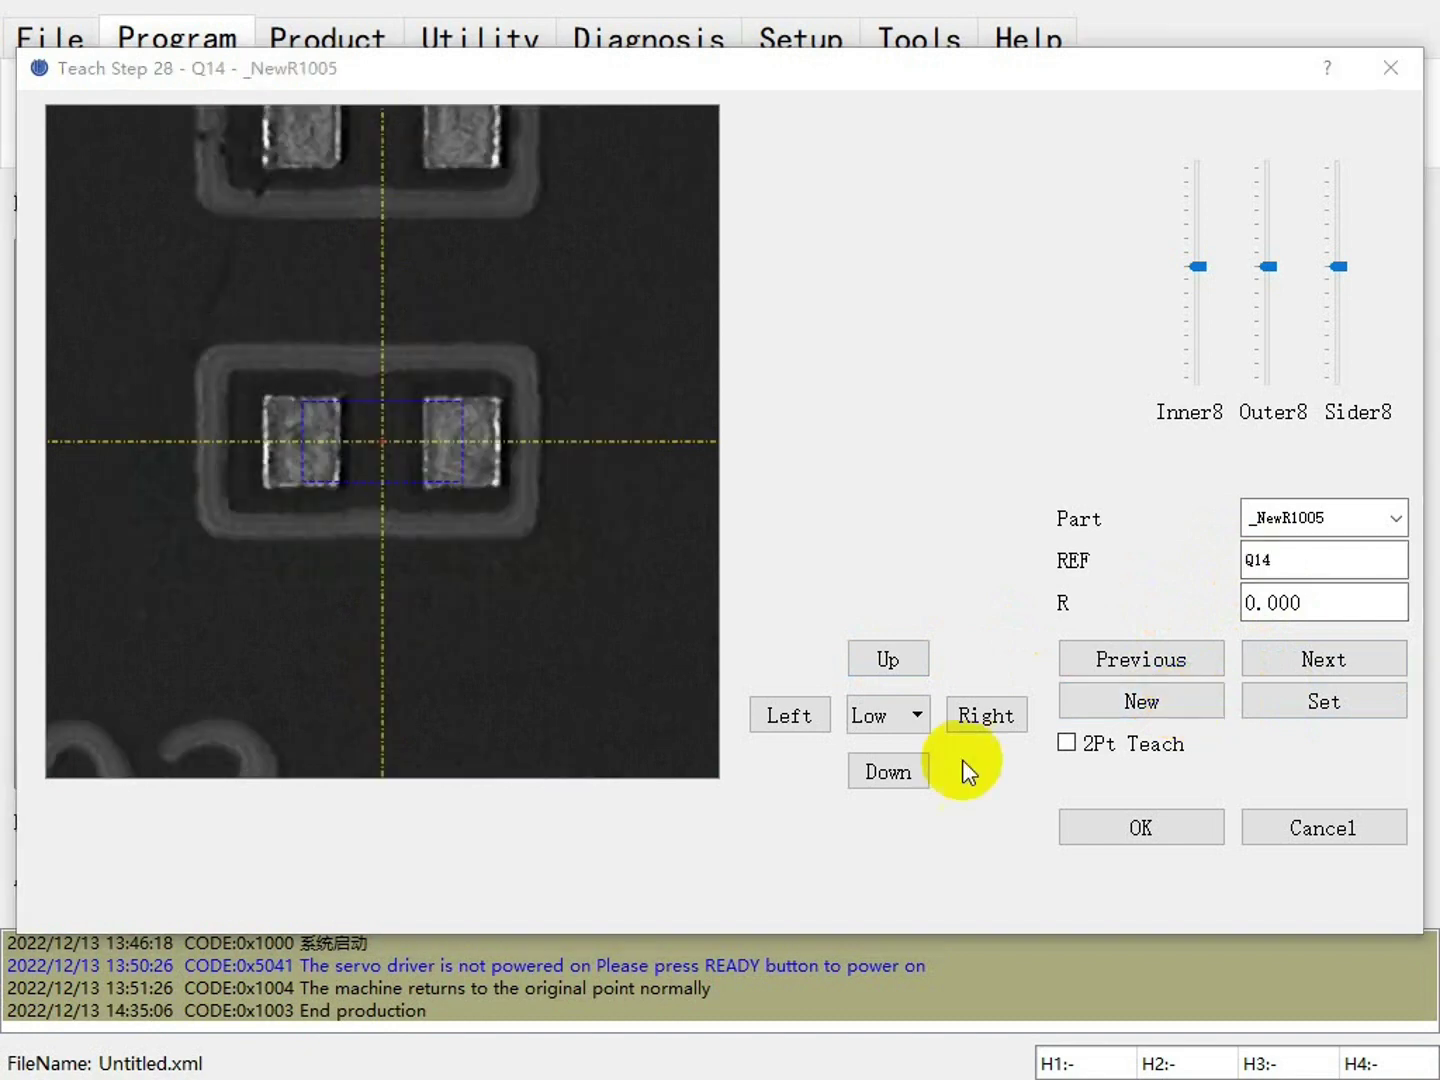
Add a new placement step with part _NewBGA and reference R1.
left_click(1143, 706)
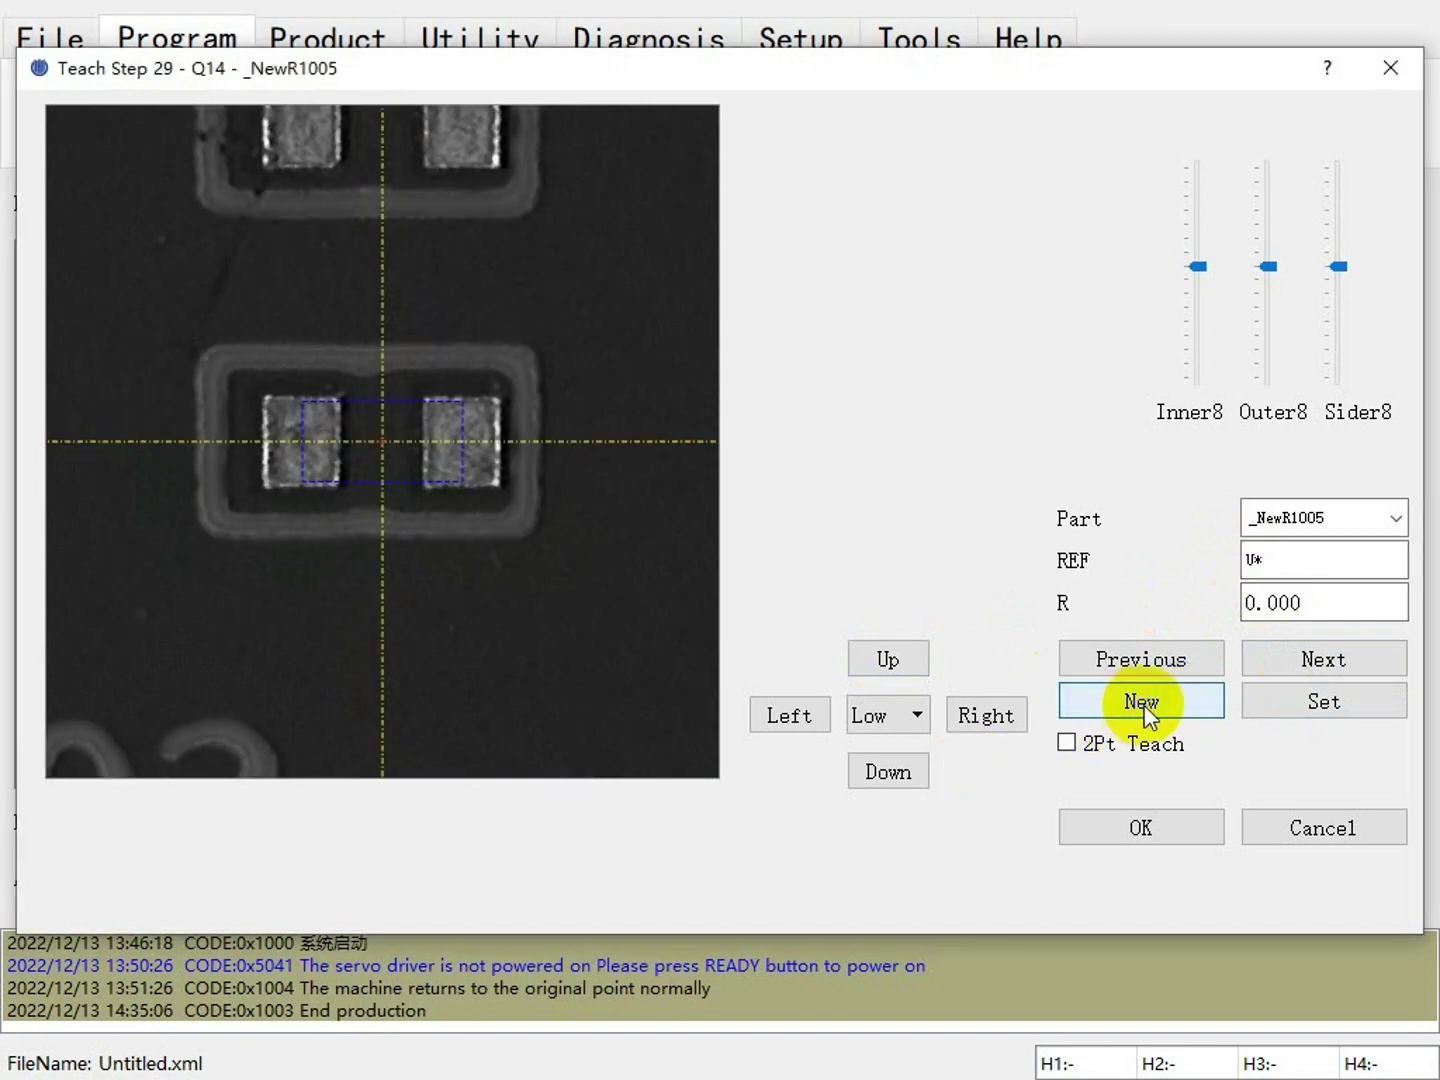
left_click(1389, 518)
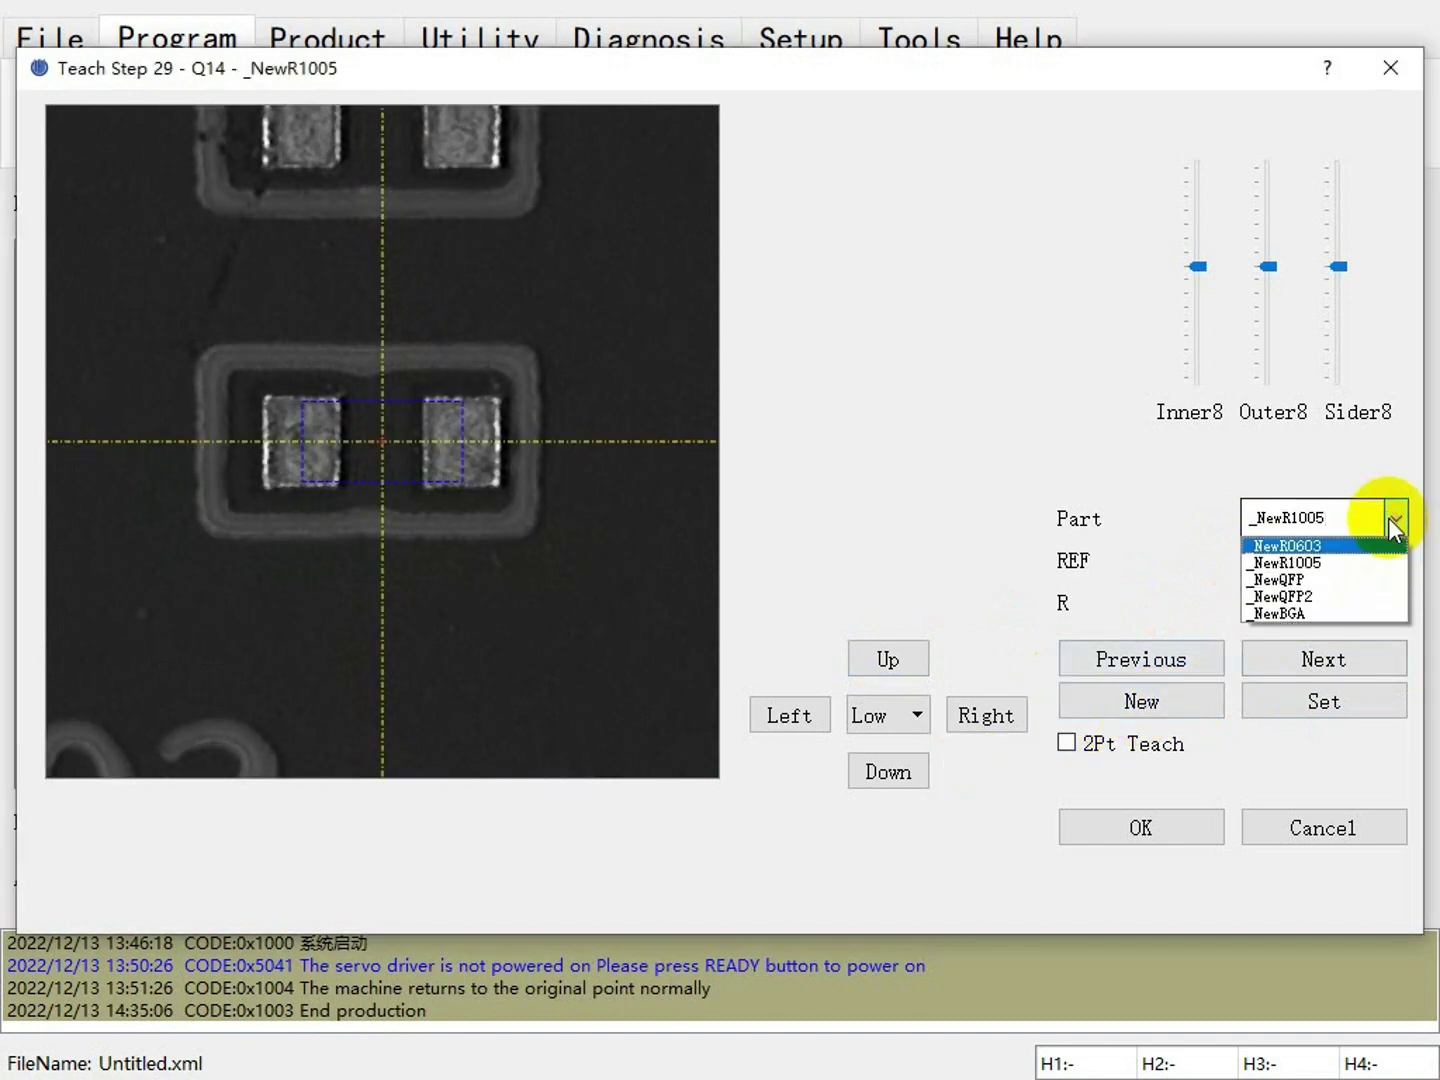
left_click(1326, 613)
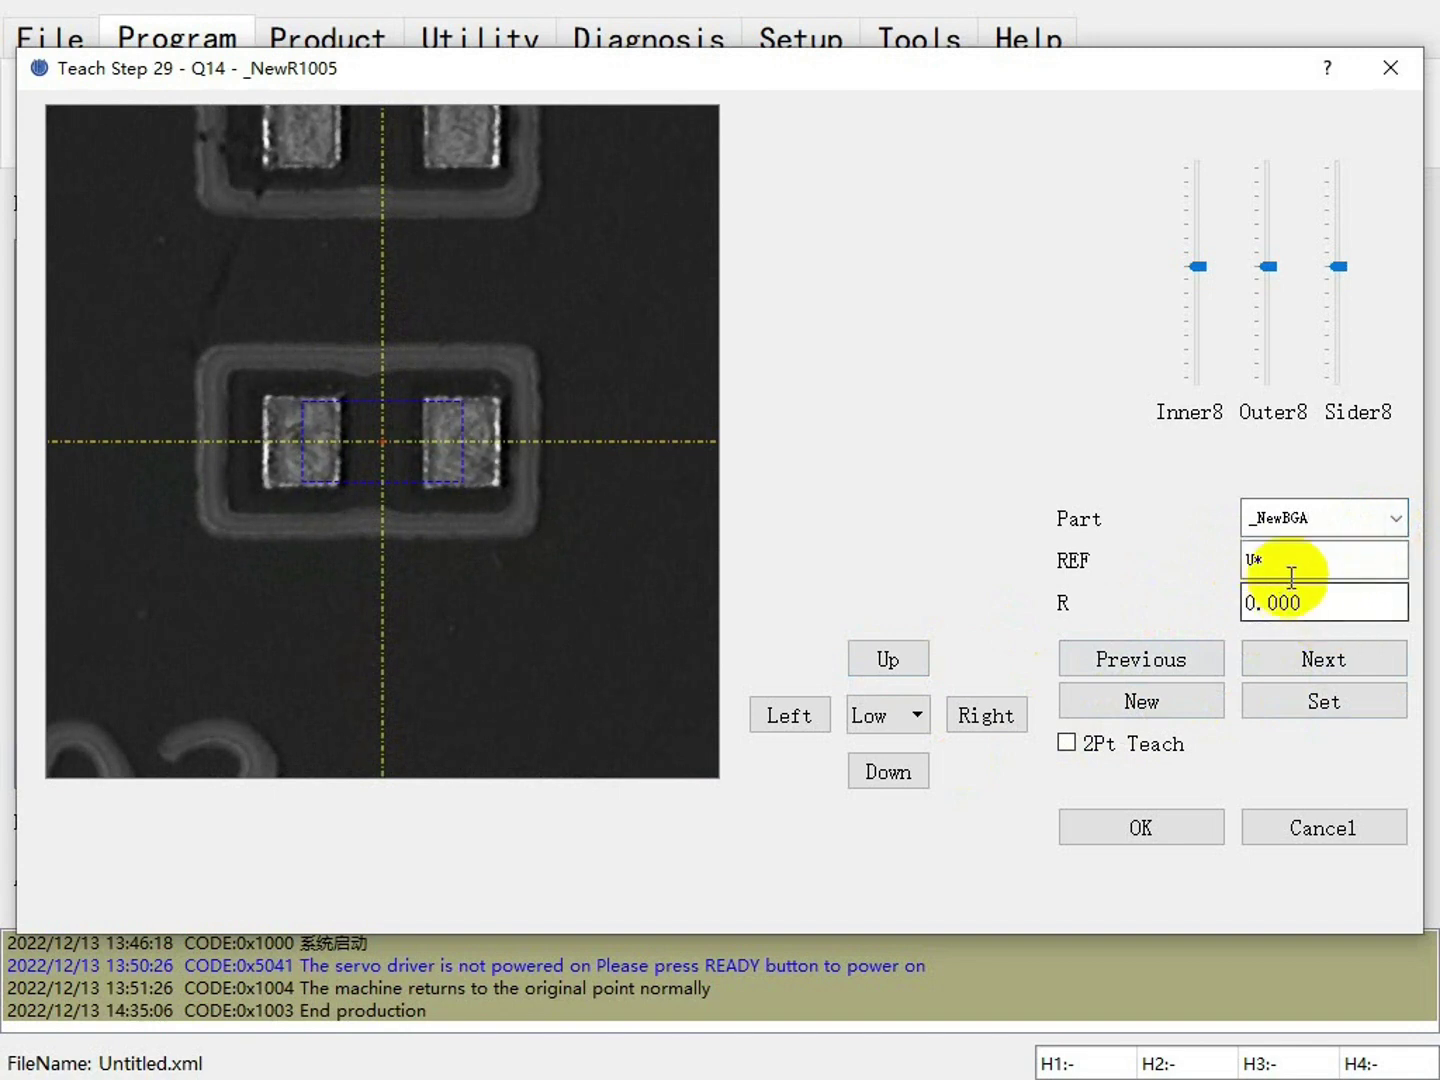
key("Tab")
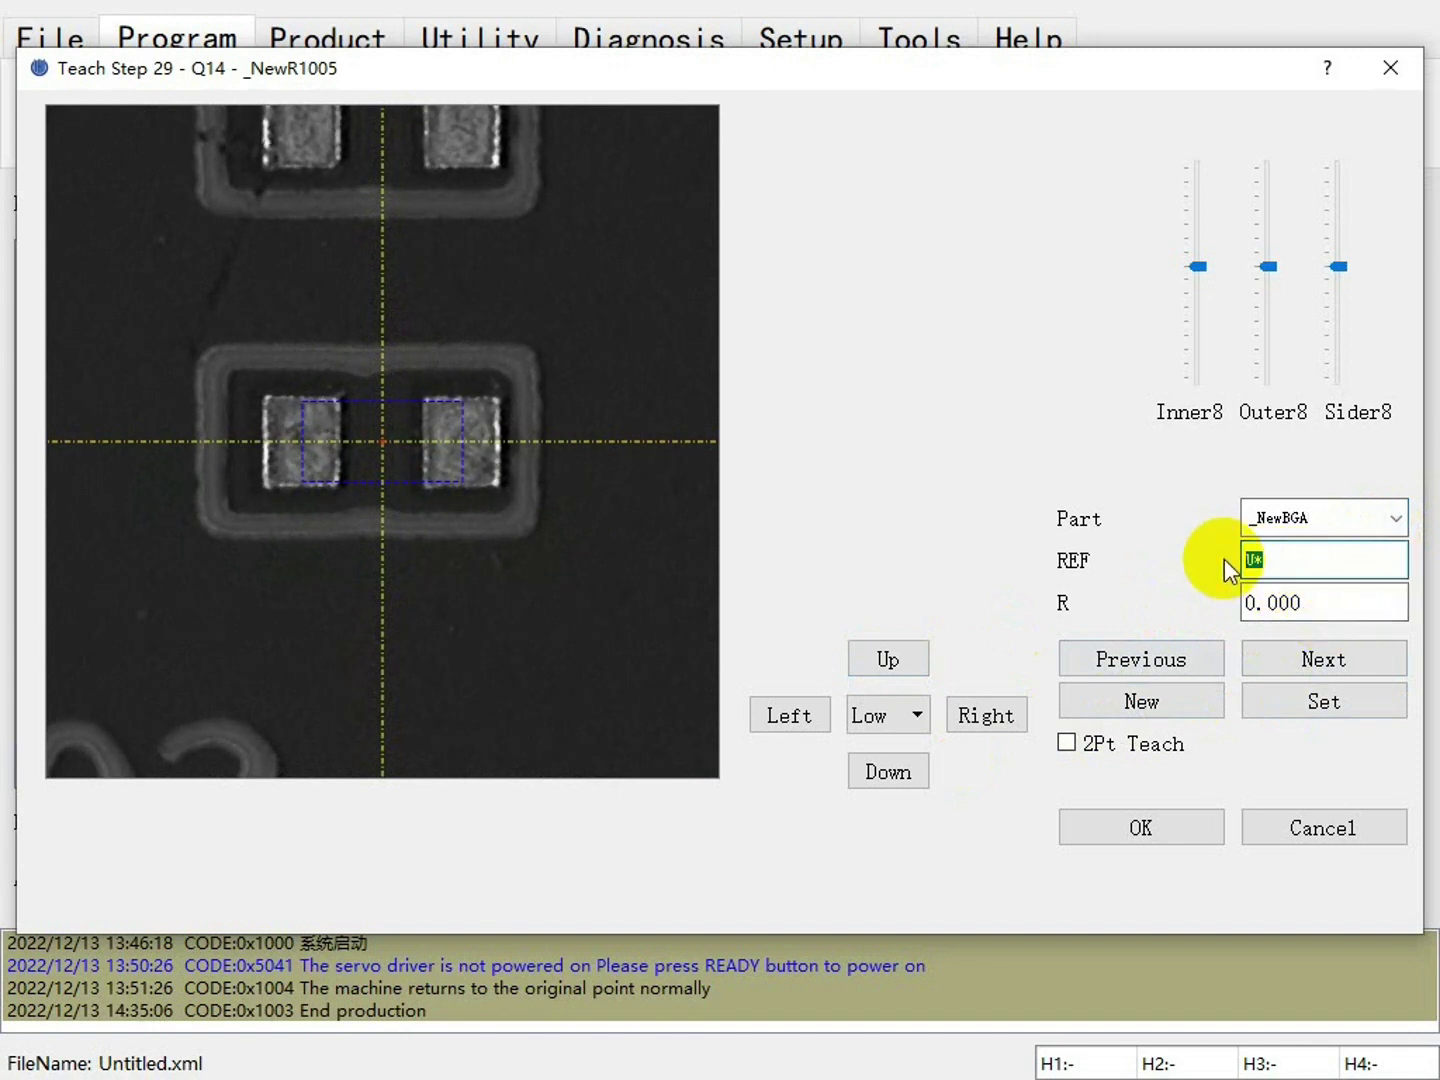
type("R")
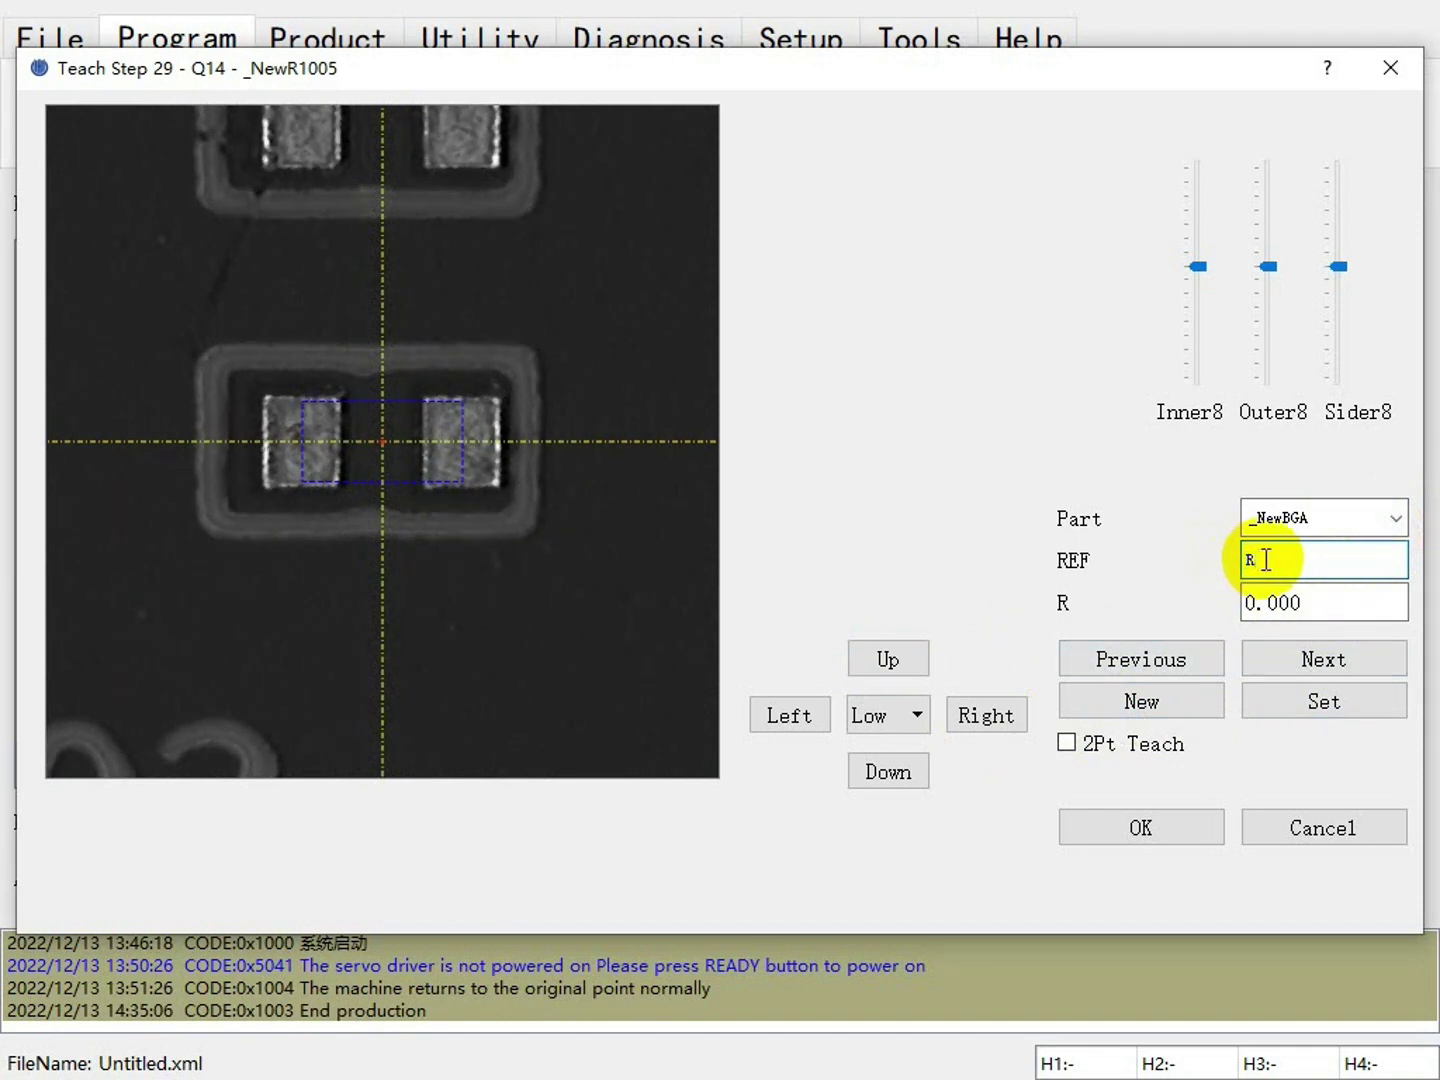
type("1")
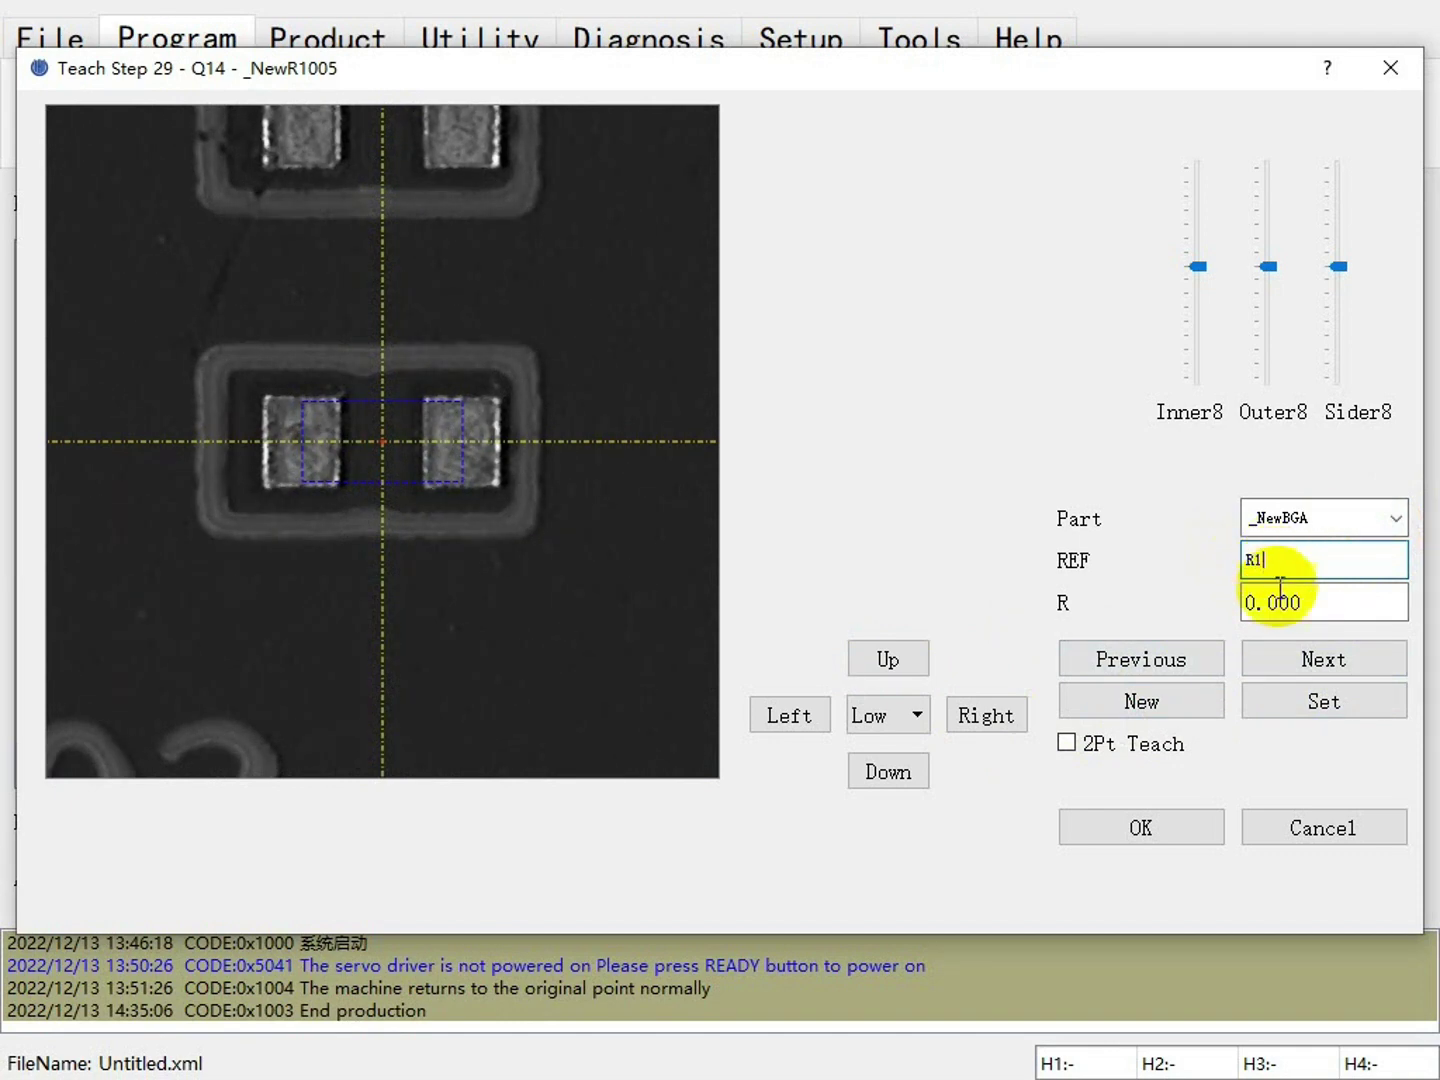
Jog at Medium step size over the BGA footprint, record R1's position, and confirm.
left_click(970, 724)
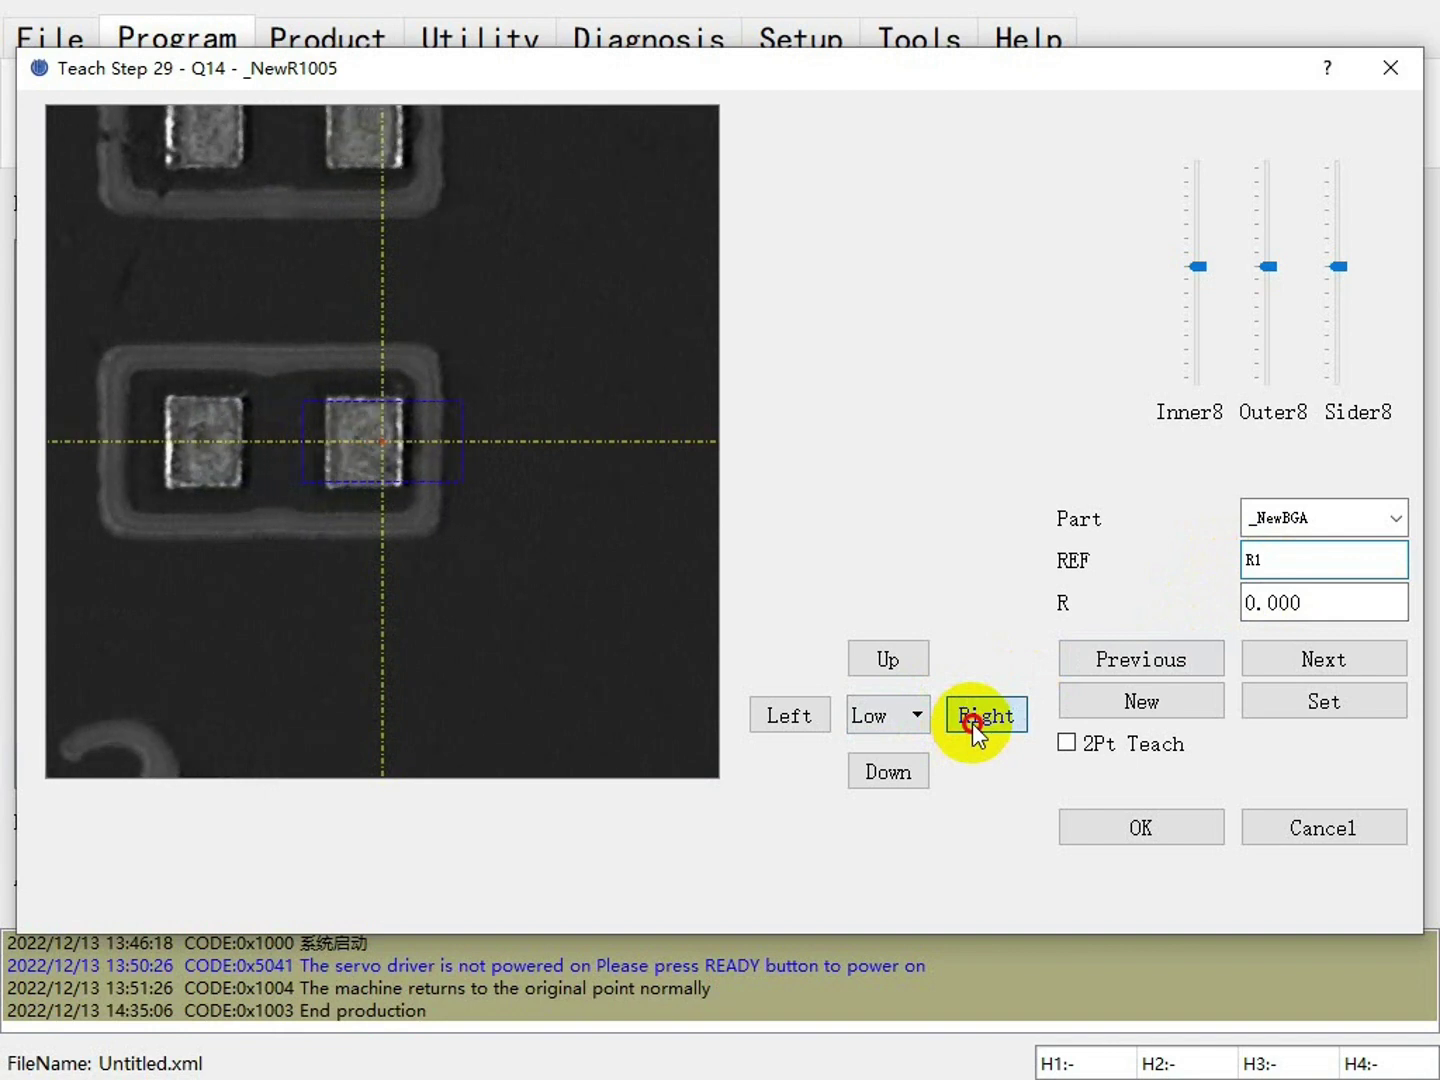
left_click(917, 715)
left_click(910, 765)
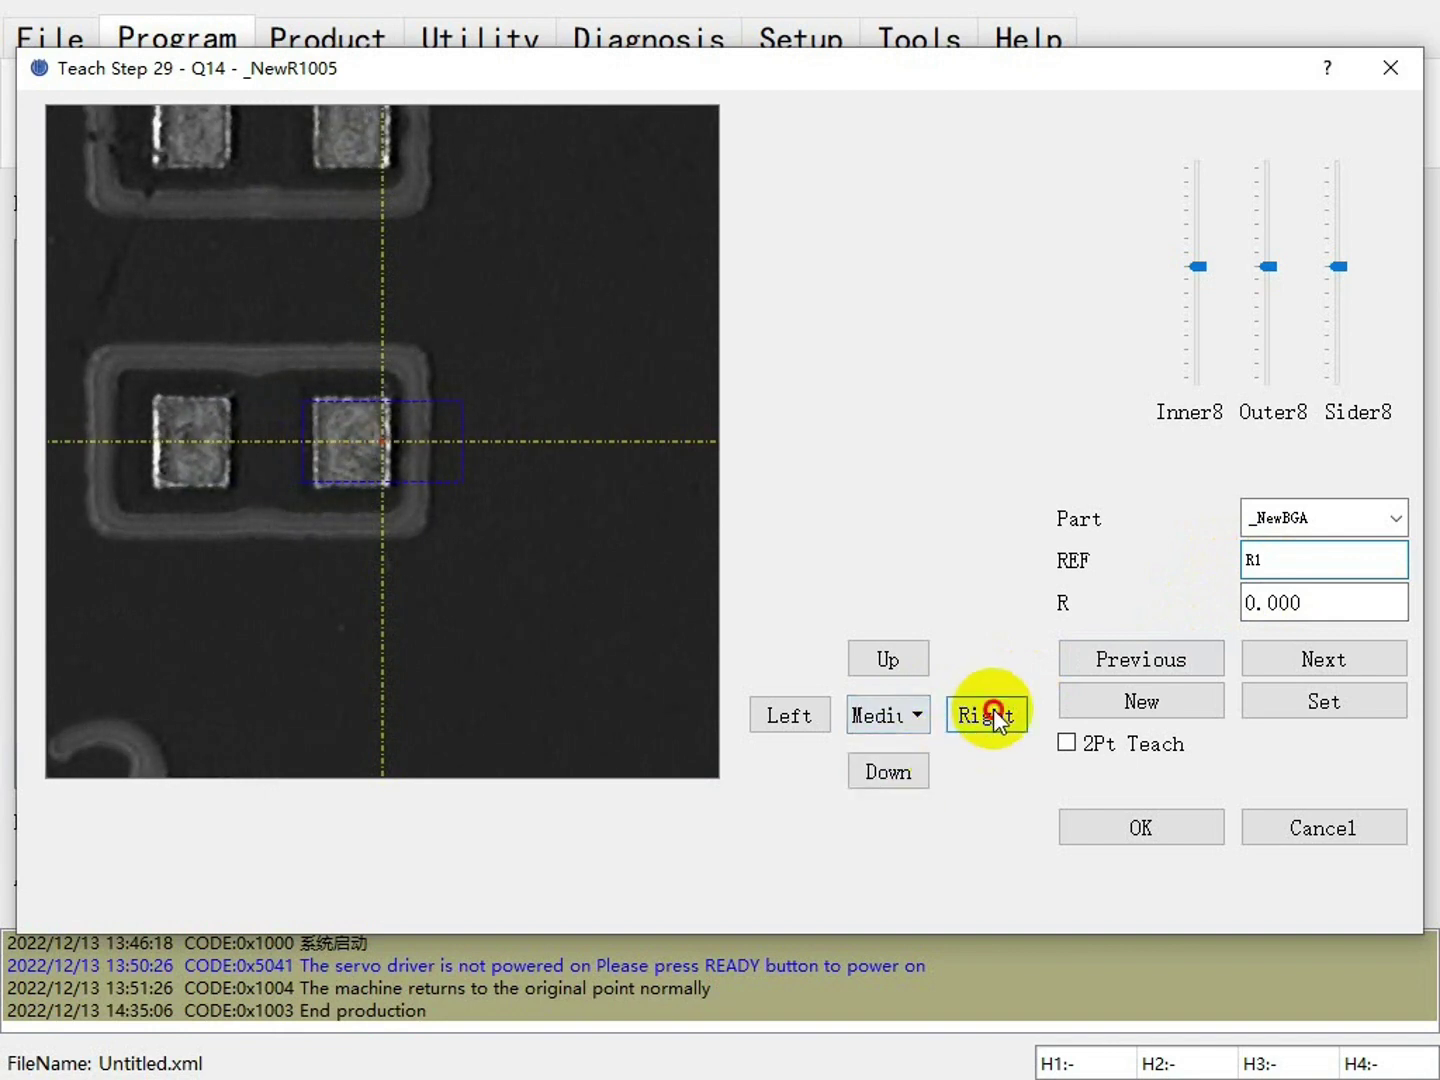
left_click(993, 709)
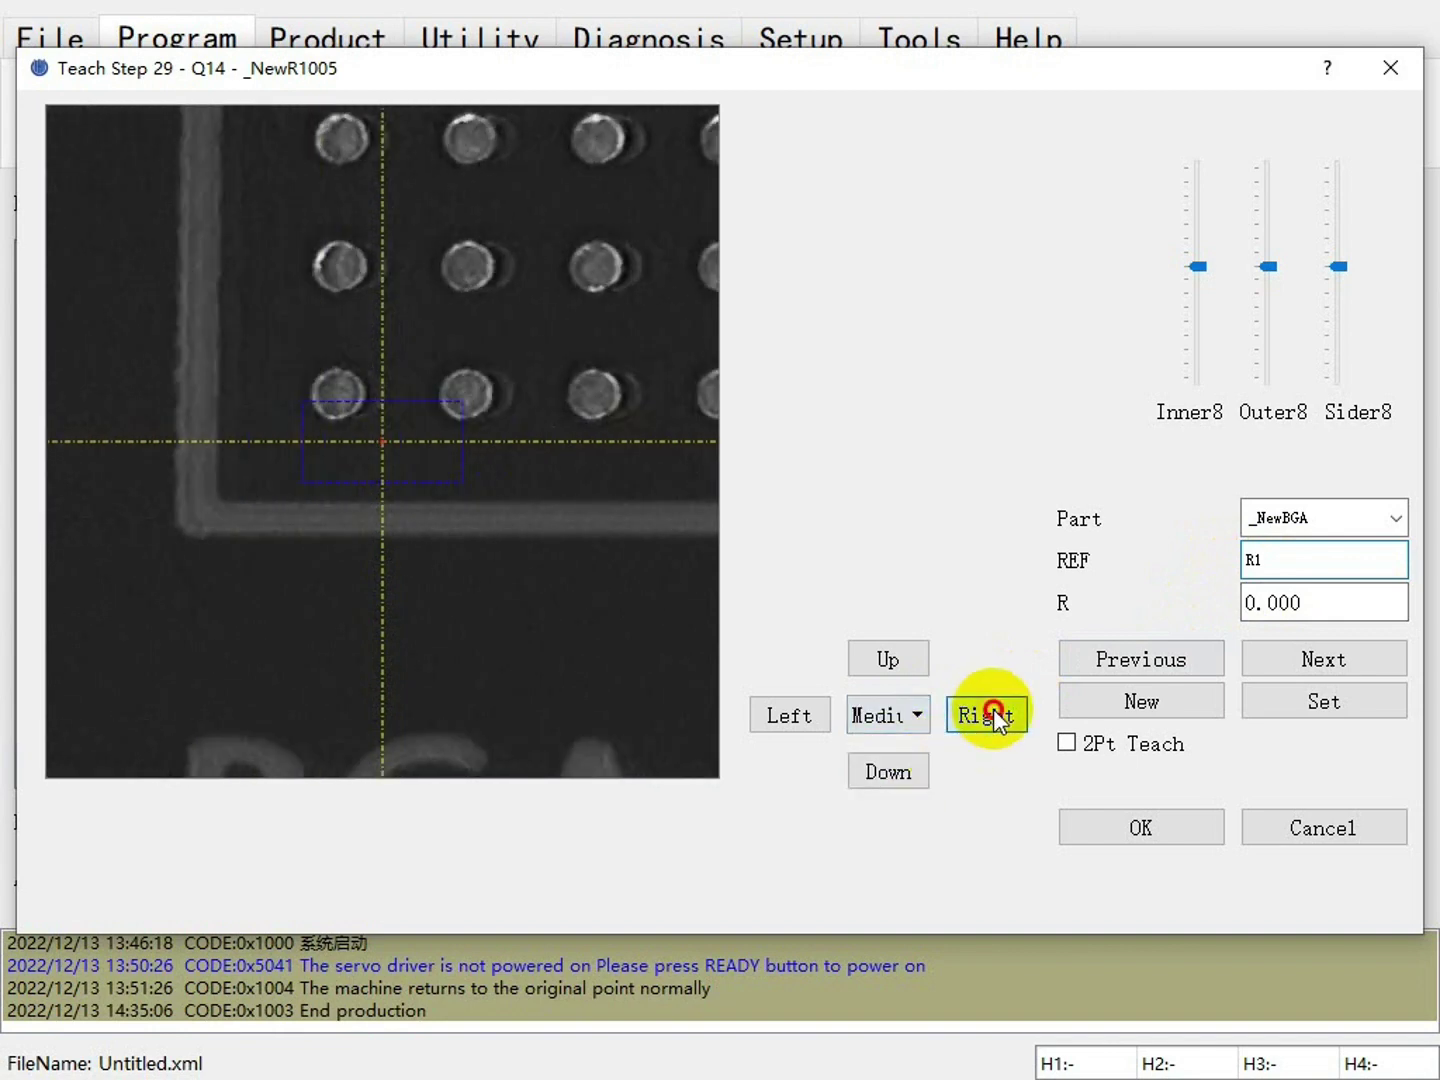
left_click_drag(601, 434, 398, 424)
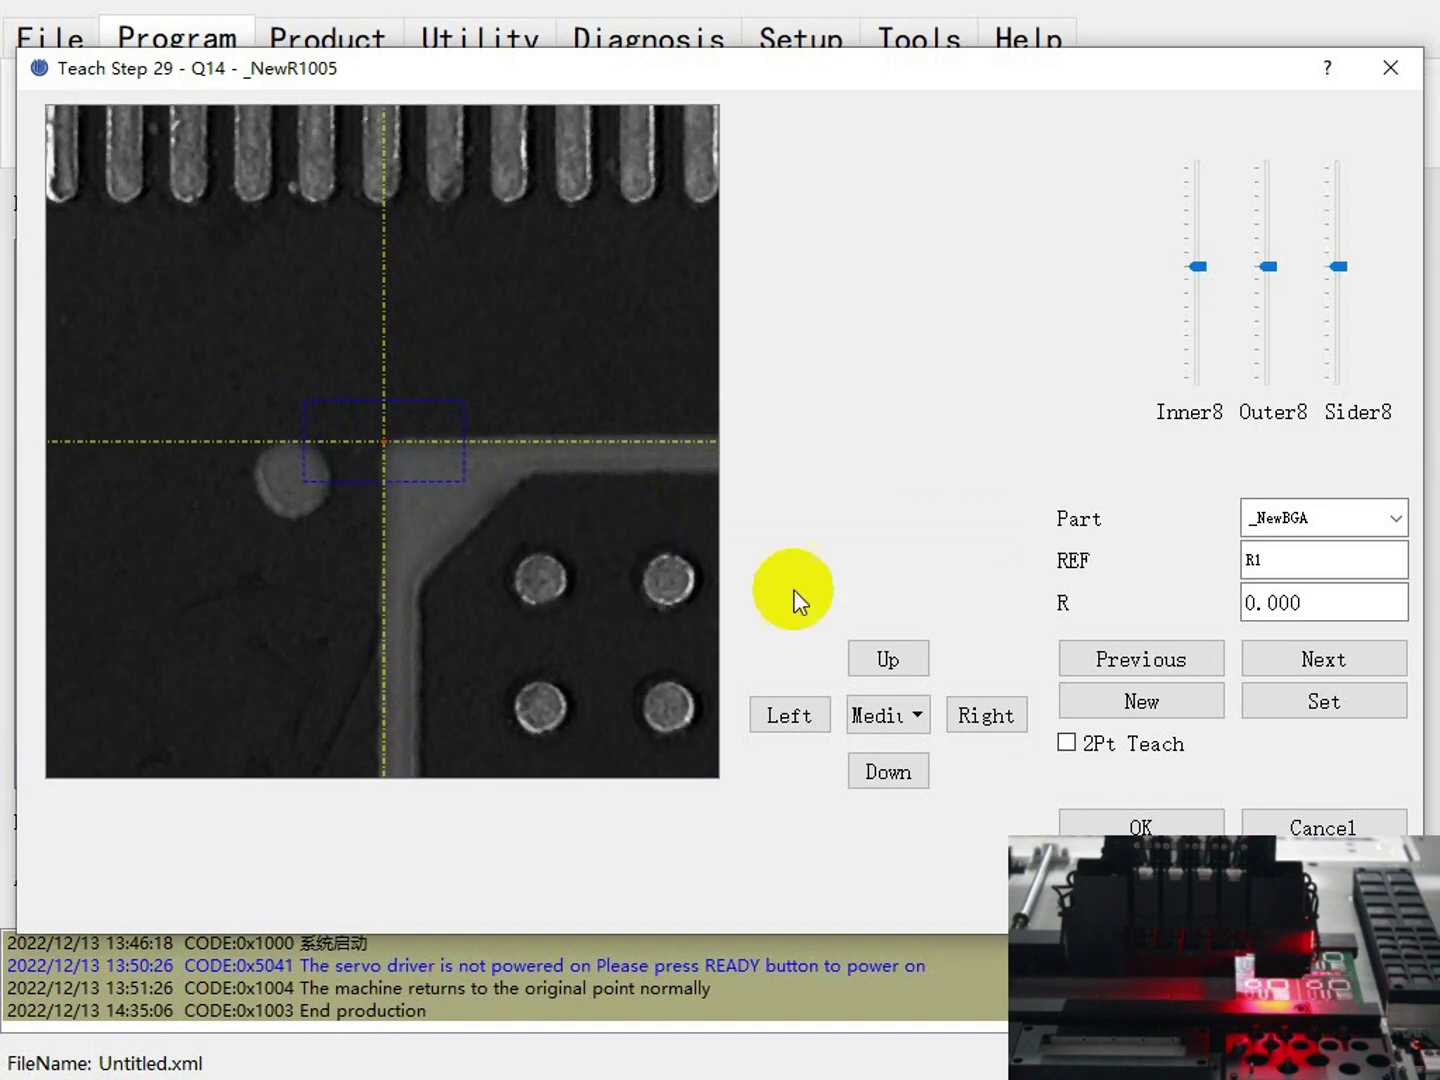
left_click(1297, 703)
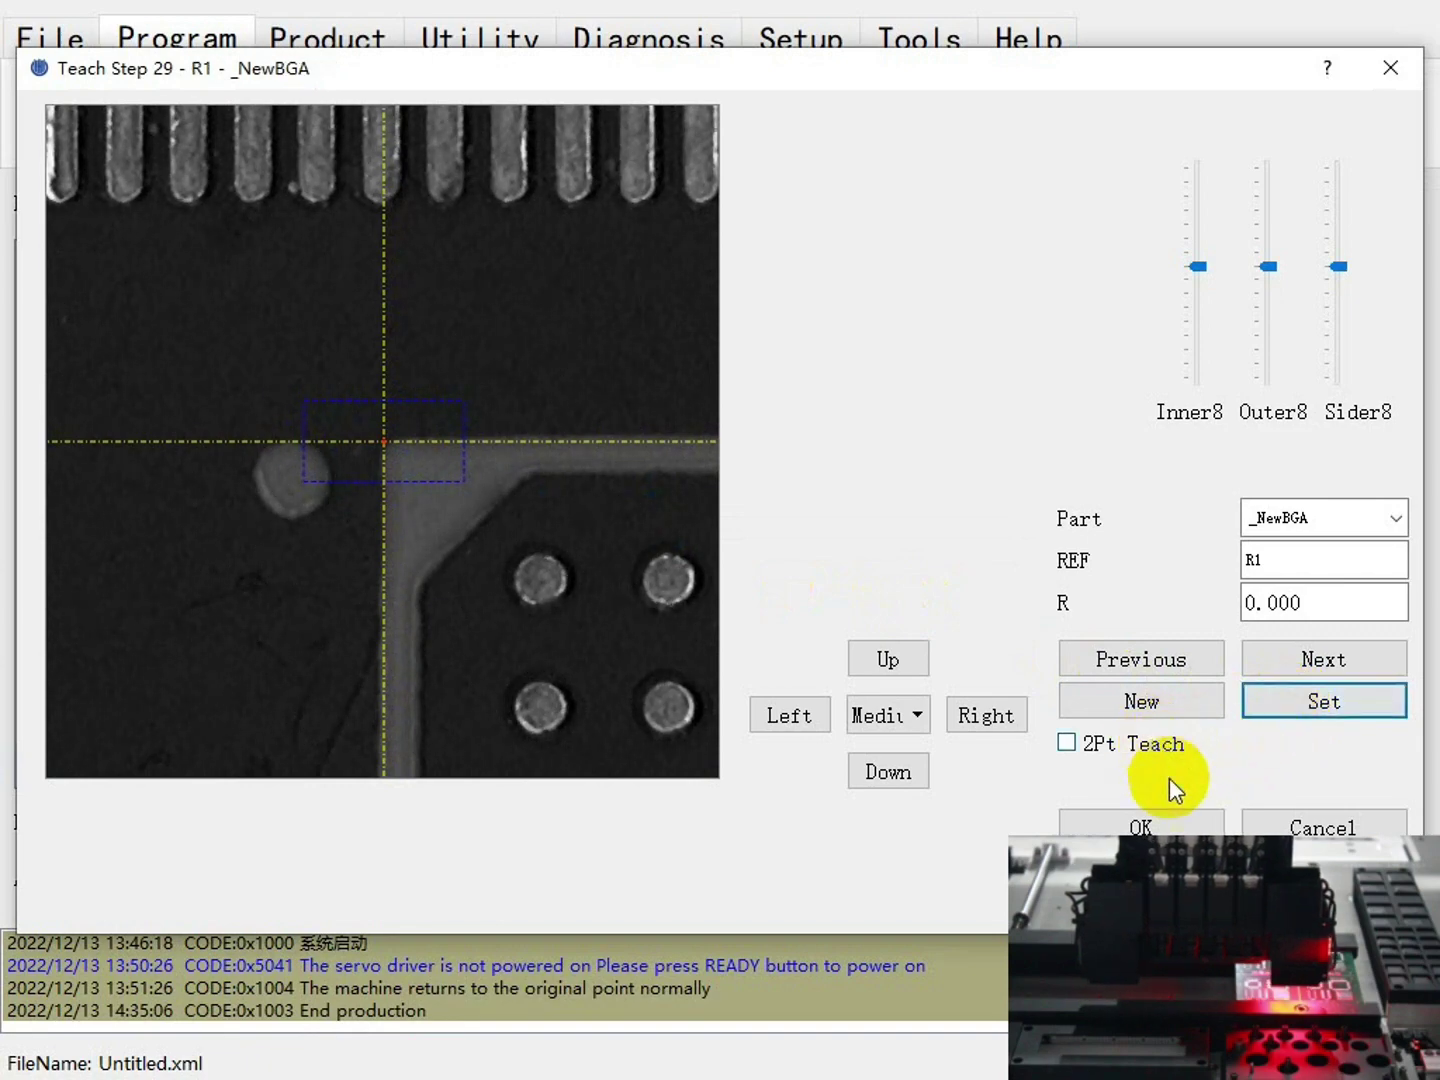
left_click(1174, 824)
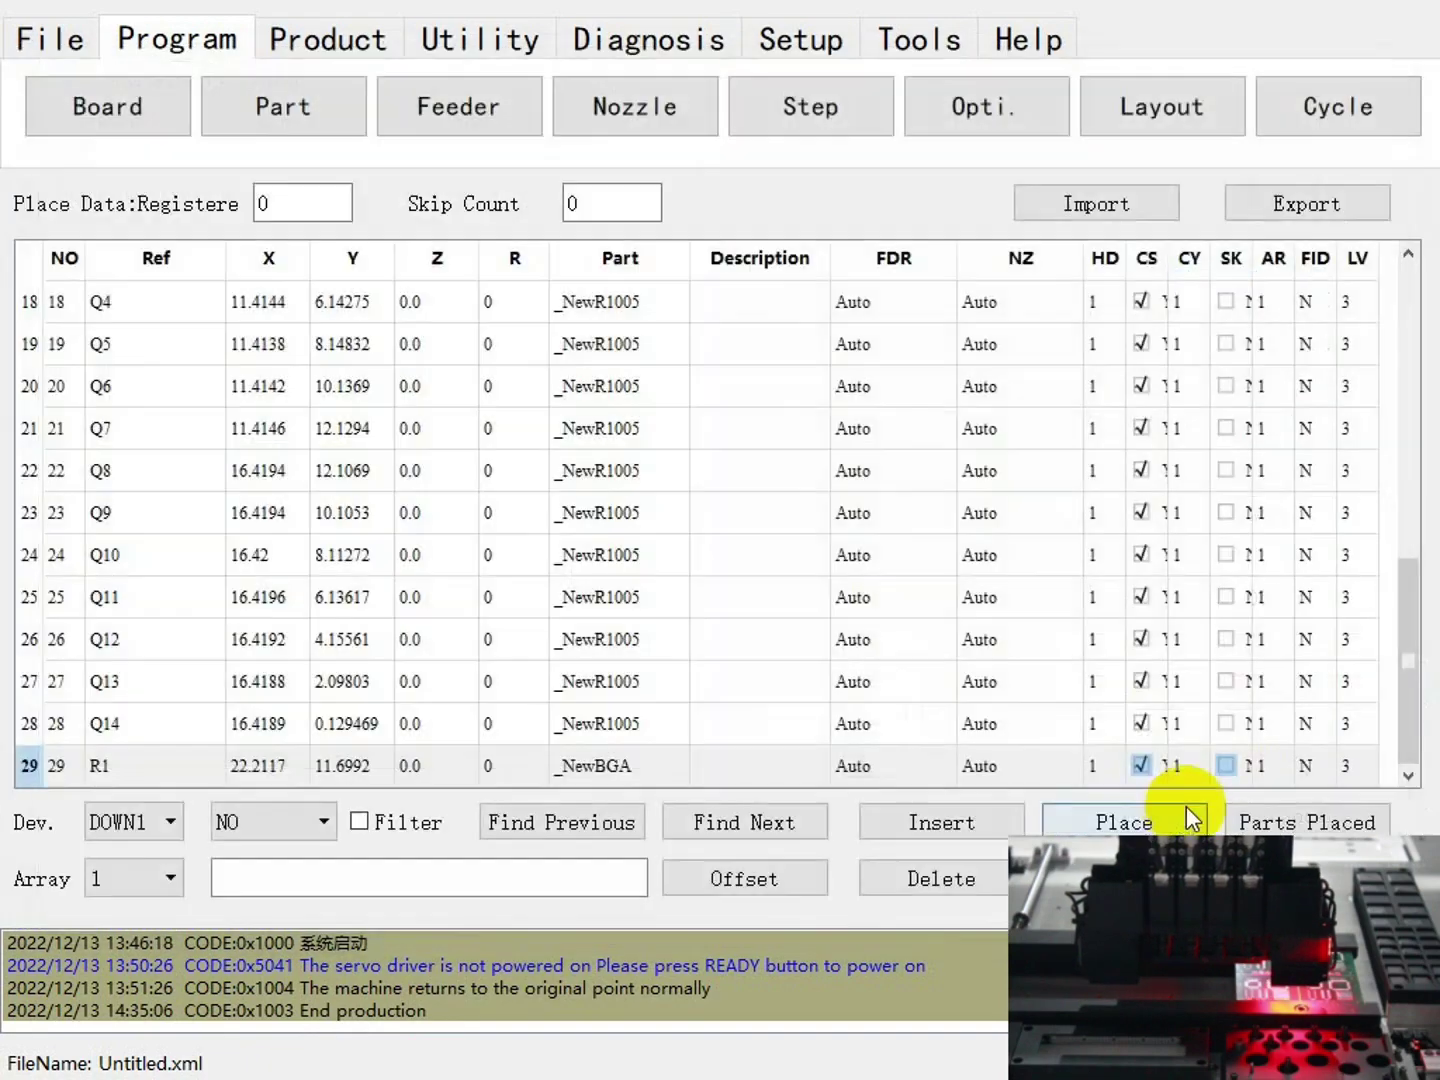
Reopen position teaching for R1 with 2Pt Teach and record Point1 at one corner.
left_click(355, 766)
left_click(1083, 878)
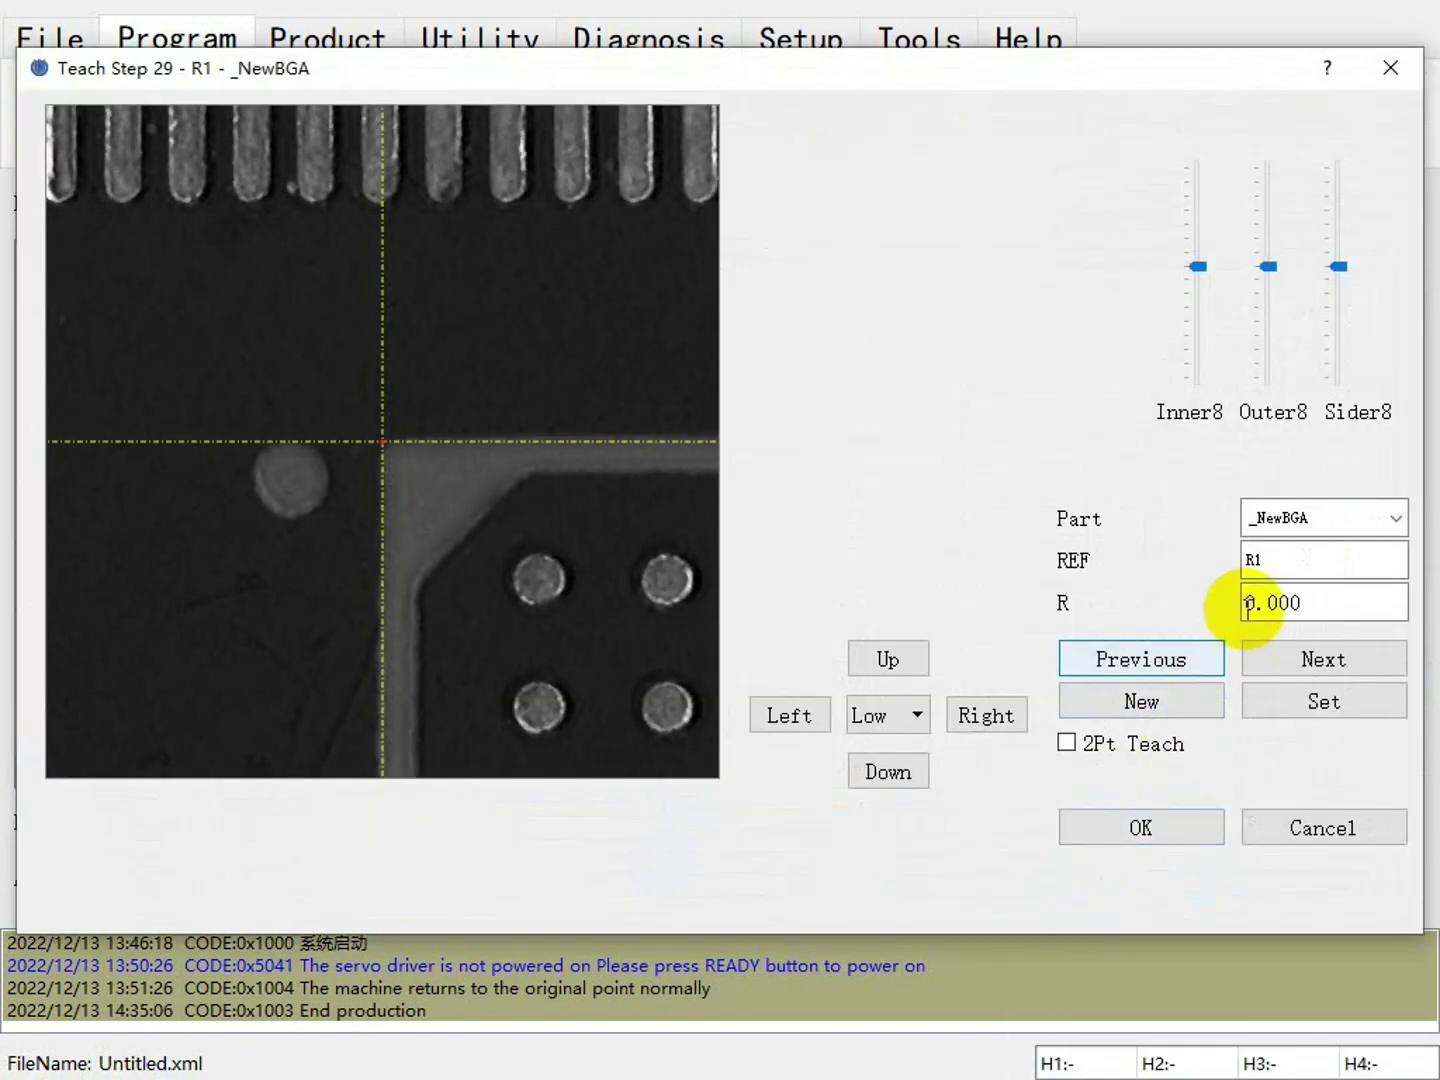
left_click(1068, 745)
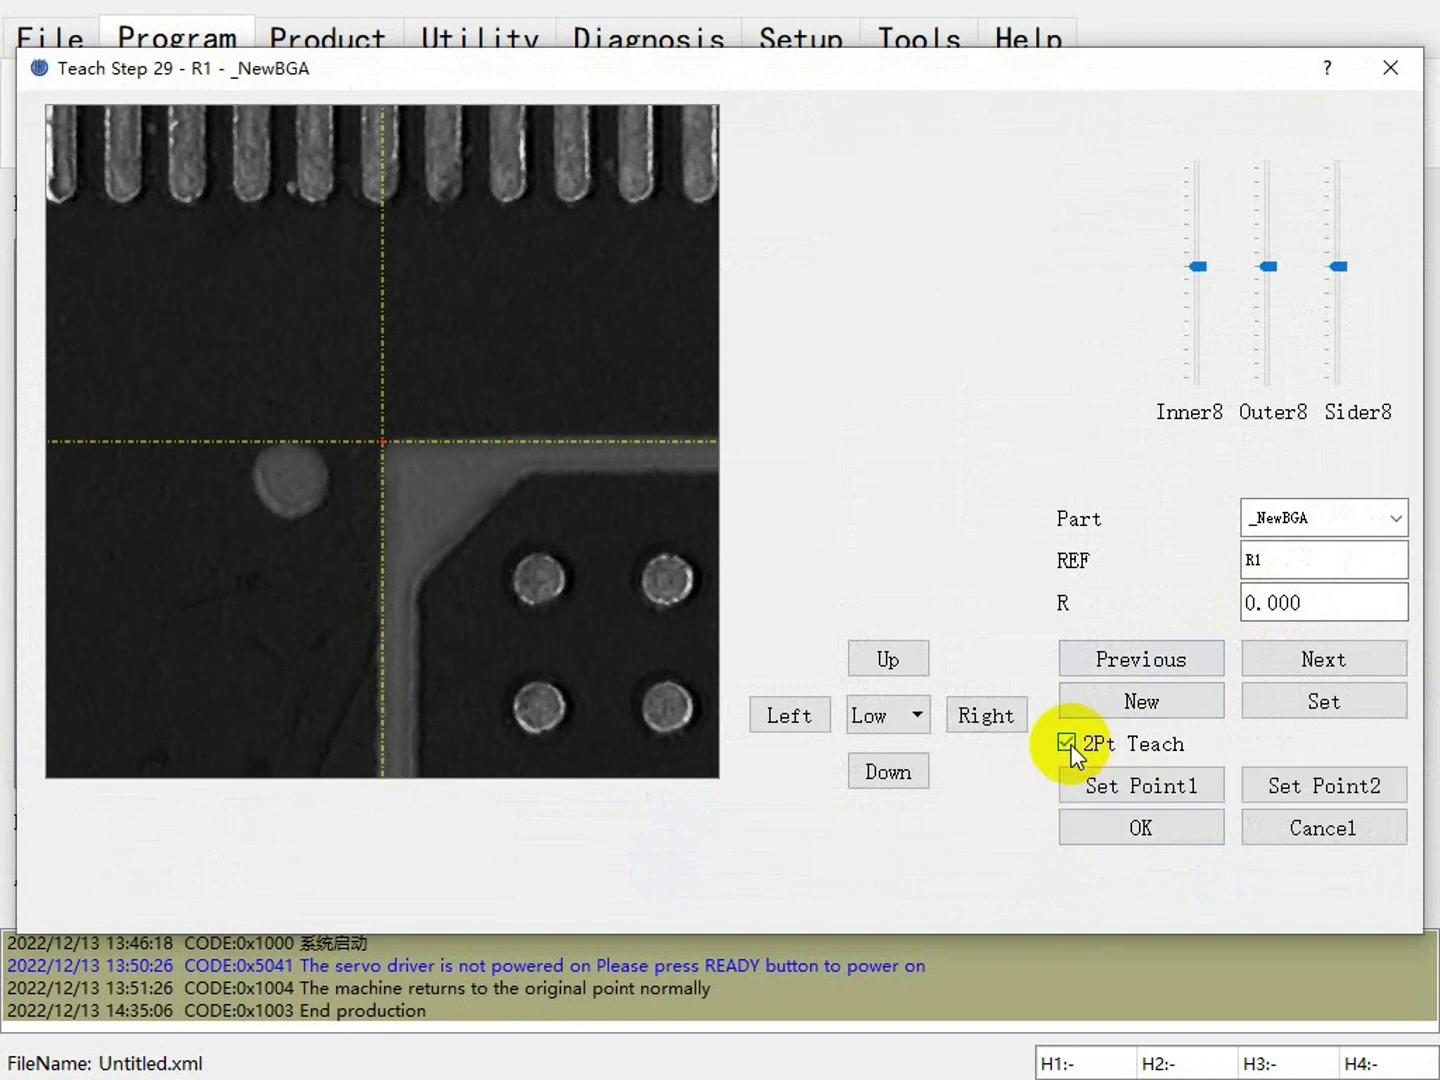
left_click(1131, 795)
Align on the BGA's opposite corner as Point2, confirm, then reopen R1 to check.
left_click(689, 745)
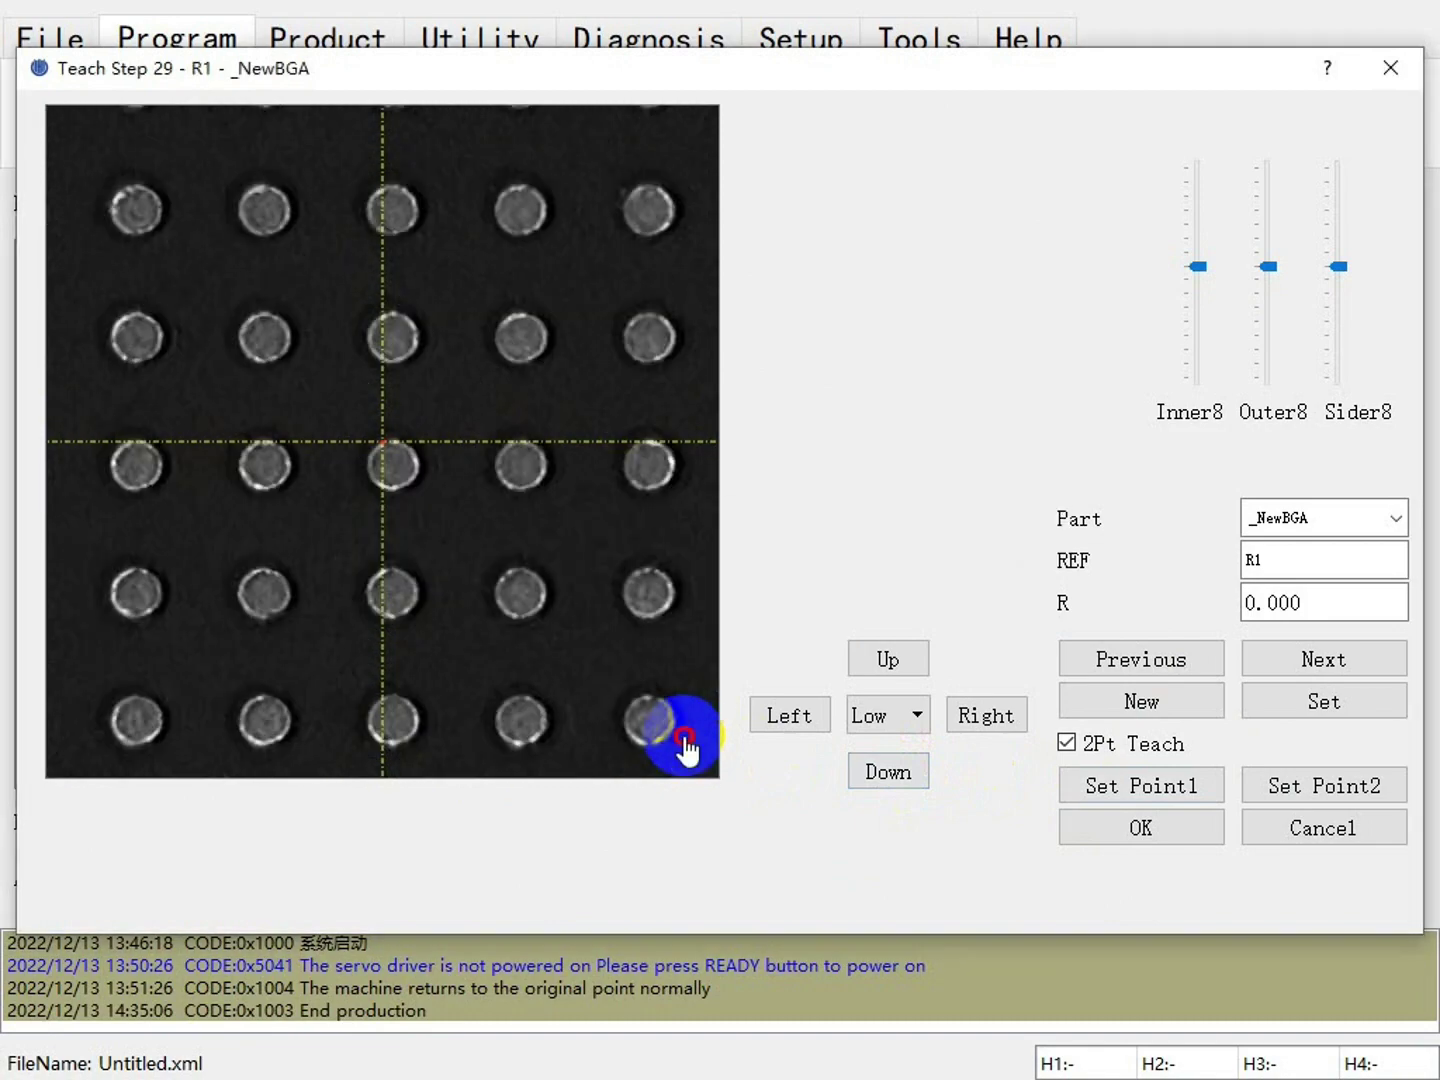
left_click(665, 730)
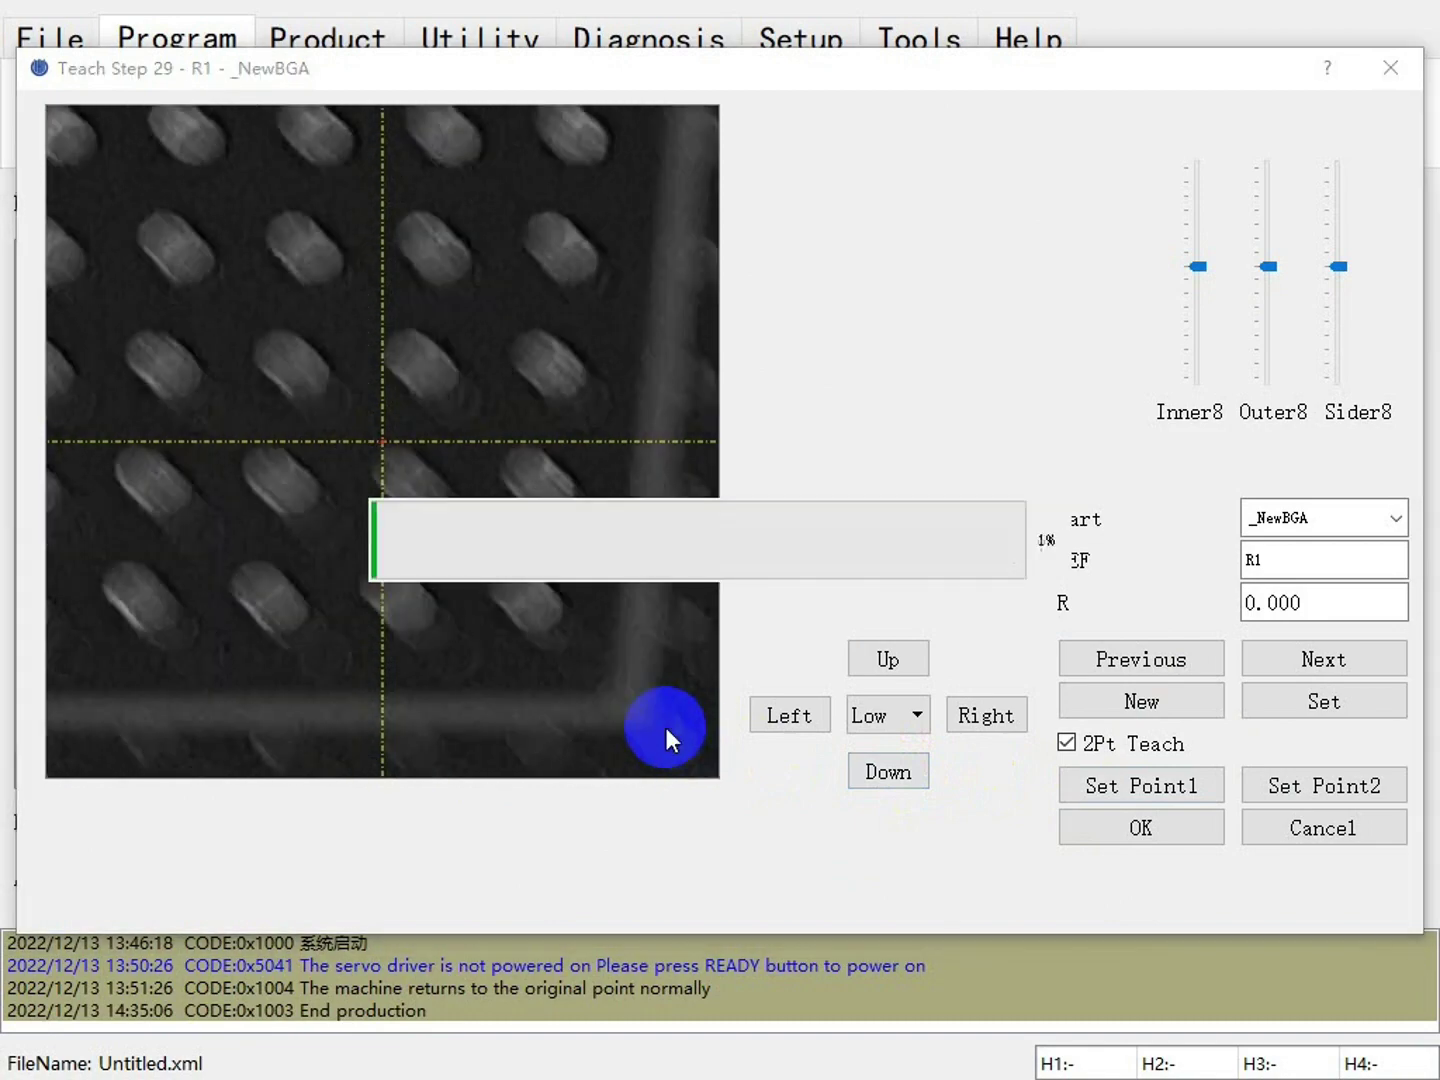
left_click(556, 653)
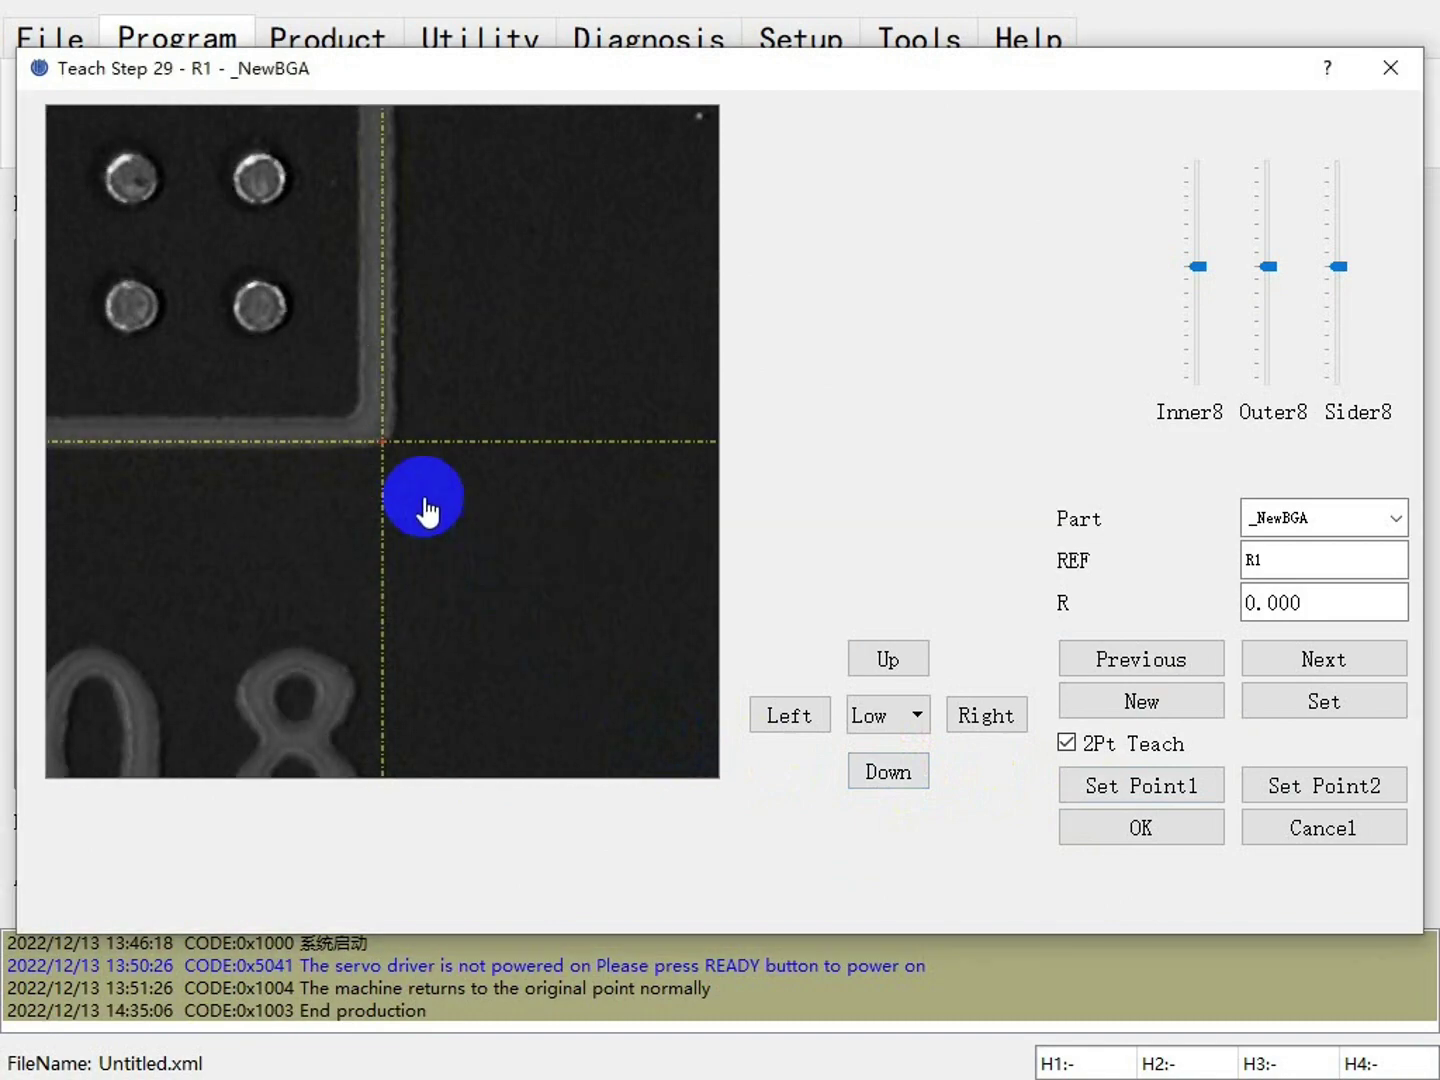
left_click(393, 455)
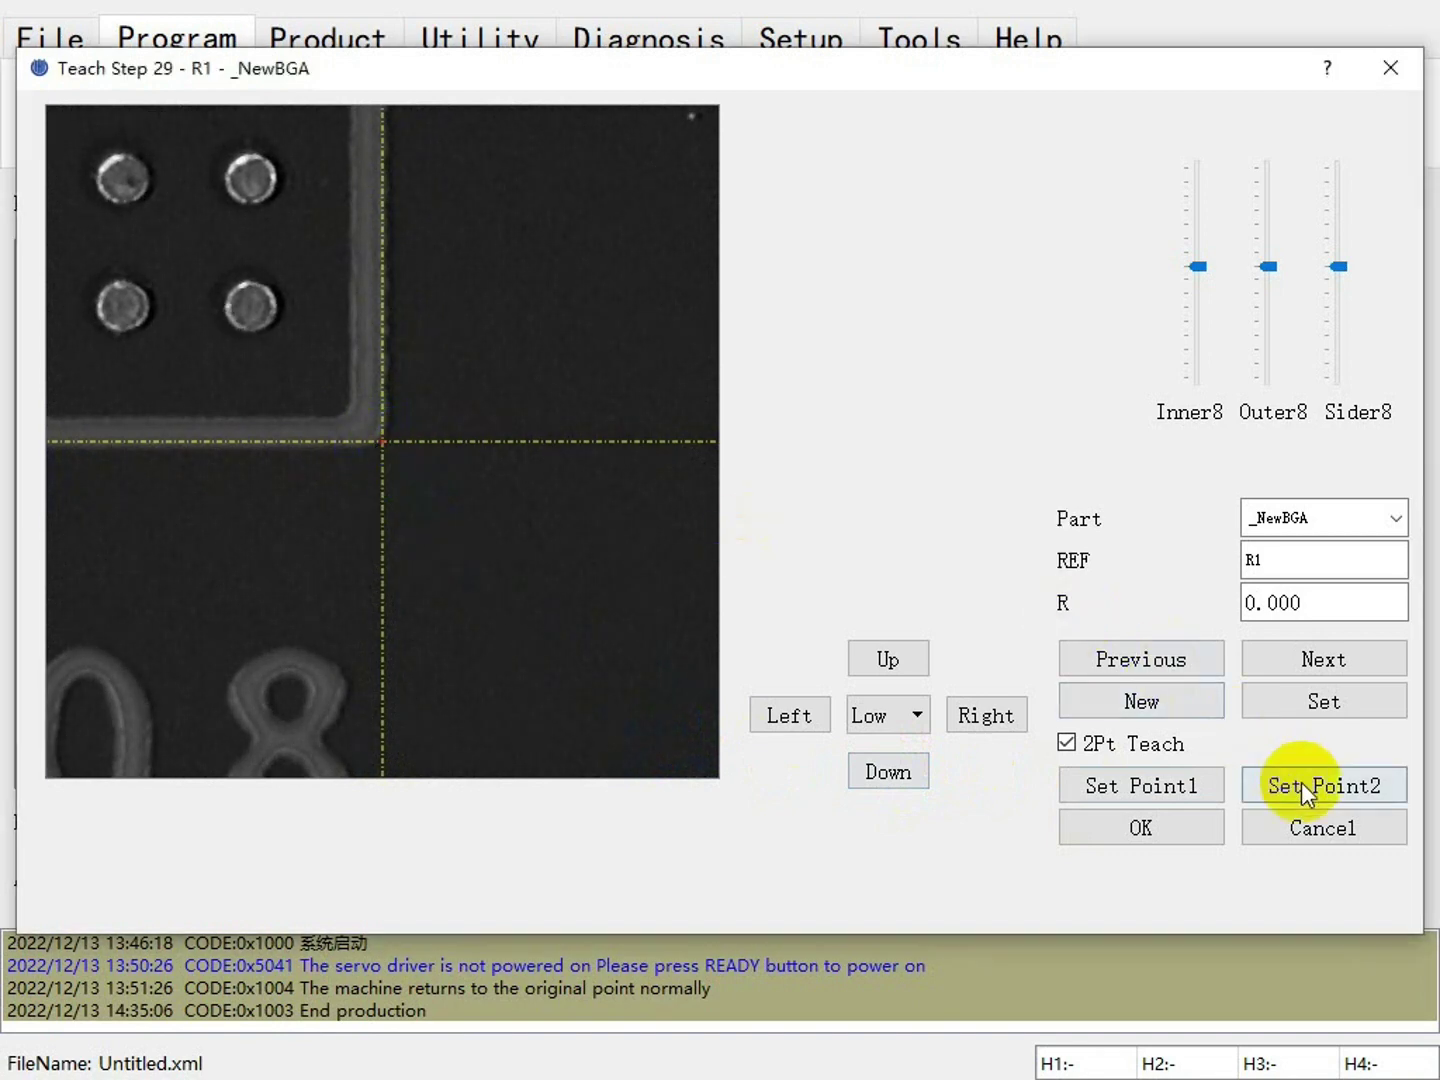
left_click(1140, 826)
left_click(633, 765)
left_click(1075, 879)
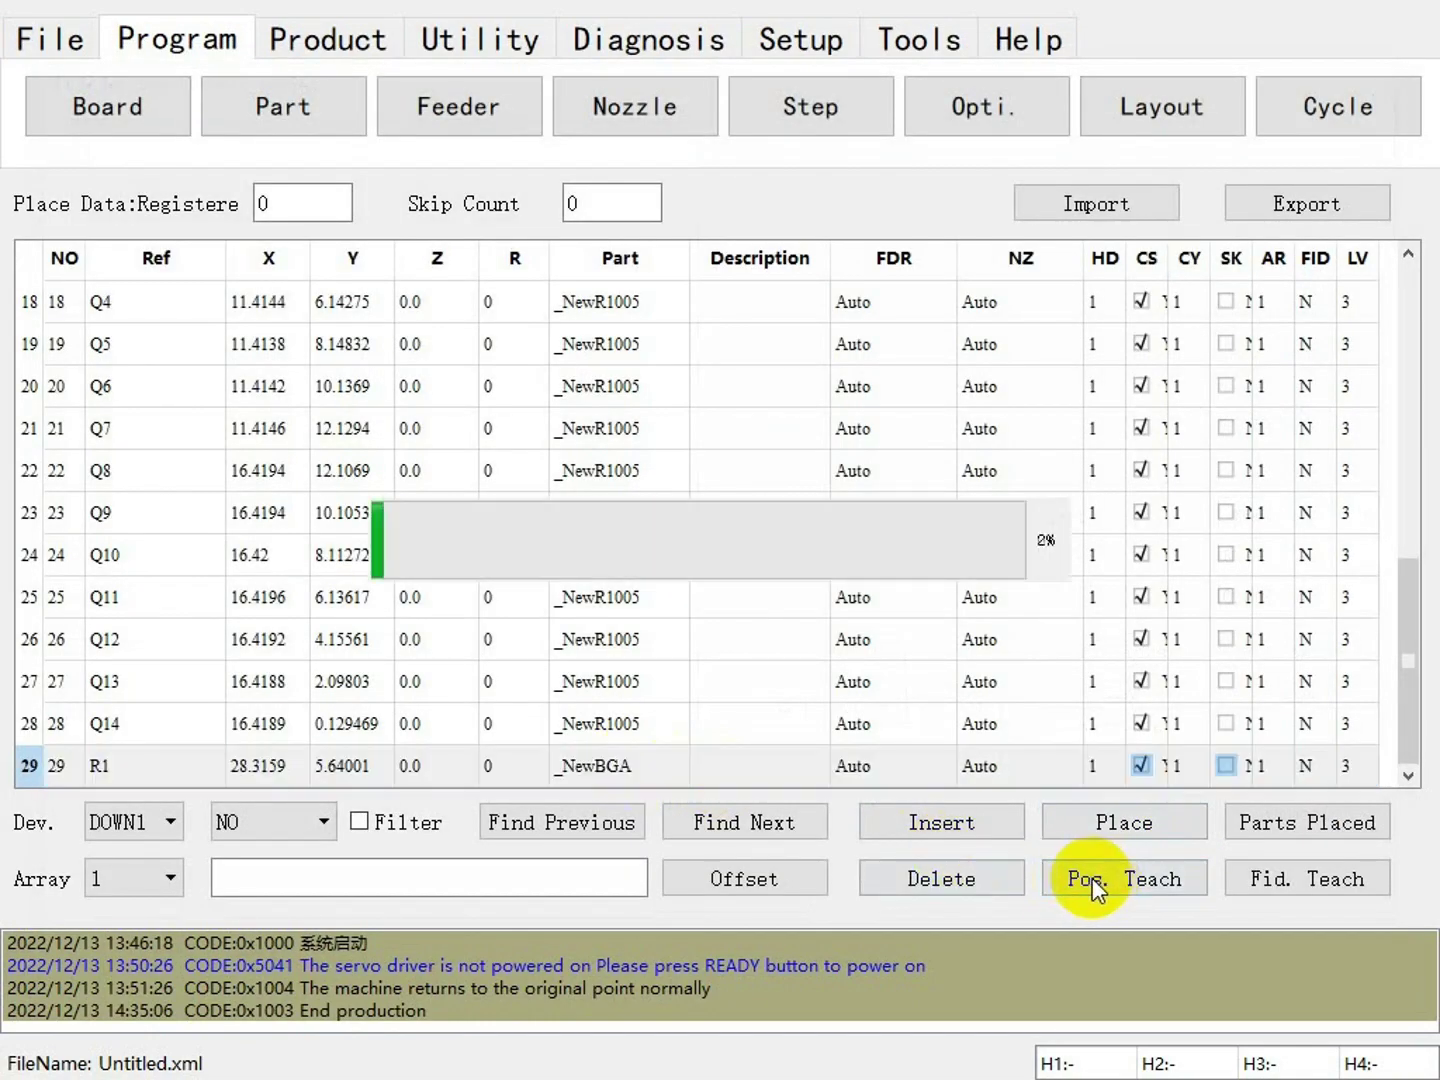
Centre the camera on the BGA ball grid and close the teaching window.
left_click(530, 553)
left_click(413, 481)
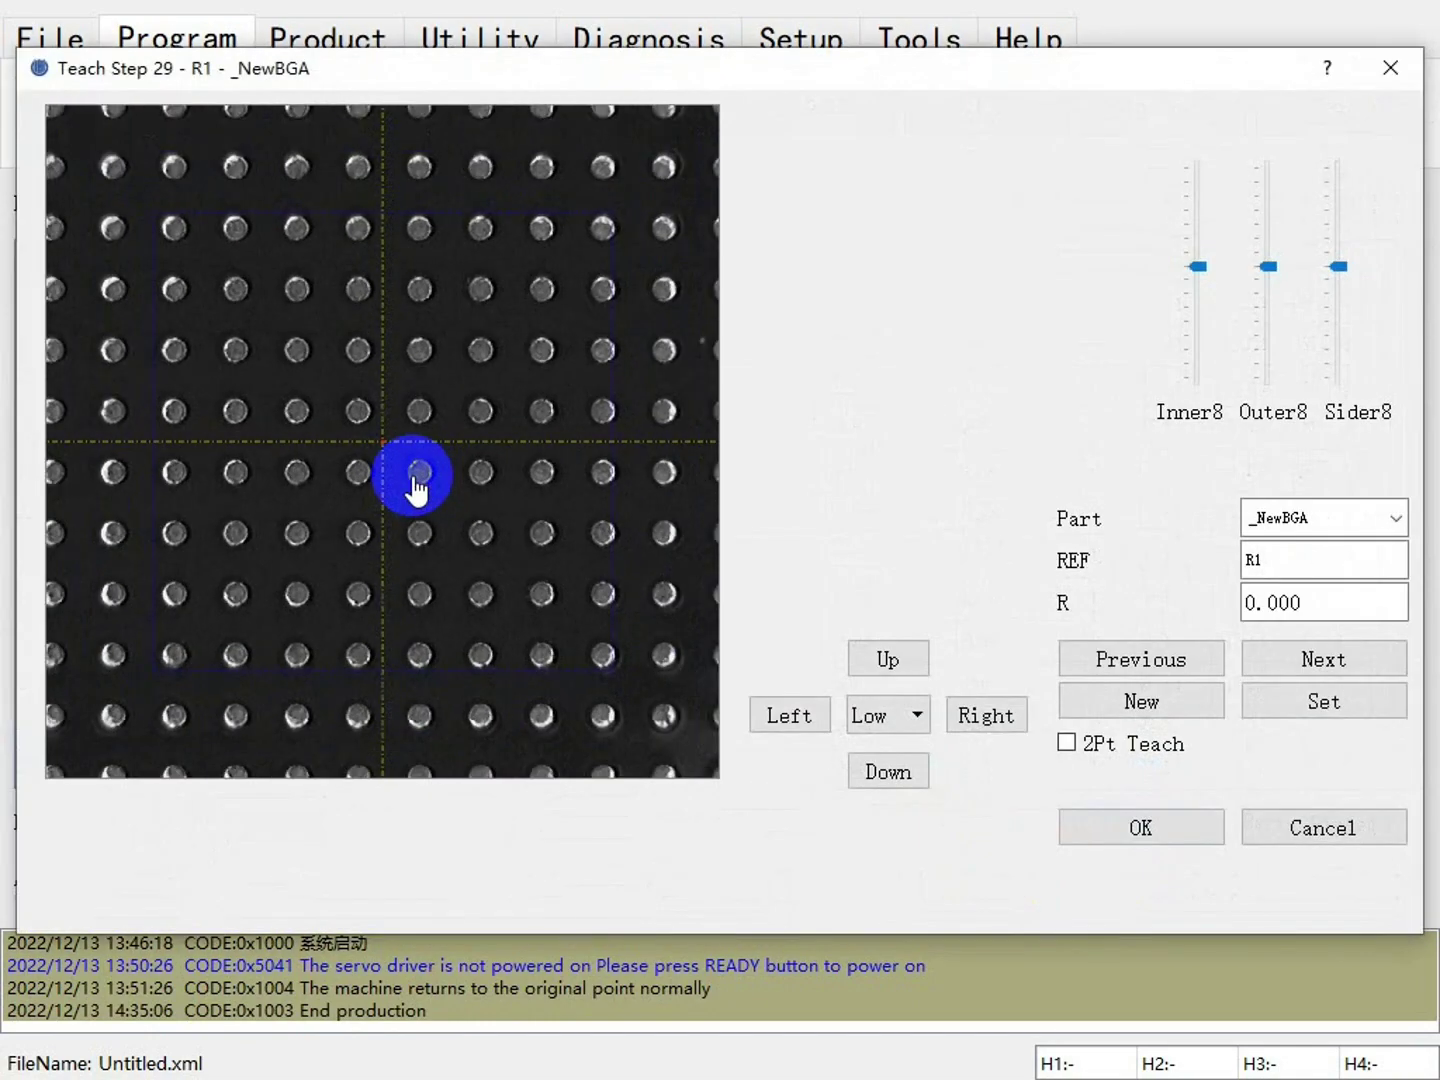
left_click(612, 528)
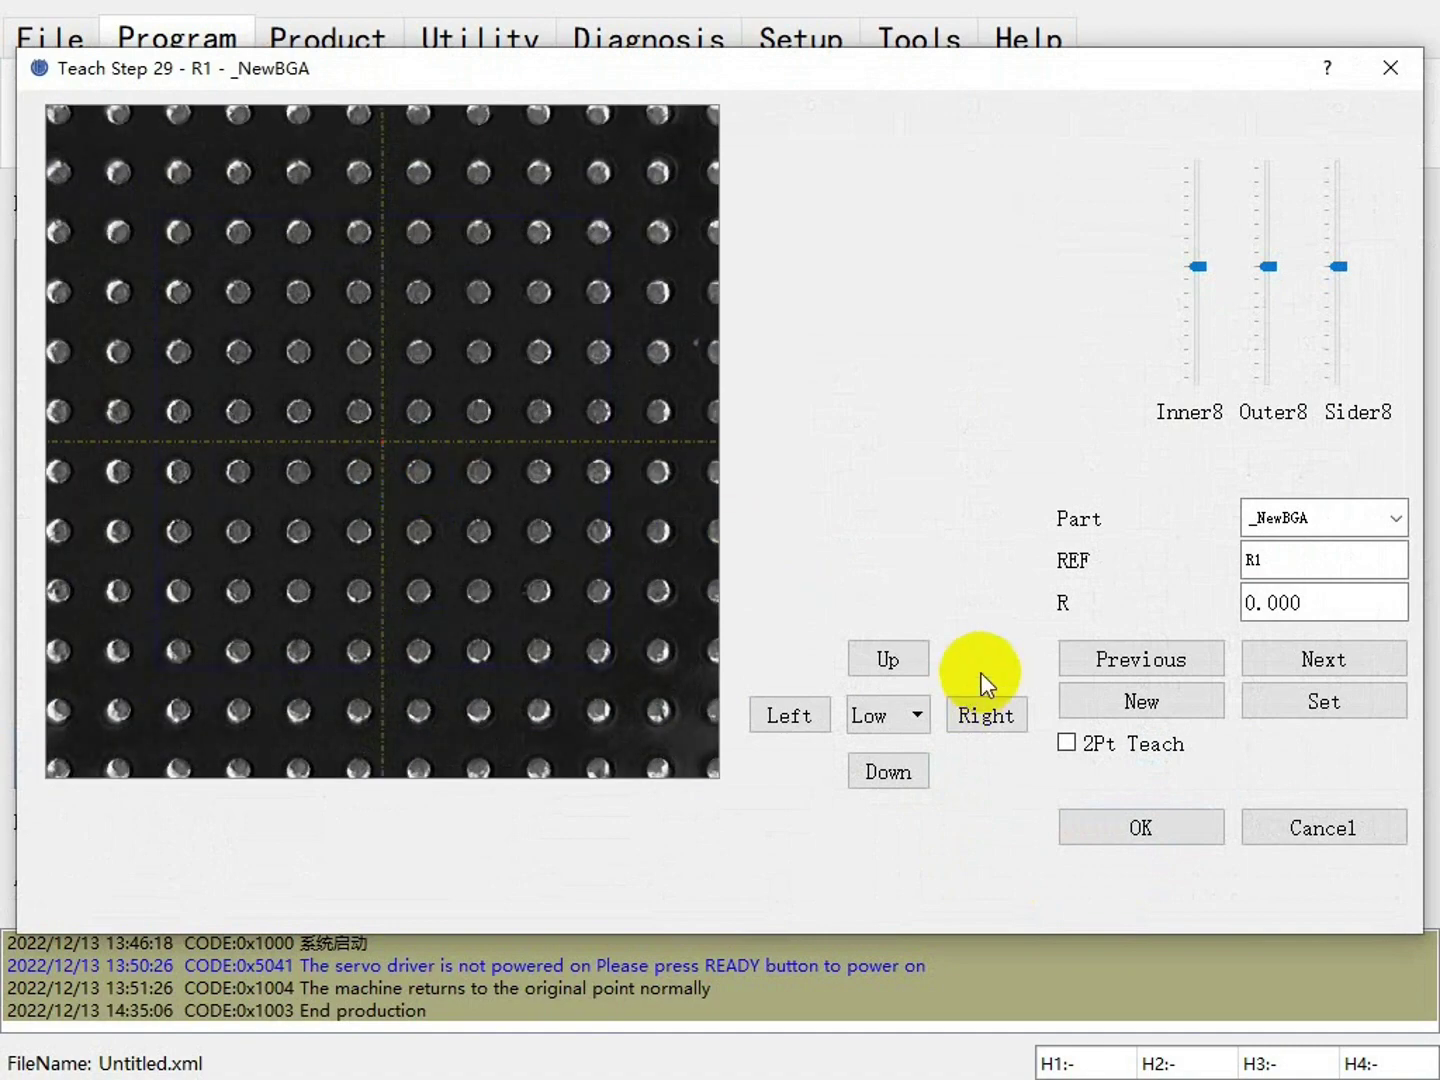
left_click(1128, 826)
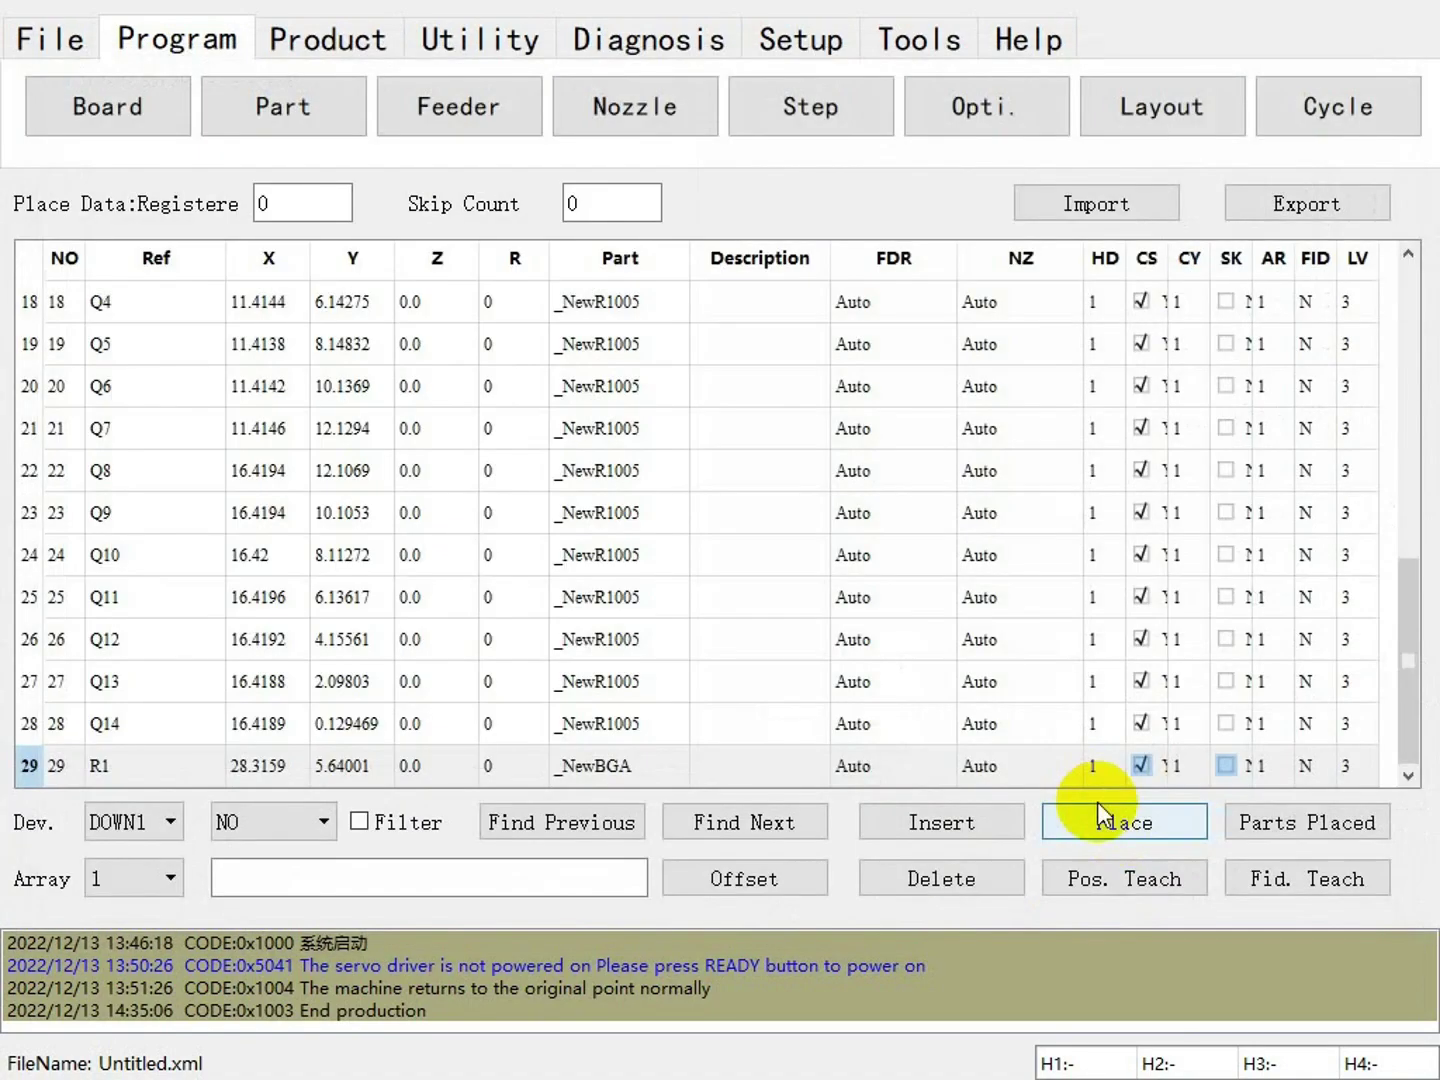
Teach a new step with part _NewQFP2, reference R2, and the camera aligned on the lead corner at High jog speed.
left_click(1097, 805)
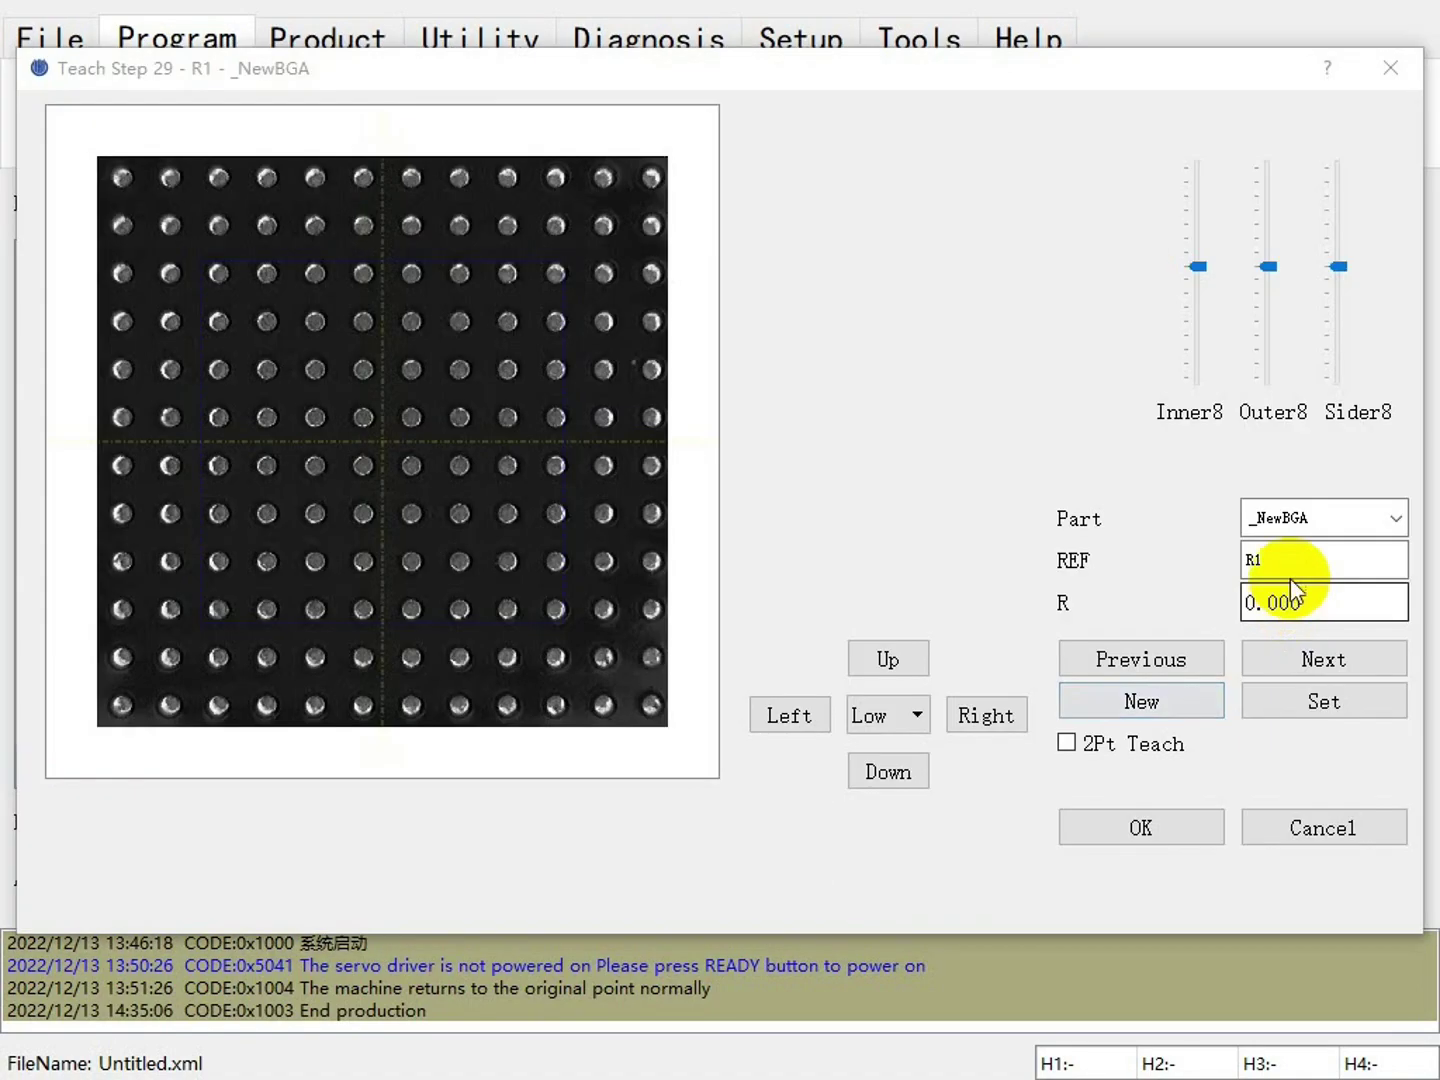
left_click(1385, 520)
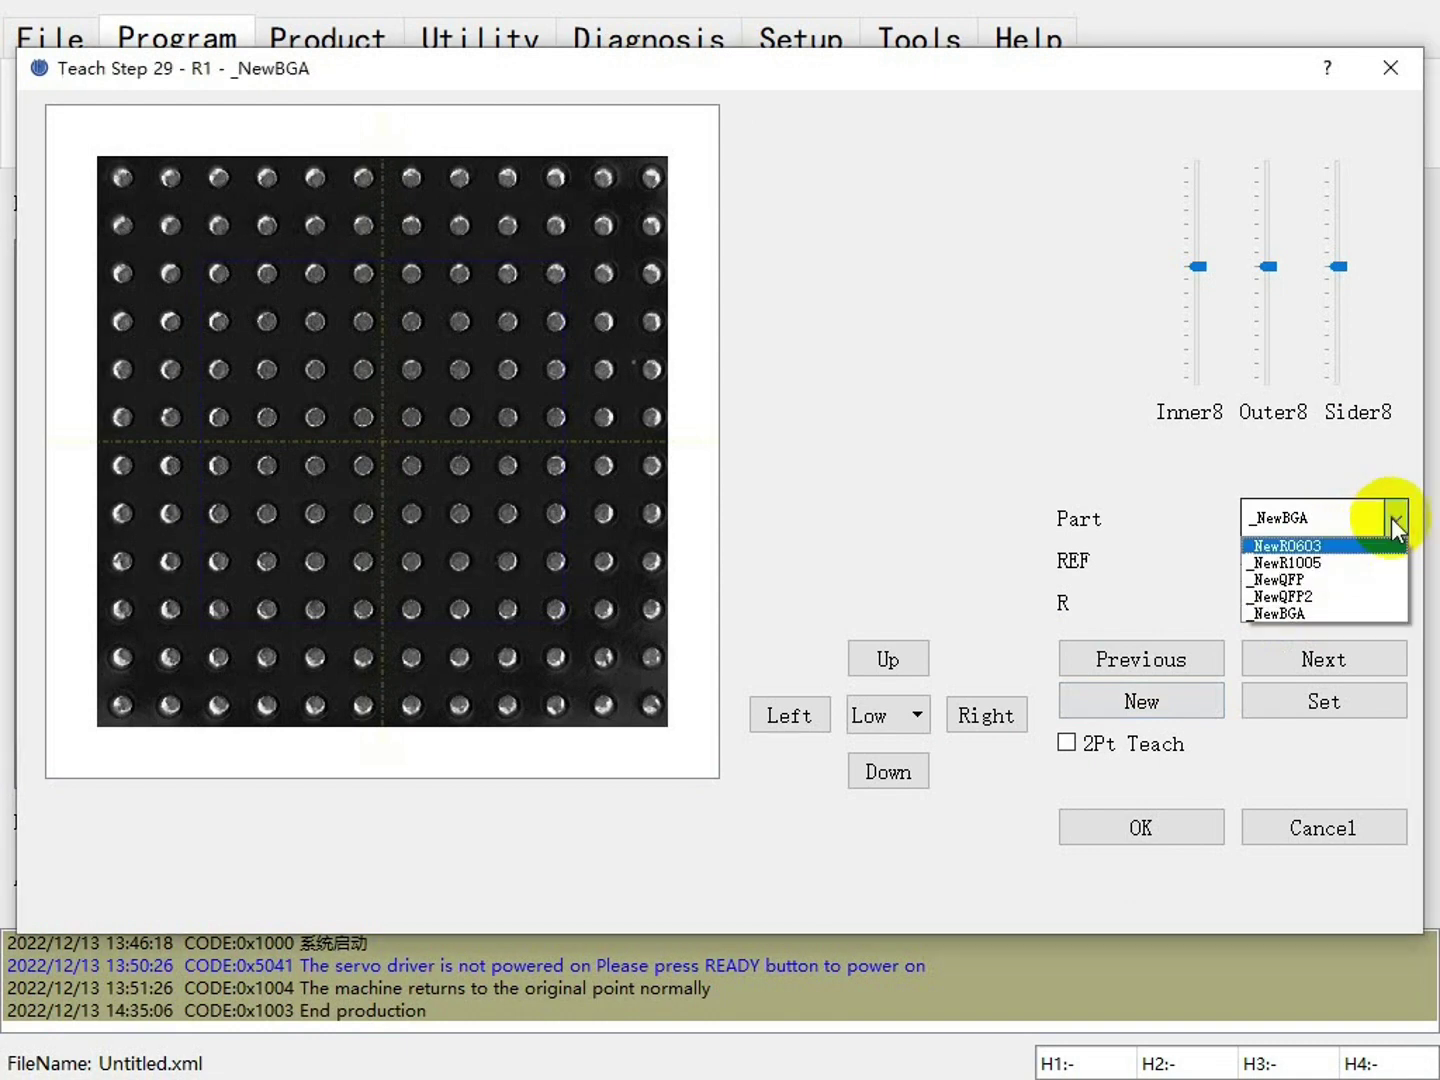
left_click(1346, 596)
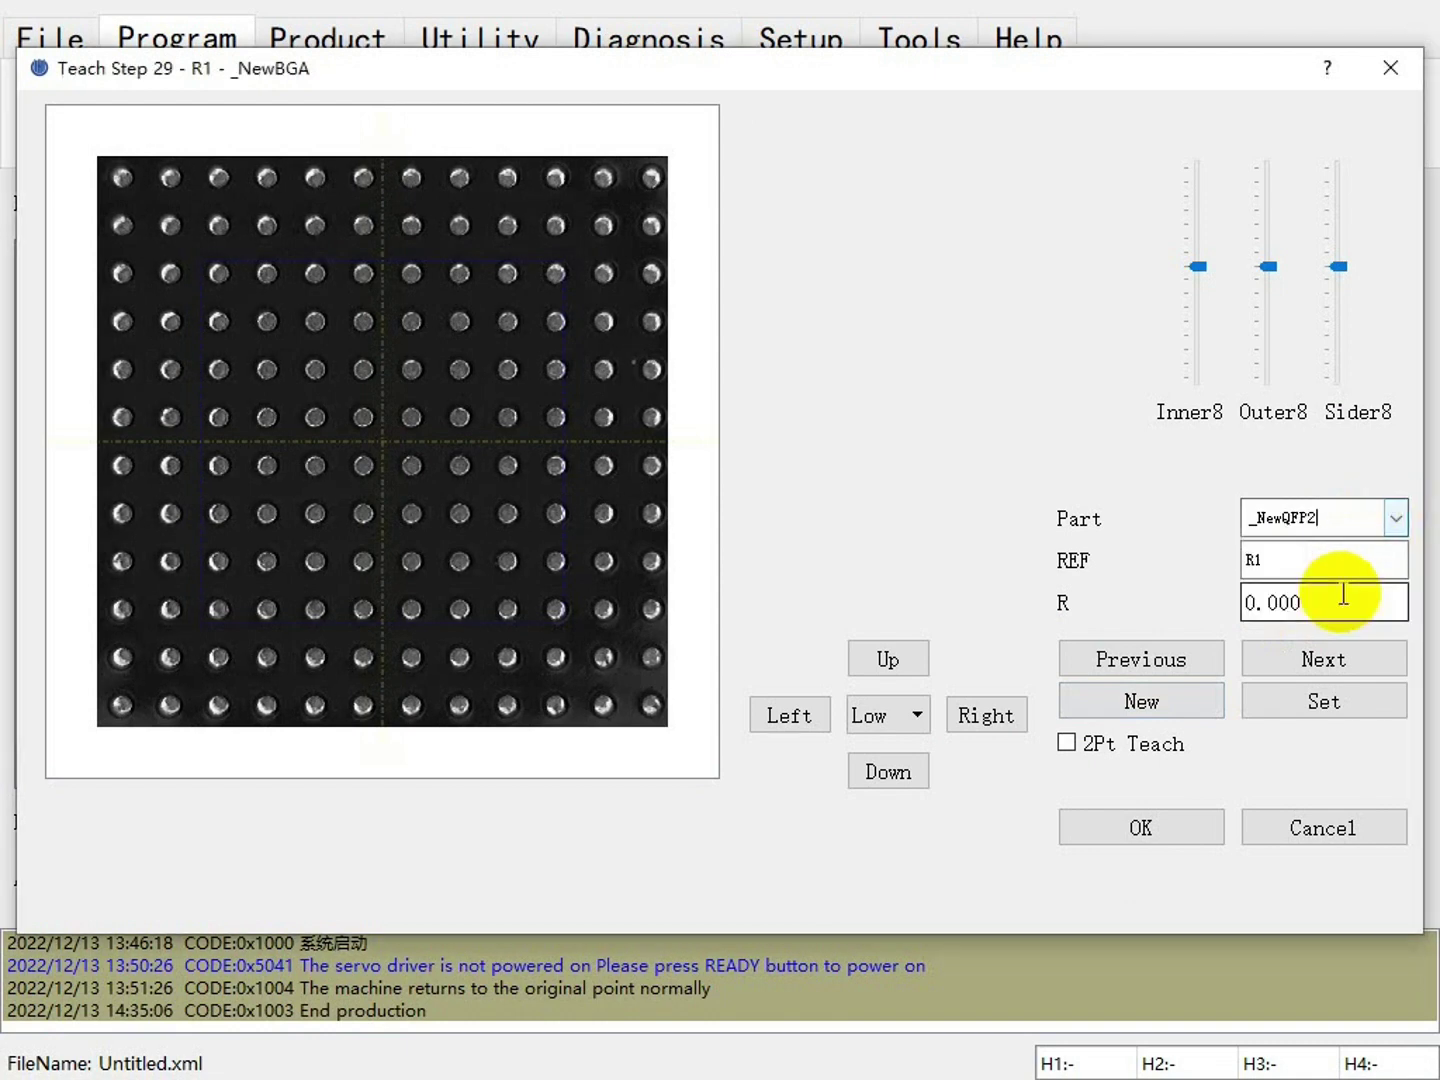
left_click(1242, 562)
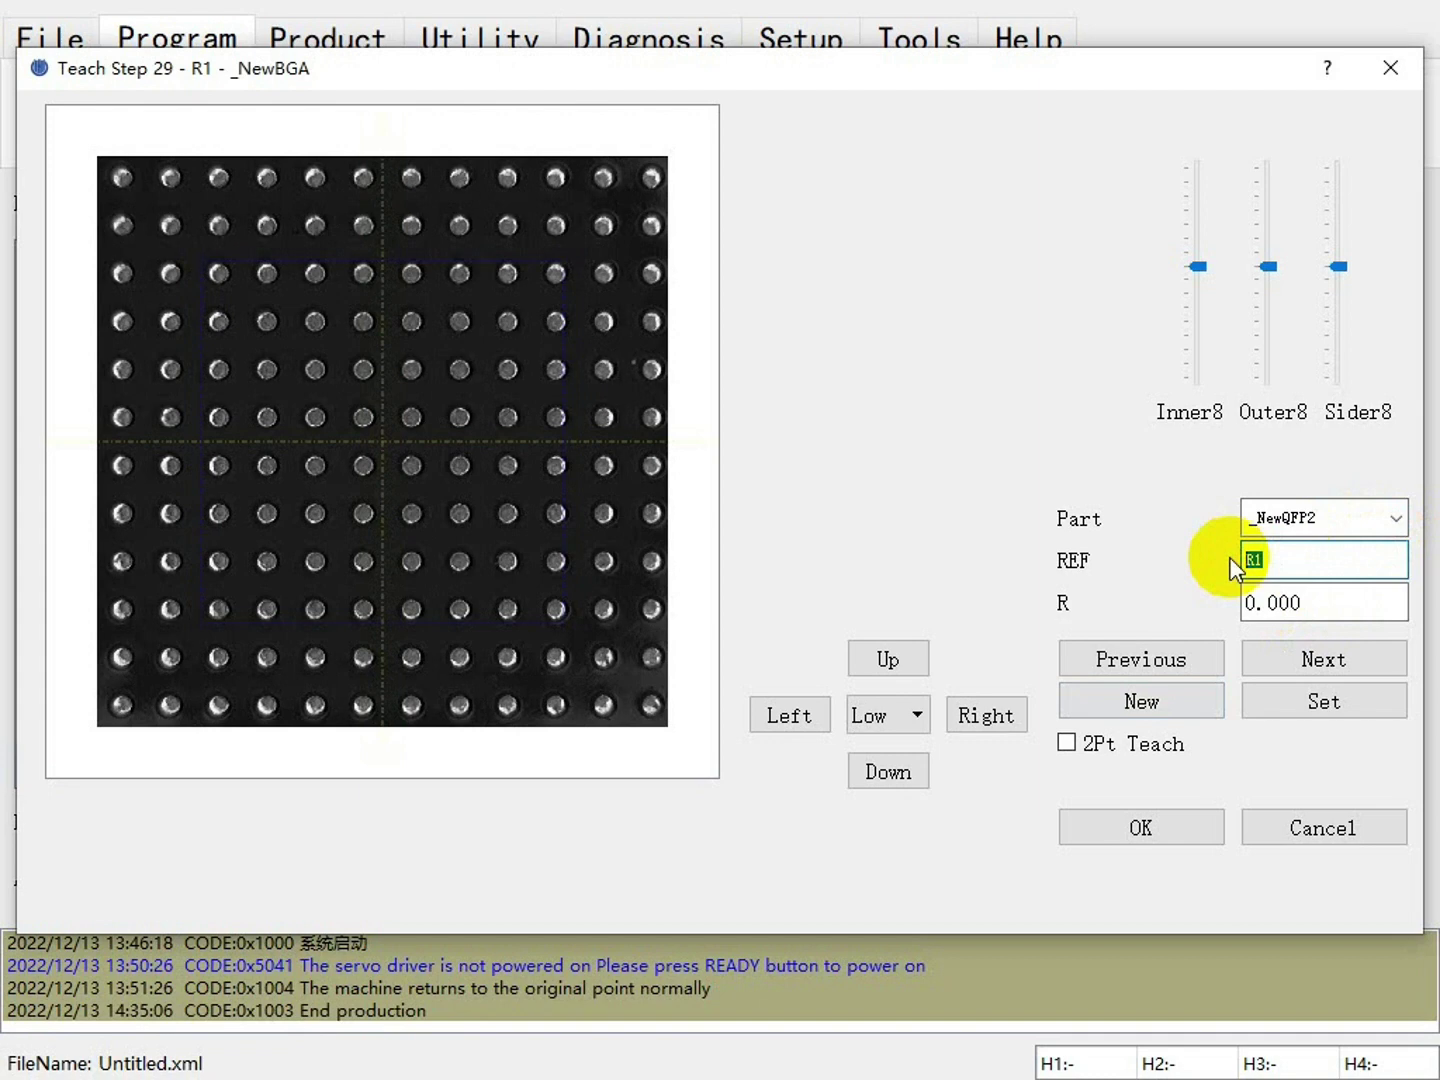
left_click(917, 715)
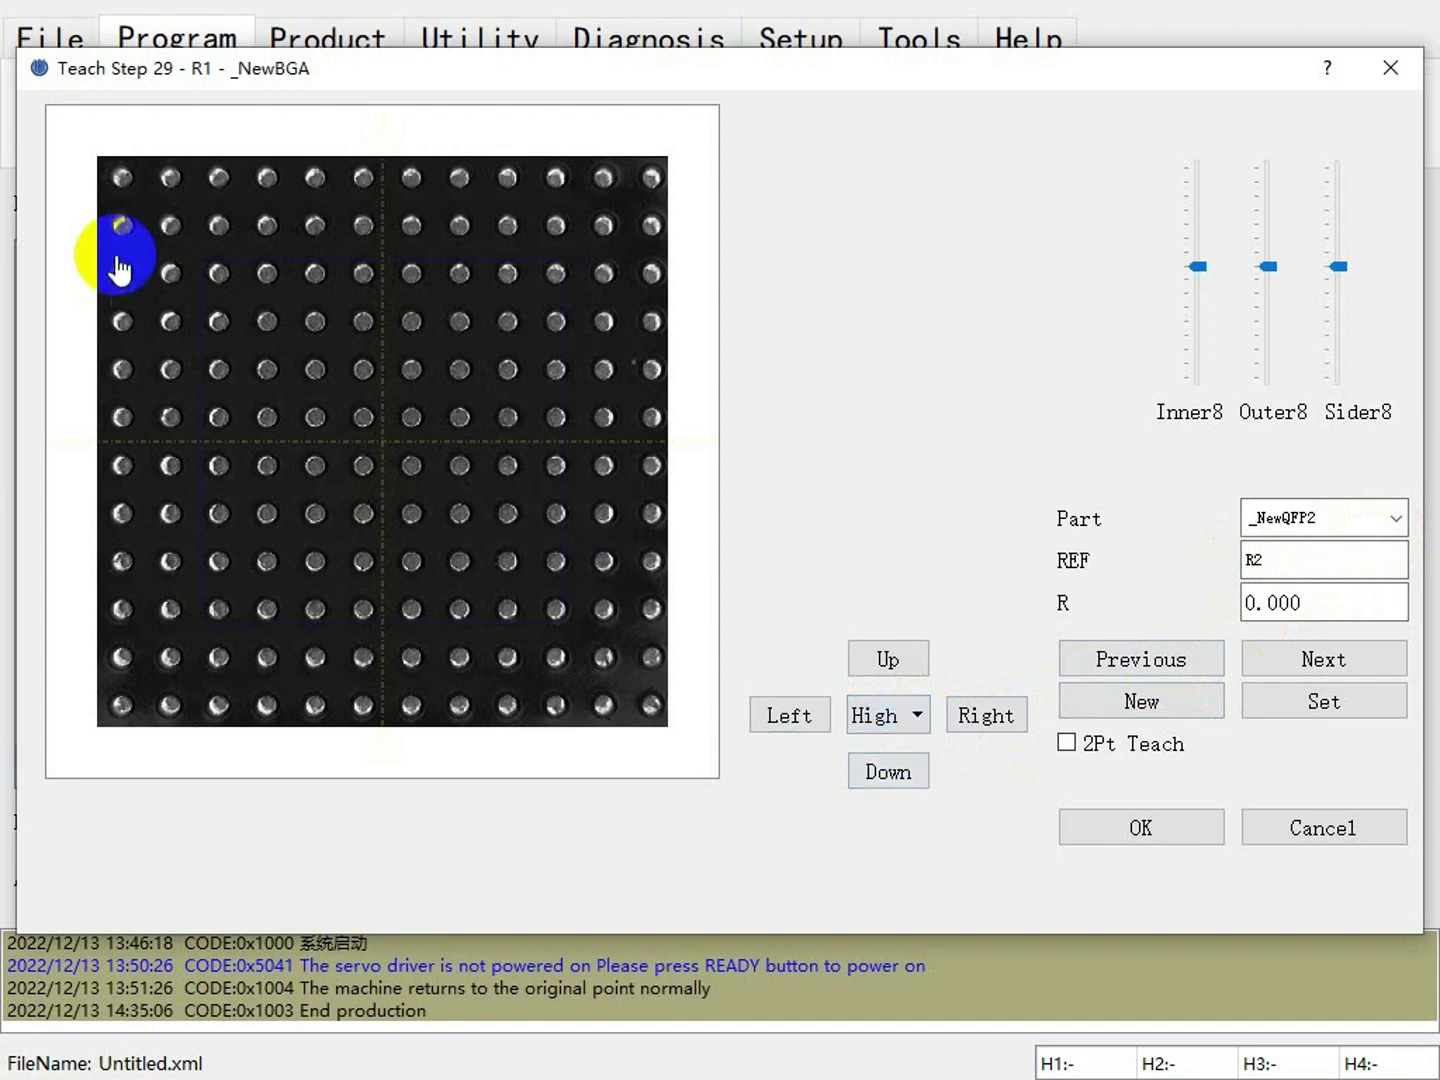
left_click(242, 268)
mouse_move(300, 283)
left_mouse_down()
mouse_move(443, 288)
mouse_move(469, 370)
mouse_move(501, 389)
mouse_move(488, 418)
mouse_move(453, 399)
mouse_move(606, 481)
left_mouse_up()
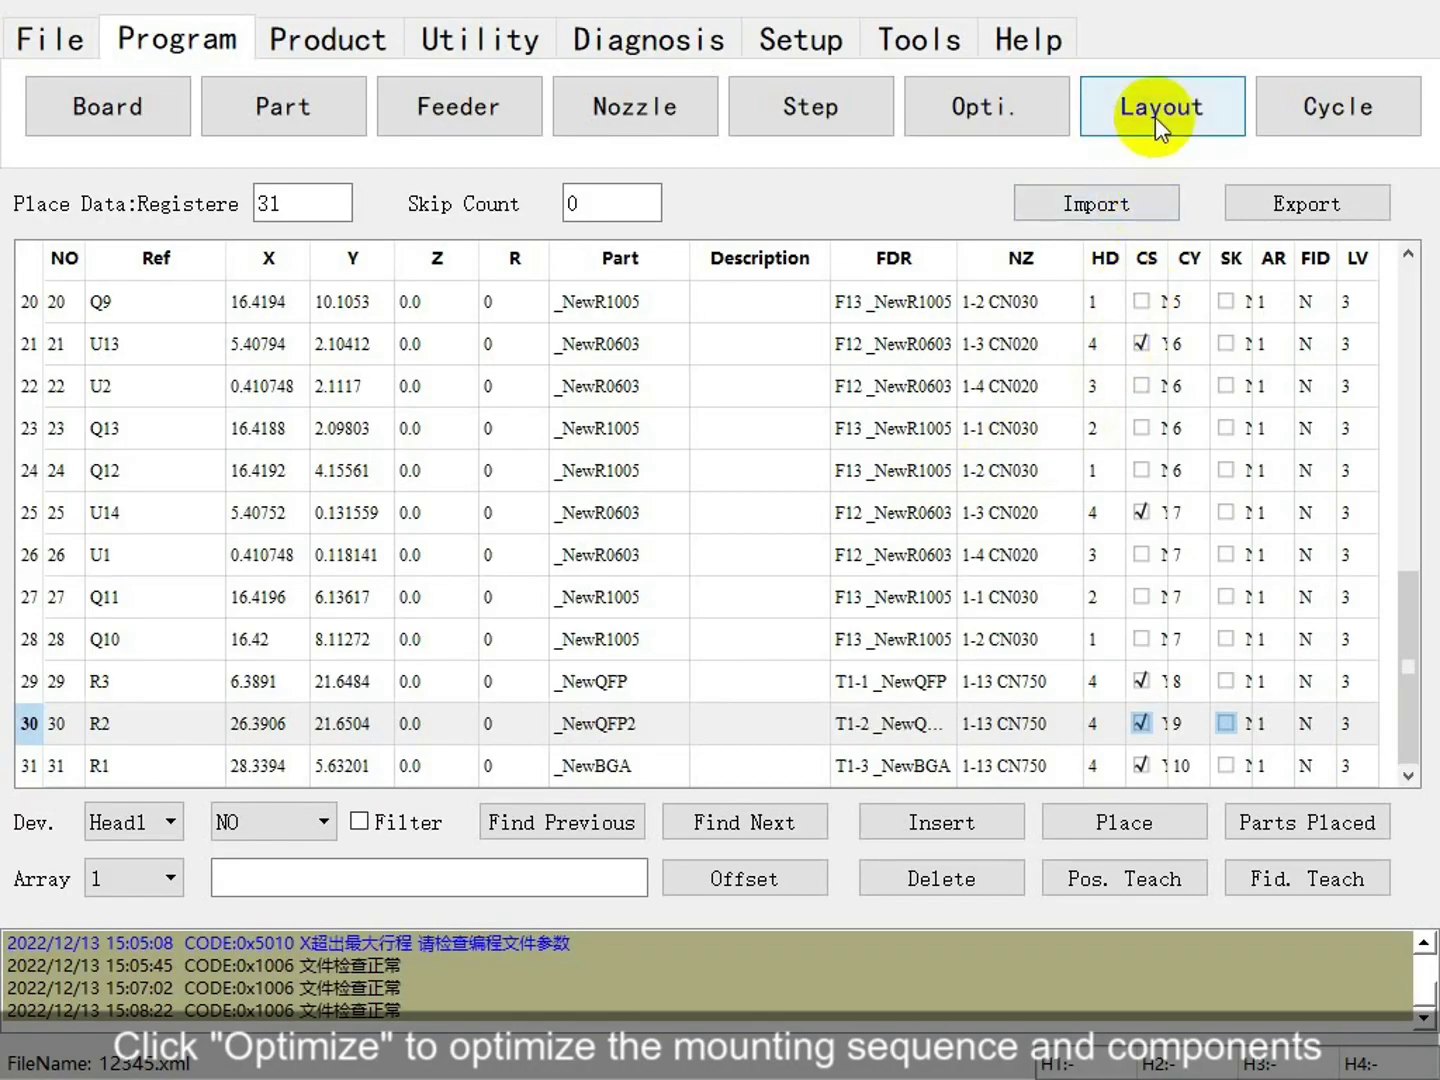
Check point info for R2, R3, U8, R1 and Q14 on the board layout, then bring up the optimizer.
left_click(1155, 110)
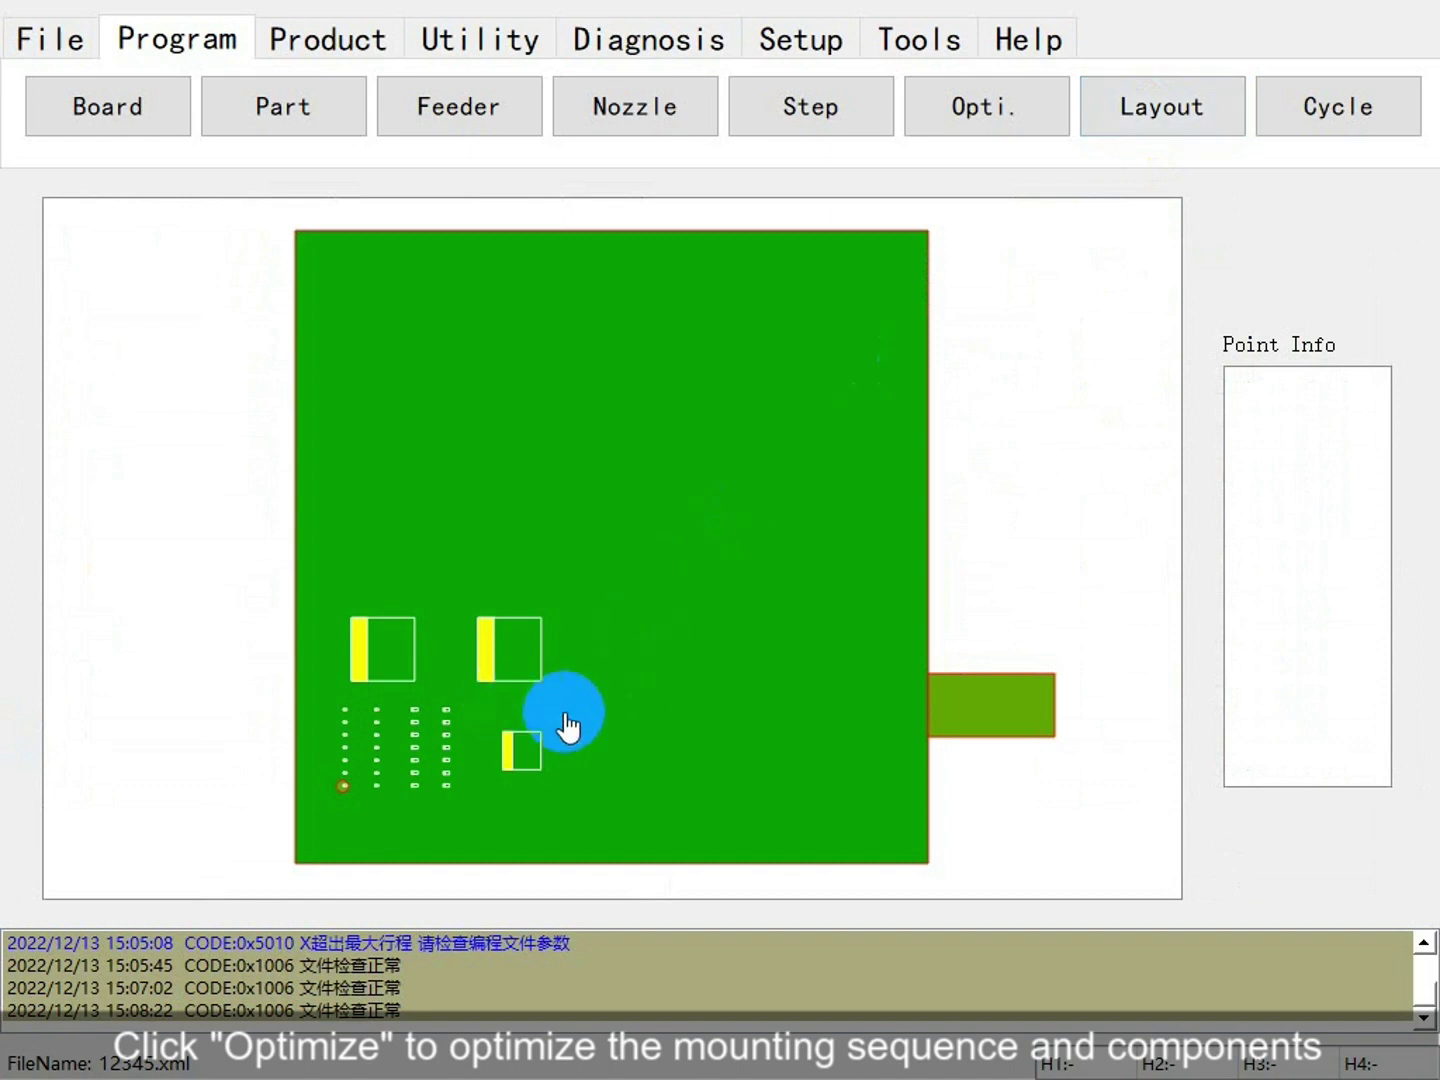
scroll(567, 726, "up", 5)
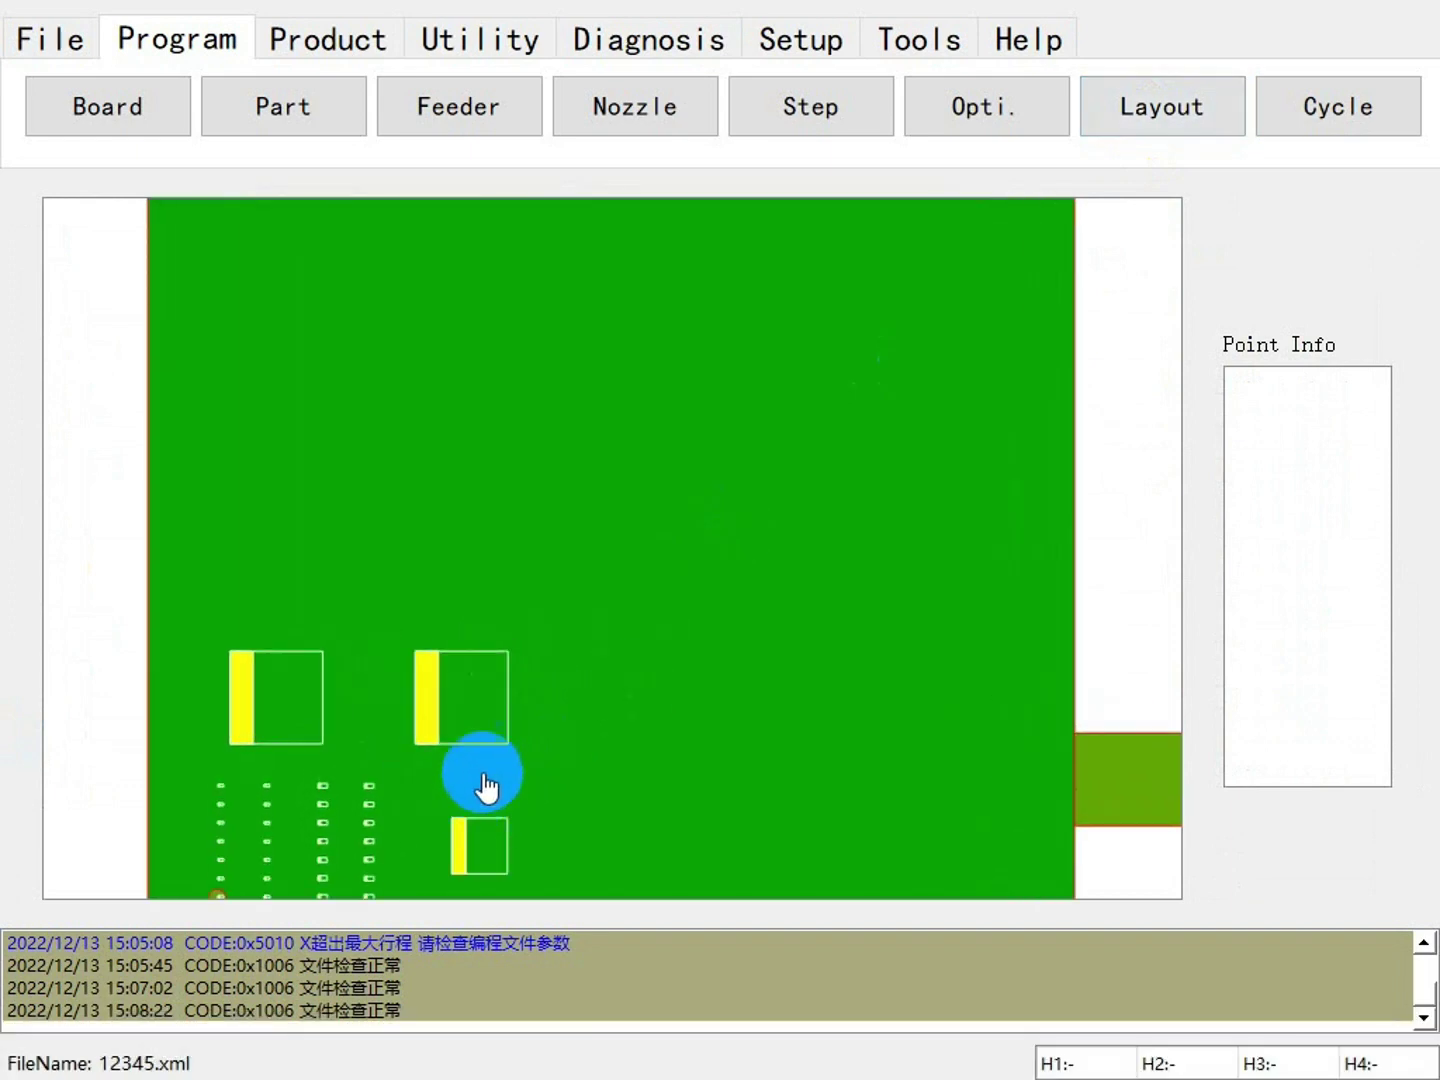
left_click_drag(487, 787, 533, 722)
left_click(521, 640)
left_click(352, 661)
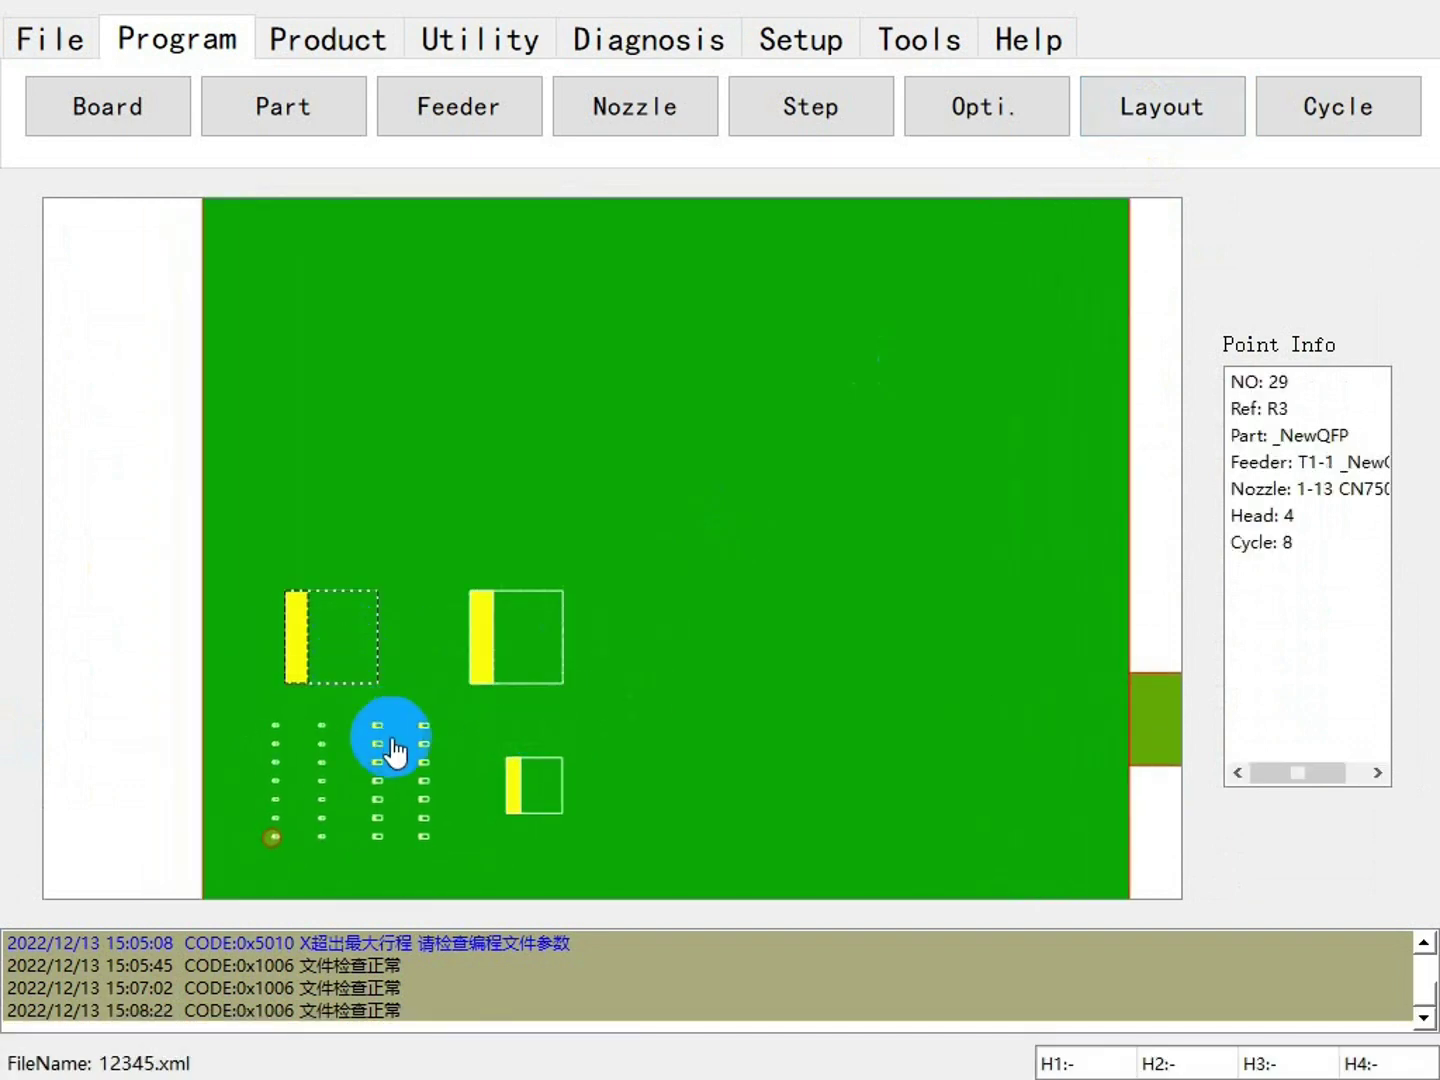
left_click(320, 725)
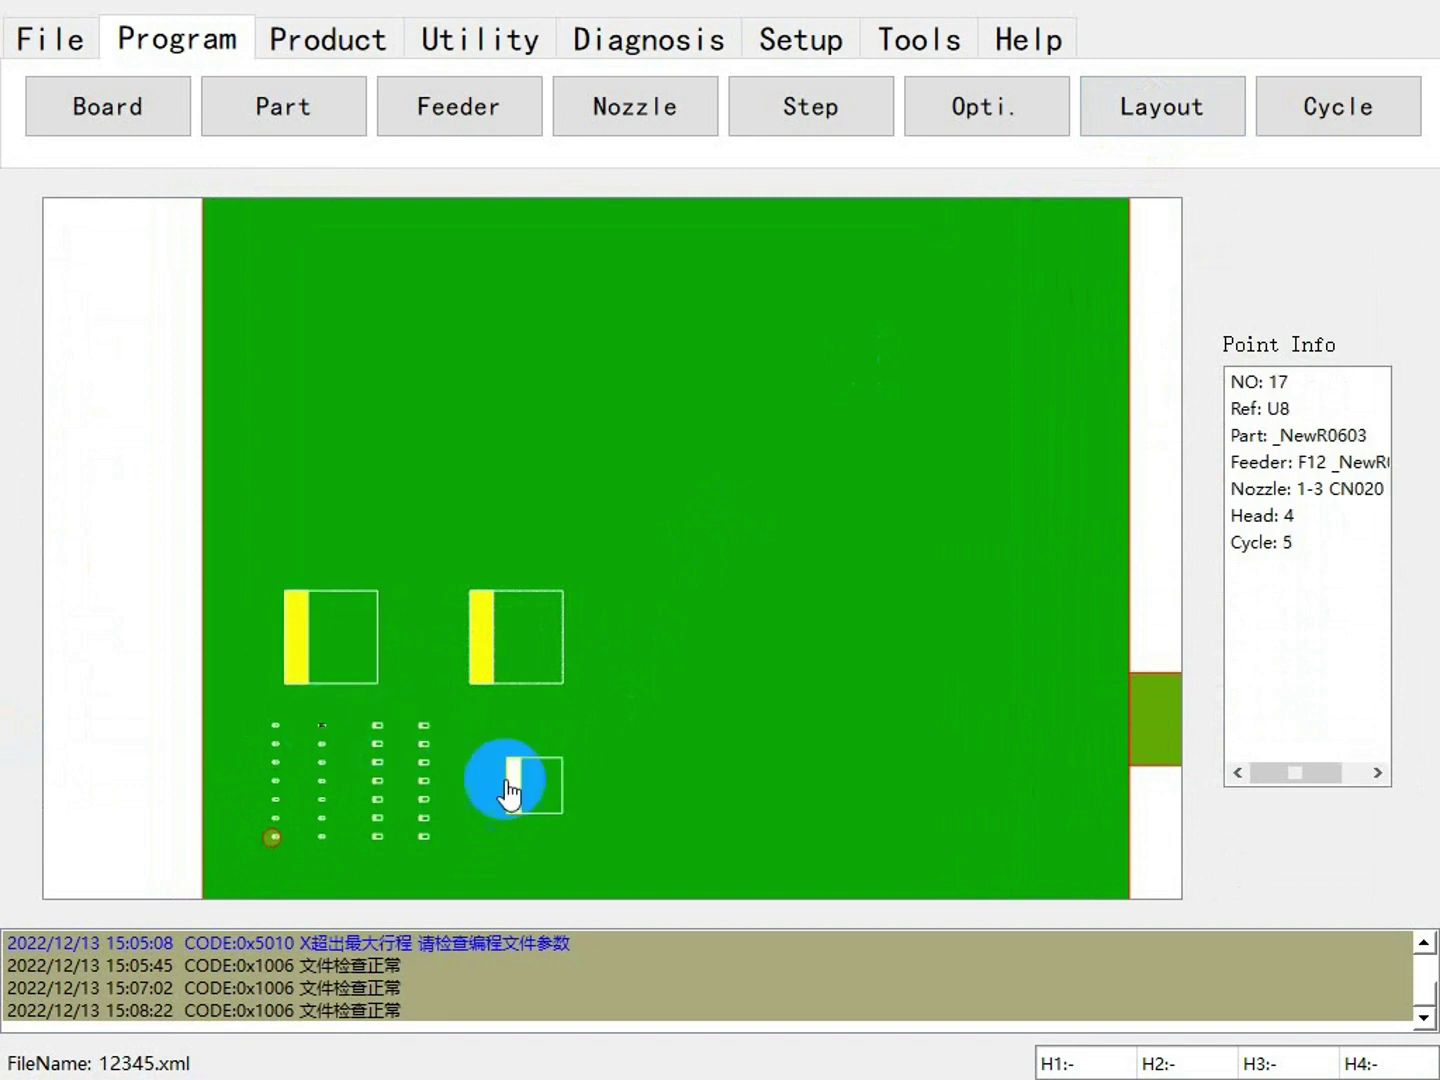
left_click(536, 785)
left_click(424, 838)
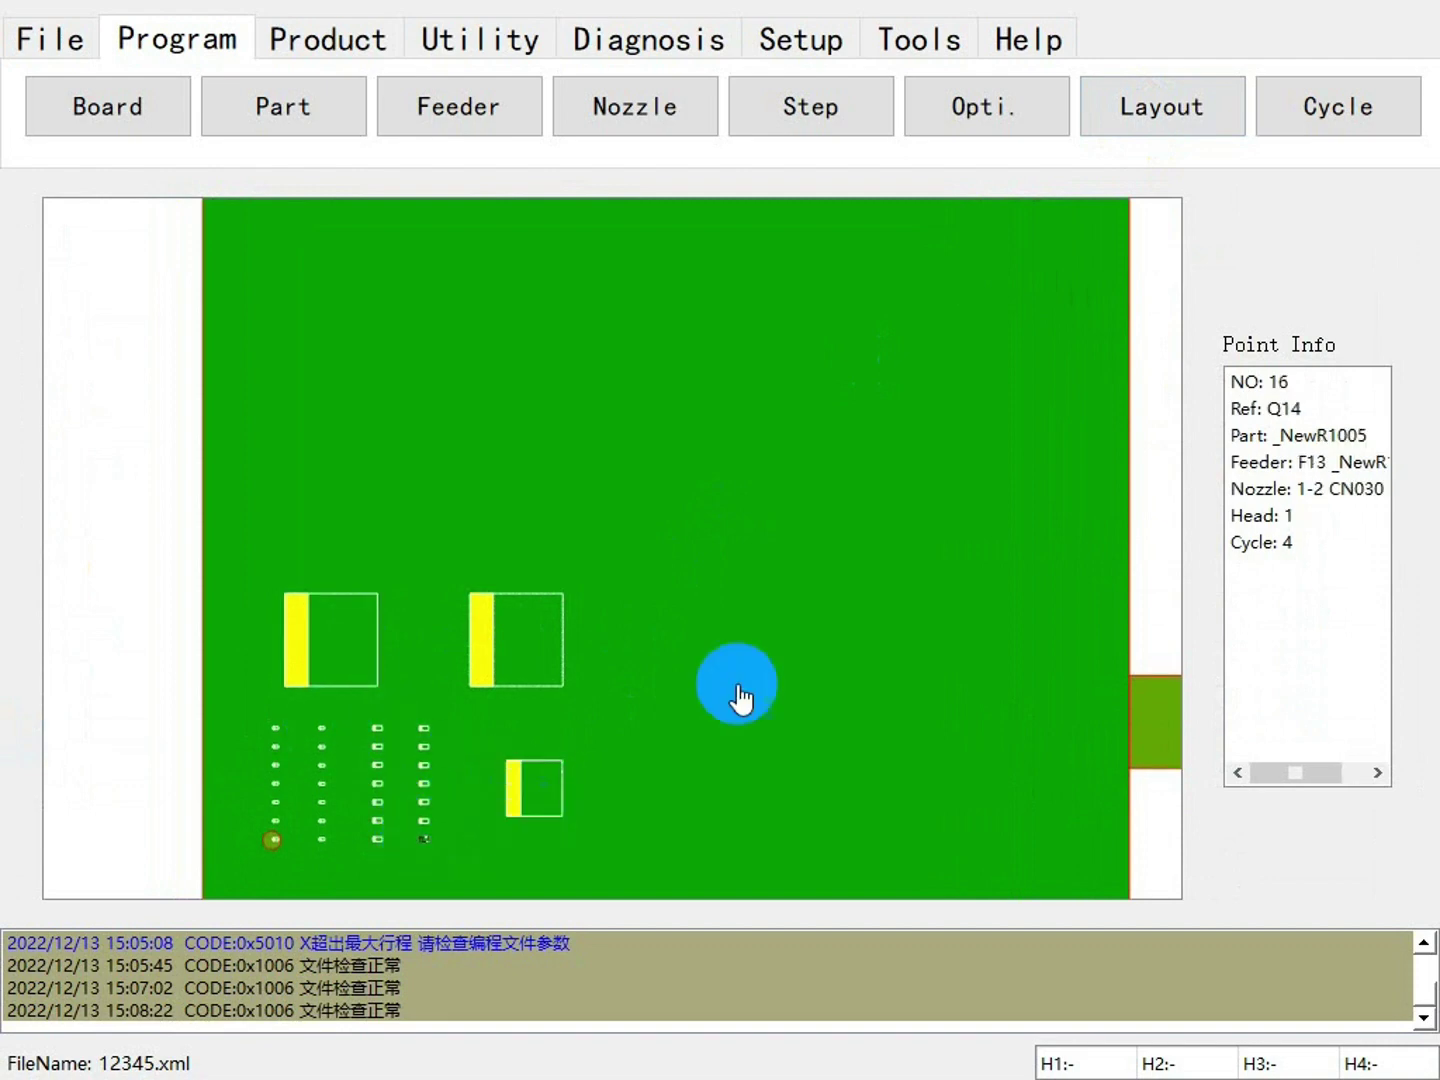
left_click(979, 119)
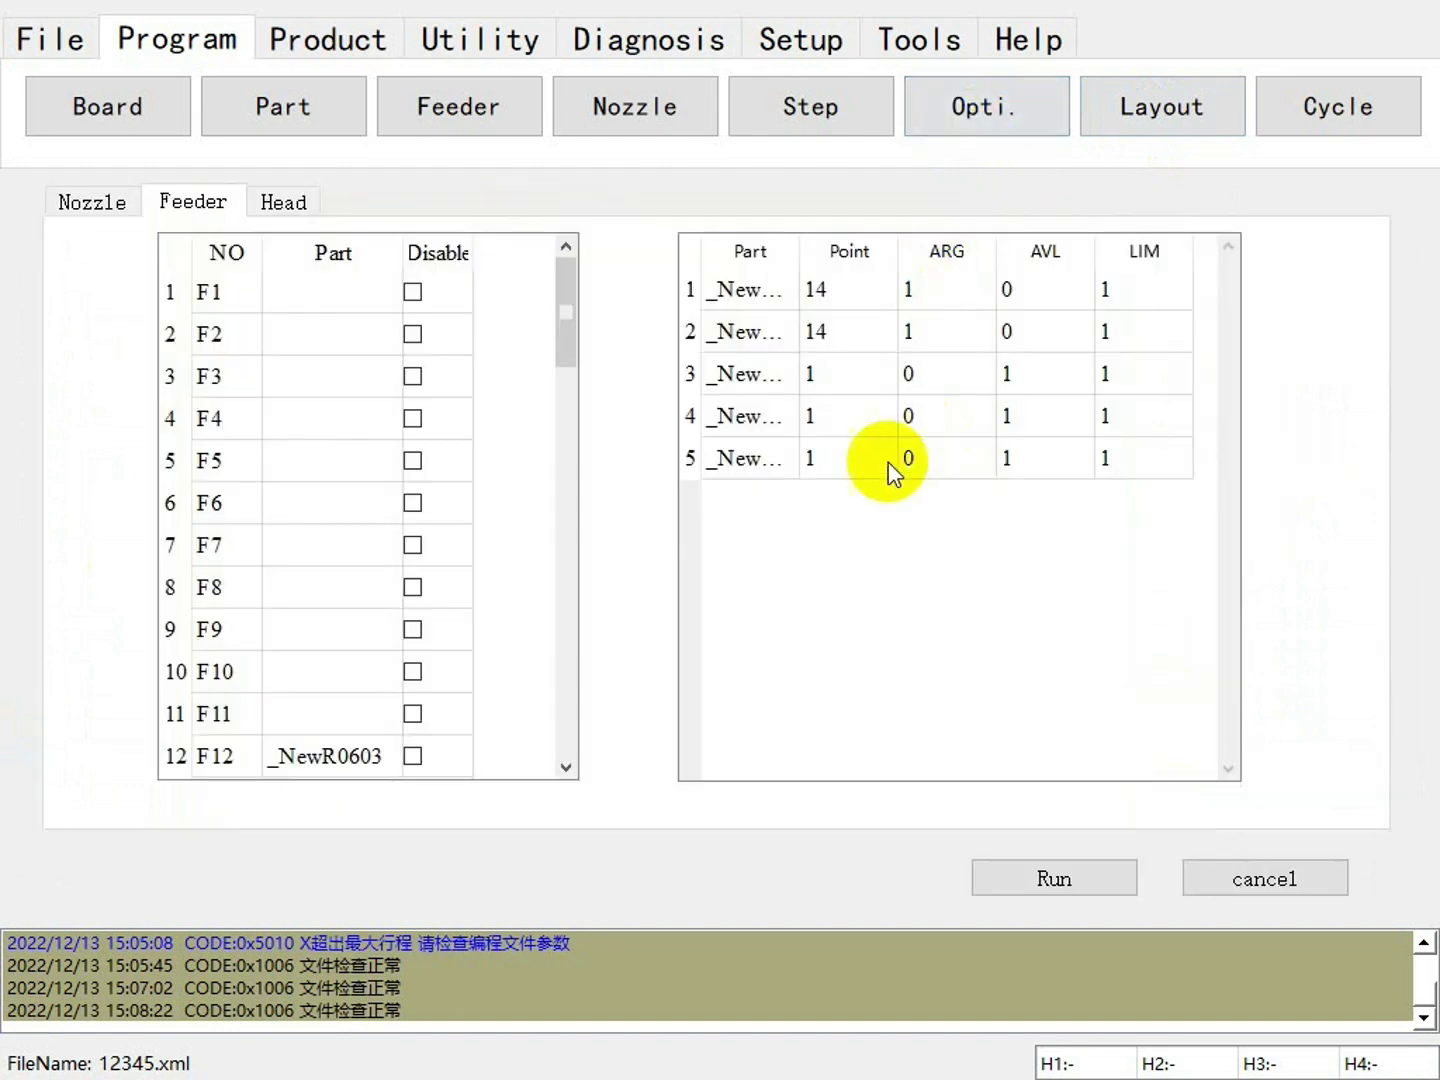
Run the placement optimization and save the optimized program as 12345.xml.
left_click(1038, 872)
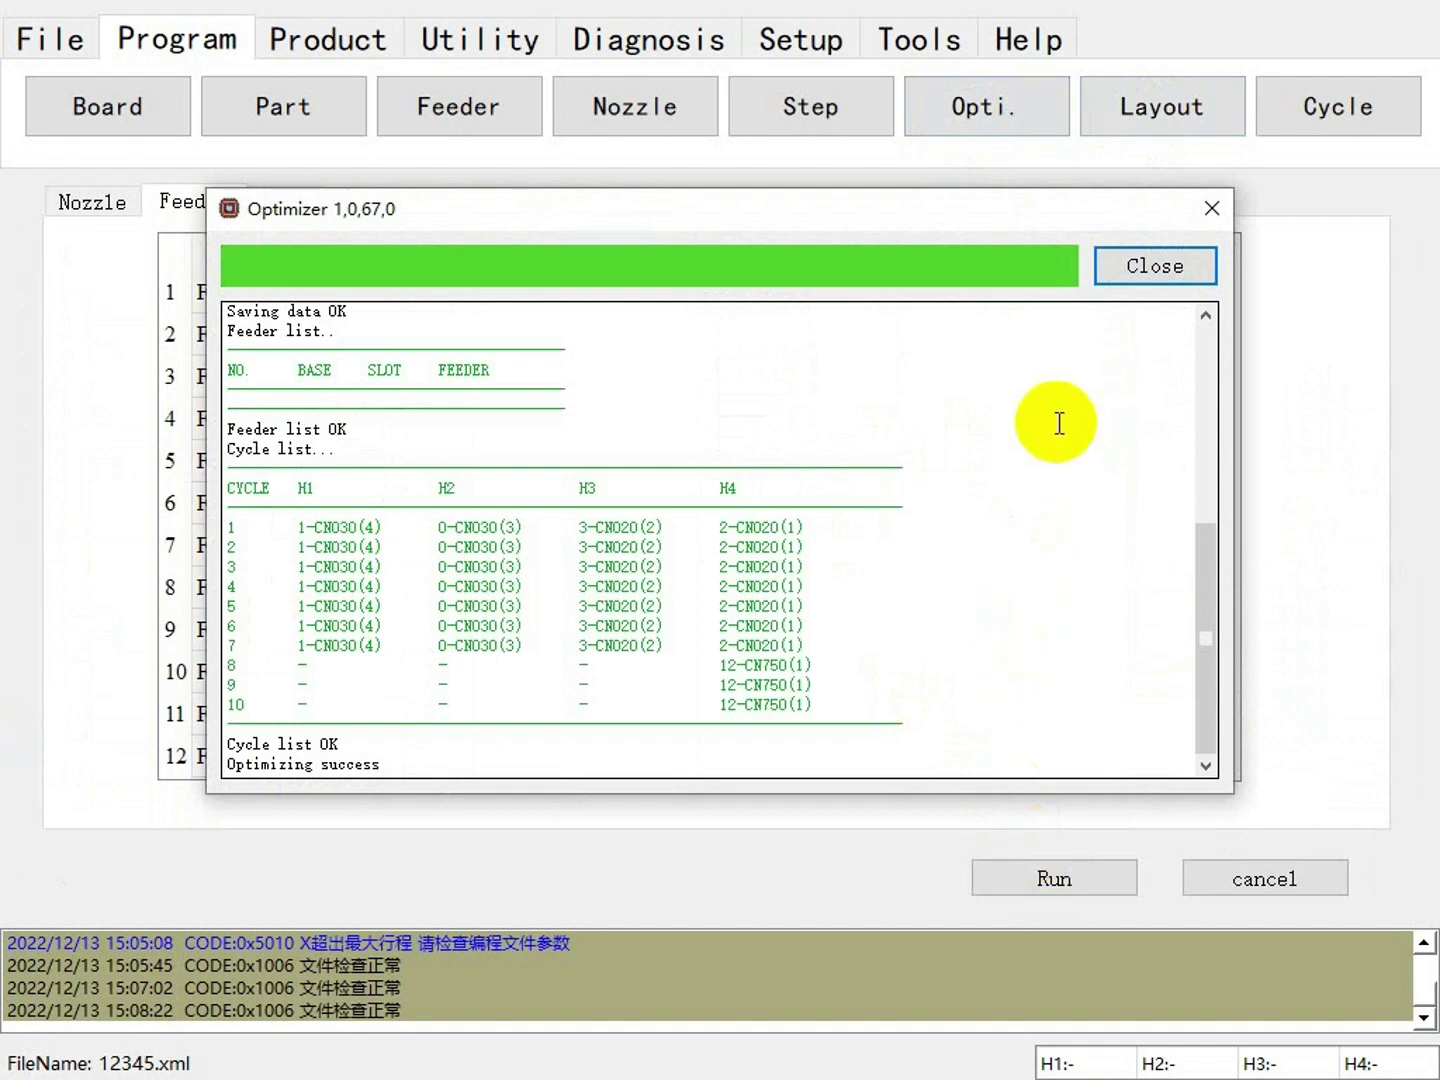
left_click(1135, 268)
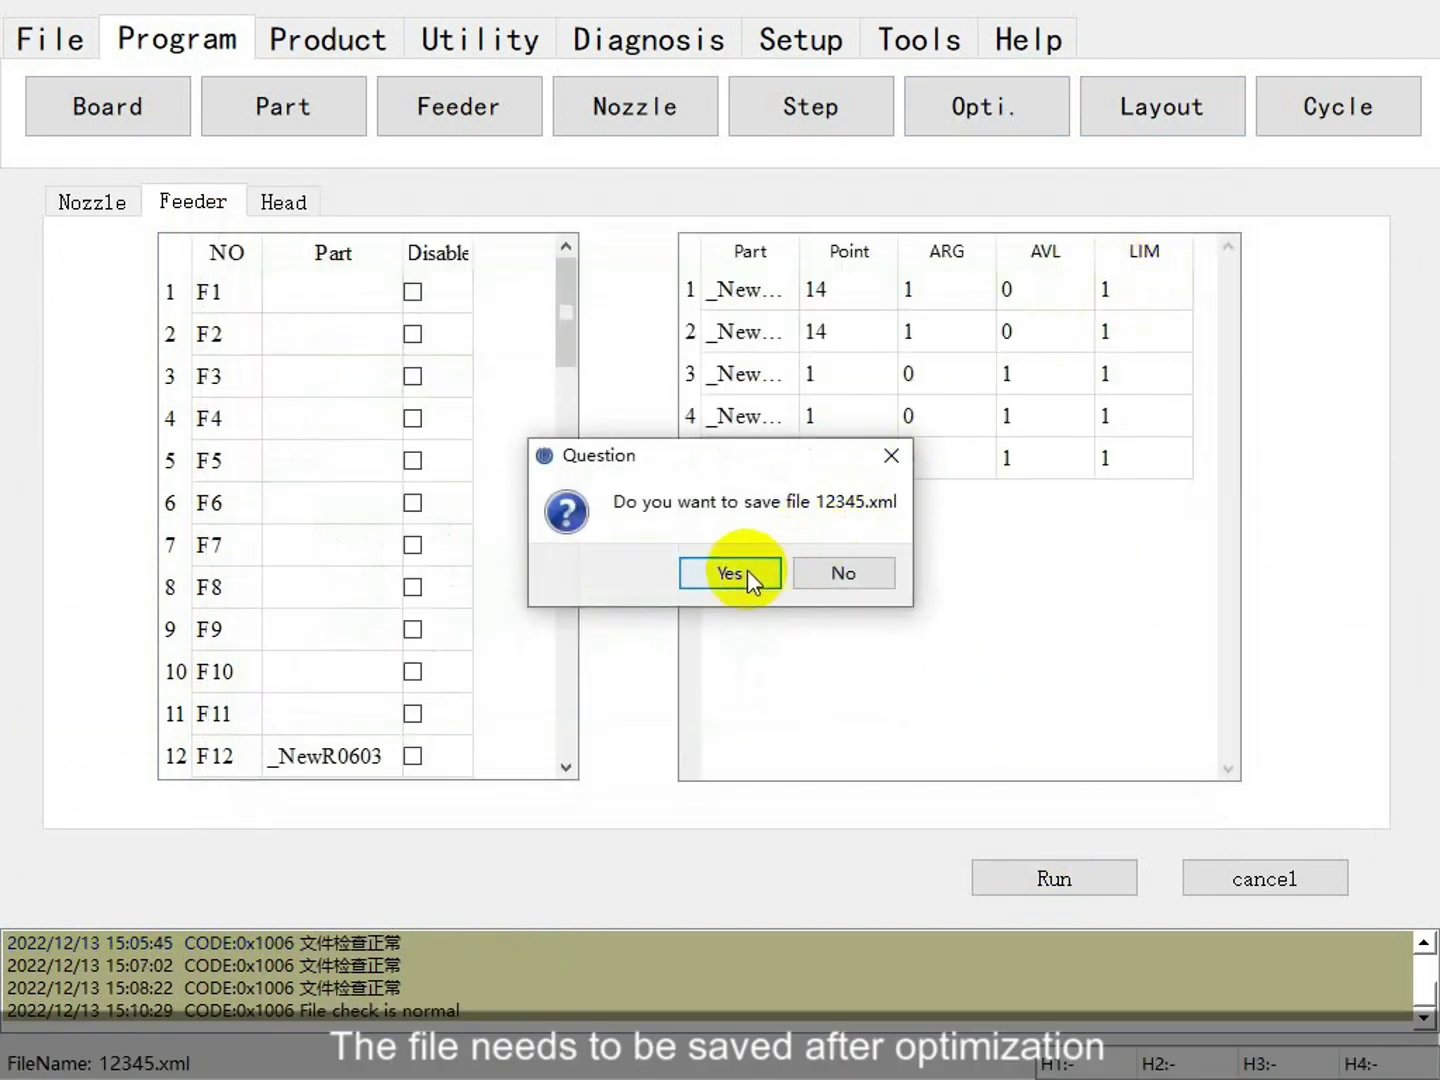
left_click(744, 574)
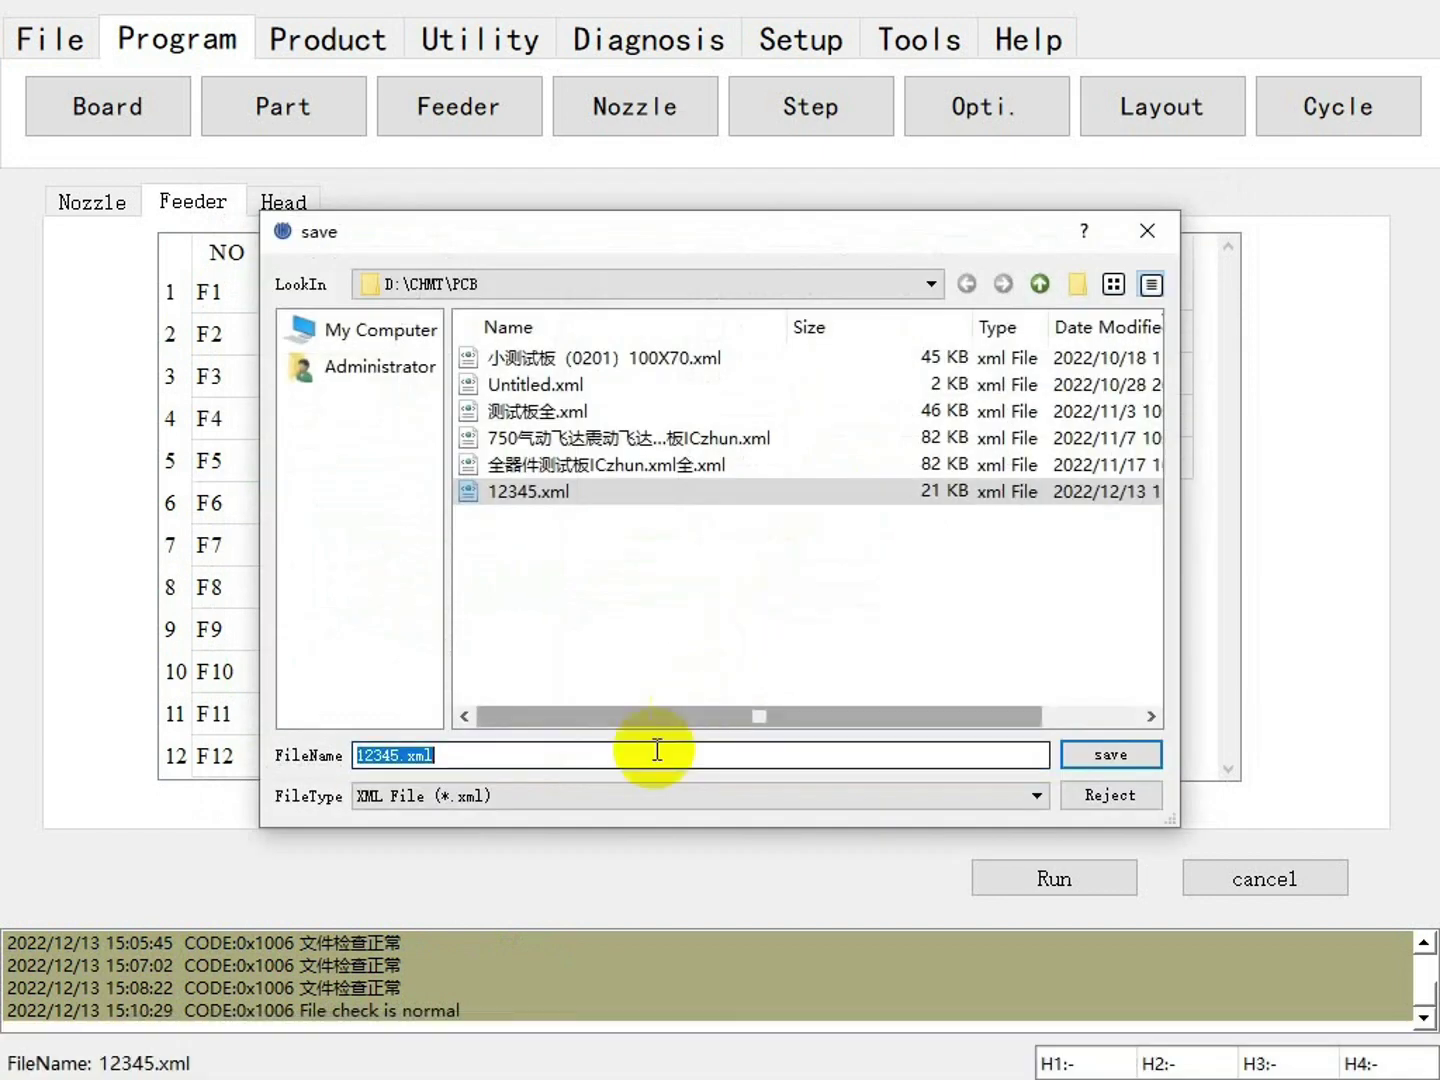
left_click_drag(515, 757, 348, 758)
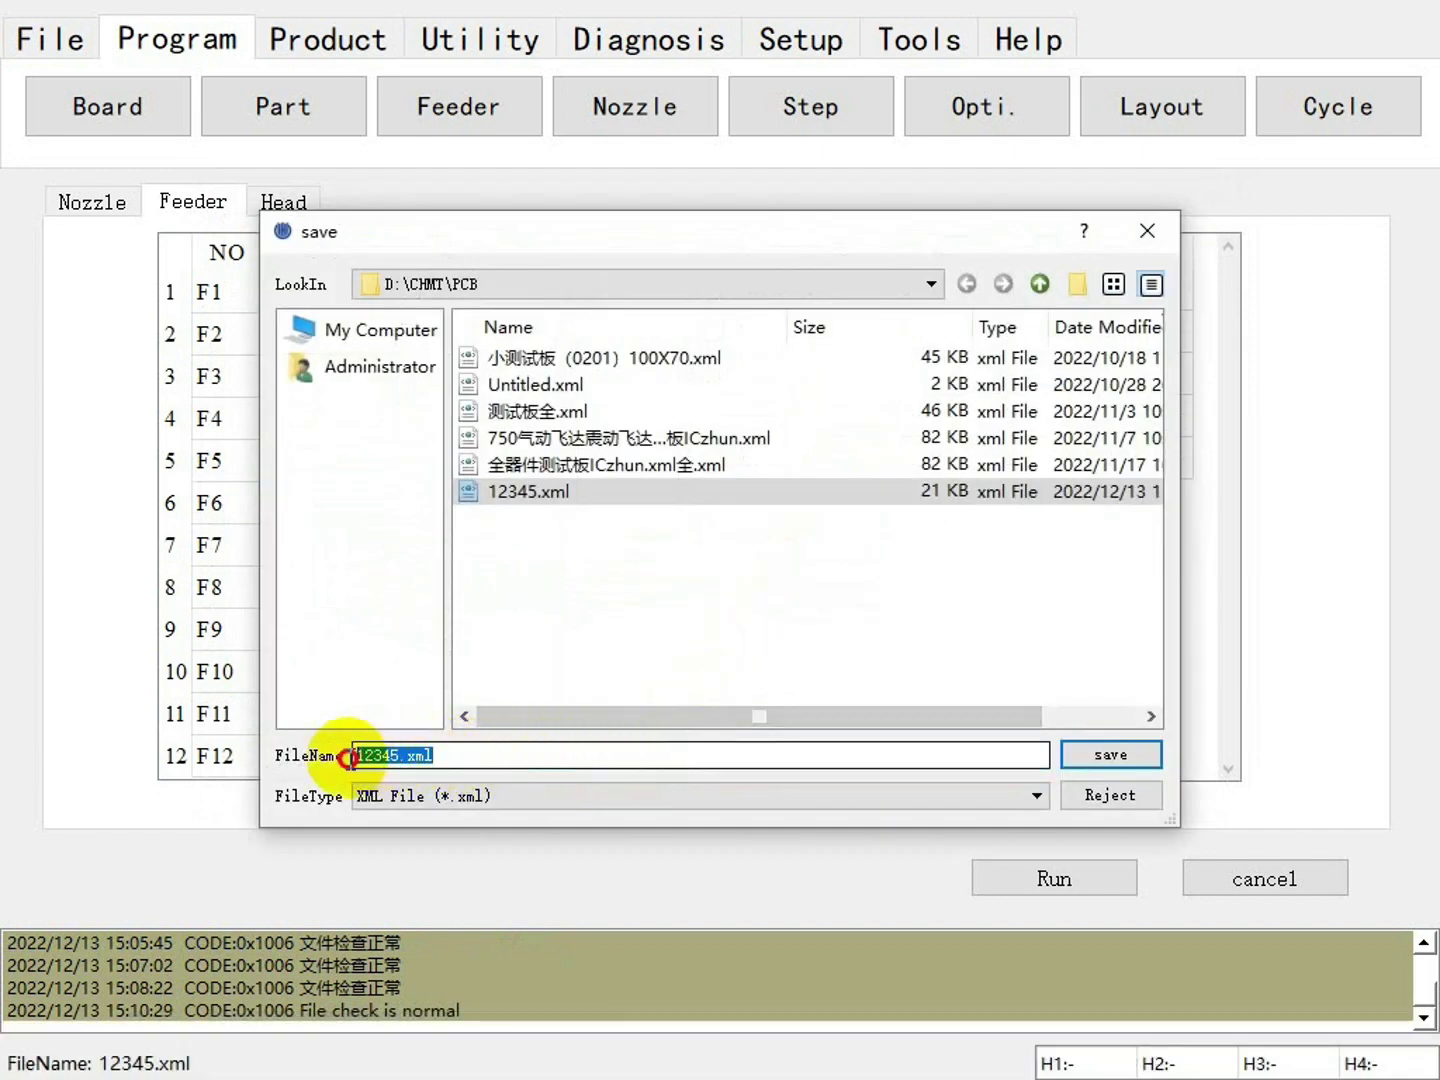
left_click(1094, 758)
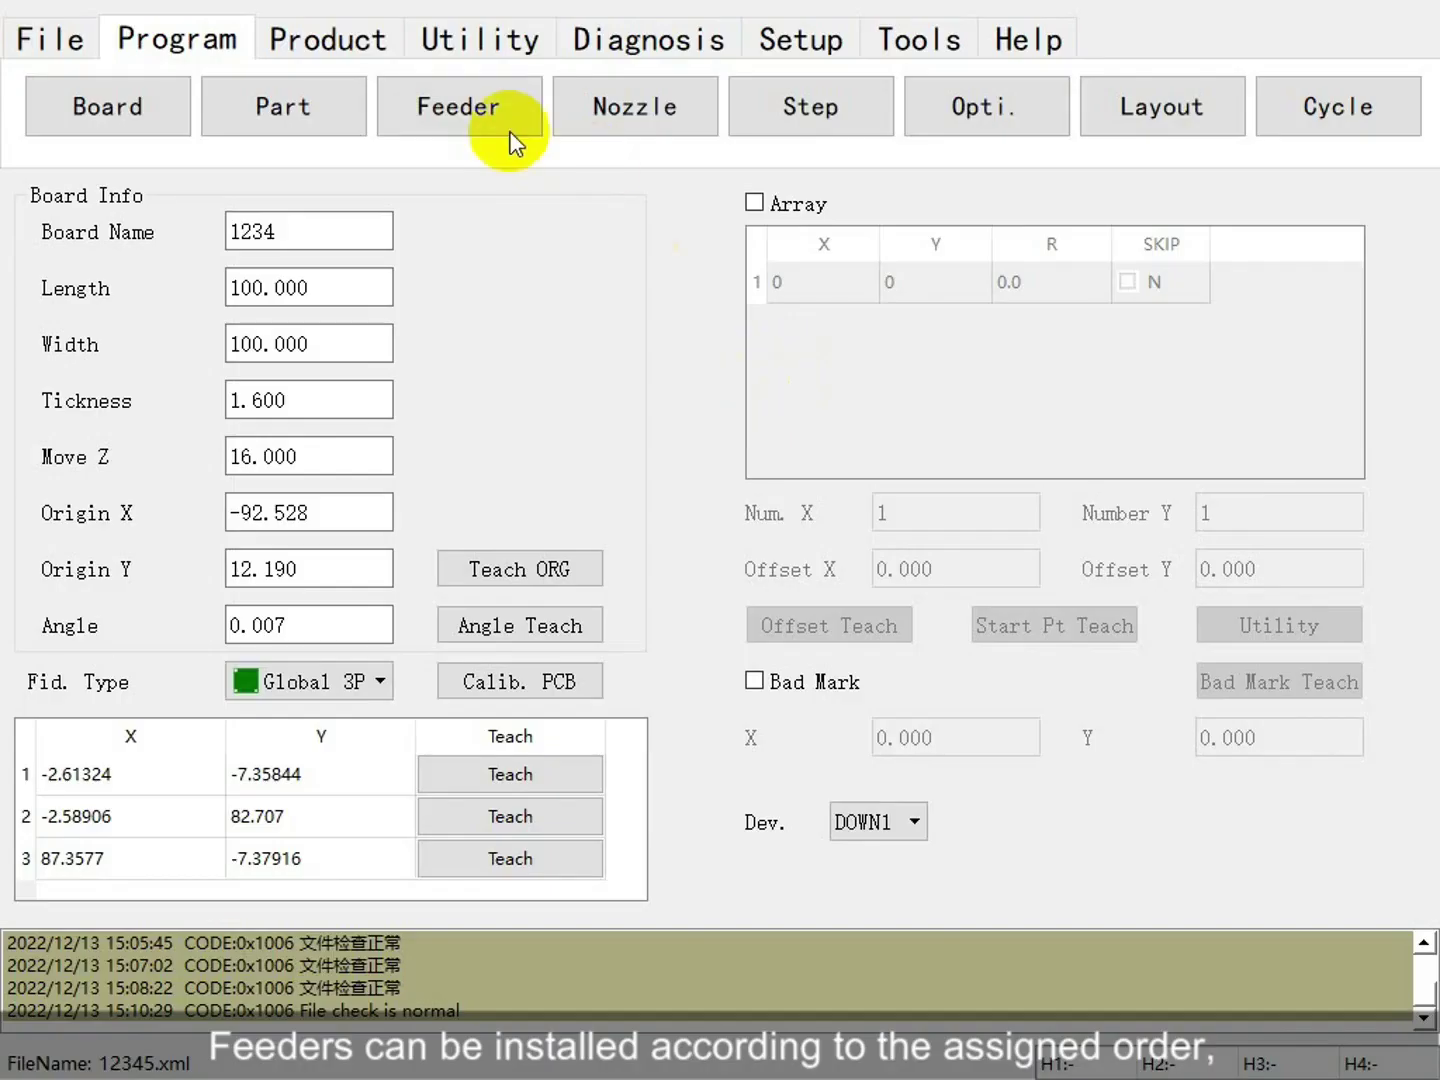
Show the Tape Feeder table from the Program tab.
left_click(462, 126)
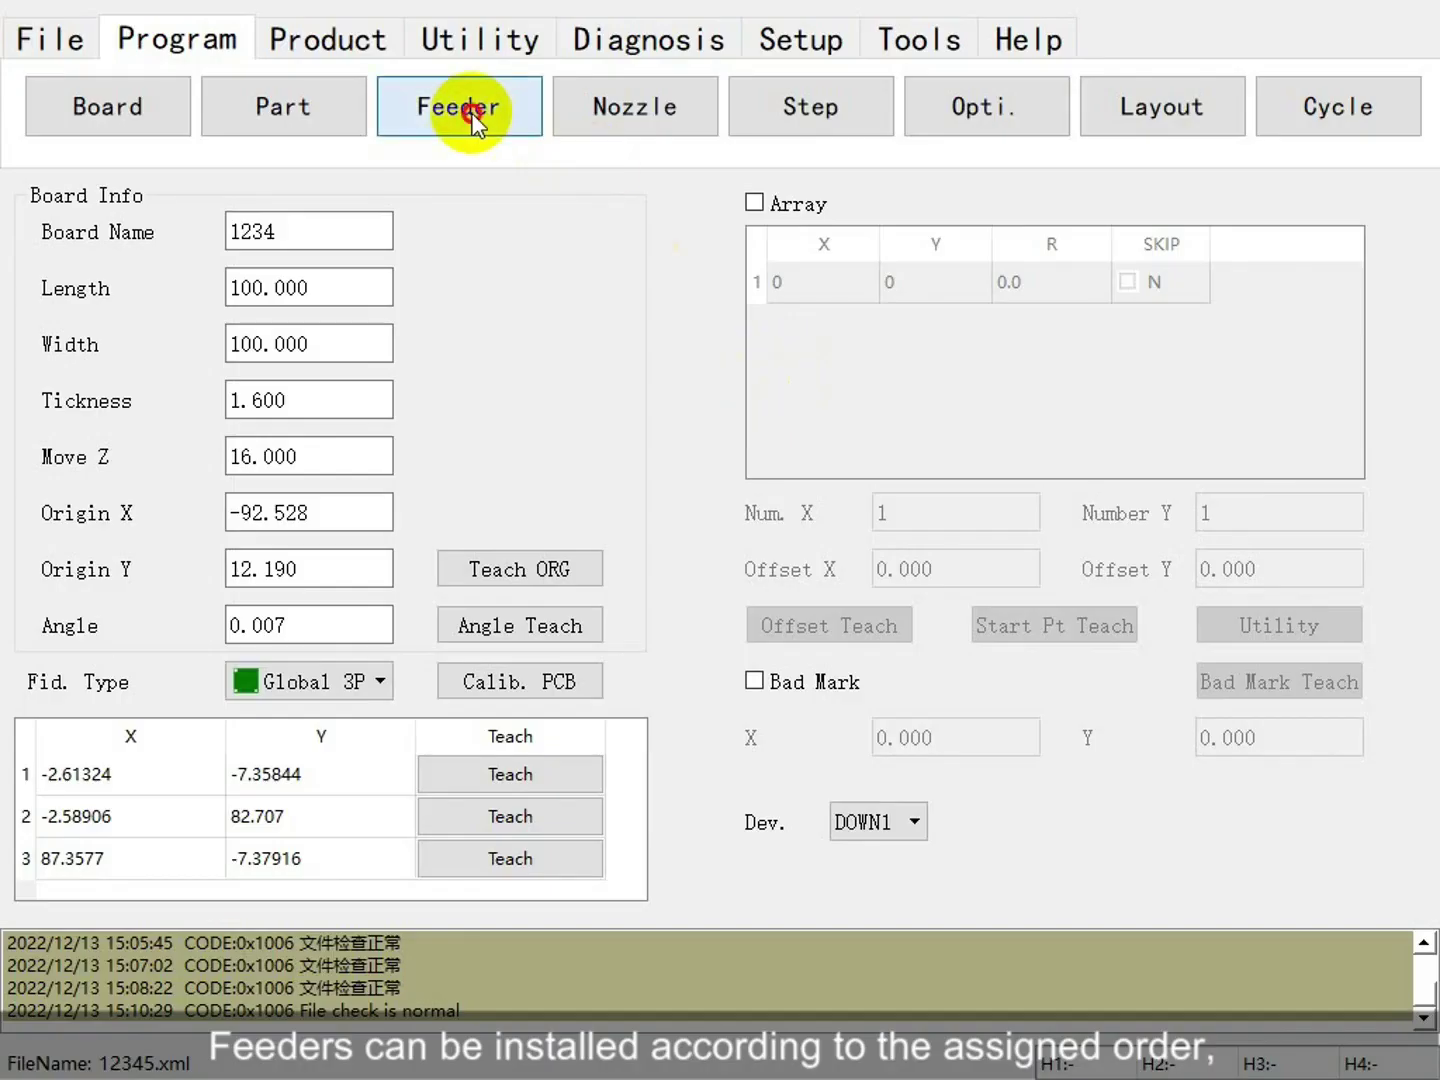
Teach feeder 12's (_NewR0603) pickup pocket position using the DOWN camera.
left_click(73, 380)
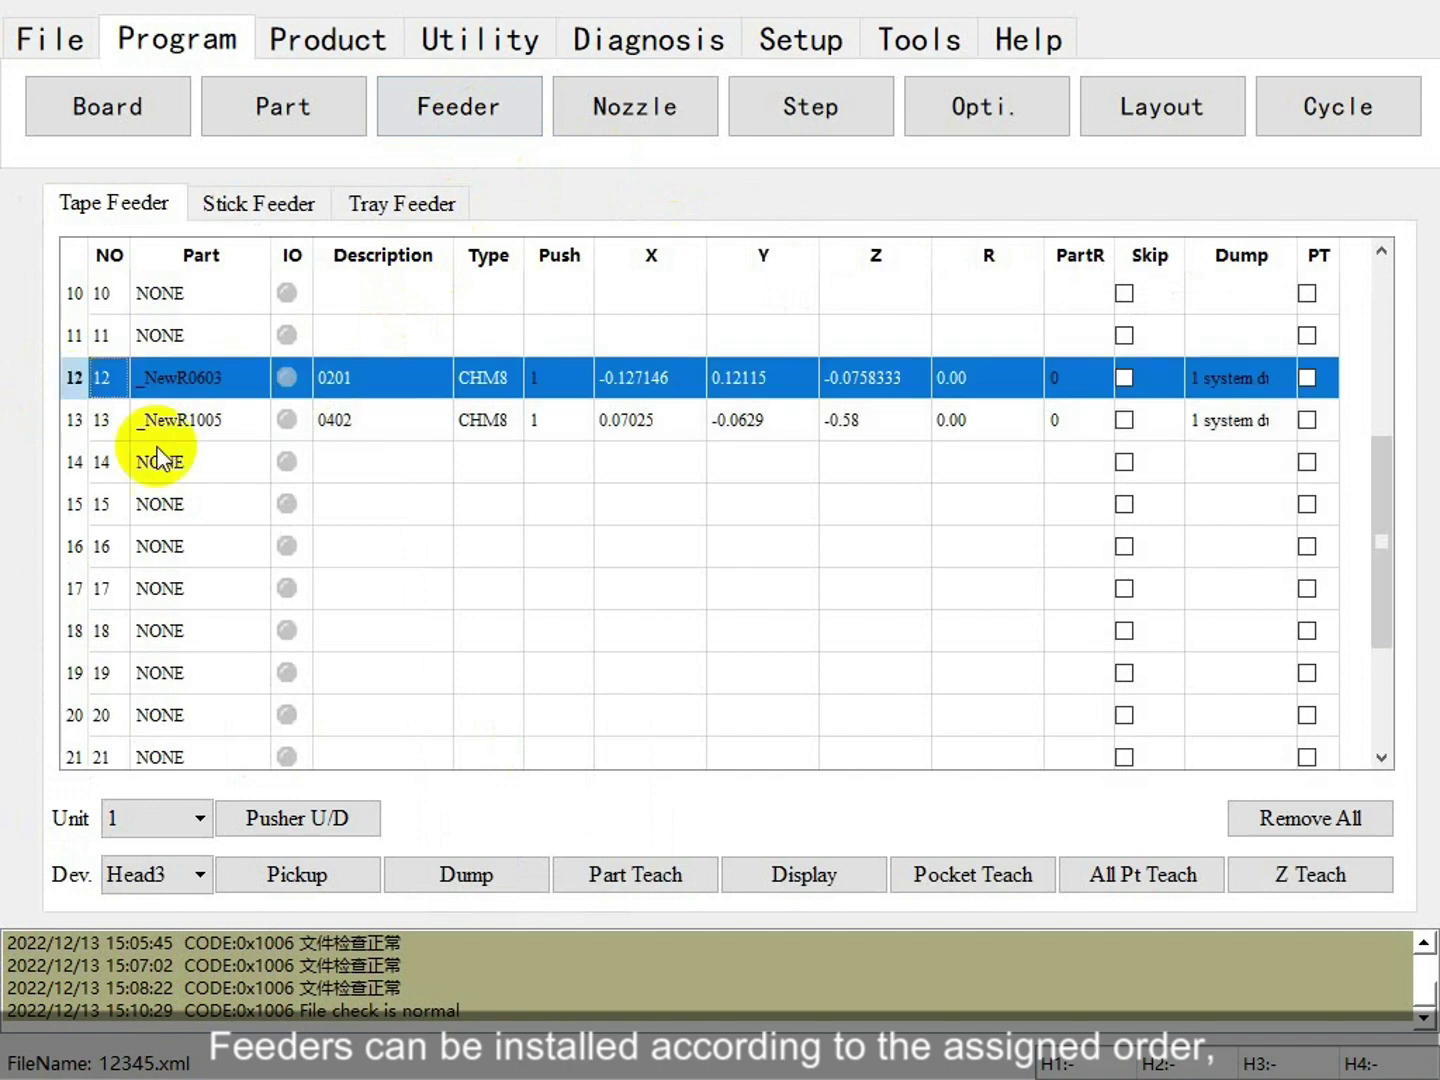
left_click(190, 873)
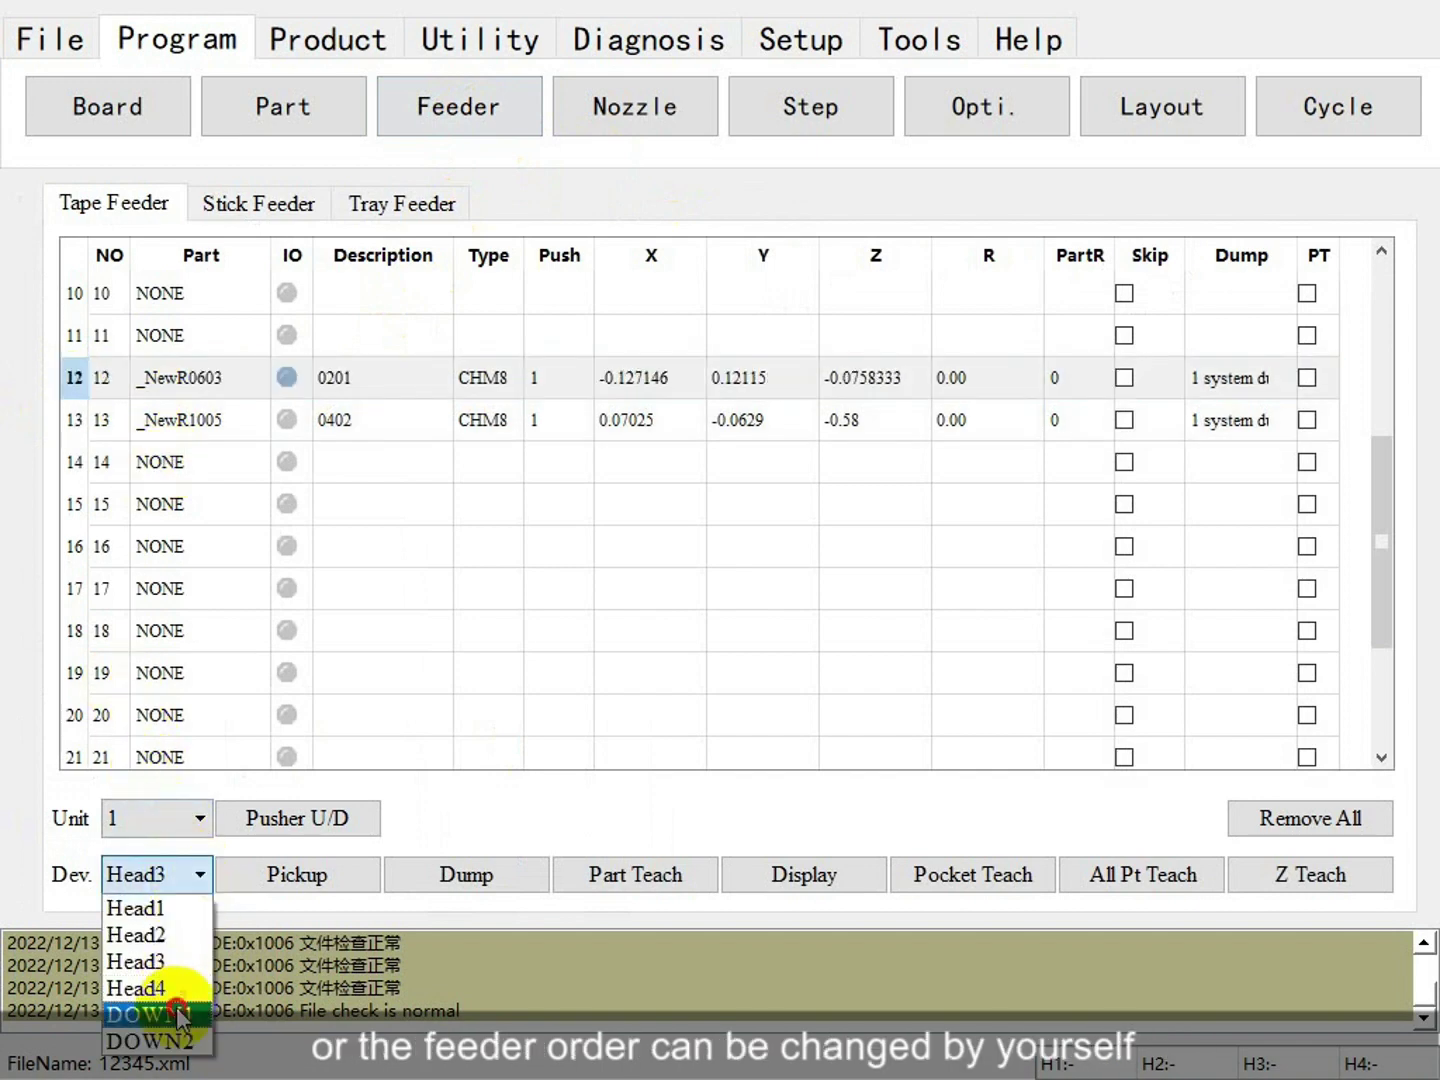
left_click(178, 1010)
left_click(959, 876)
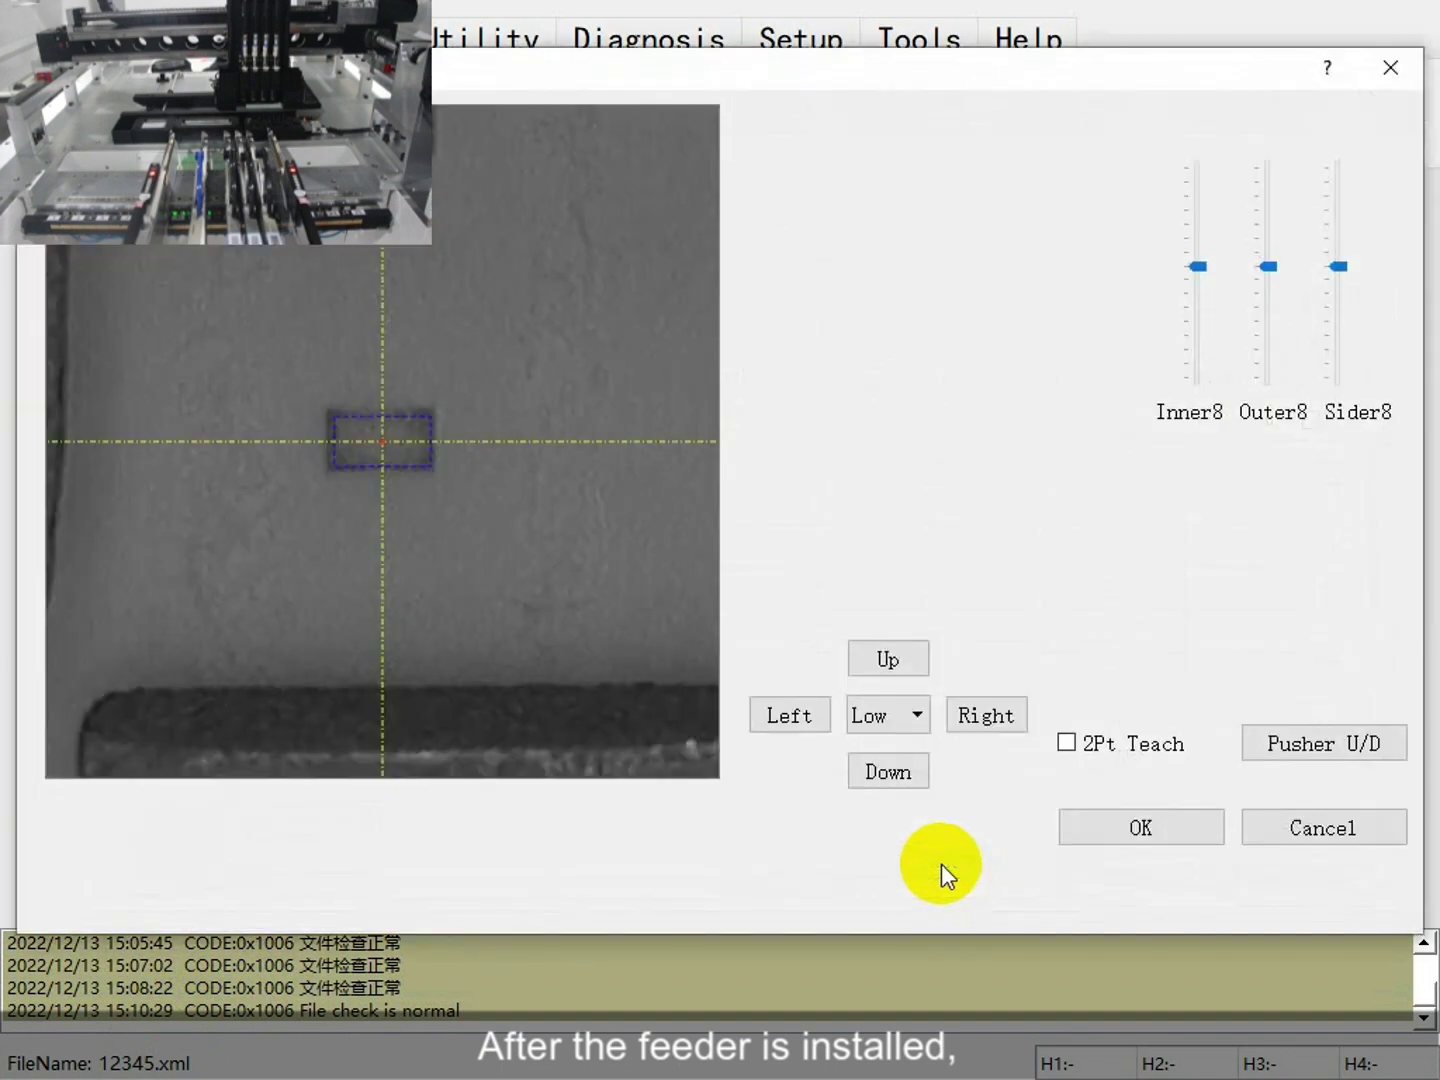
left_click(1268, 746)
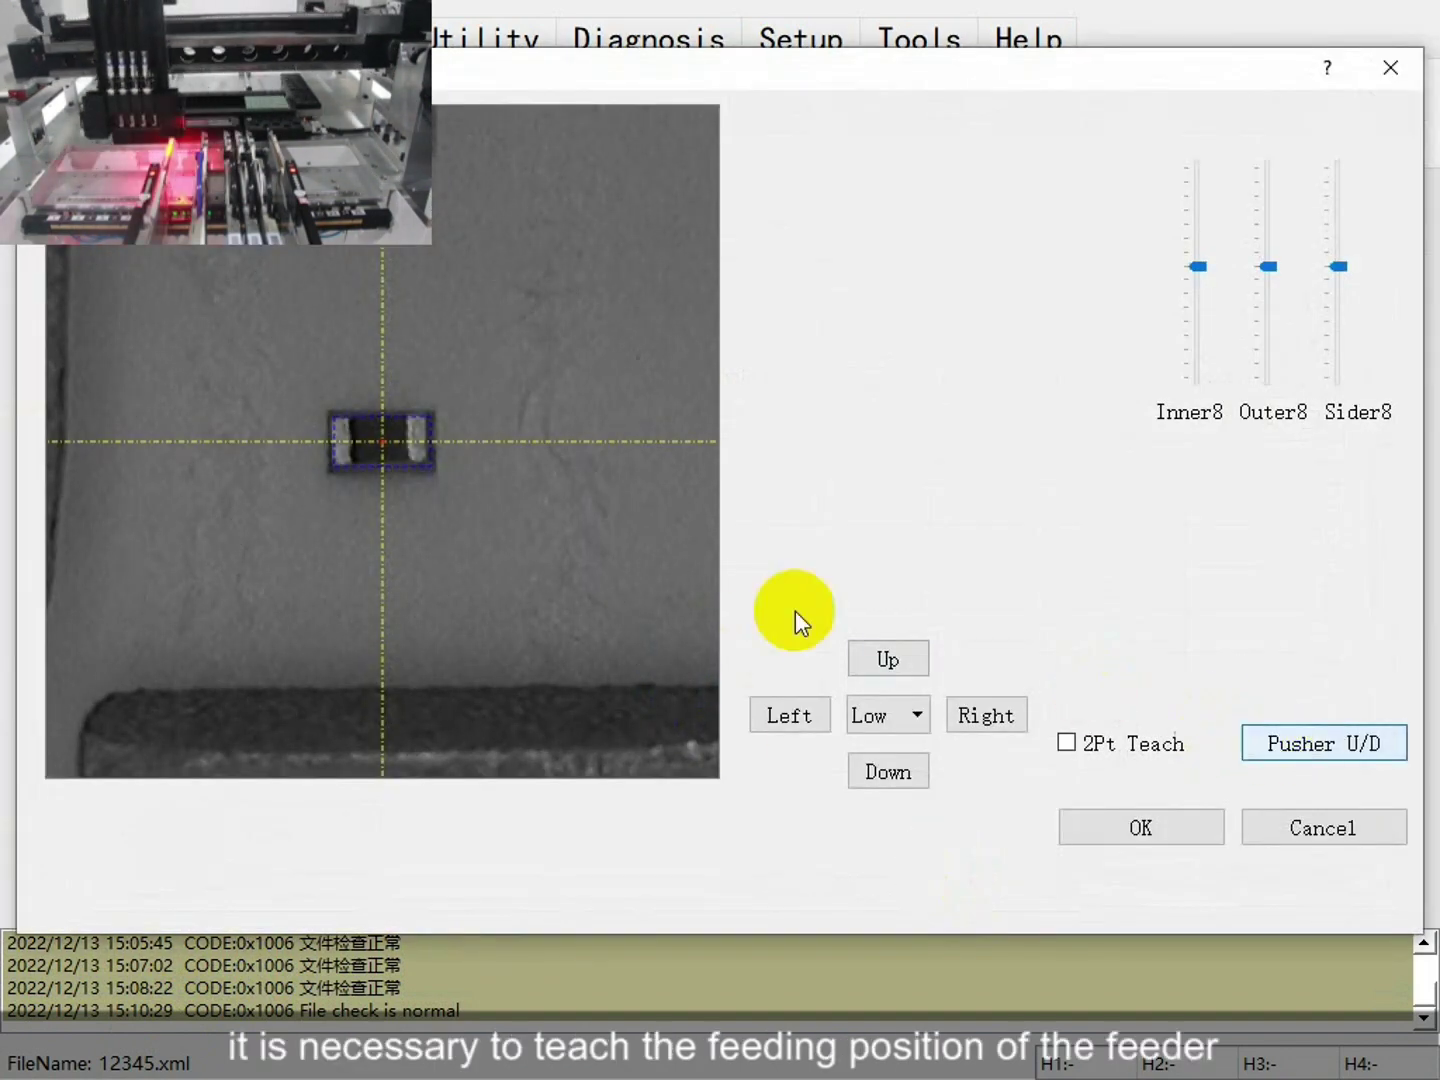
left_click(391, 460)
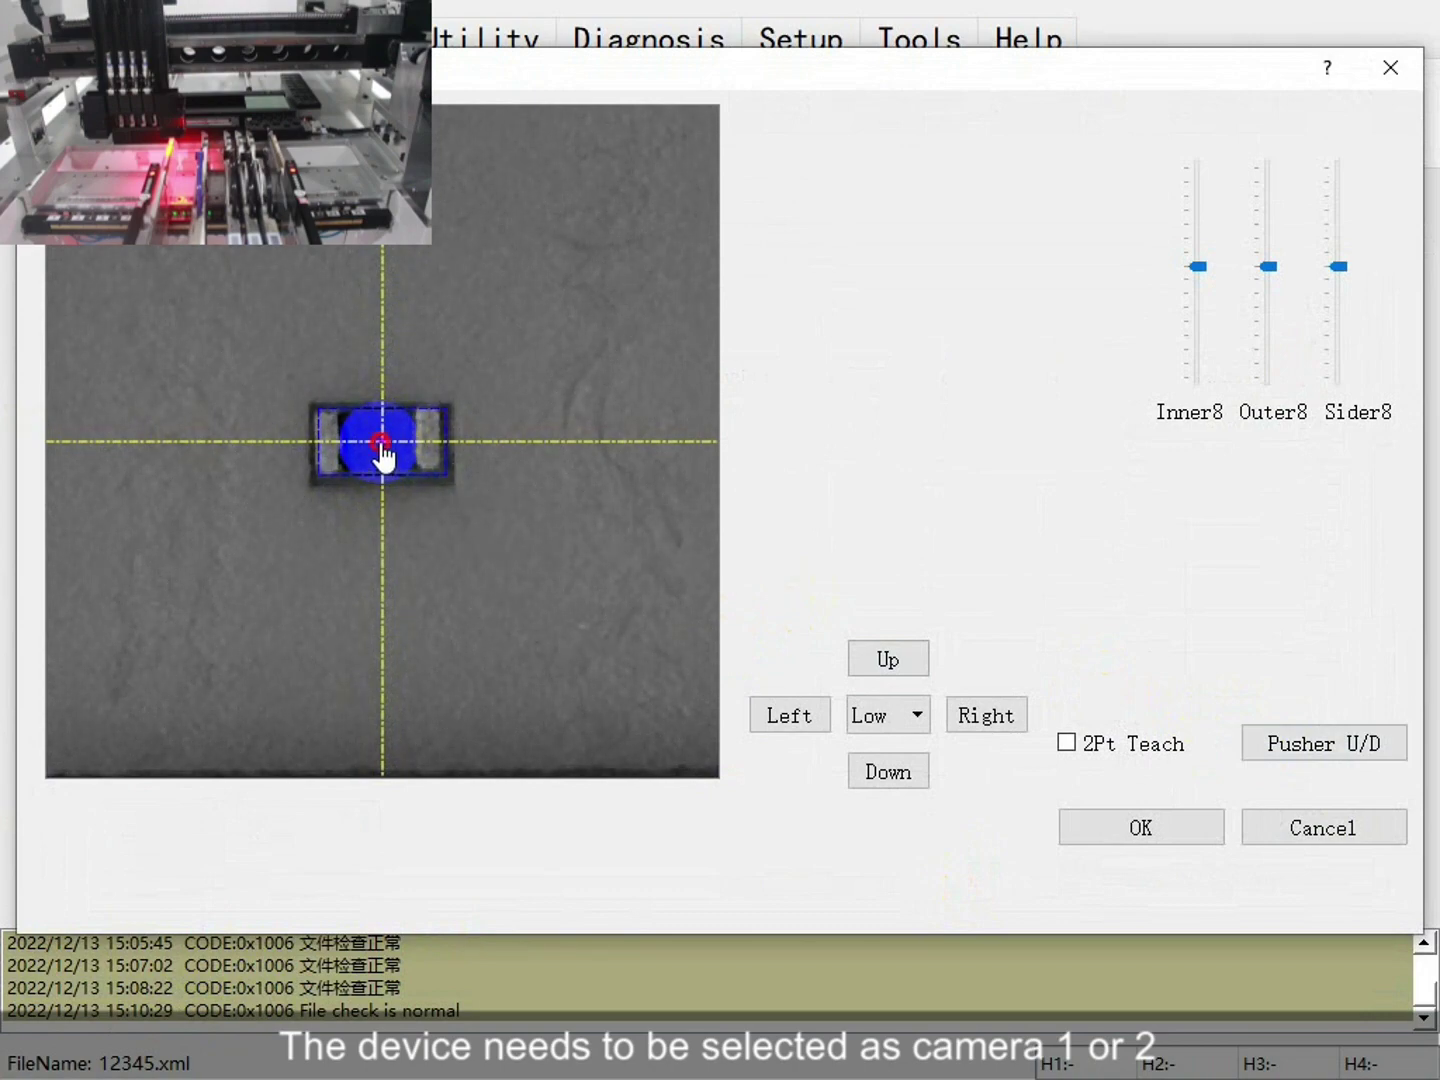
left_click(383, 450)
left_click(1122, 829)
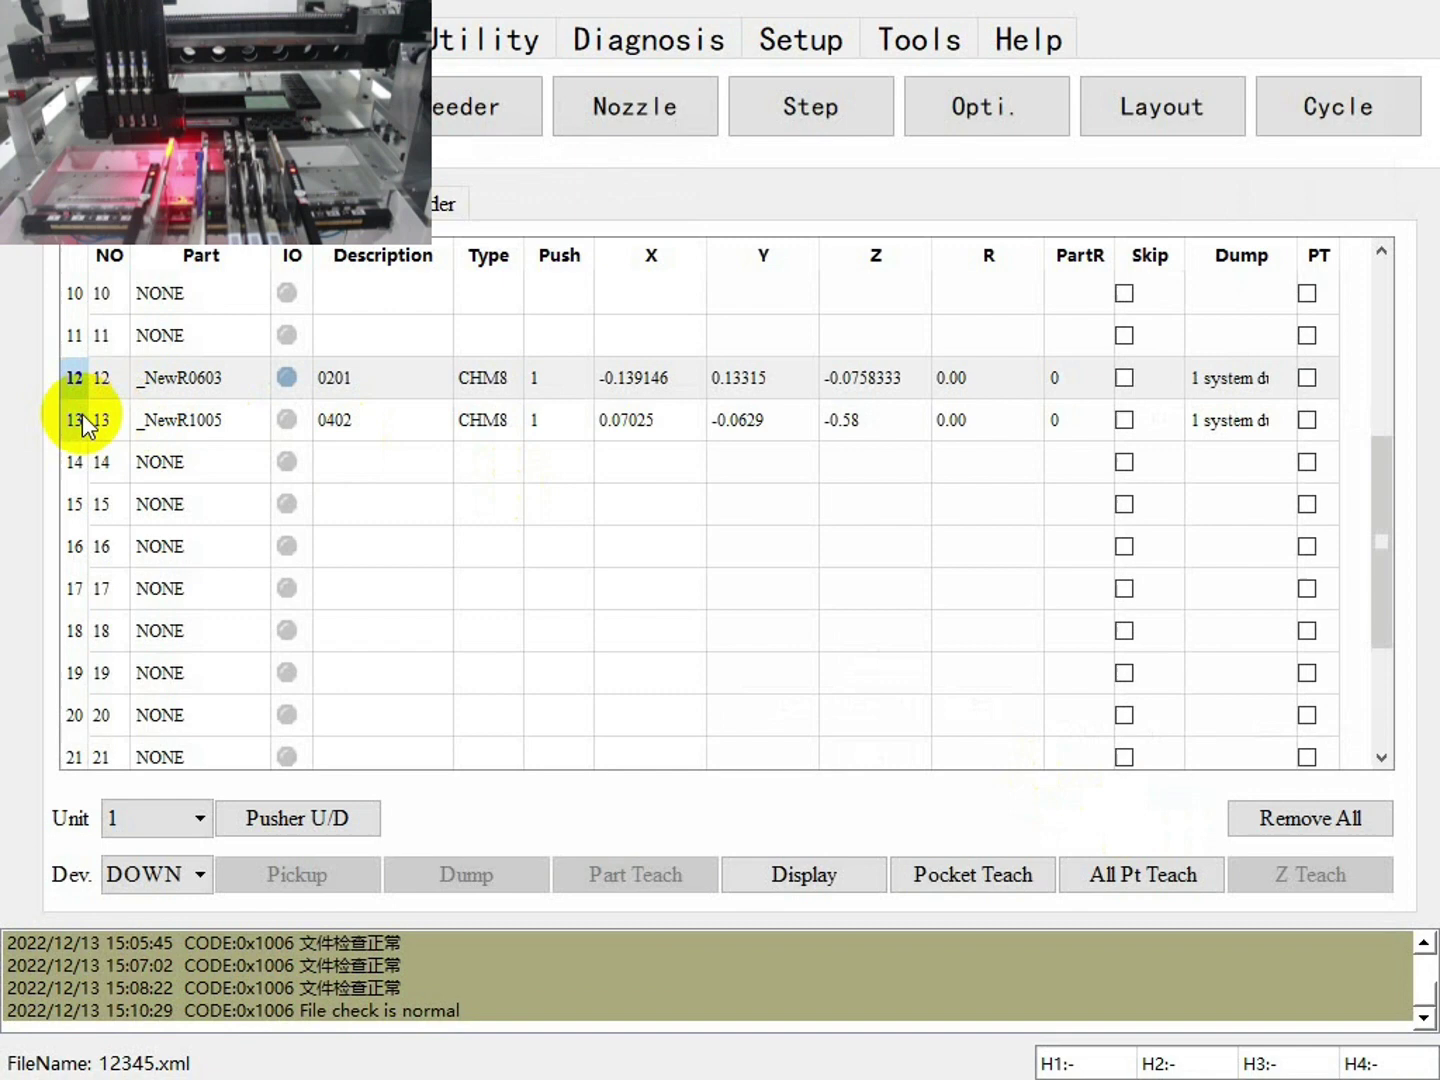
Teach feeder 13's (_NewR1005) pickup pocket position the same way.
left_click(70, 420)
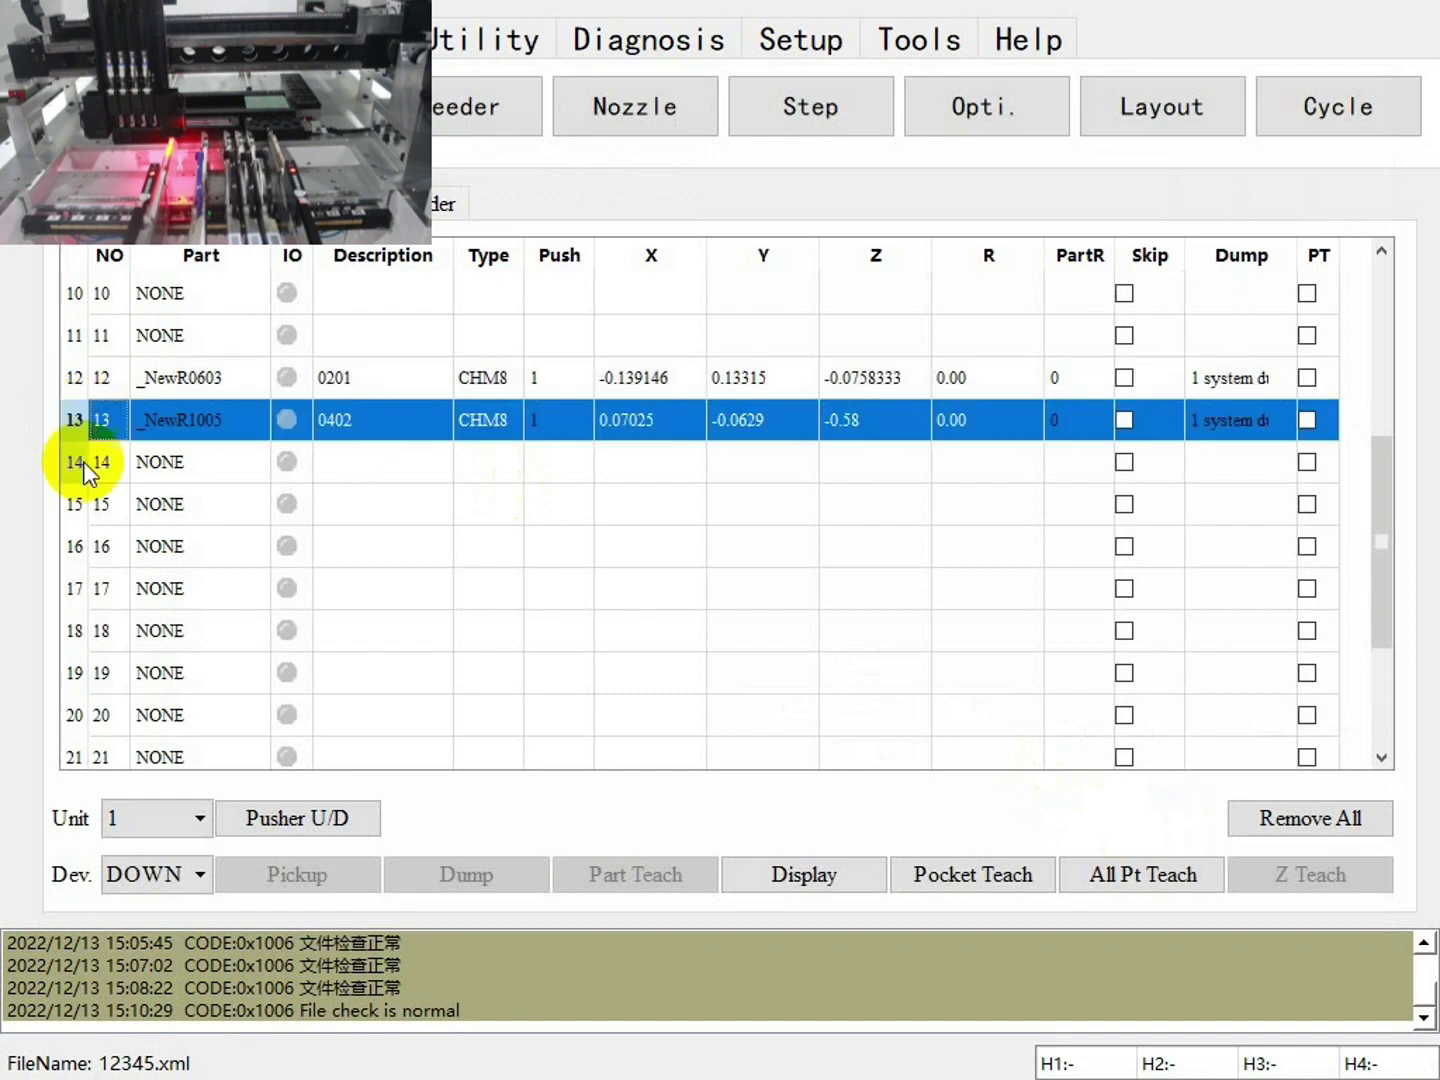
left_click(932, 876)
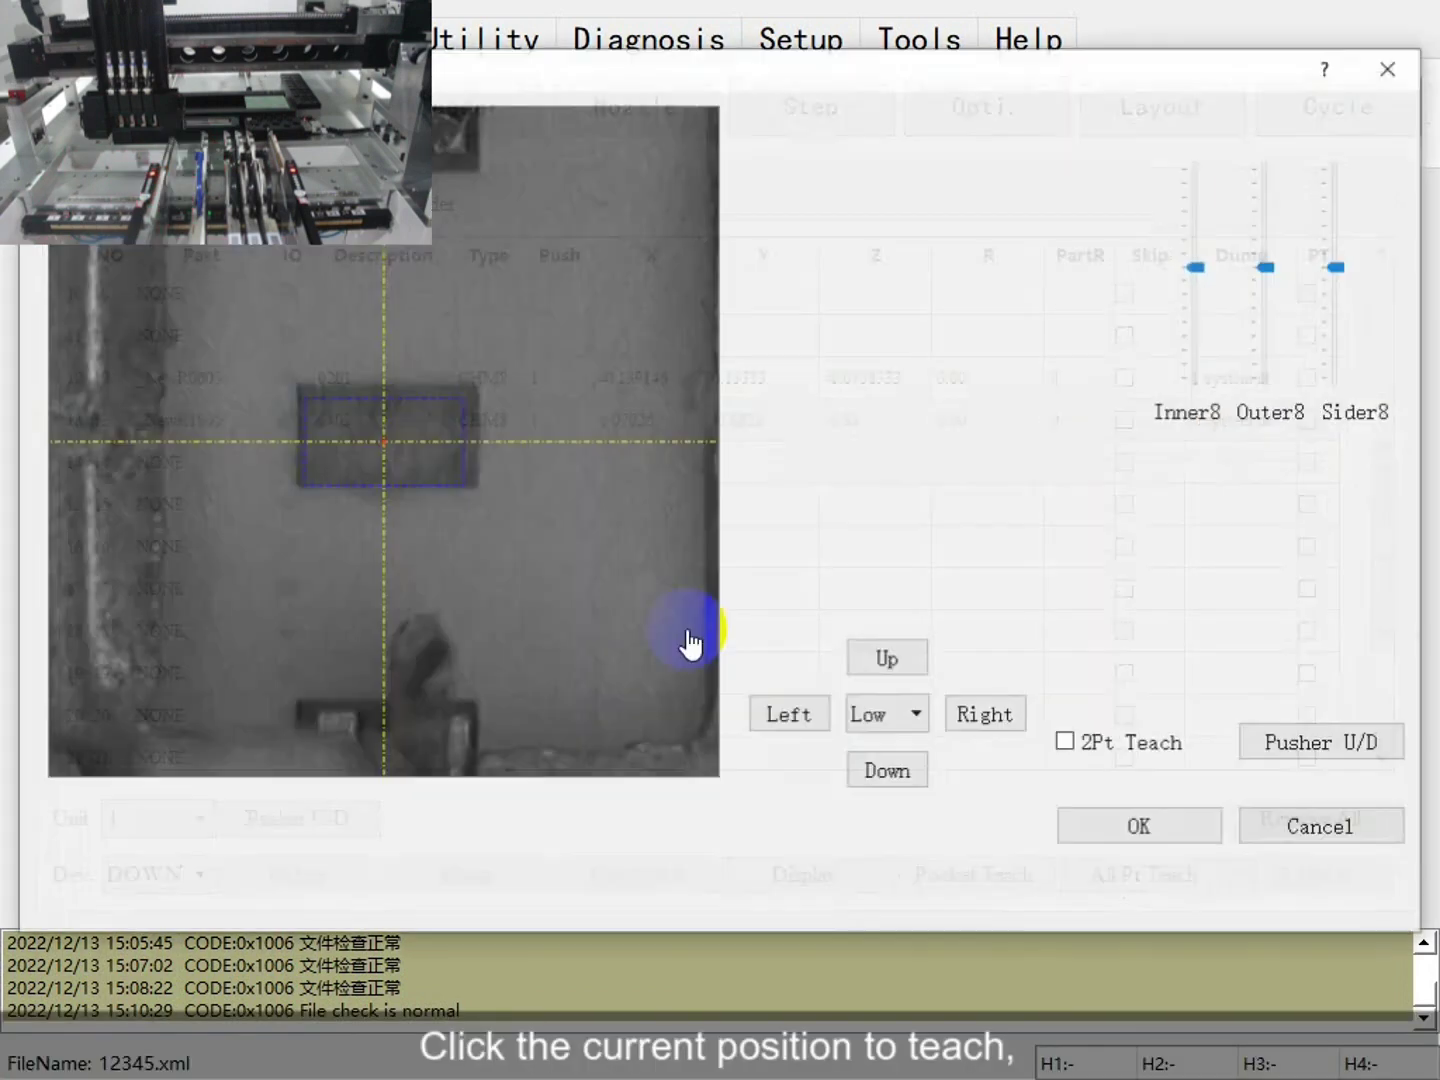
left_click(440, 459)
left_click(1311, 749)
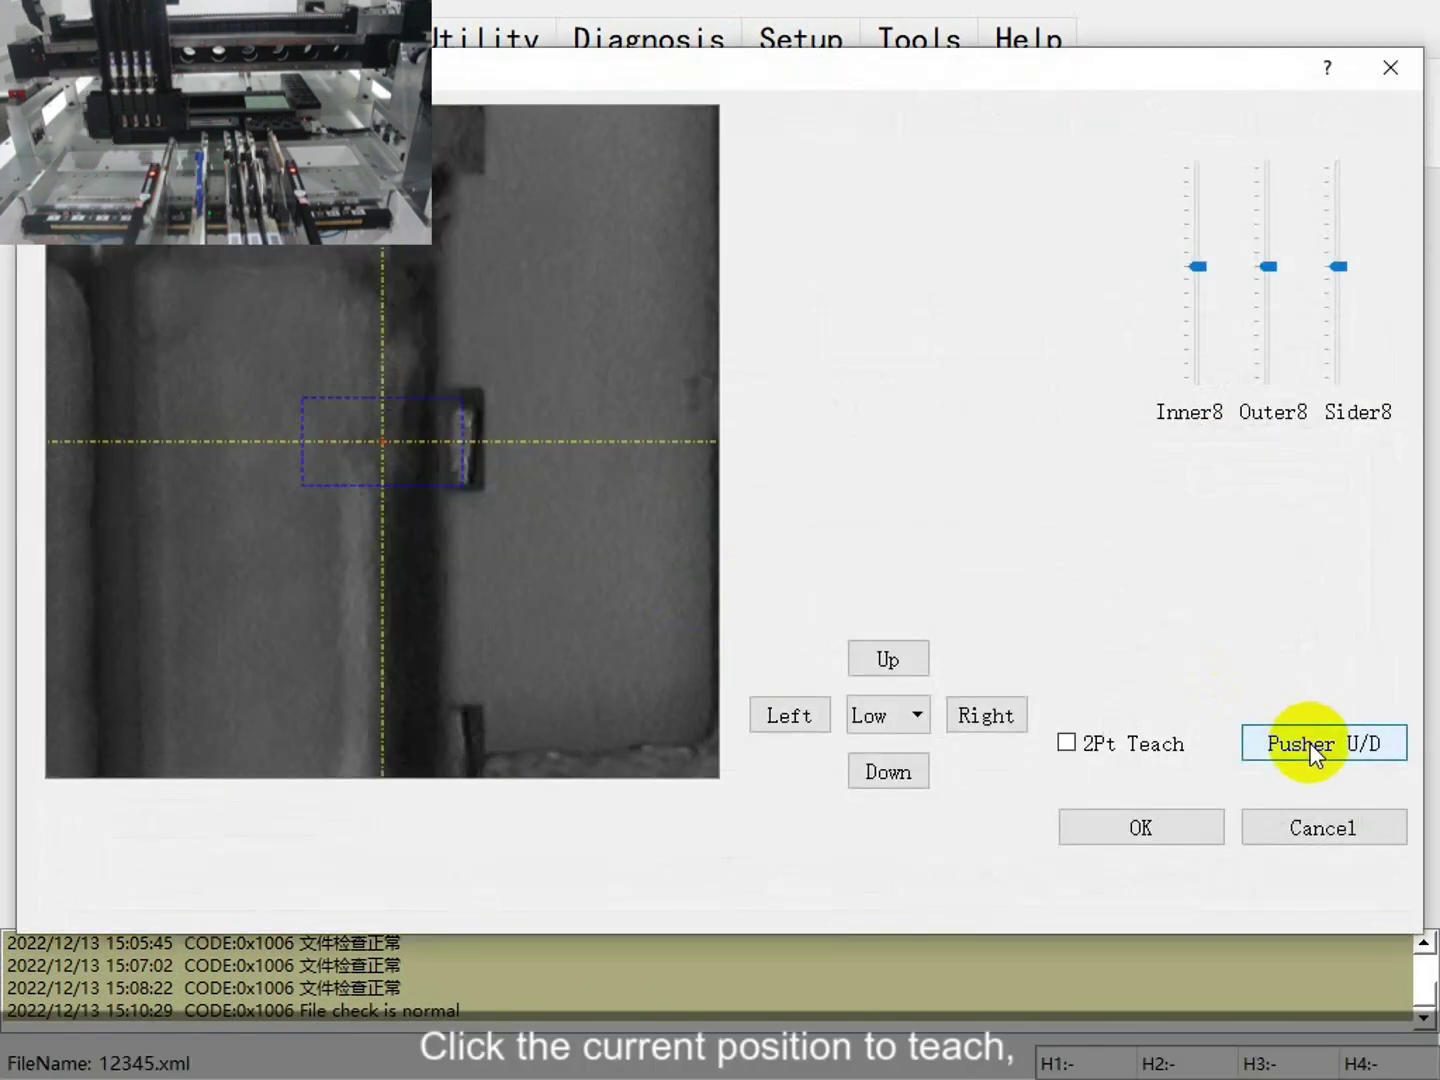
left_click(666, 541)
left_click(391, 439)
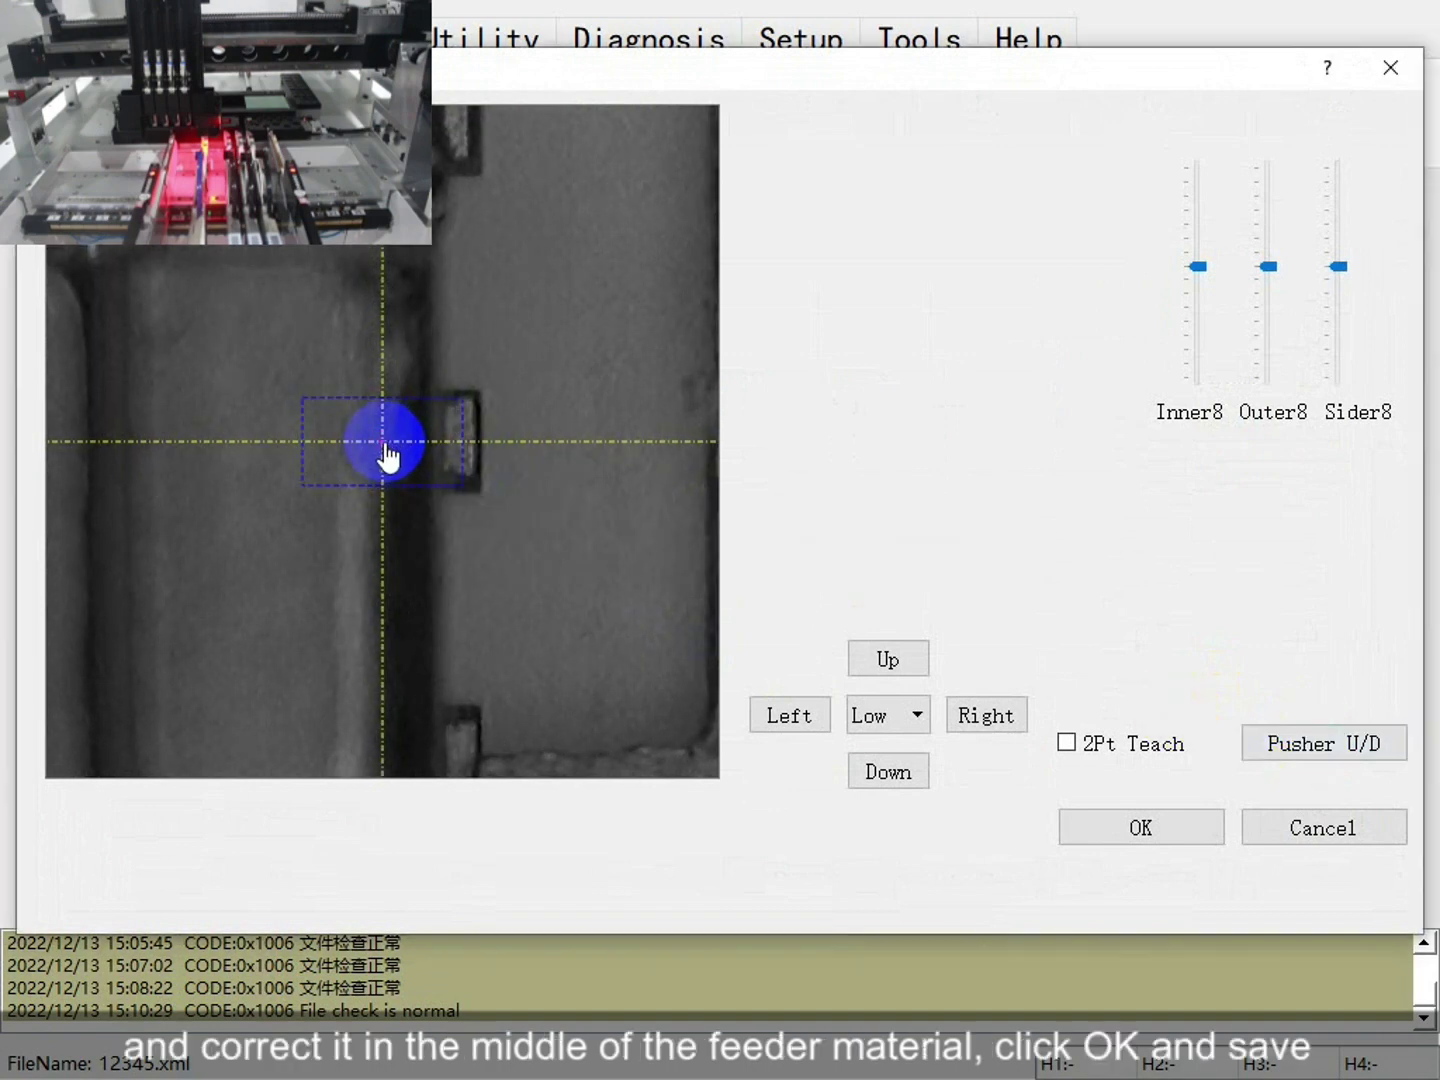
left_click(1270, 748)
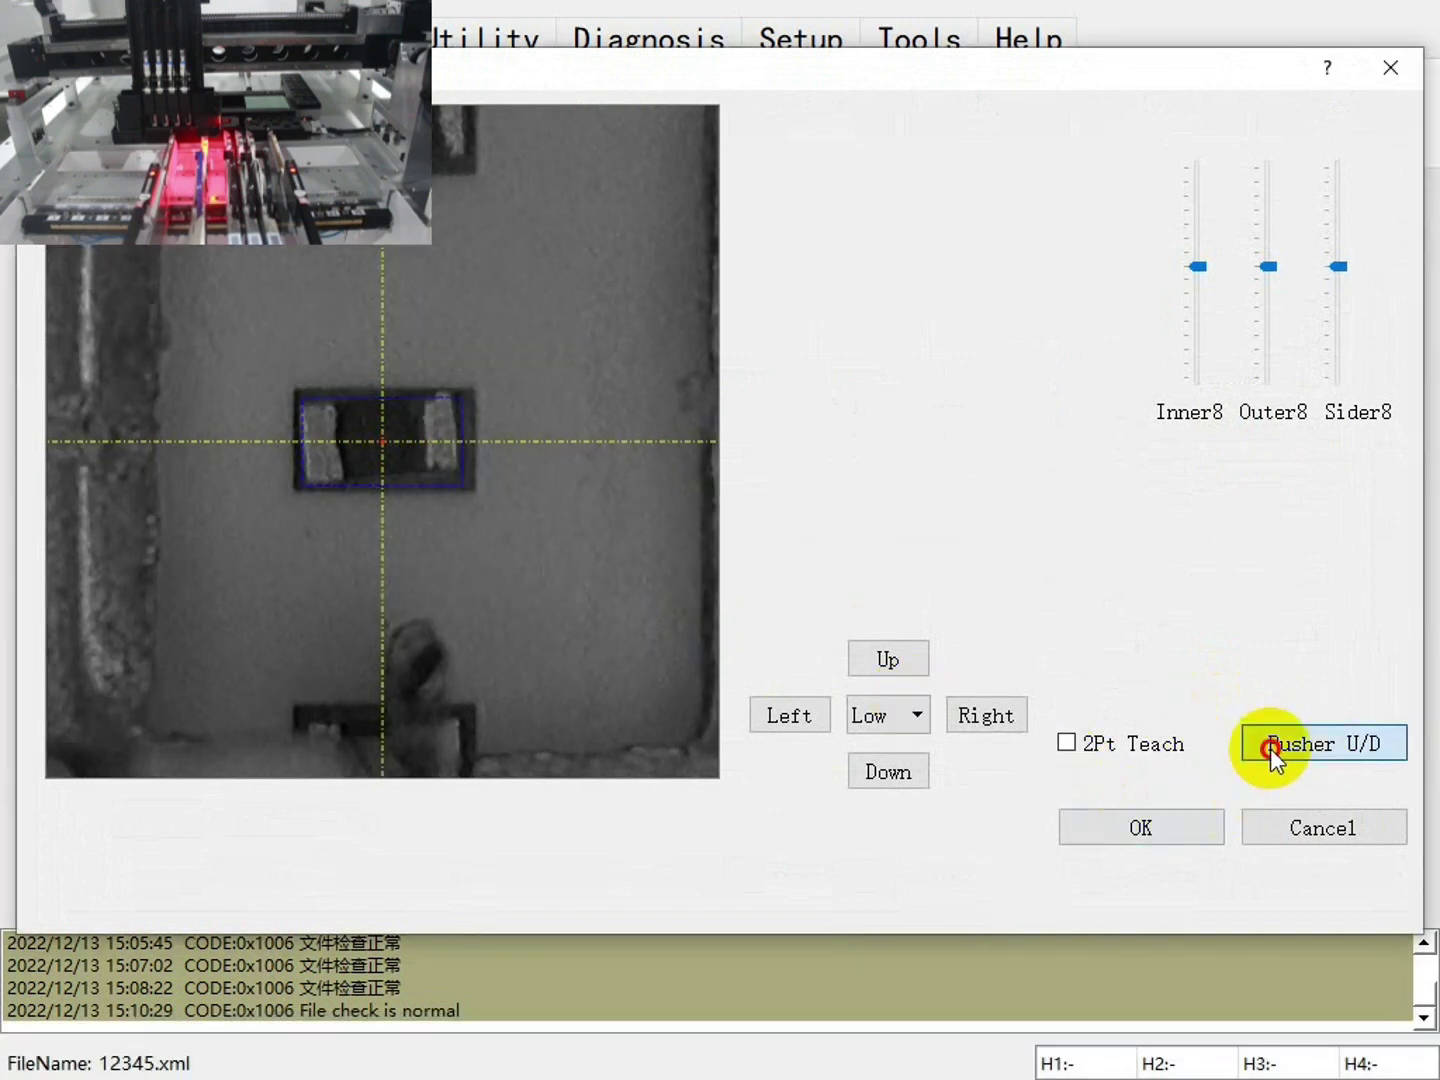
left_click(1174, 826)
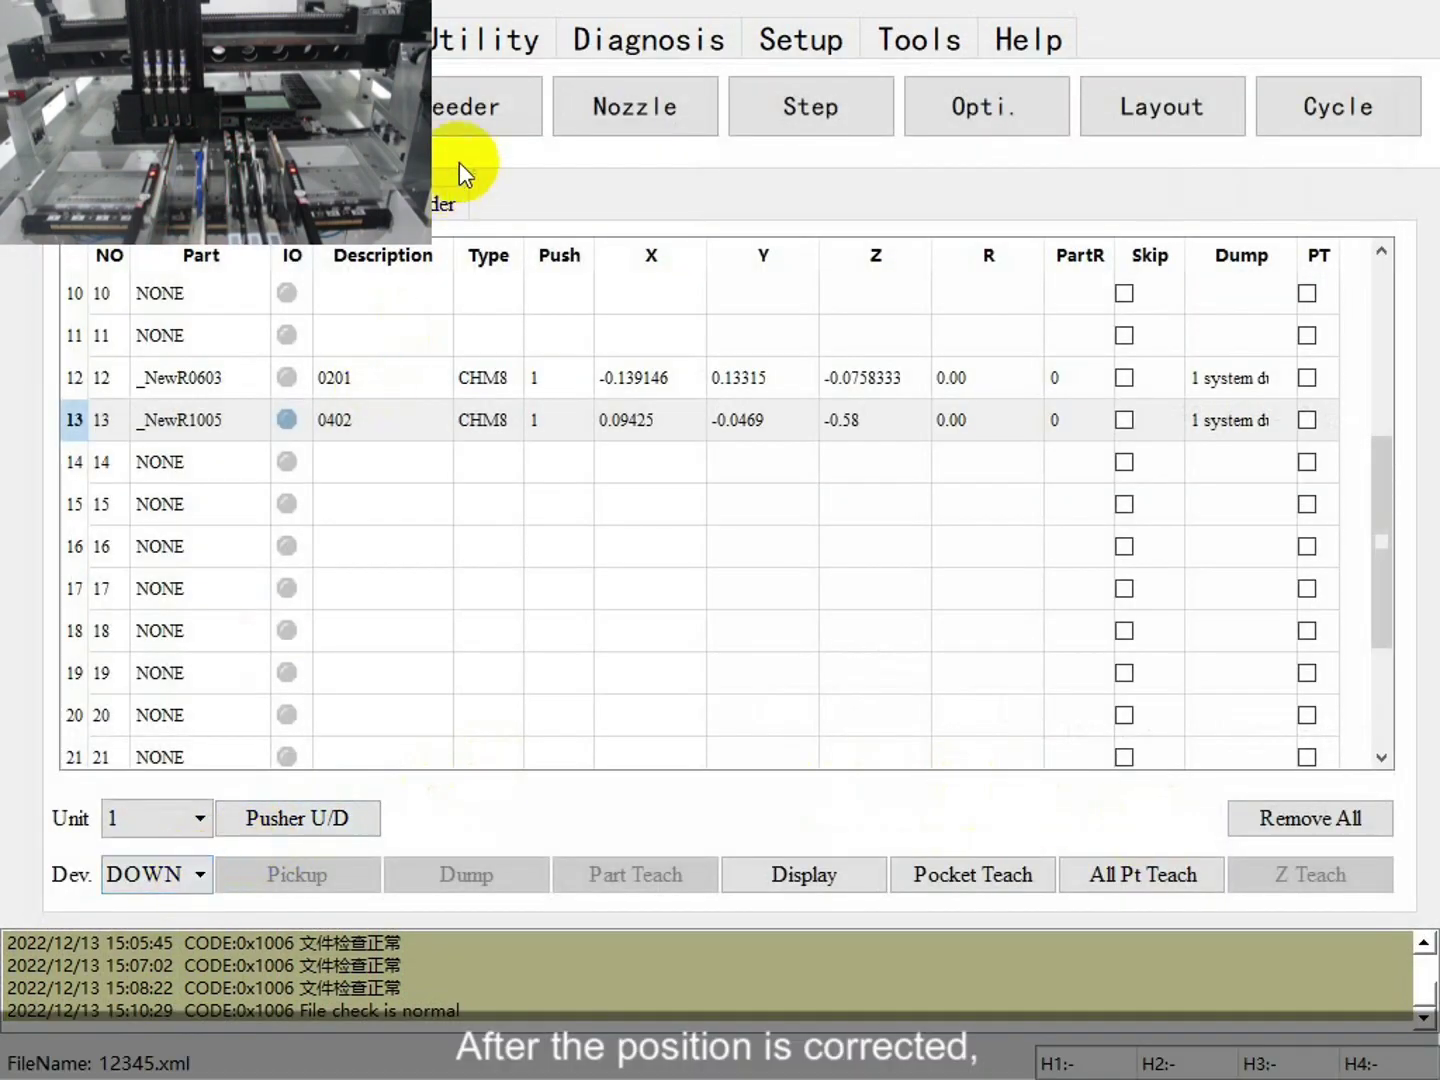
left_click(600, 115)
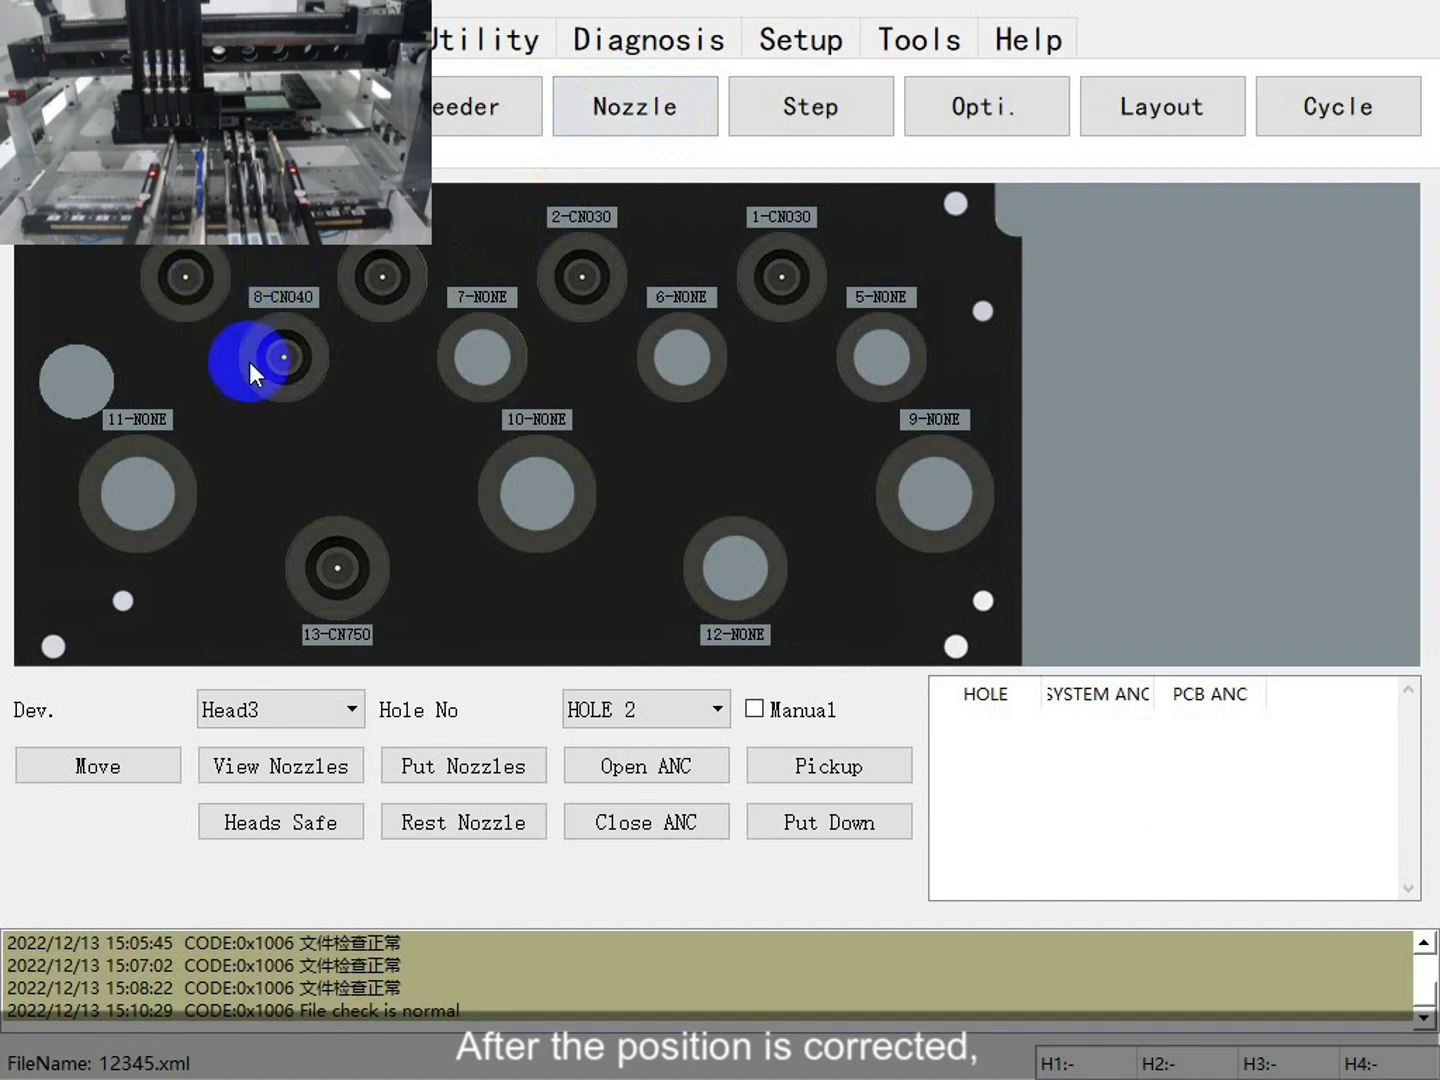
Load nozzles onto Head1 from hole 8 and Head2 from hole 4.
left_click(332, 710)
left_click(324, 737)
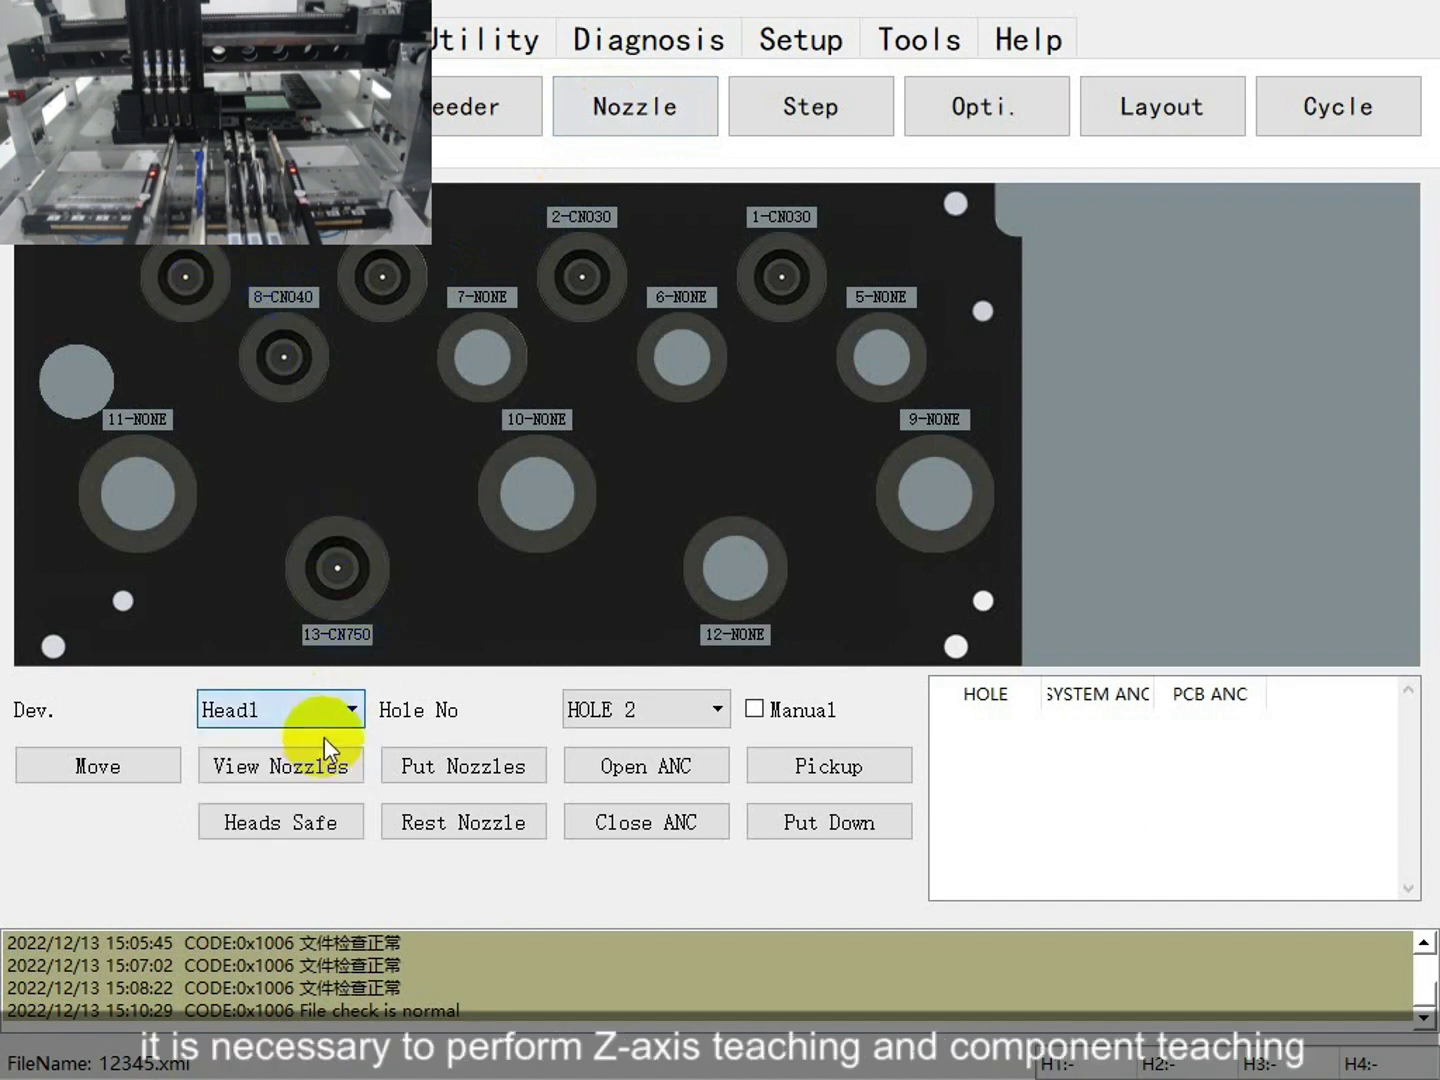
left_click(657, 710)
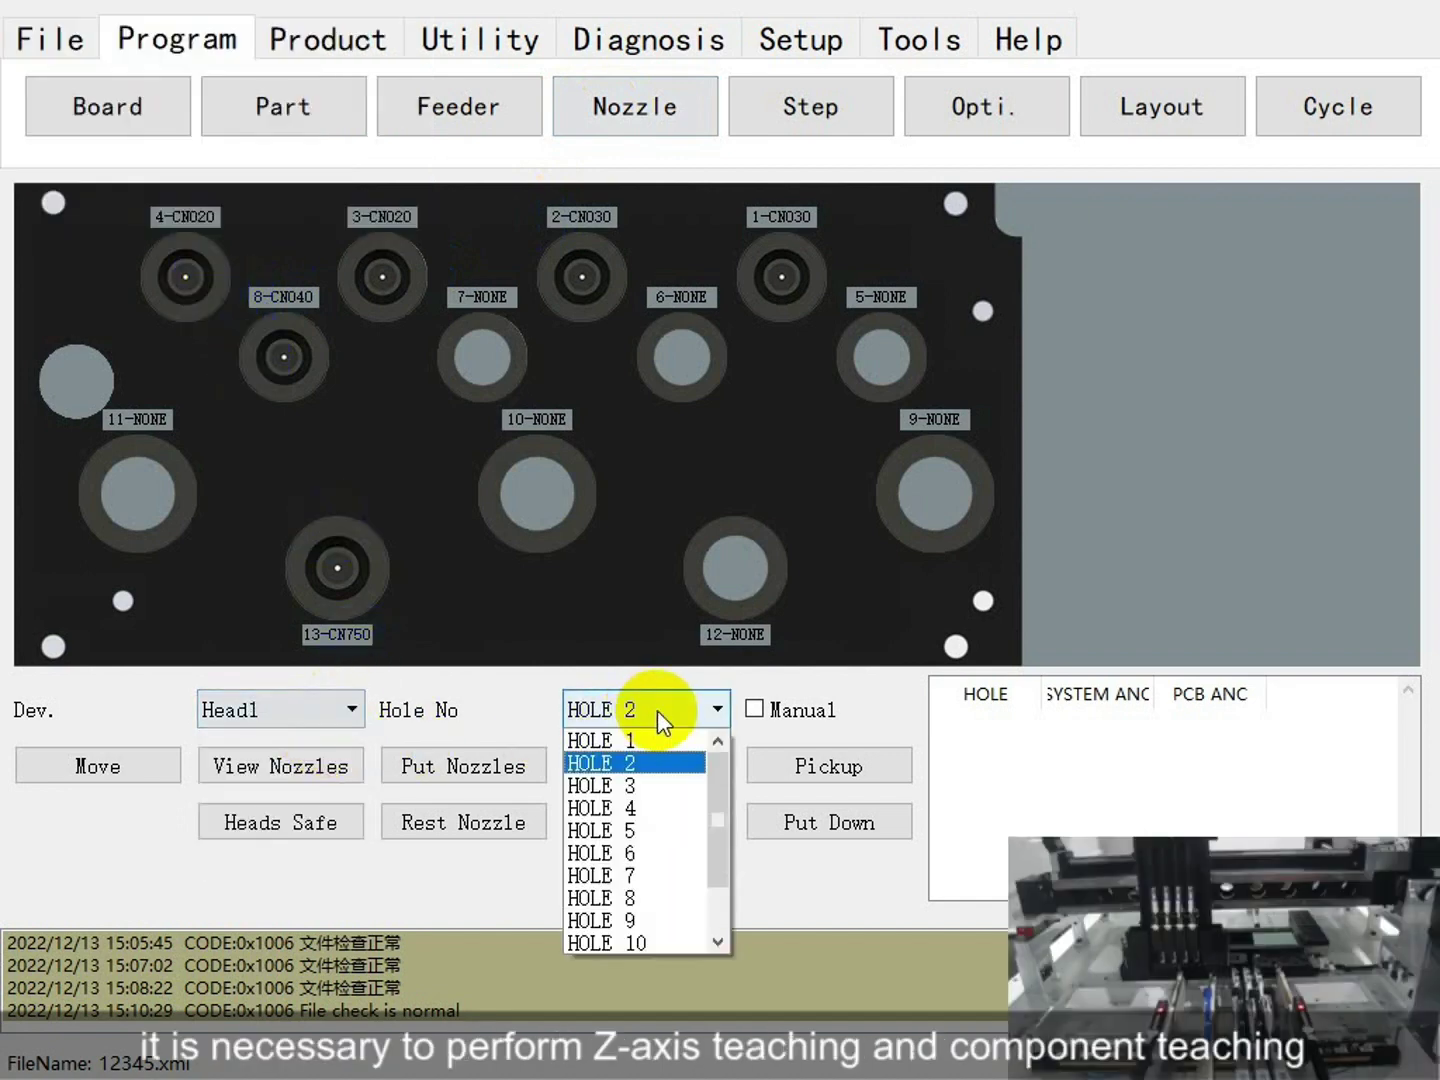
left_click(661, 897)
left_click(802, 765)
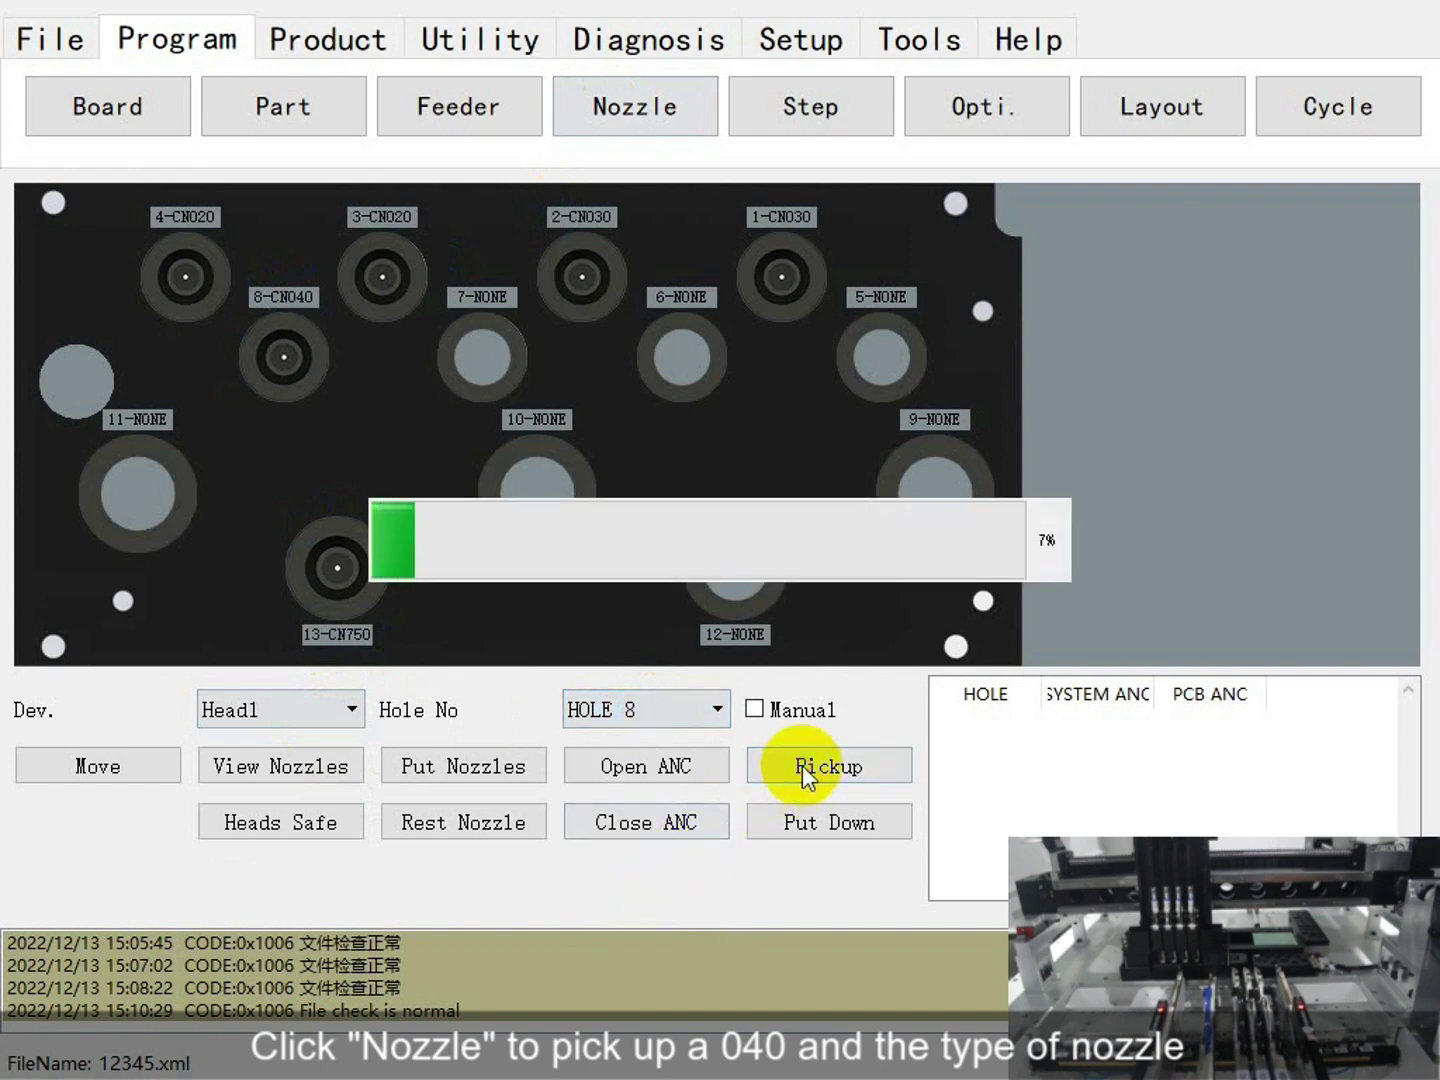
left_click(346, 709)
left_click(326, 765)
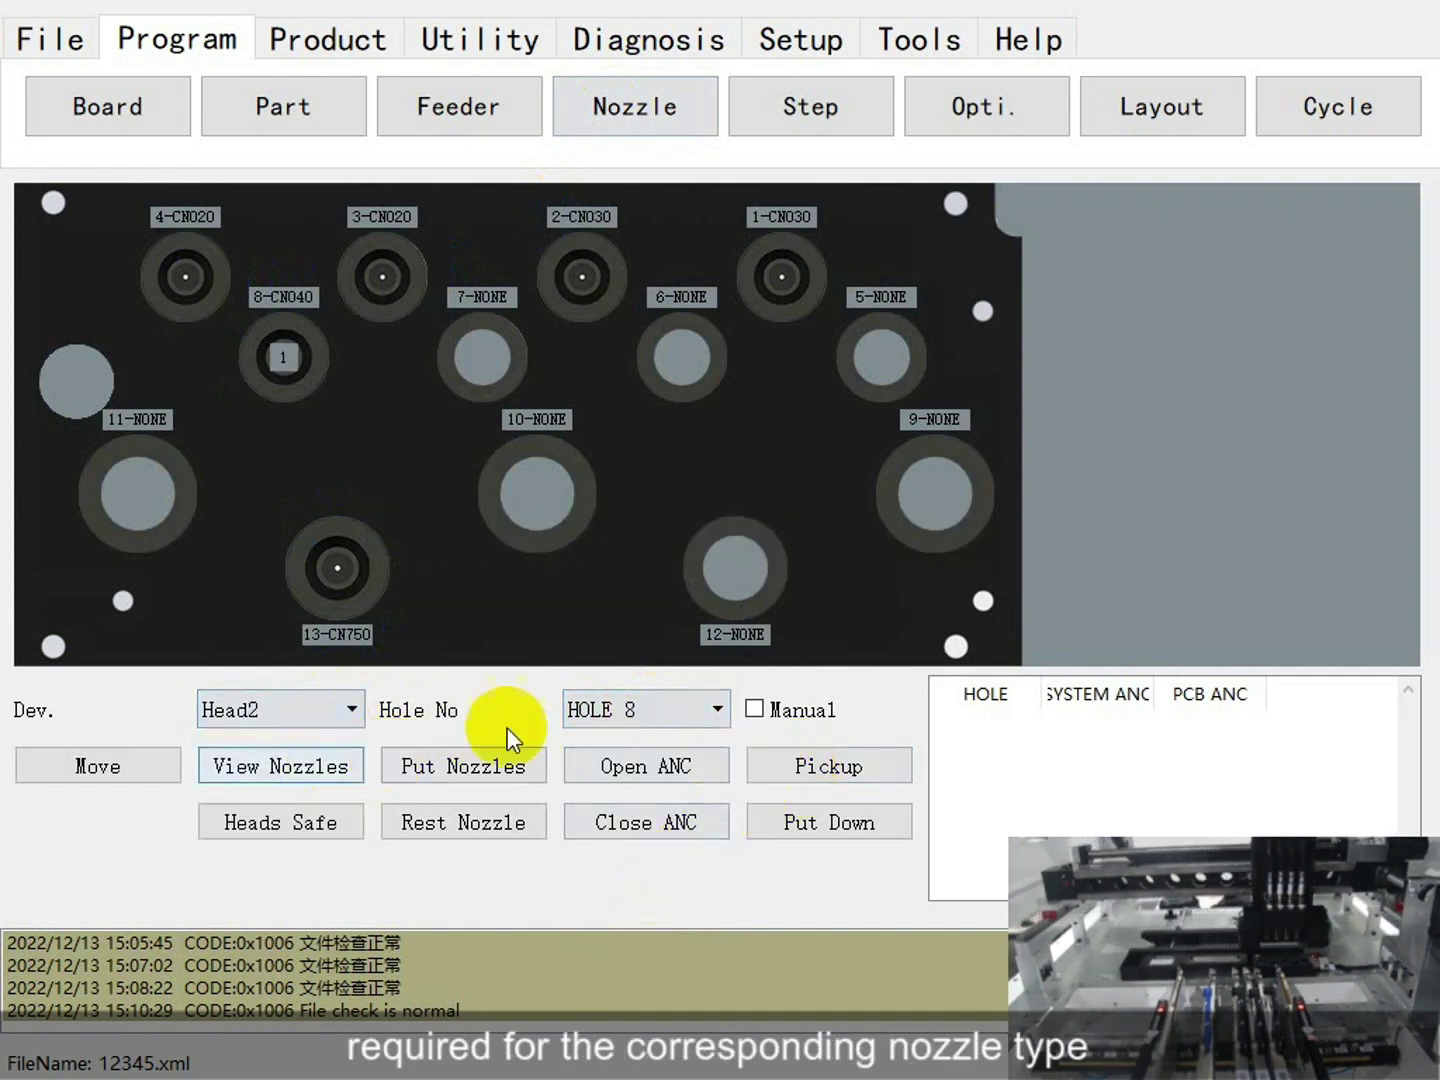
left_click(634, 705)
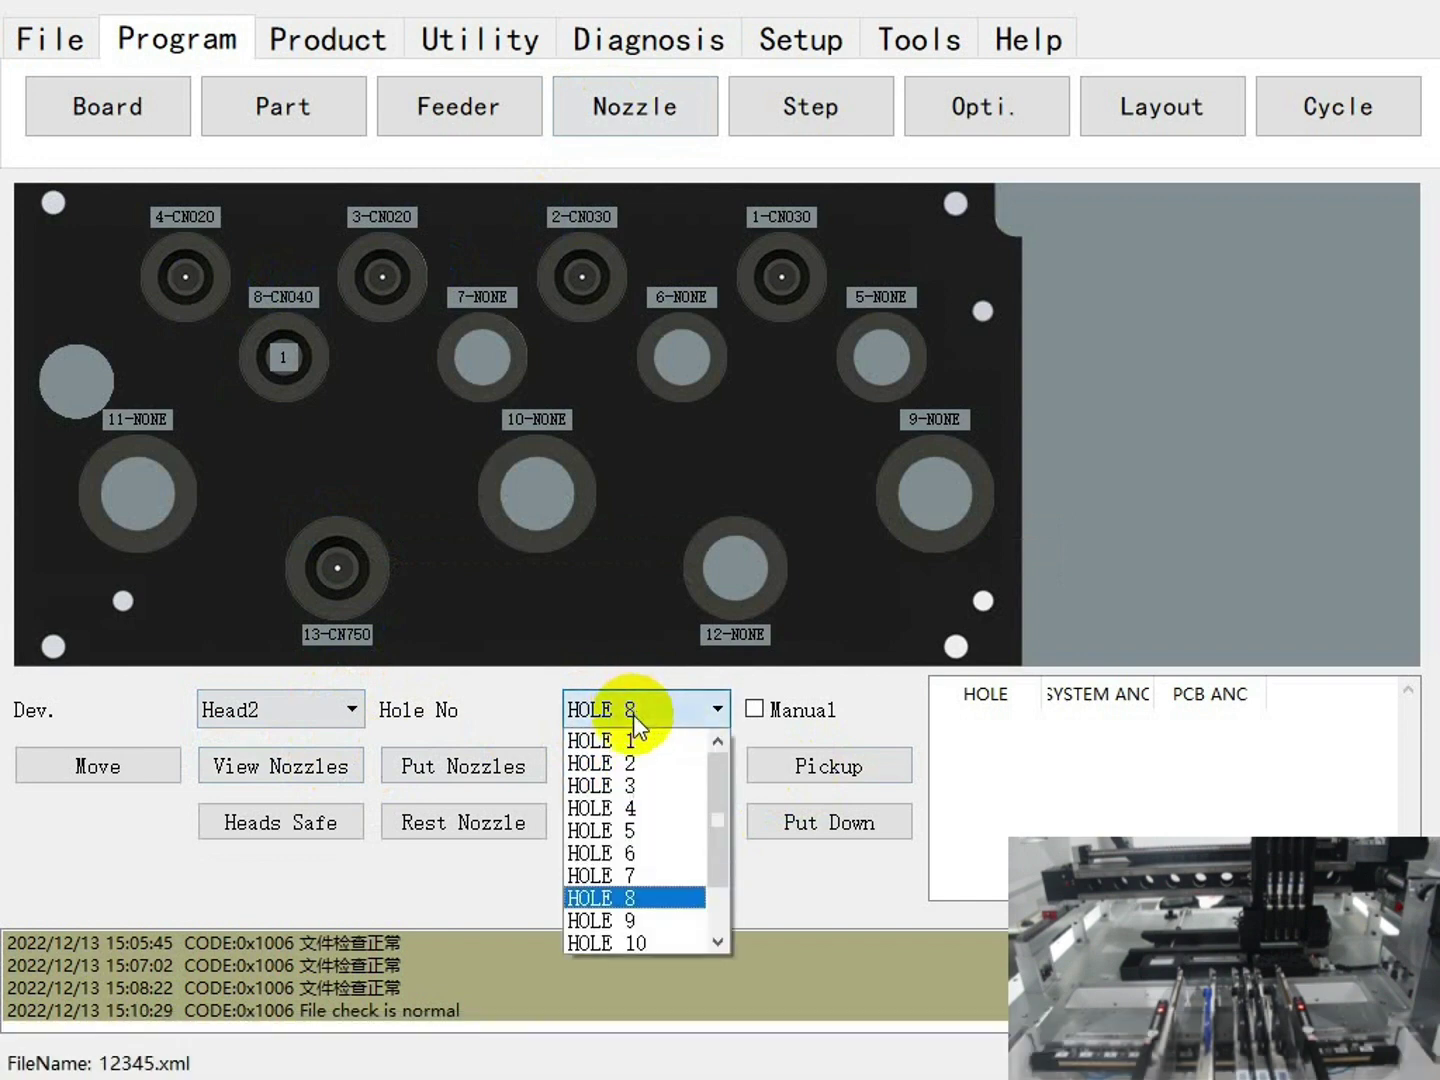
left_click(632, 805)
left_click(786, 766)
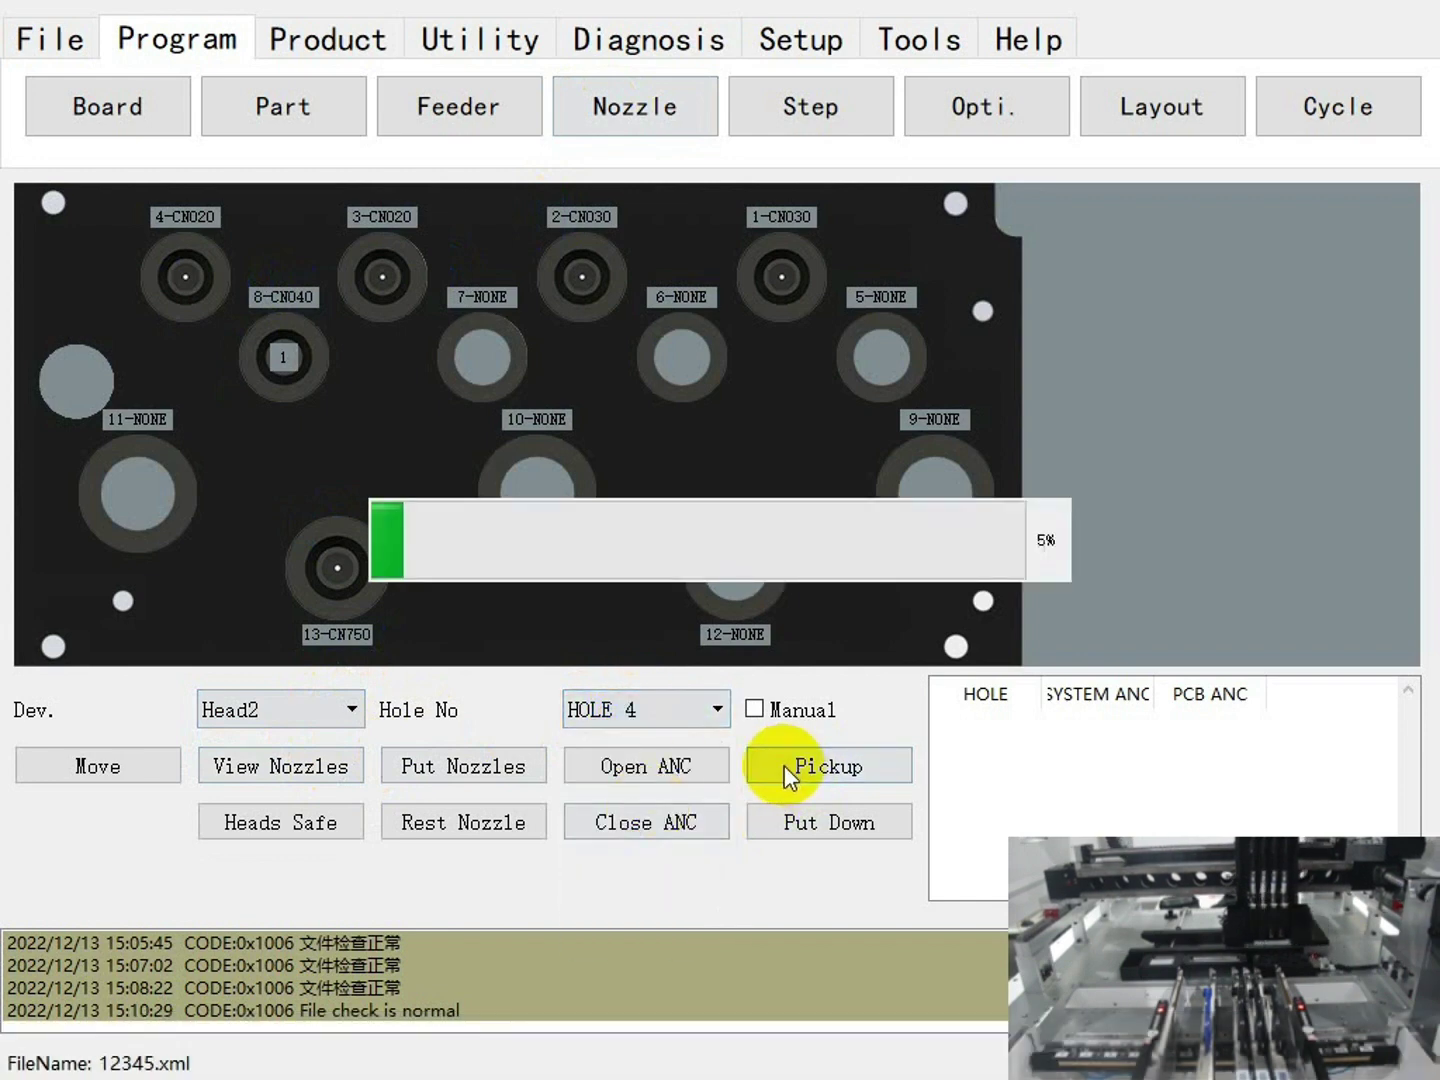
Load Head3's nozzle from hole 2, then select feeder 12 in the feeder table.
left_click(348, 712)
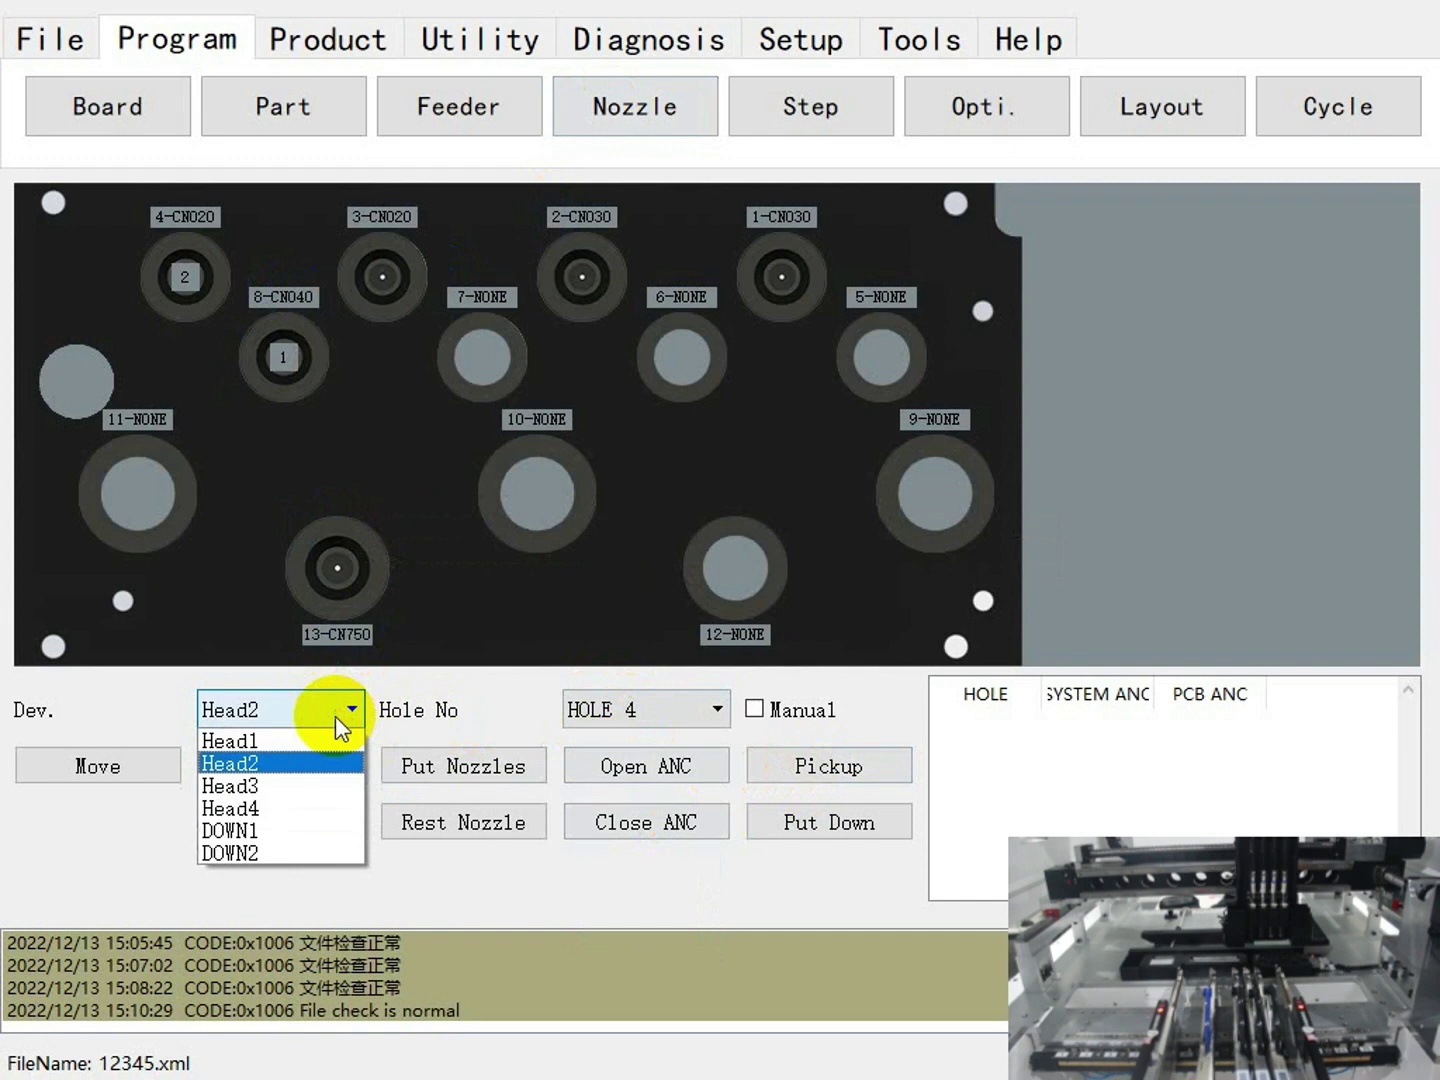
left_click(318, 788)
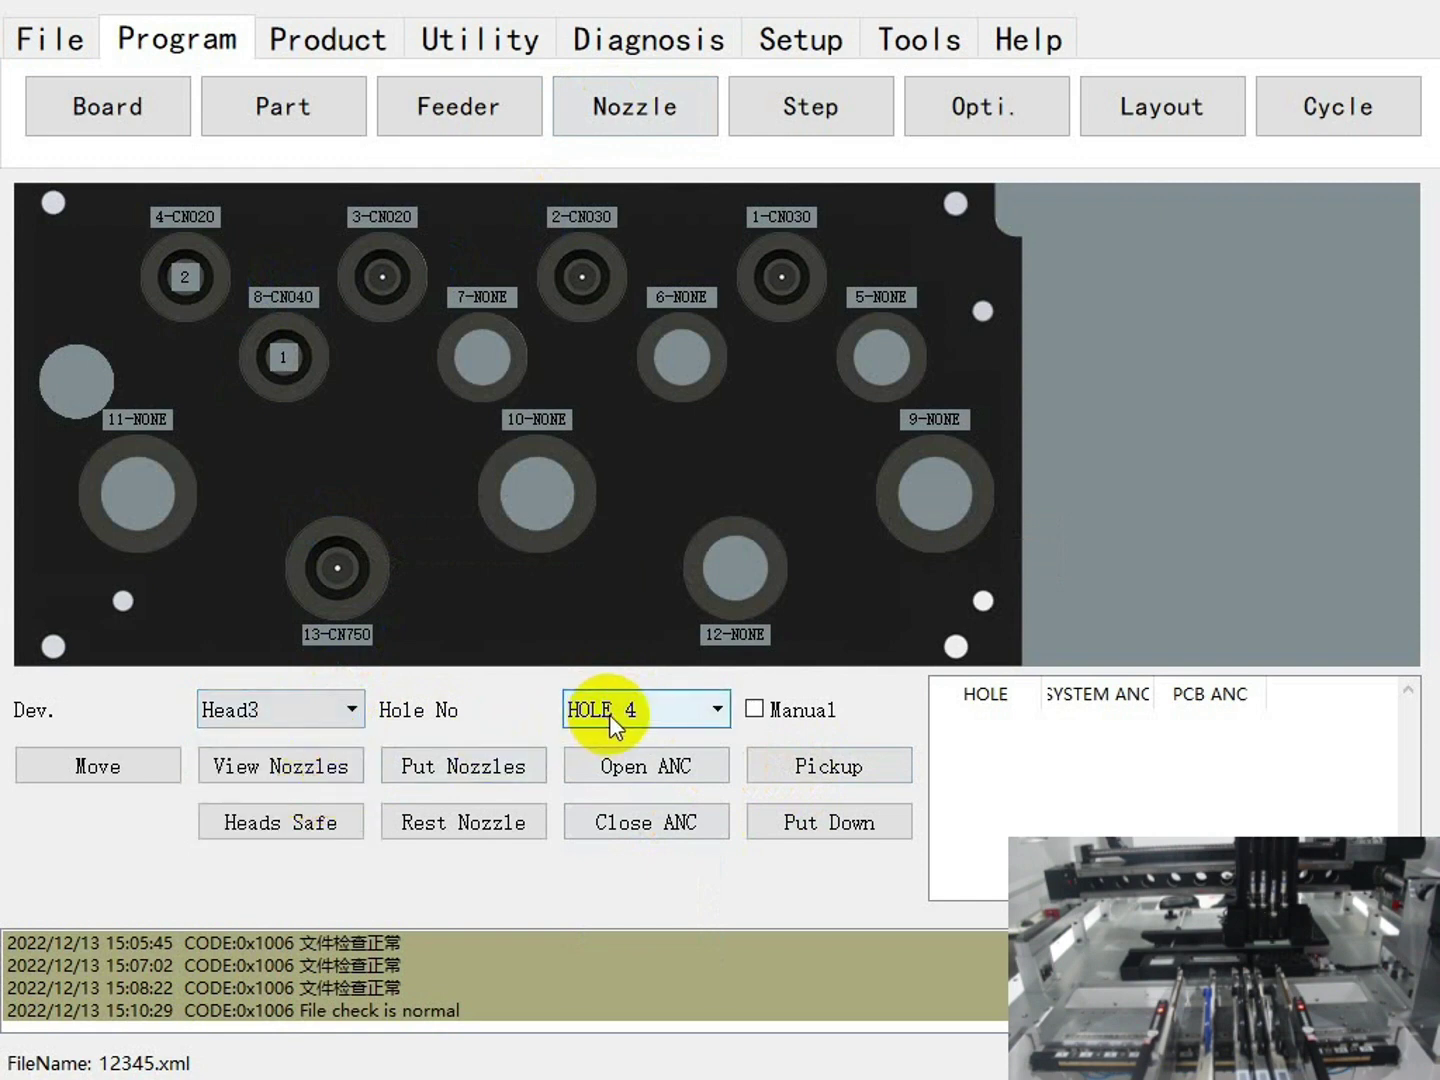
left_click(608, 715)
left_click(645, 759)
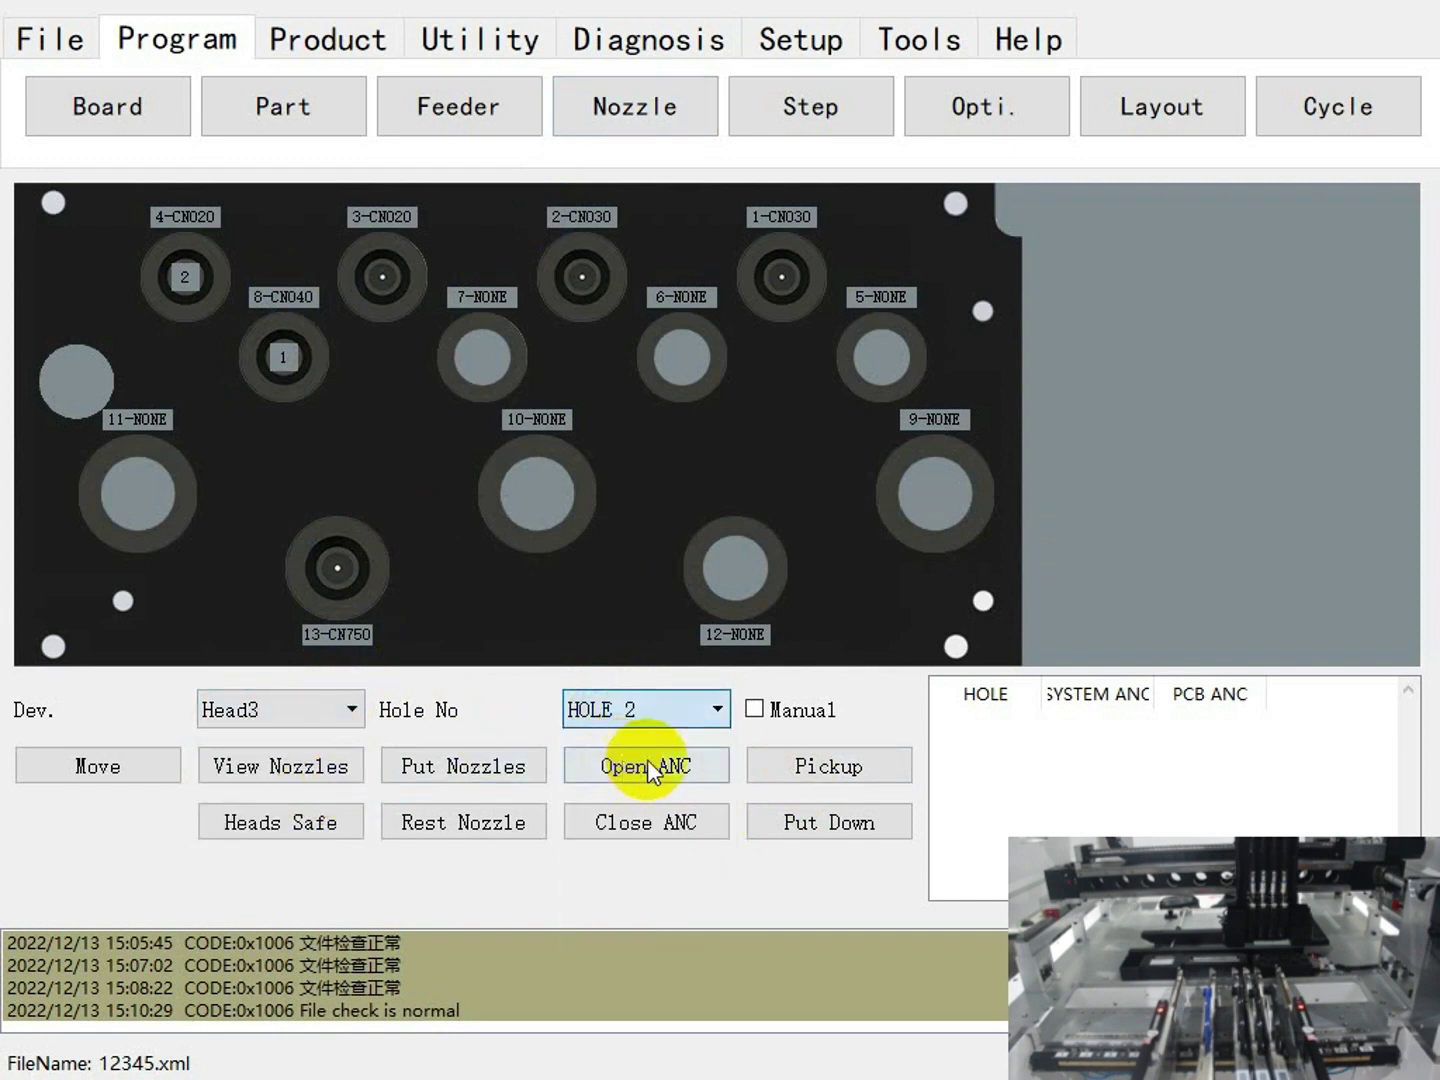
left_click(792, 770)
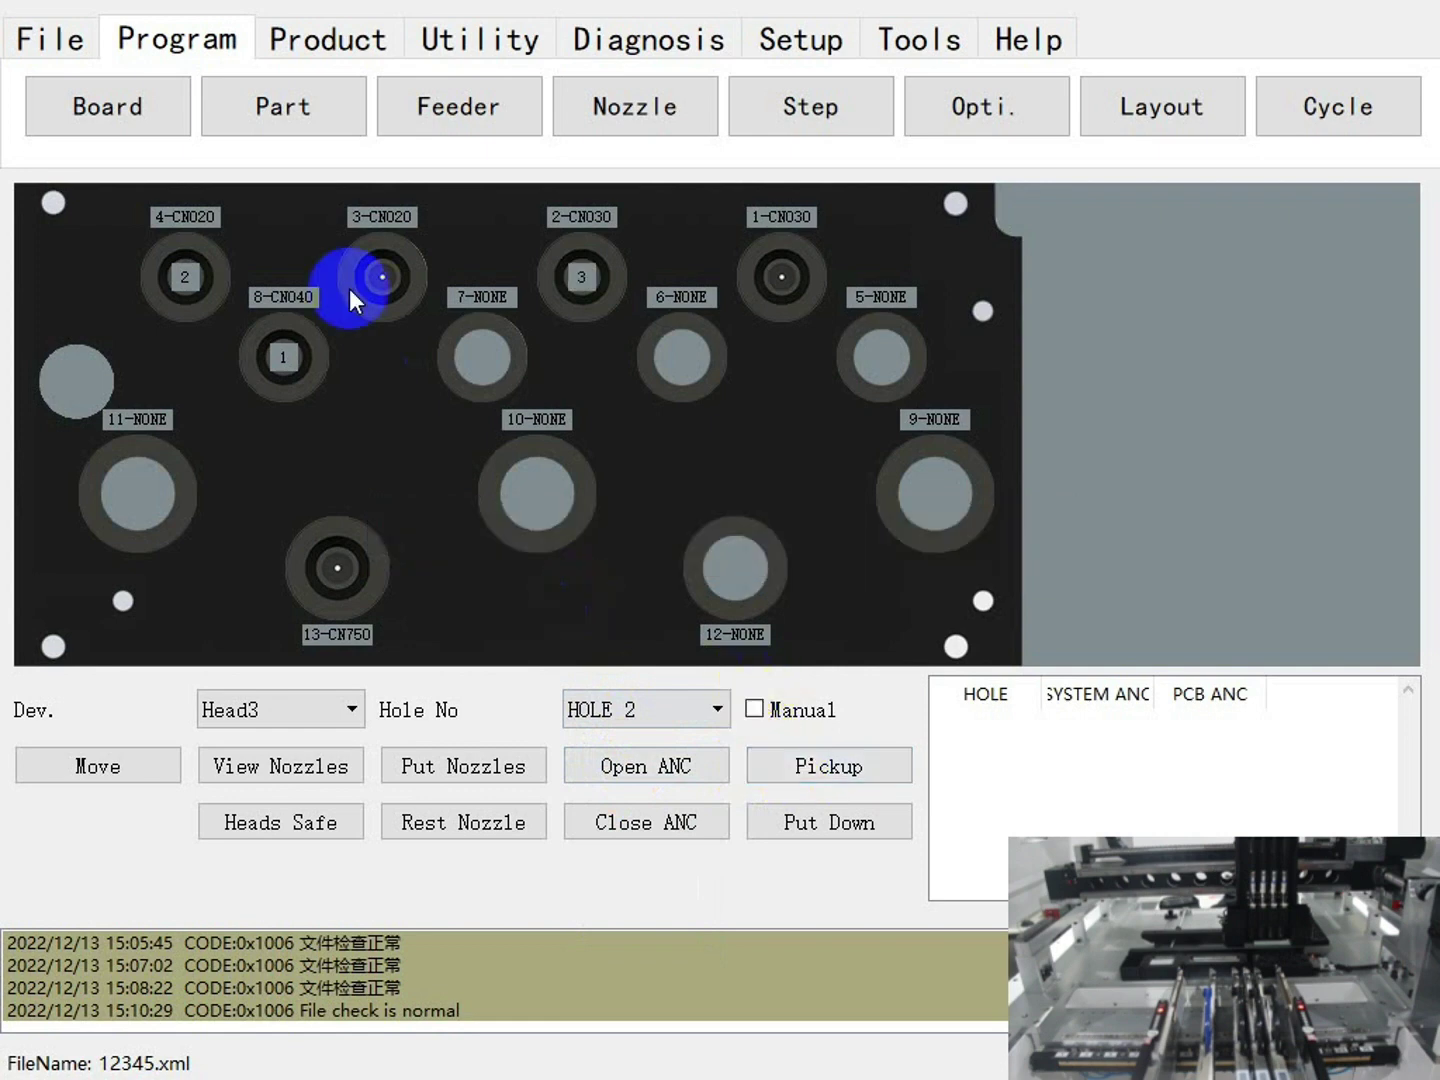
left_click(454, 108)
left_click(79, 377)
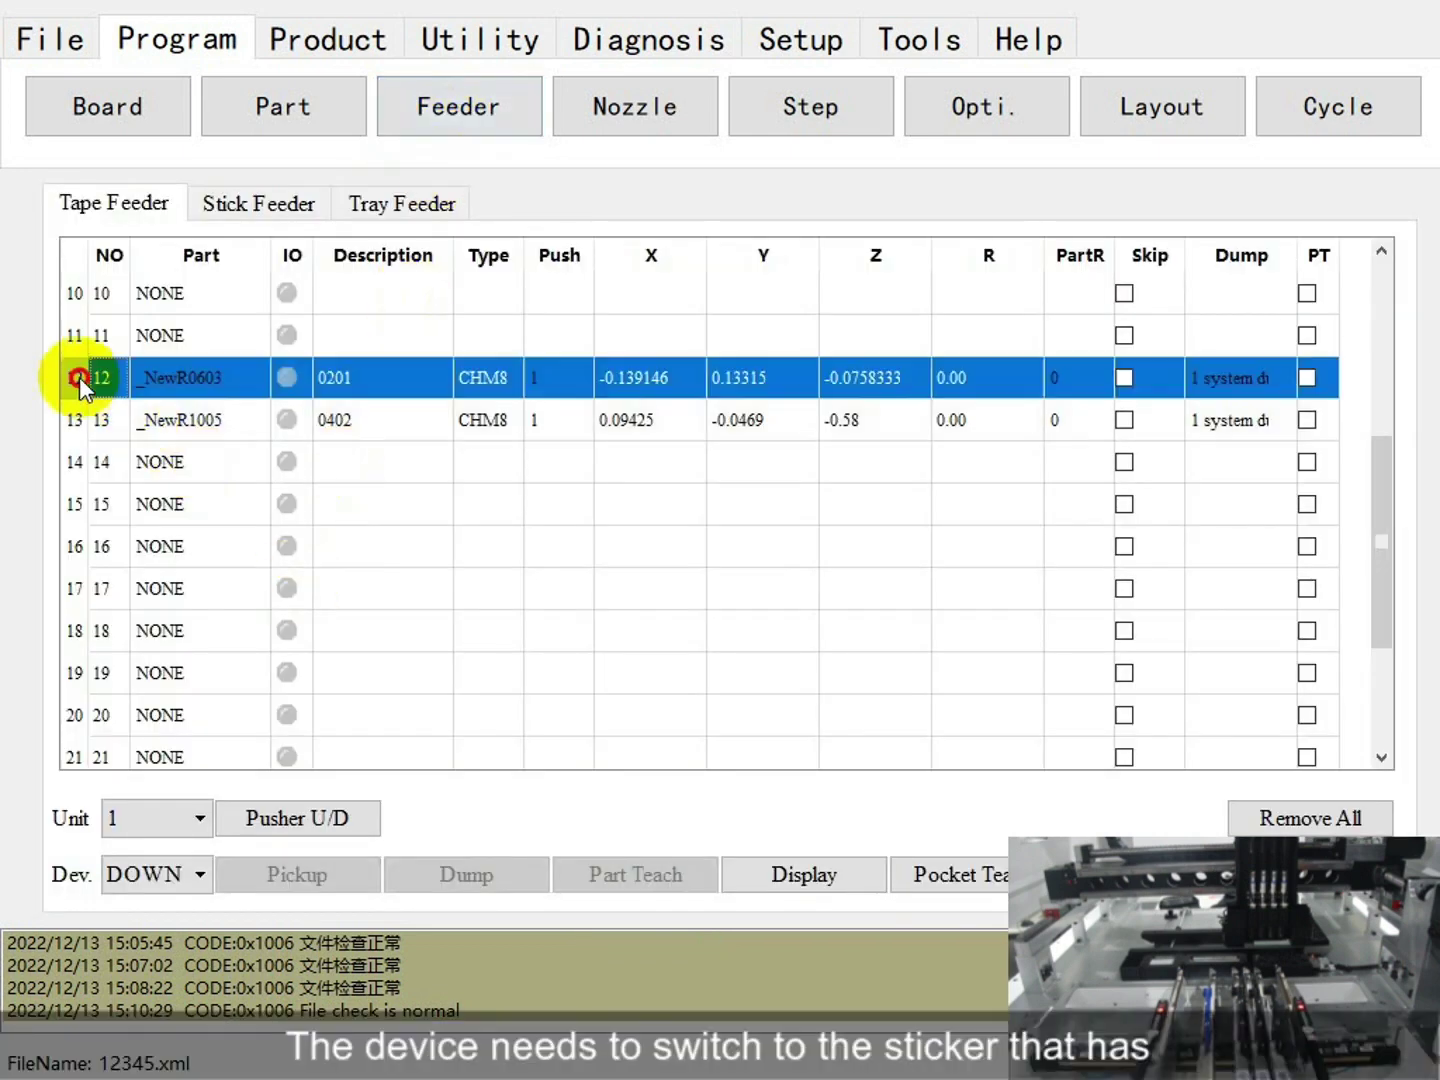
Use Head1 to update pickup Z heights for feeders 12 (-0.0858333) and 13 (-2.17).
left_click(190, 879)
left_click(187, 904)
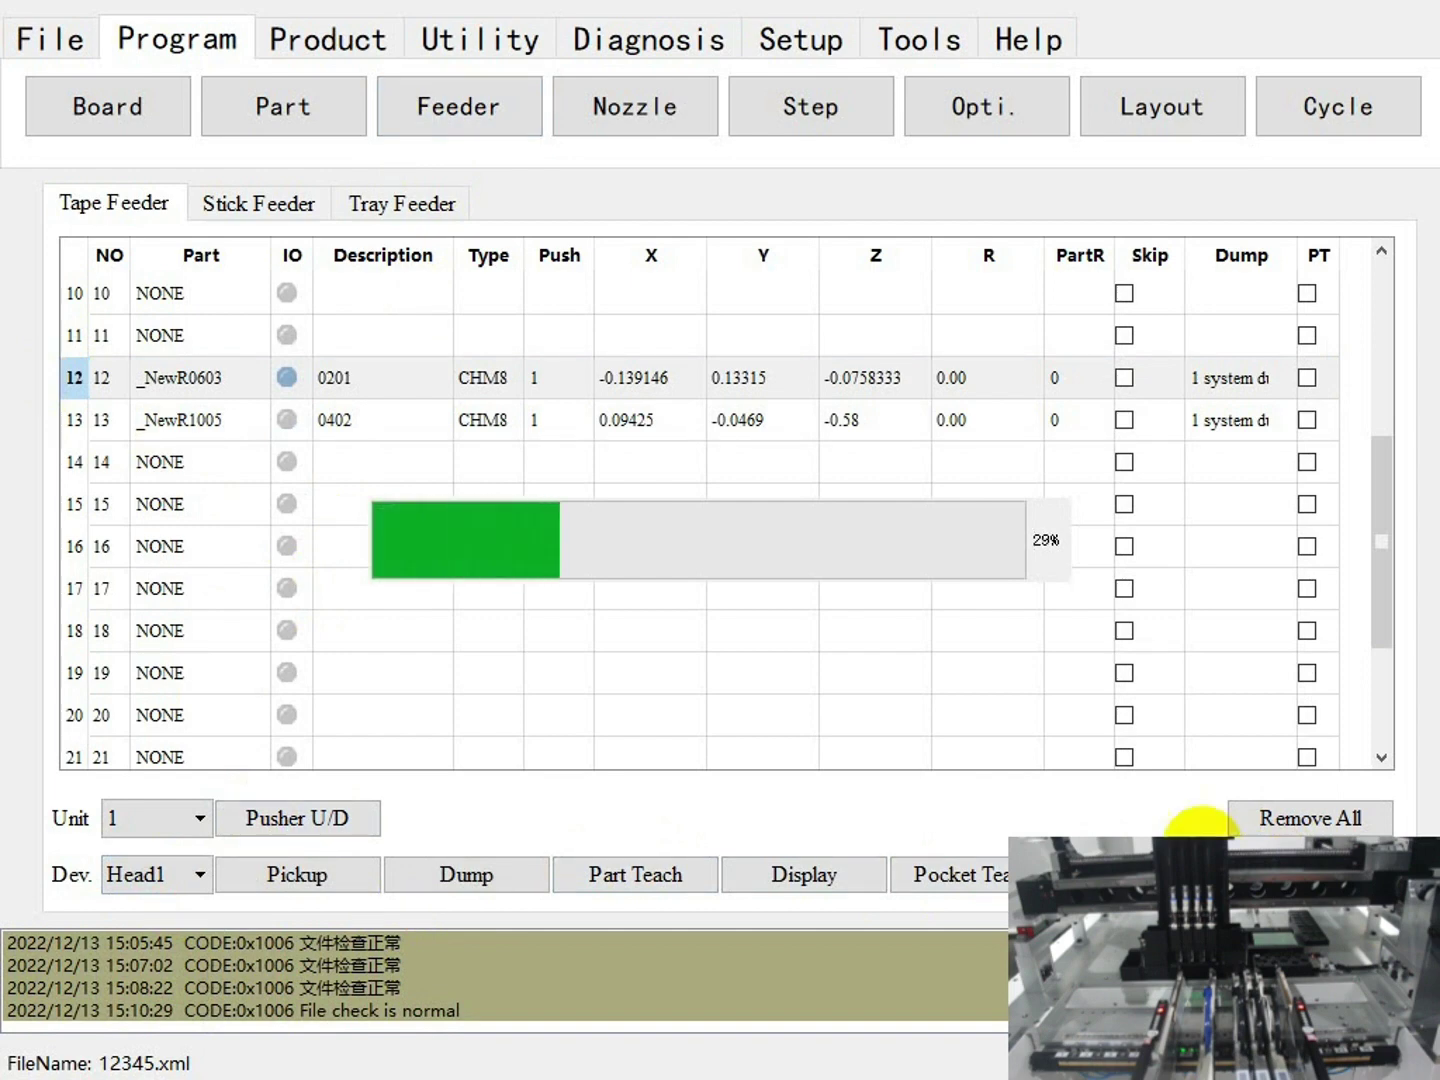
left_click(86, 419)
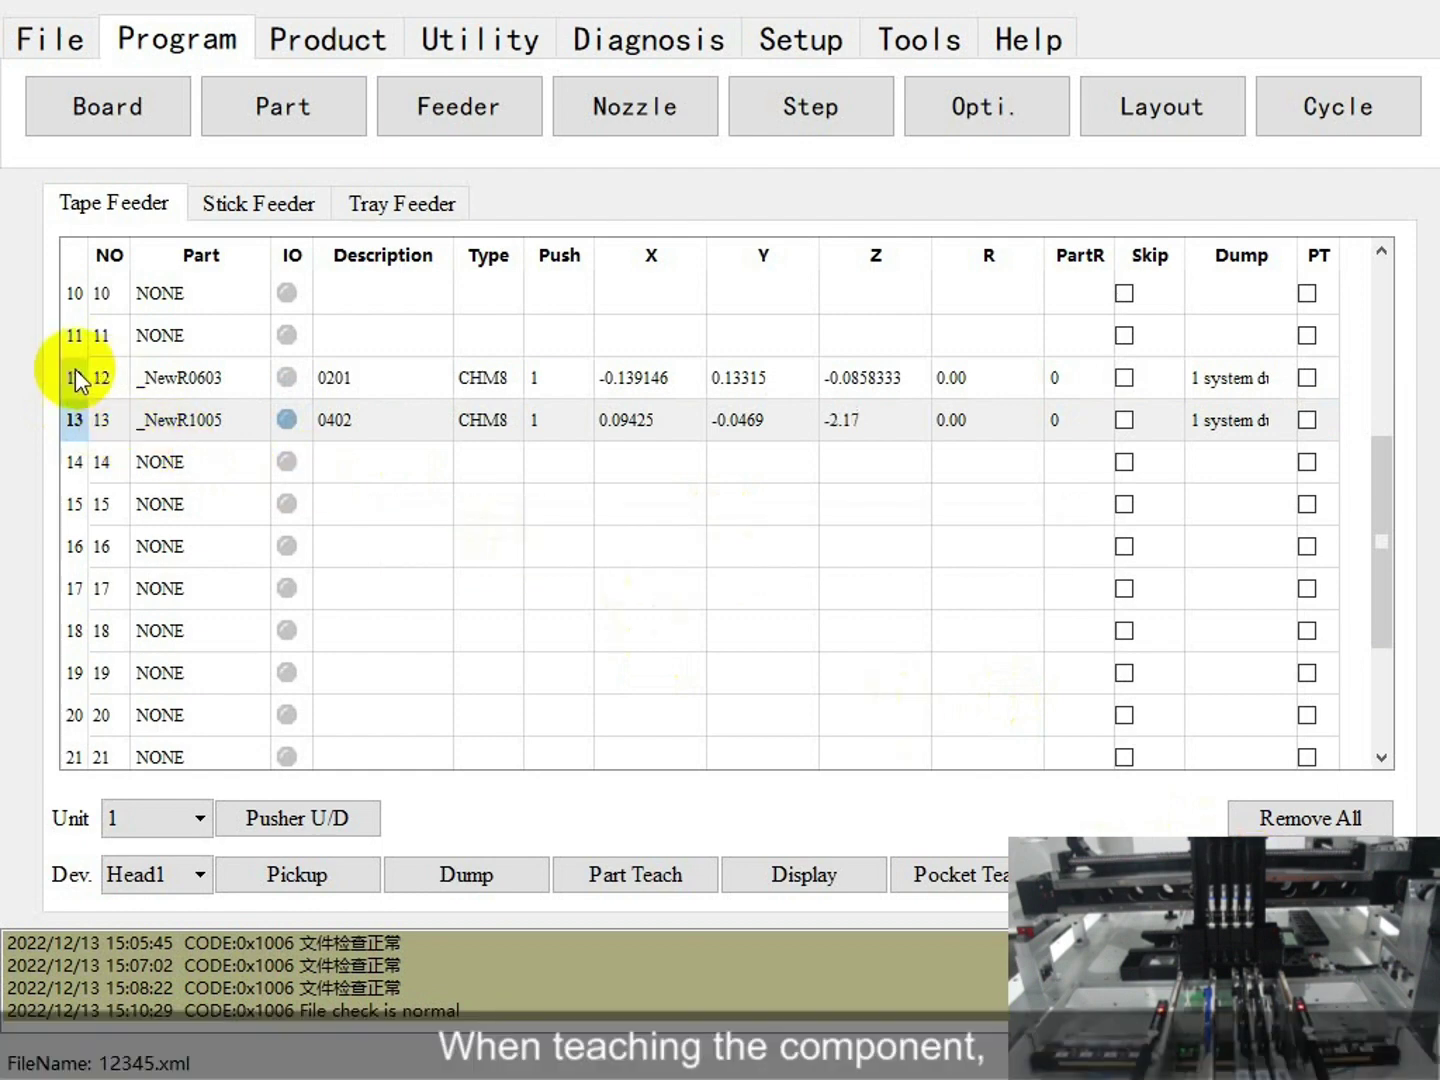
Pick up a _NewR0603 part from feeder 12 with Head2.
left_click(76, 369)
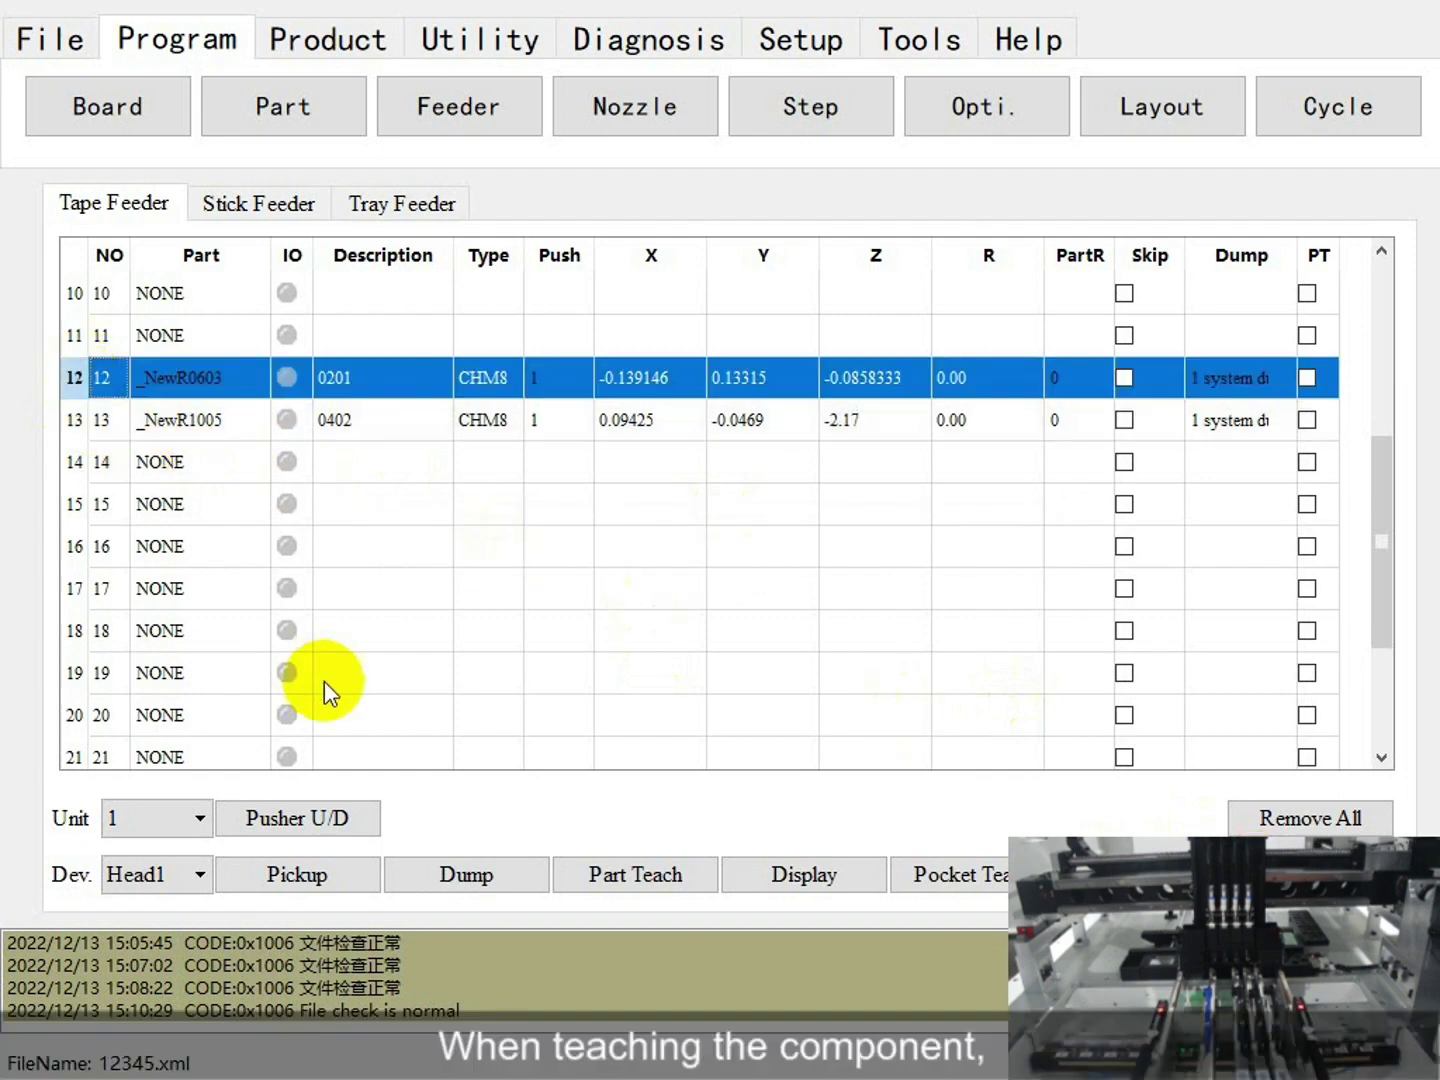
left_click(182, 888)
left_click(175, 927)
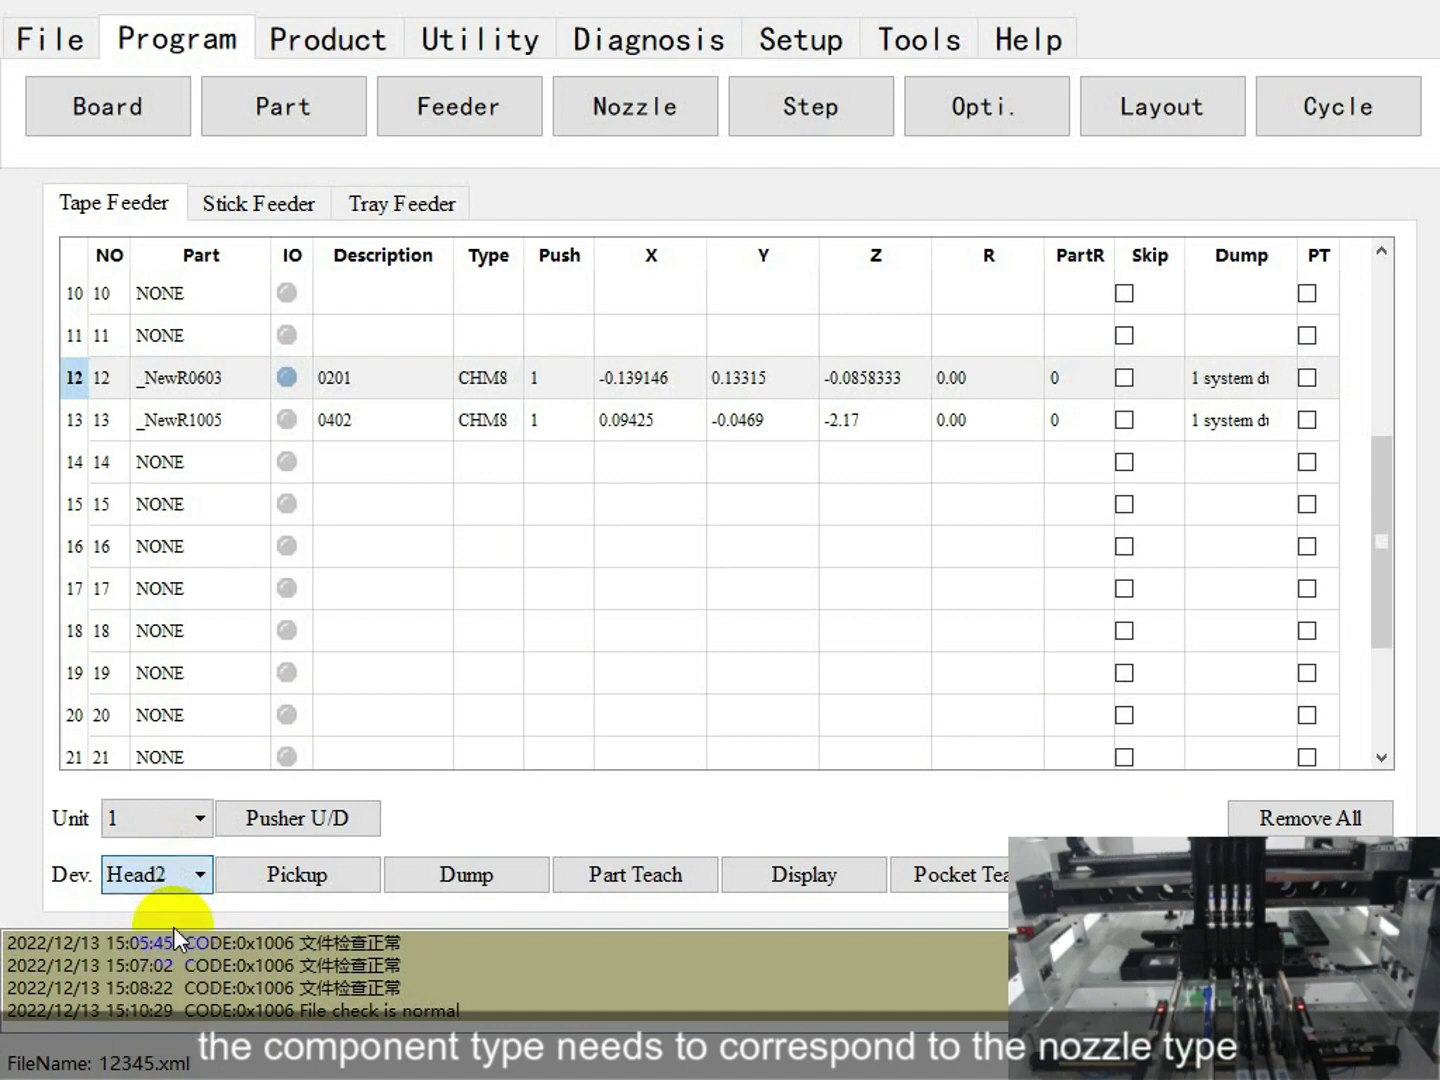
left_click(311, 876)
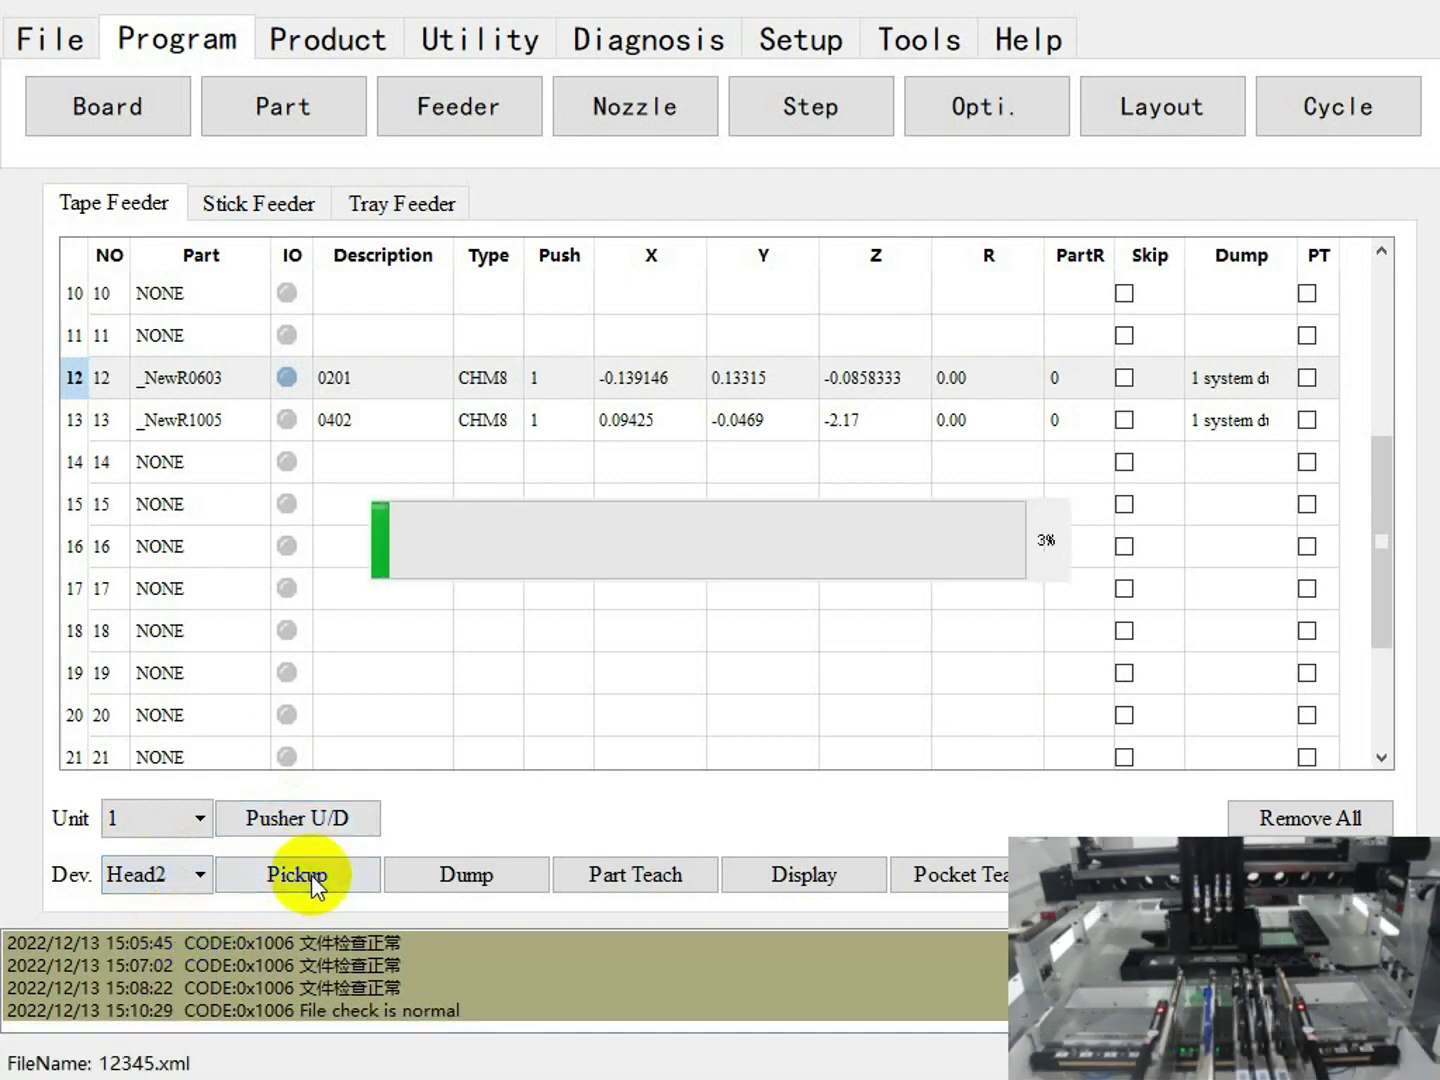
Camera-teach the 0201 part at 0.587 × 0.325, then dump it.
left_click(630, 882)
left_click_drag(505, 546, 652, 432)
left_click(762, 128)
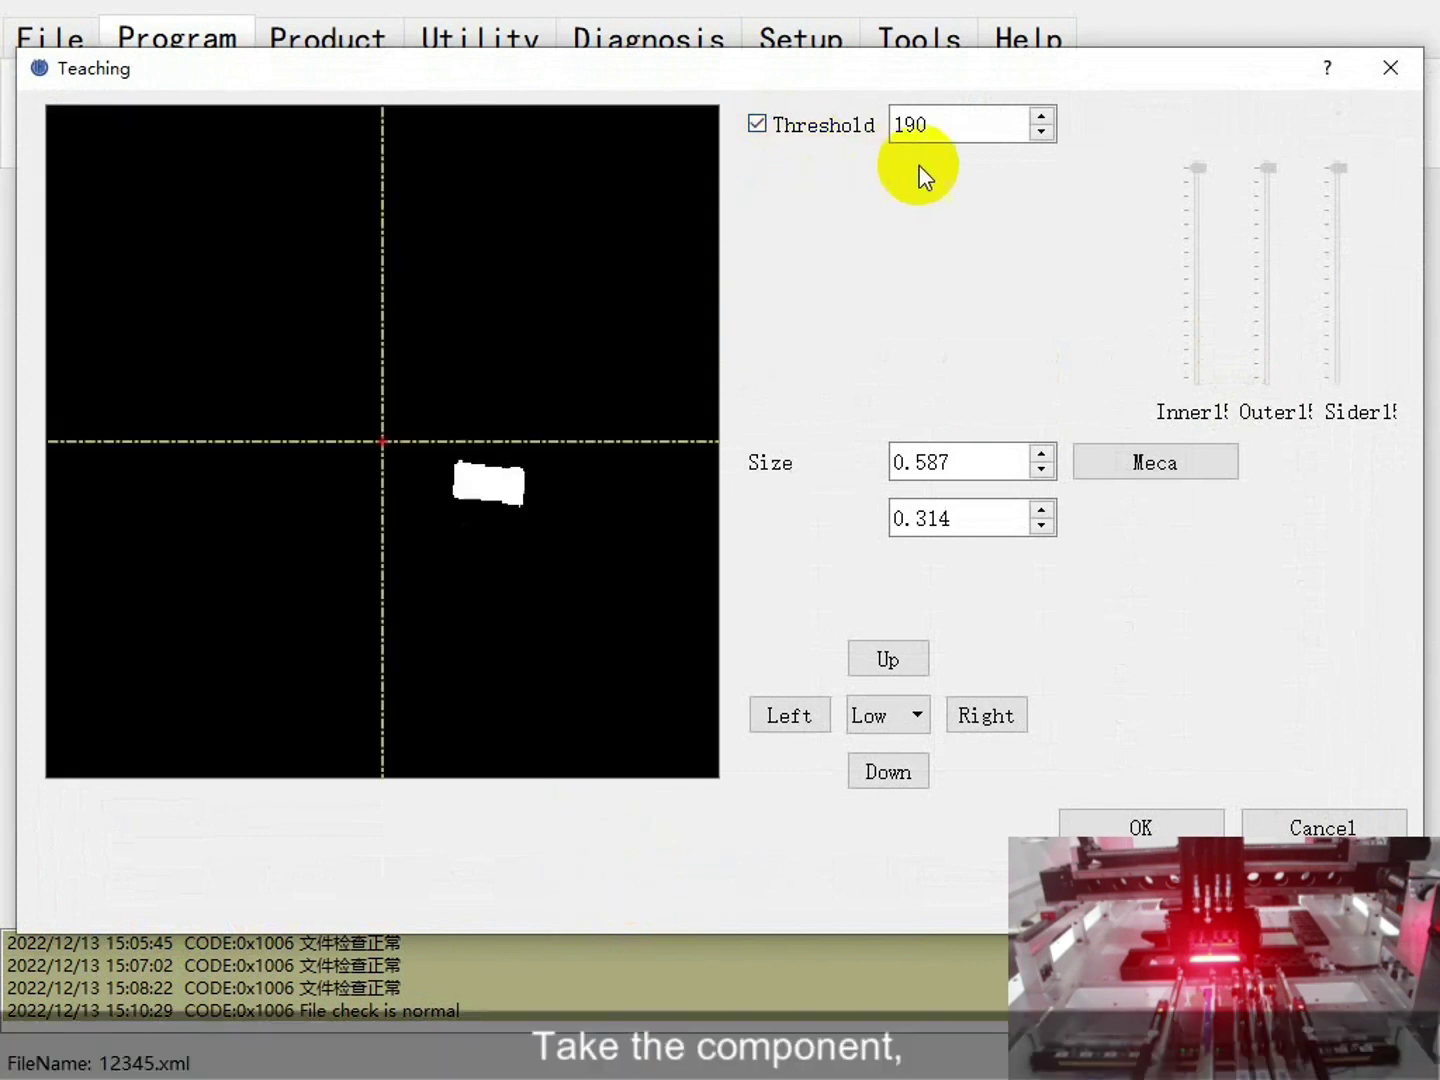
scroll(995, 122, "down", 1)
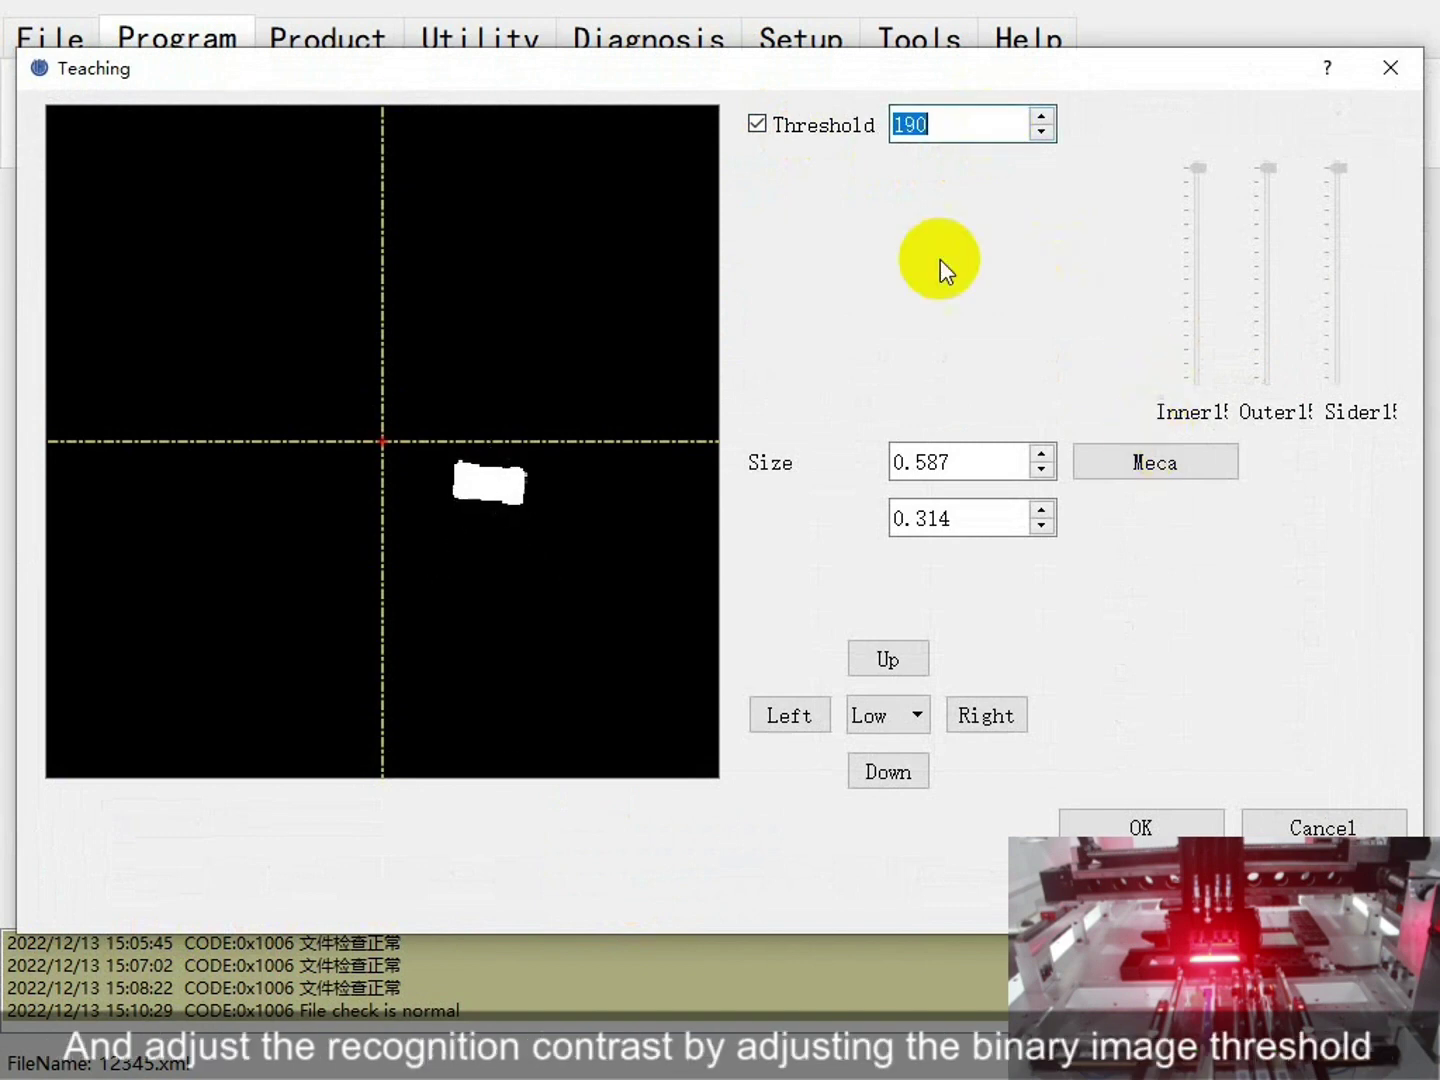
left_click(777, 131)
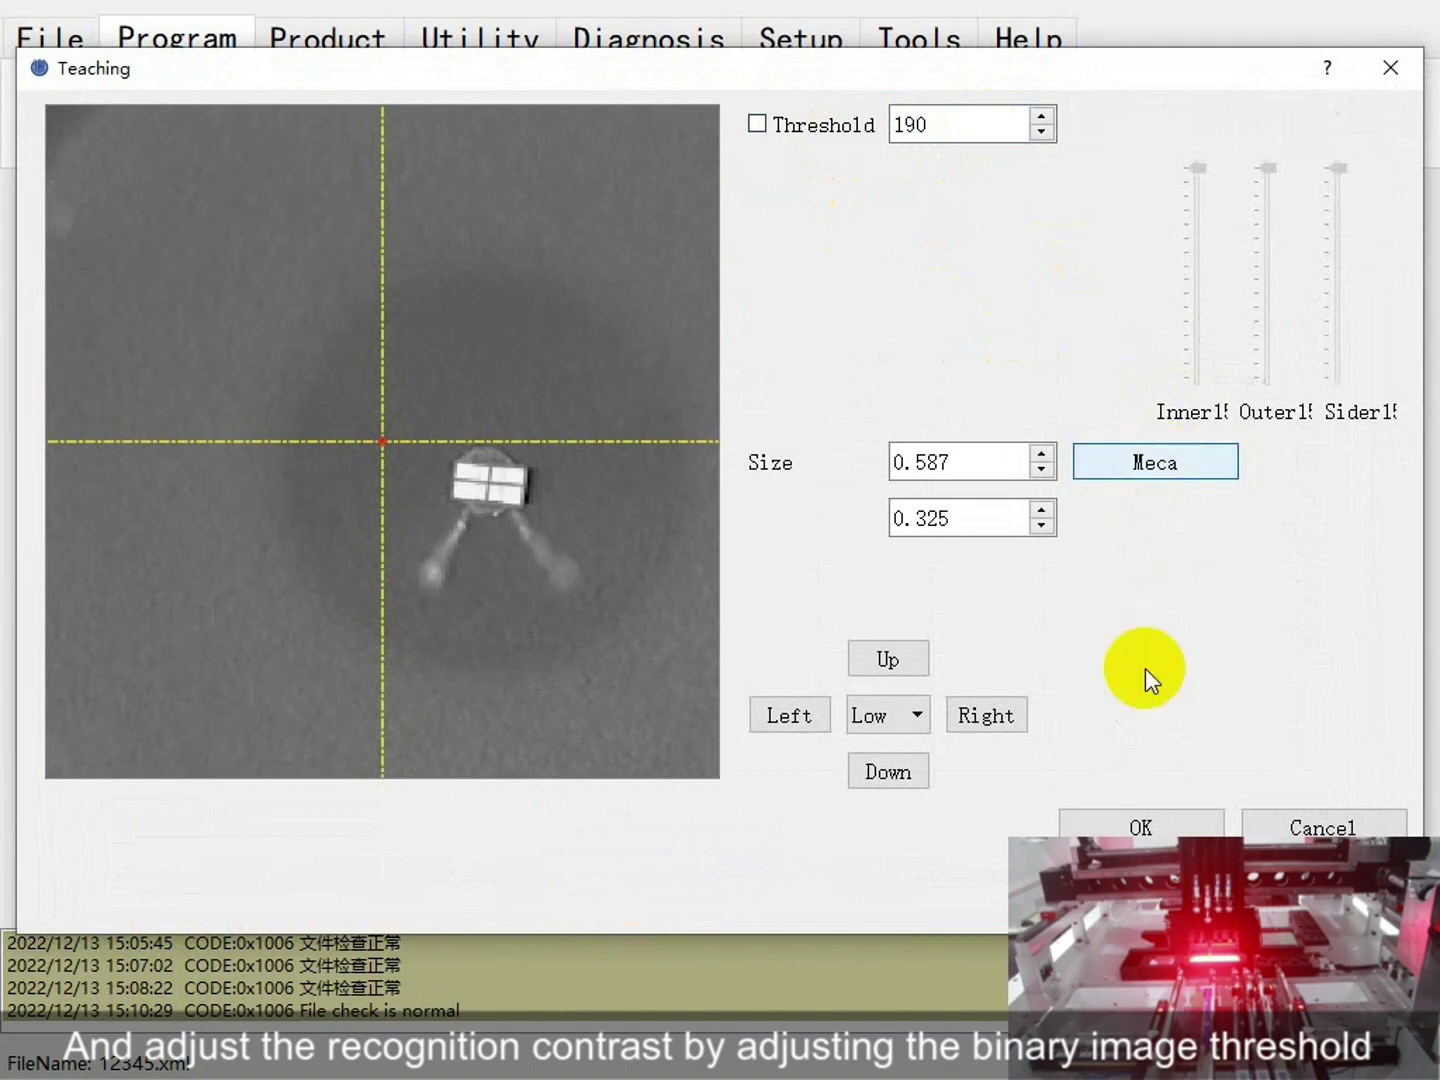
left_click(1146, 825)
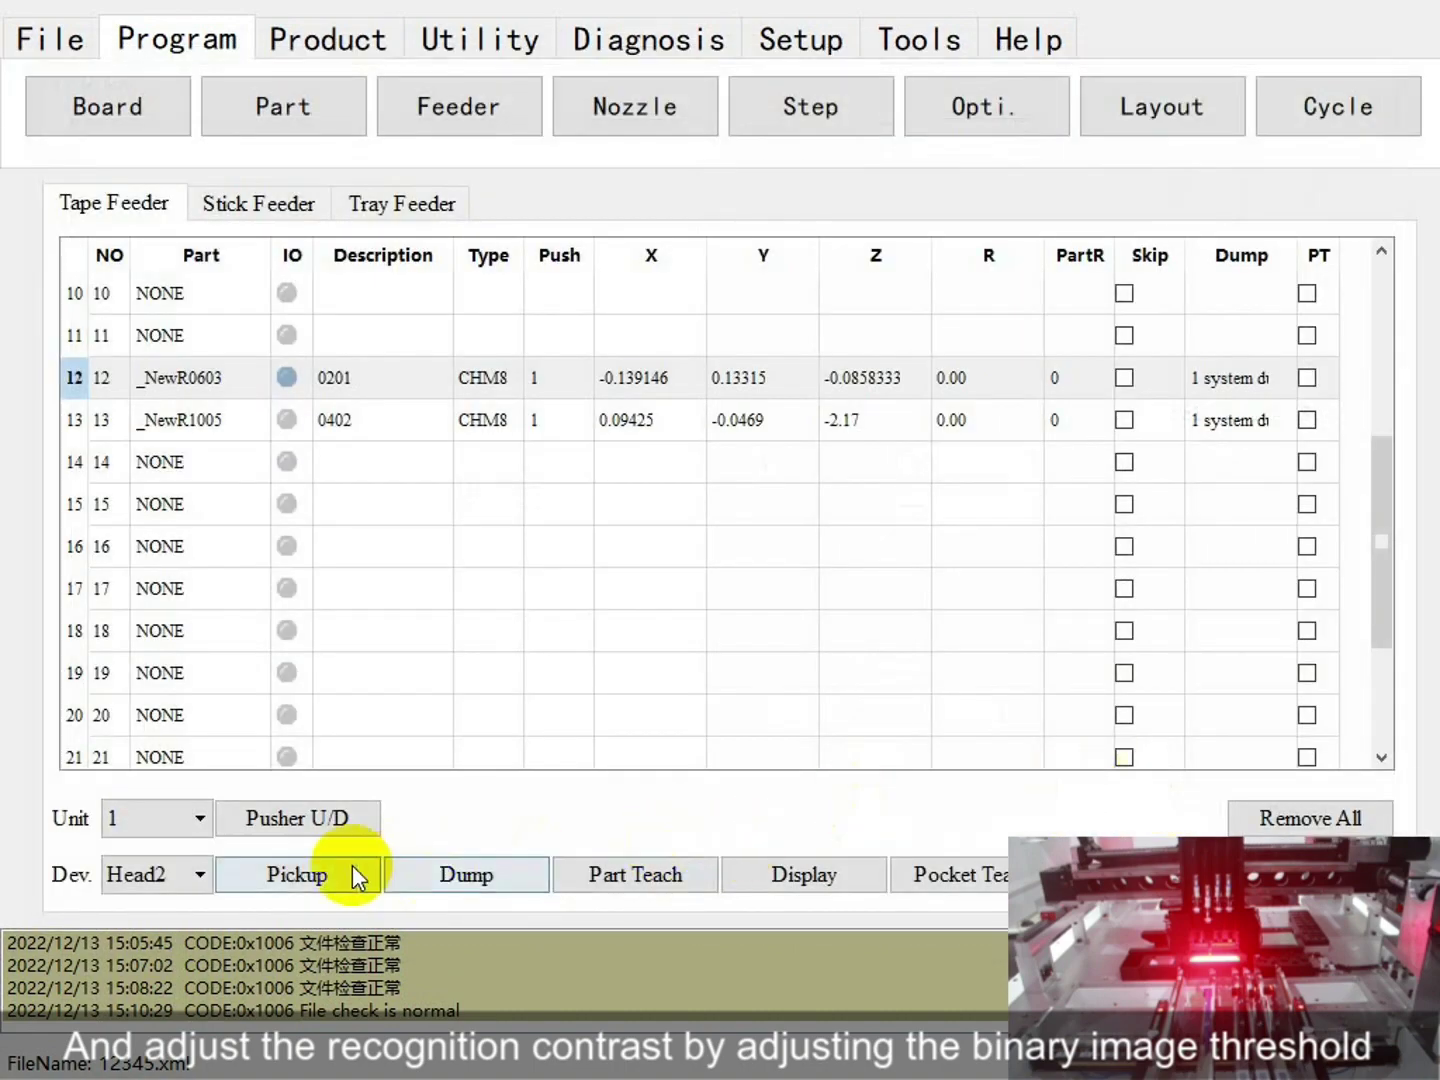
left_click(421, 876)
Pick a part from feeder 13 with Head3, teach it at 0.943 × 0.503, and dump it.
left_click(78, 418)
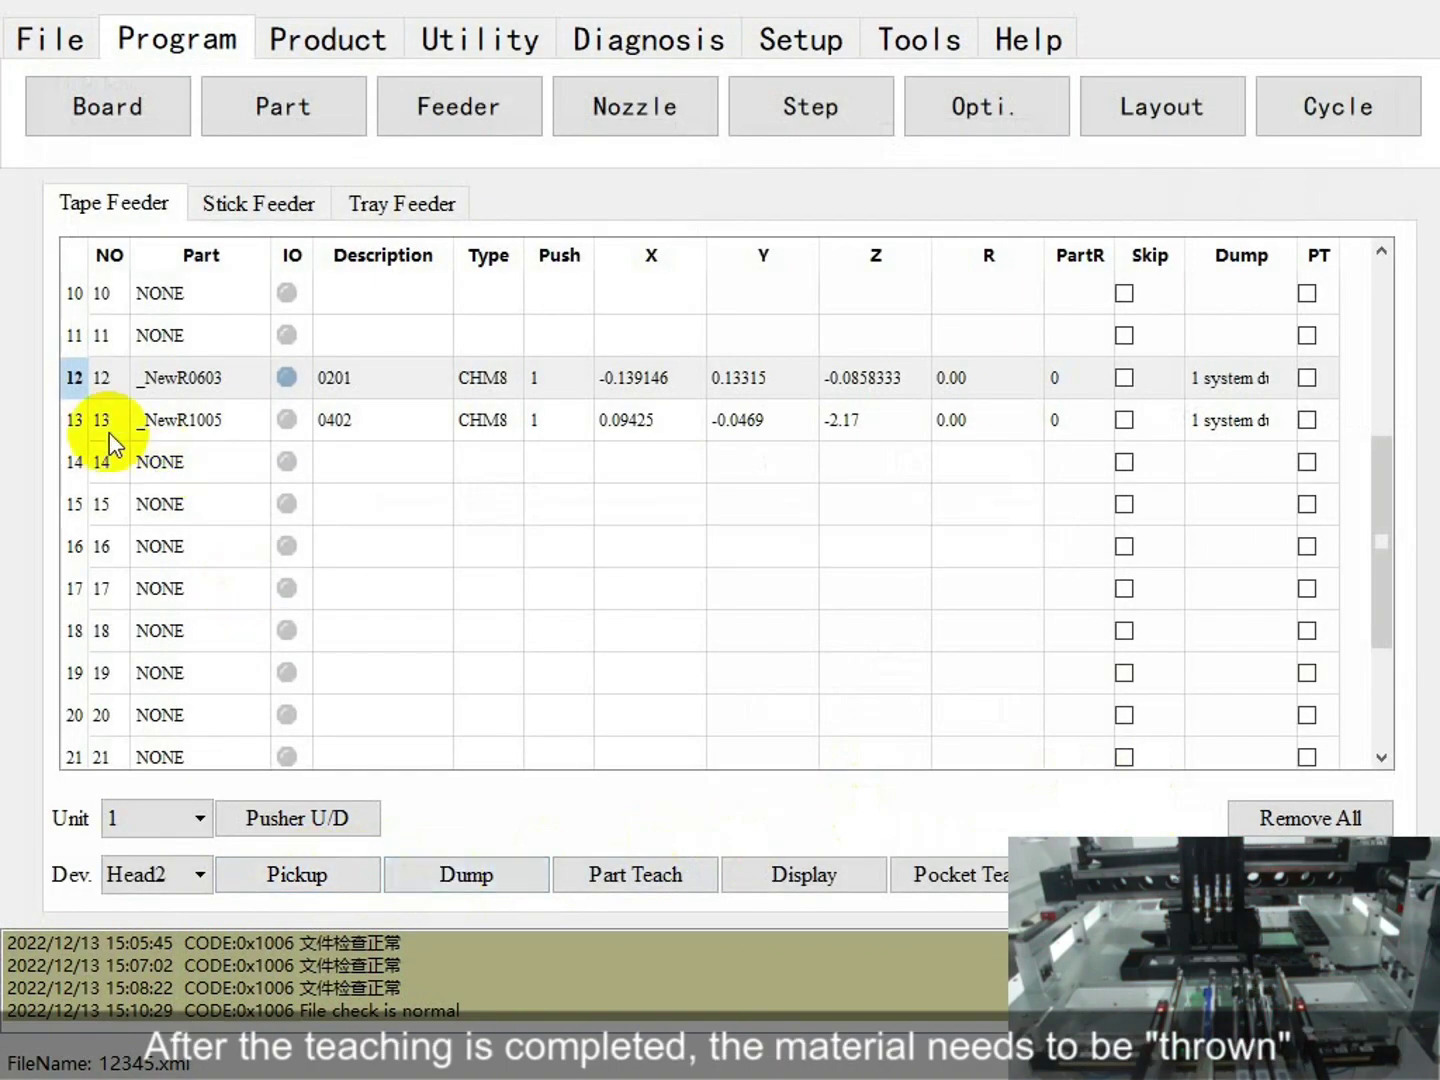
left_click(333, 822)
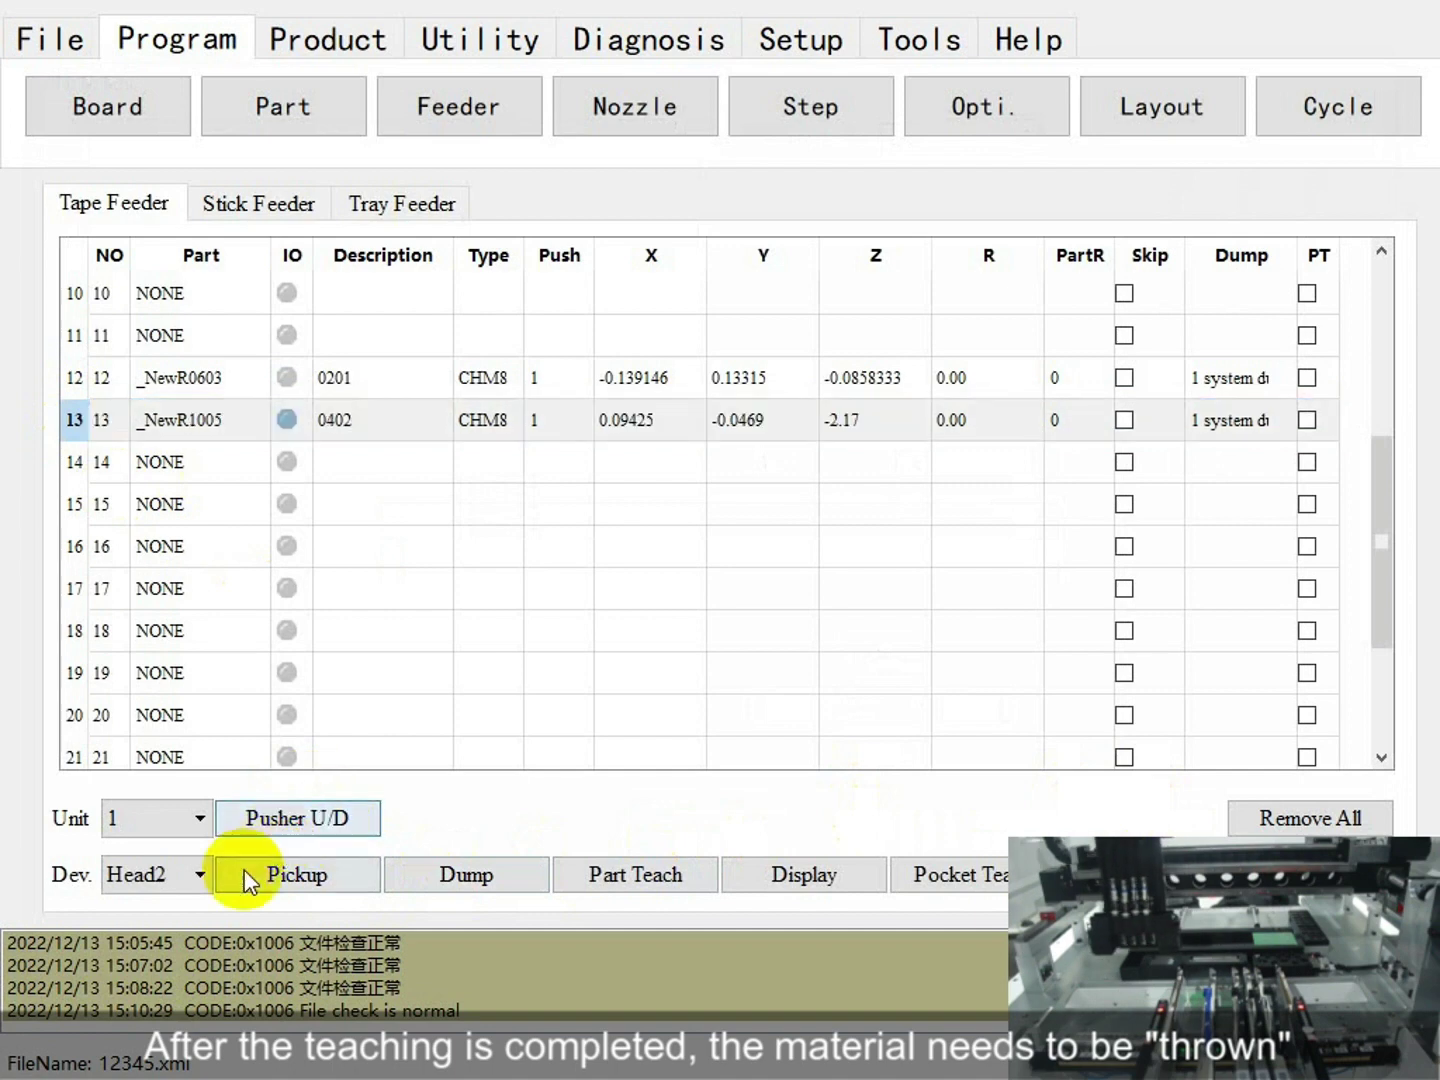
left_click(200, 873)
left_click(190, 959)
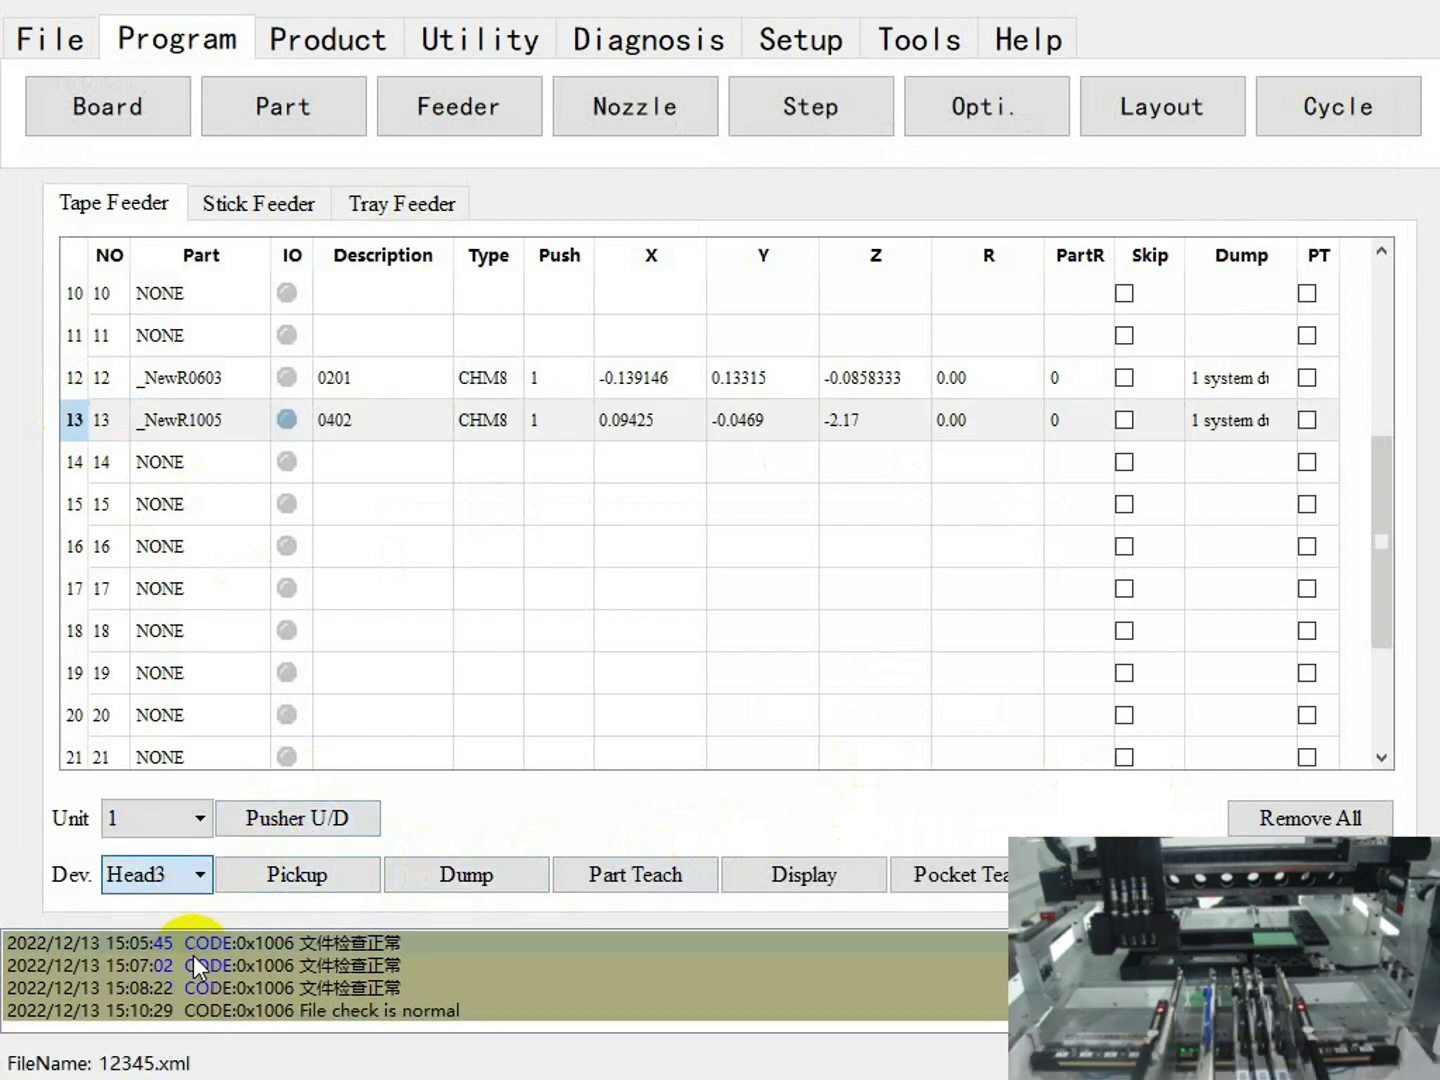
left_click(302, 876)
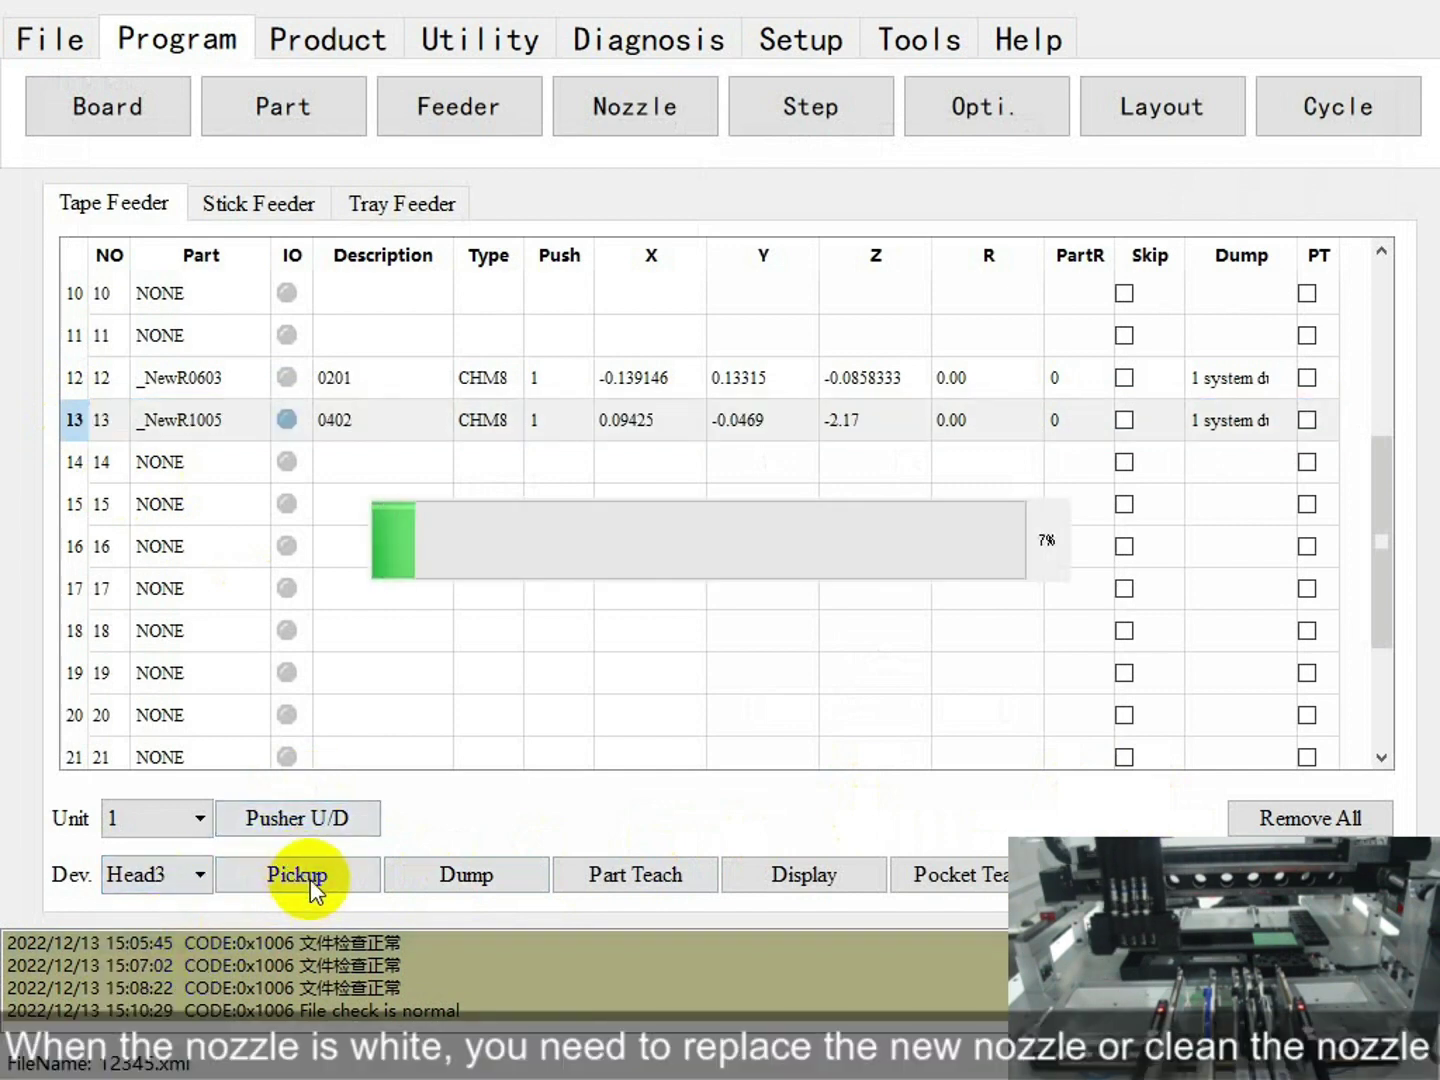
left_click(667, 889)
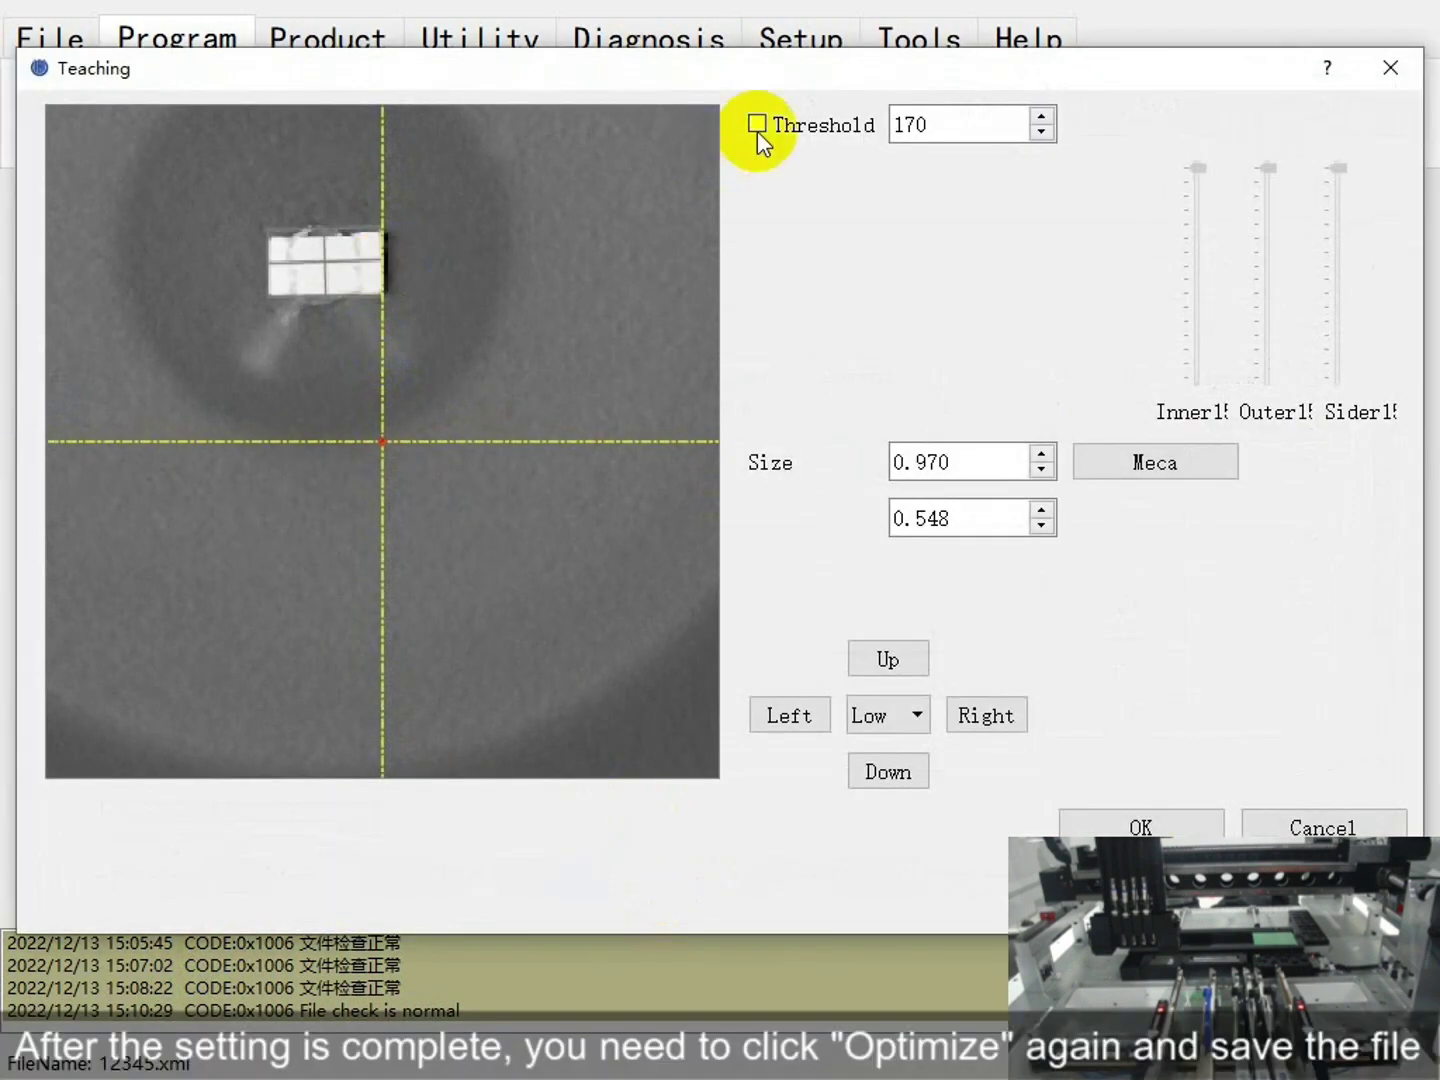
left_click(757, 124)
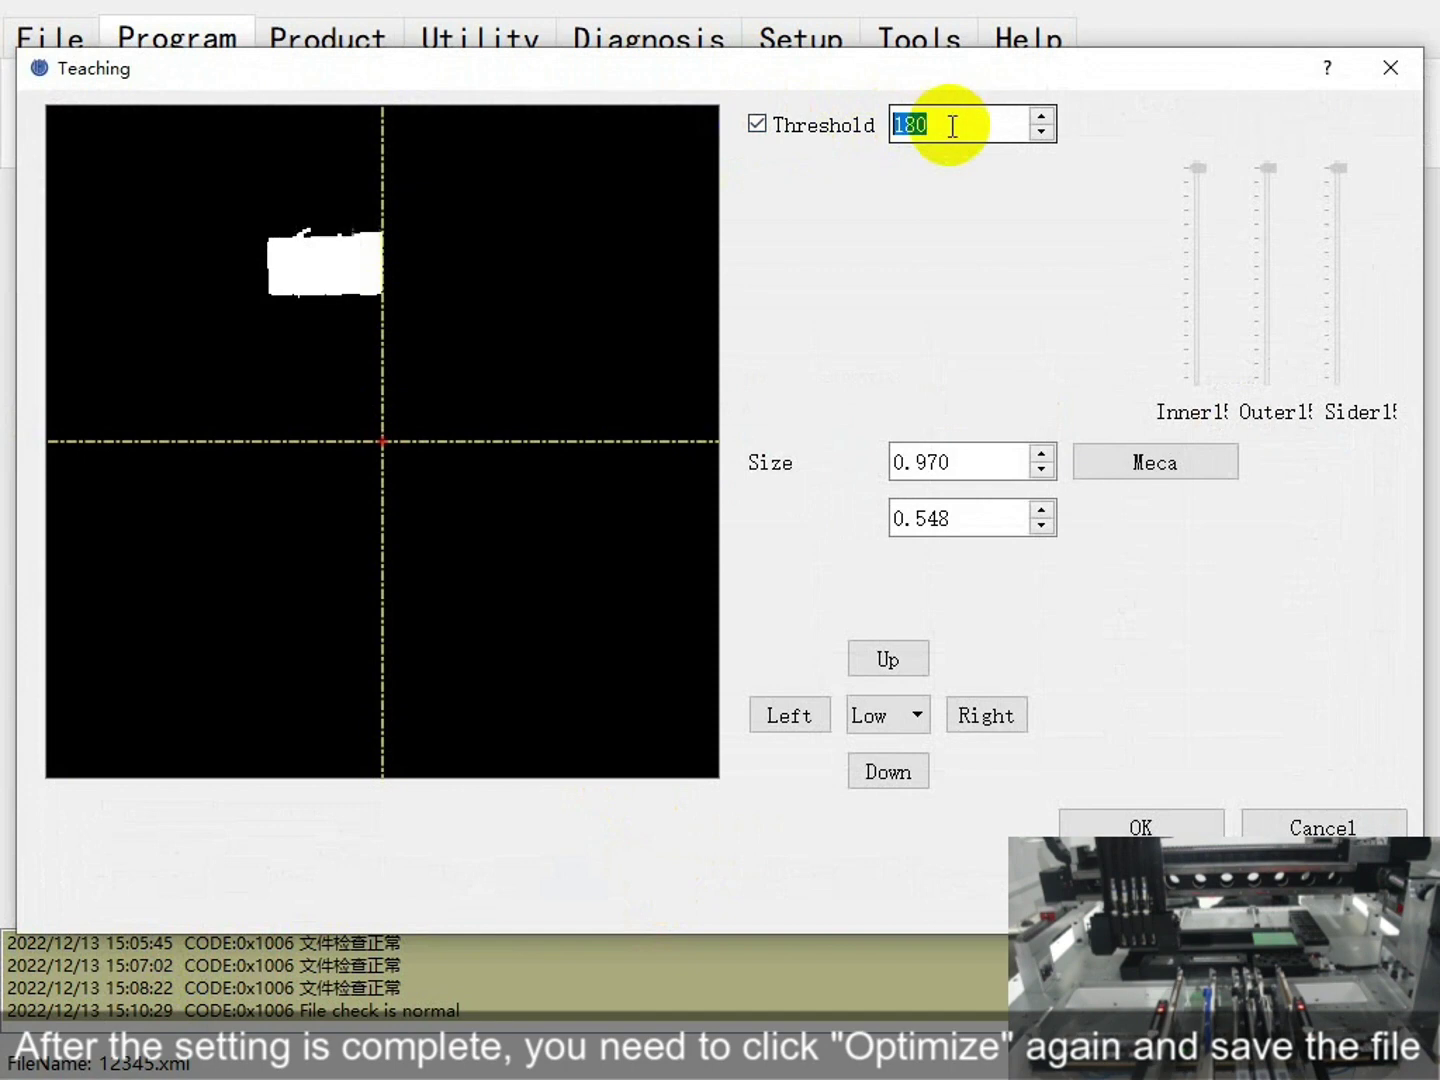
left_click(760, 126)
left_click(1143, 464)
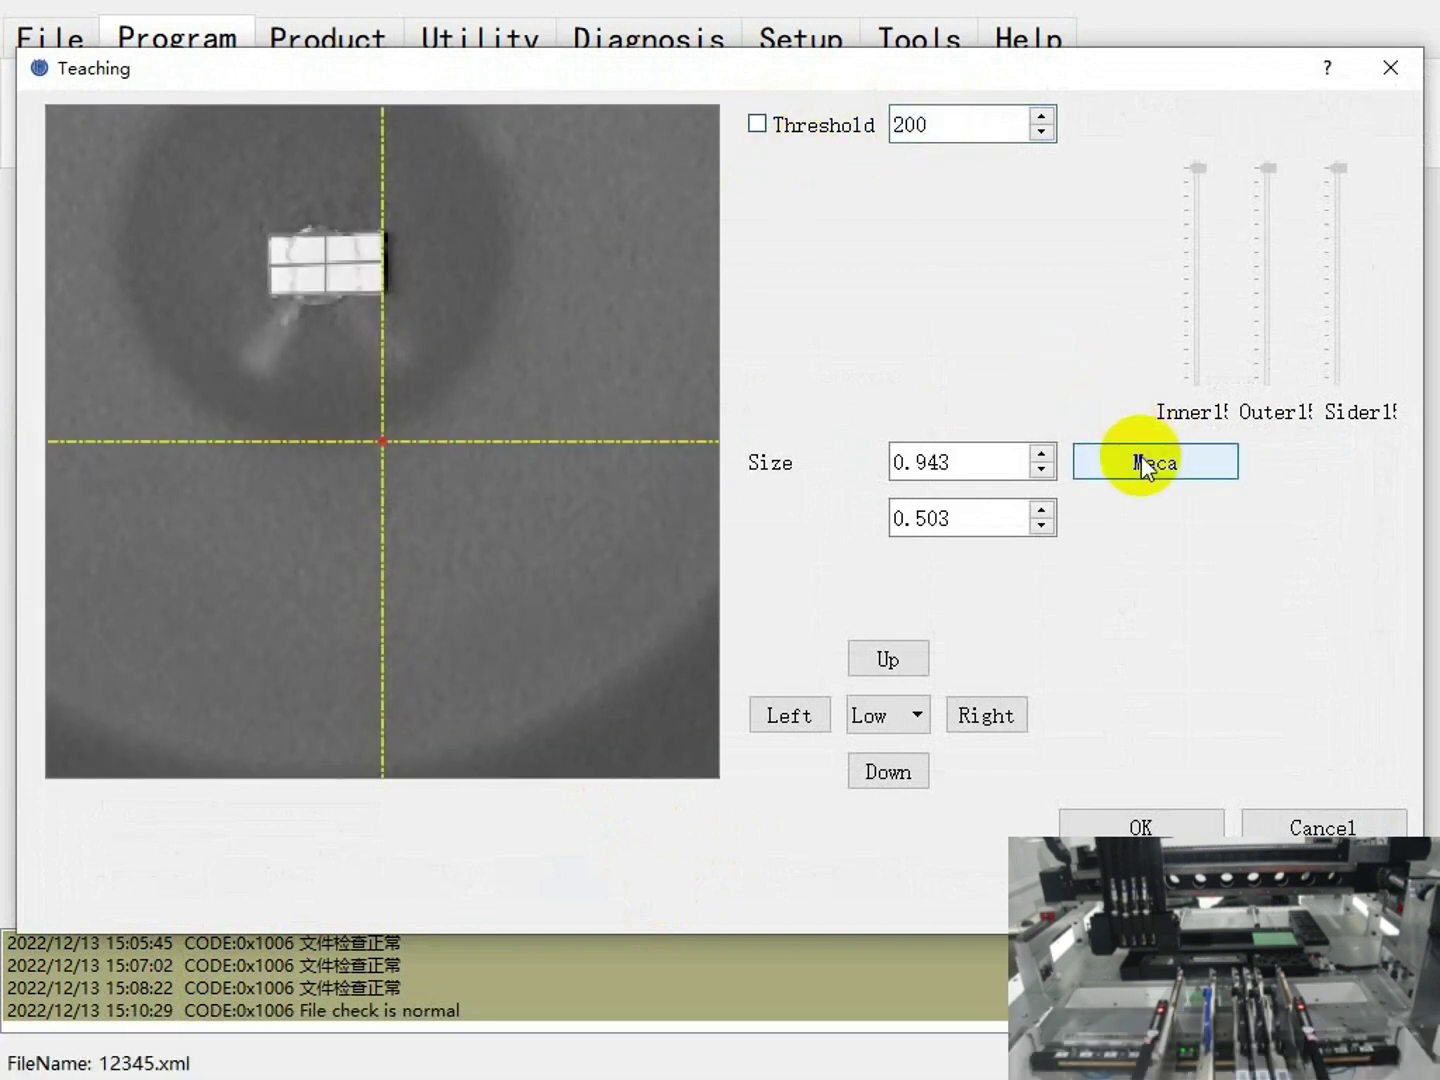
left_click(1165, 826)
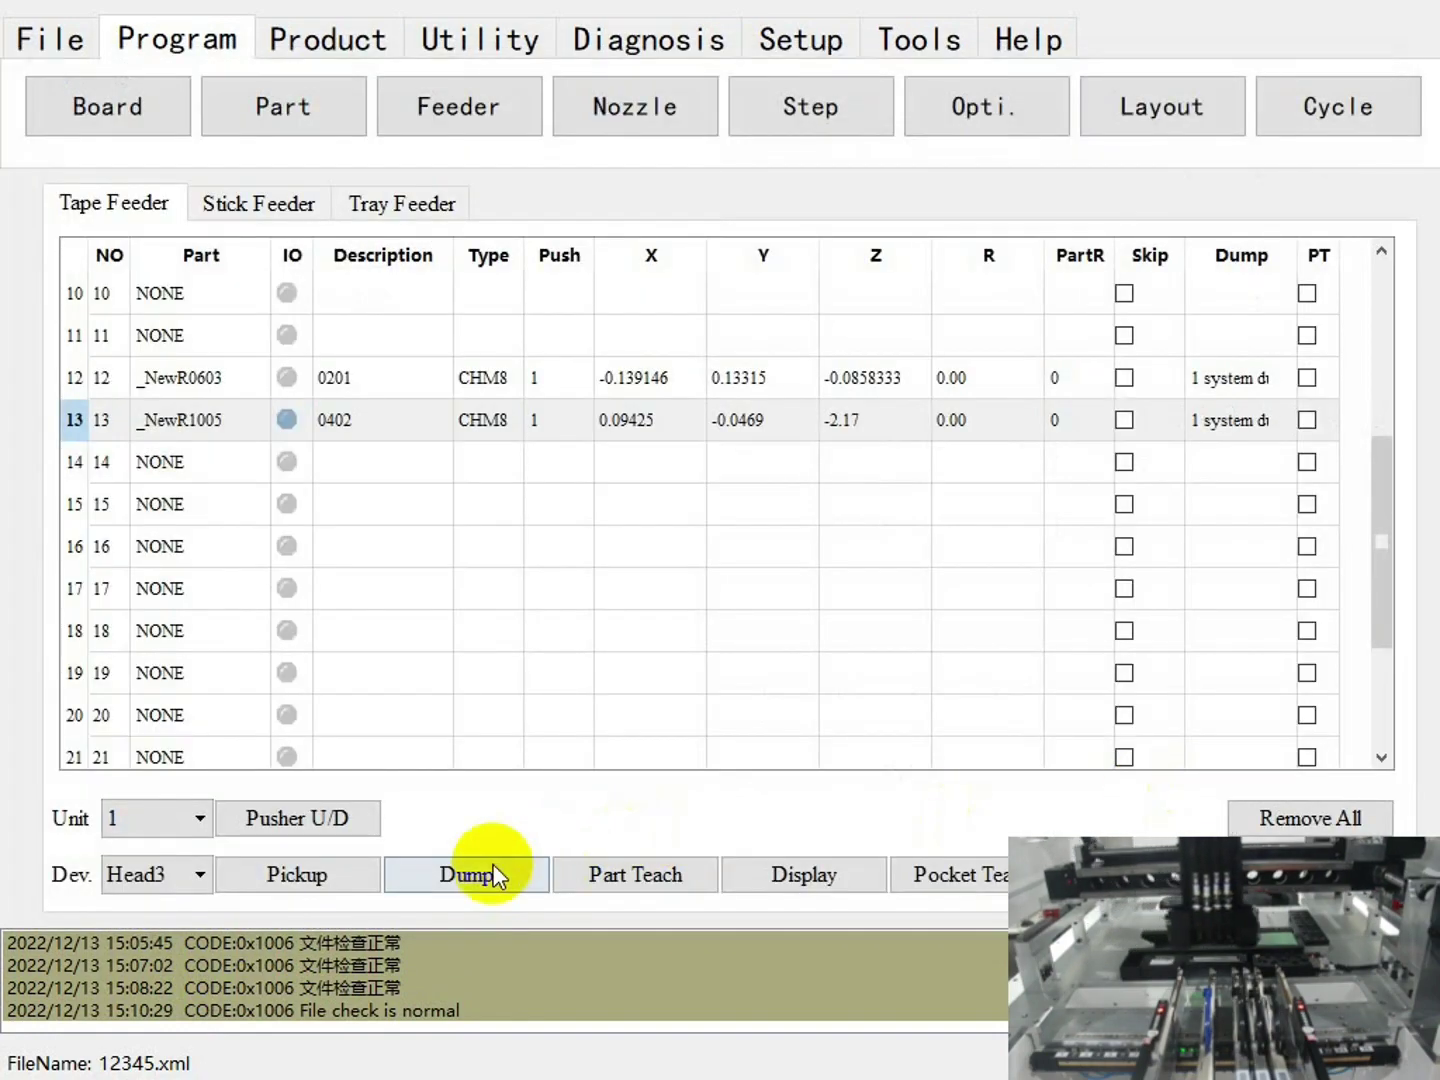
left_click(418, 875)
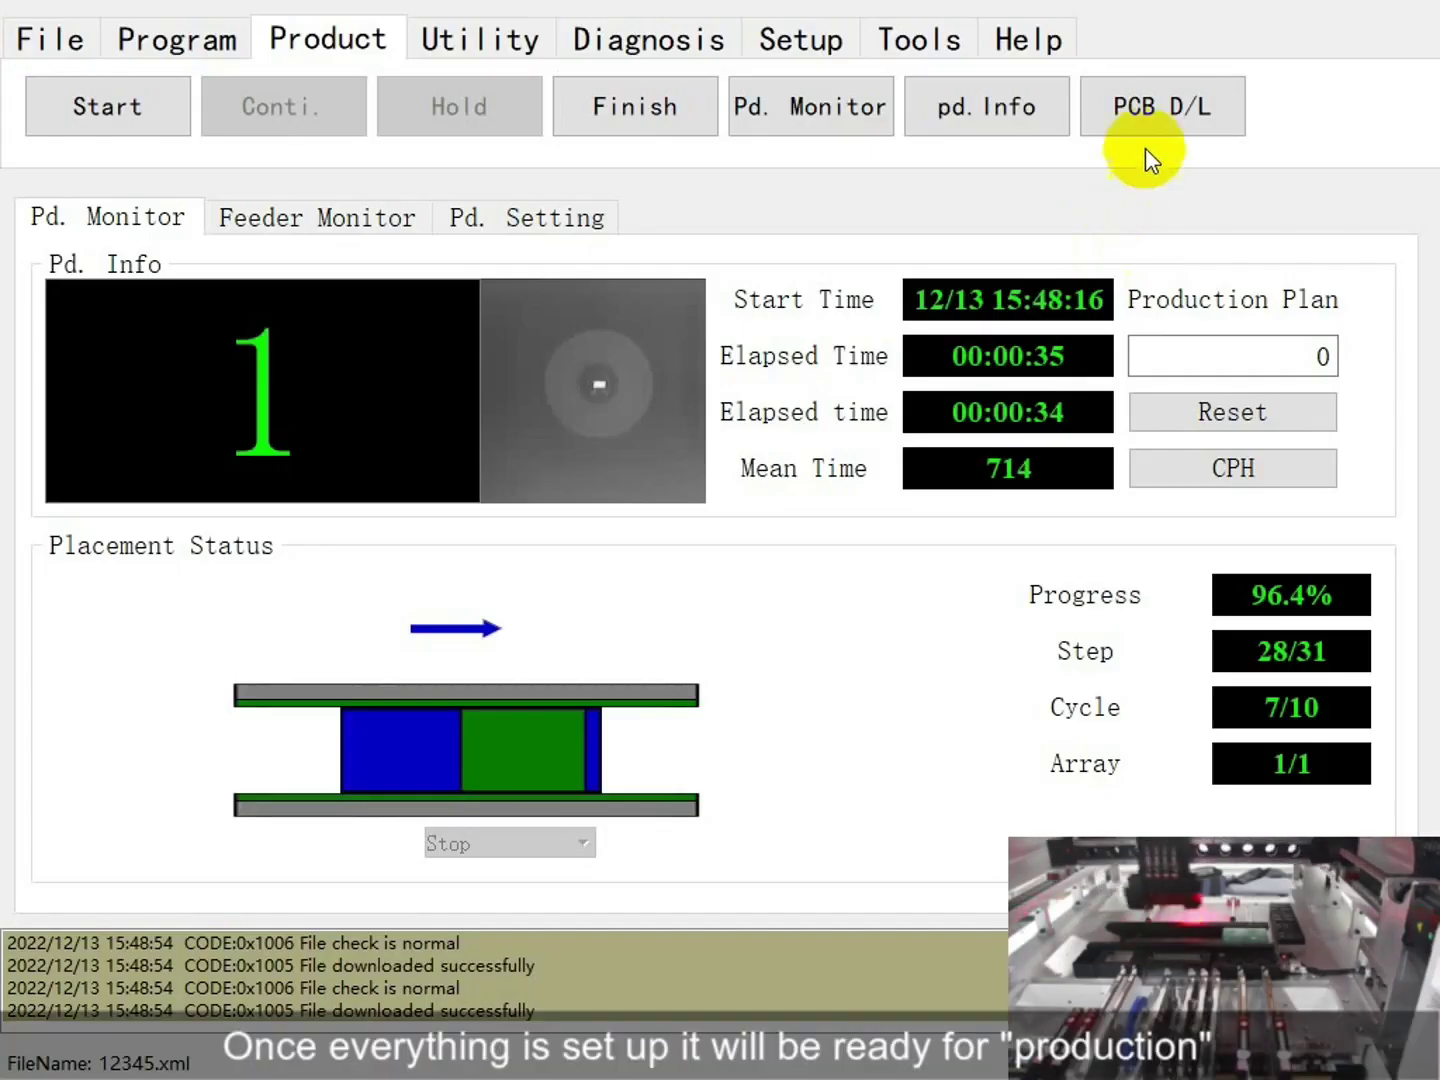
Download the program to the machine and start production at step 1 of 31.
left_click(1147, 119)
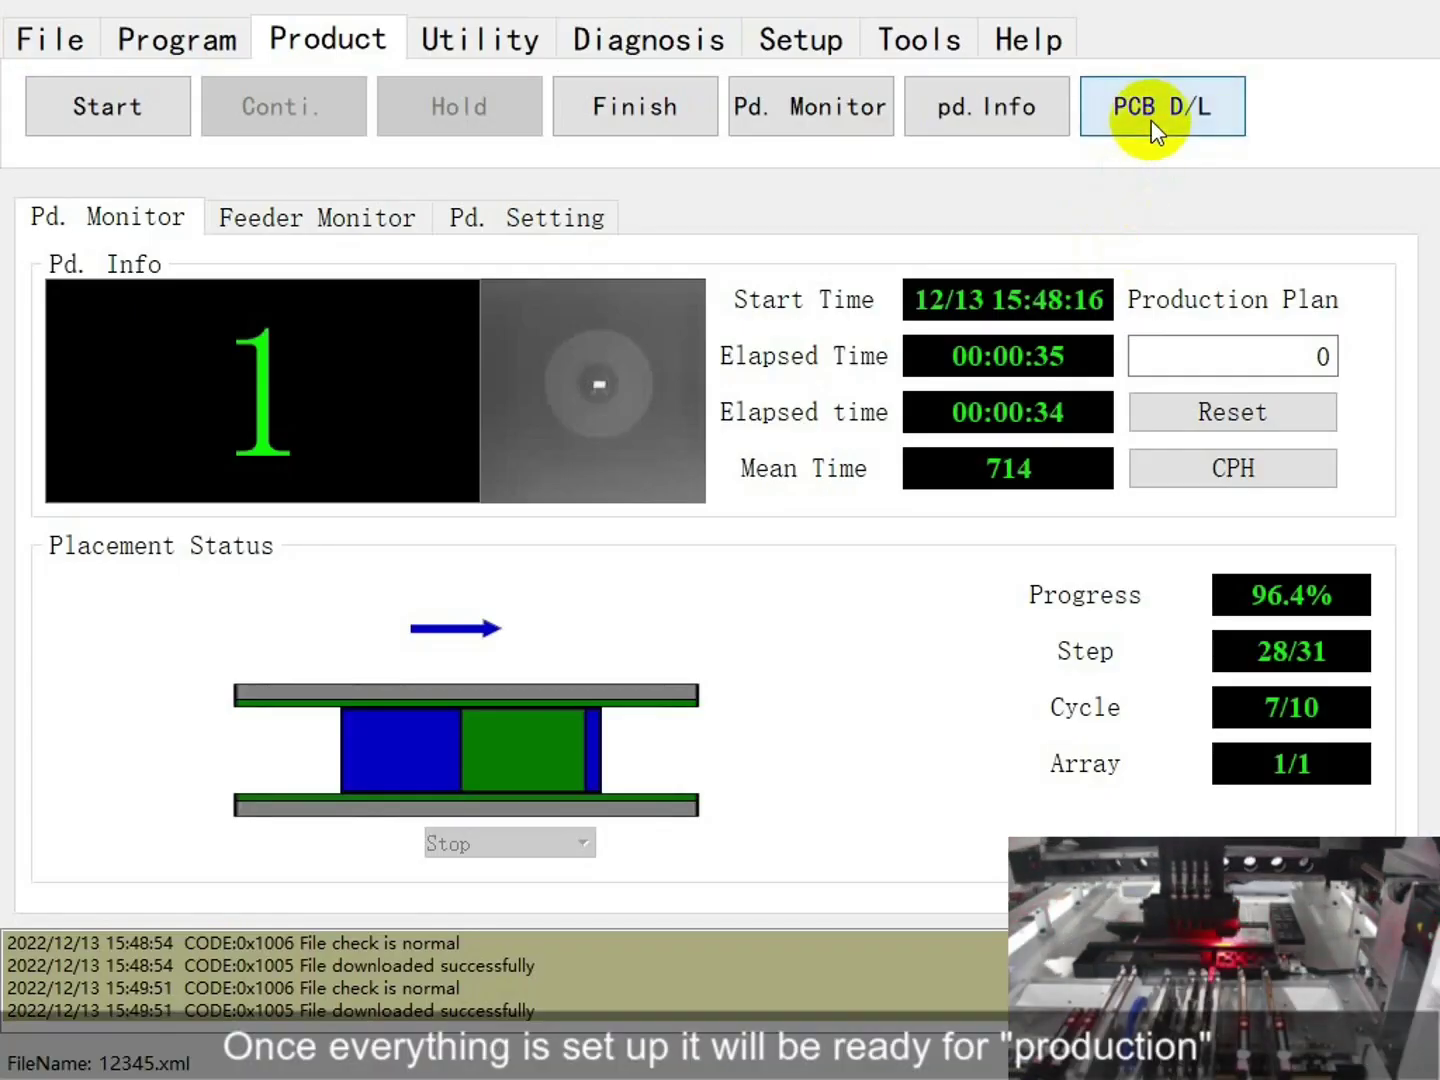
left_click(268, 120)
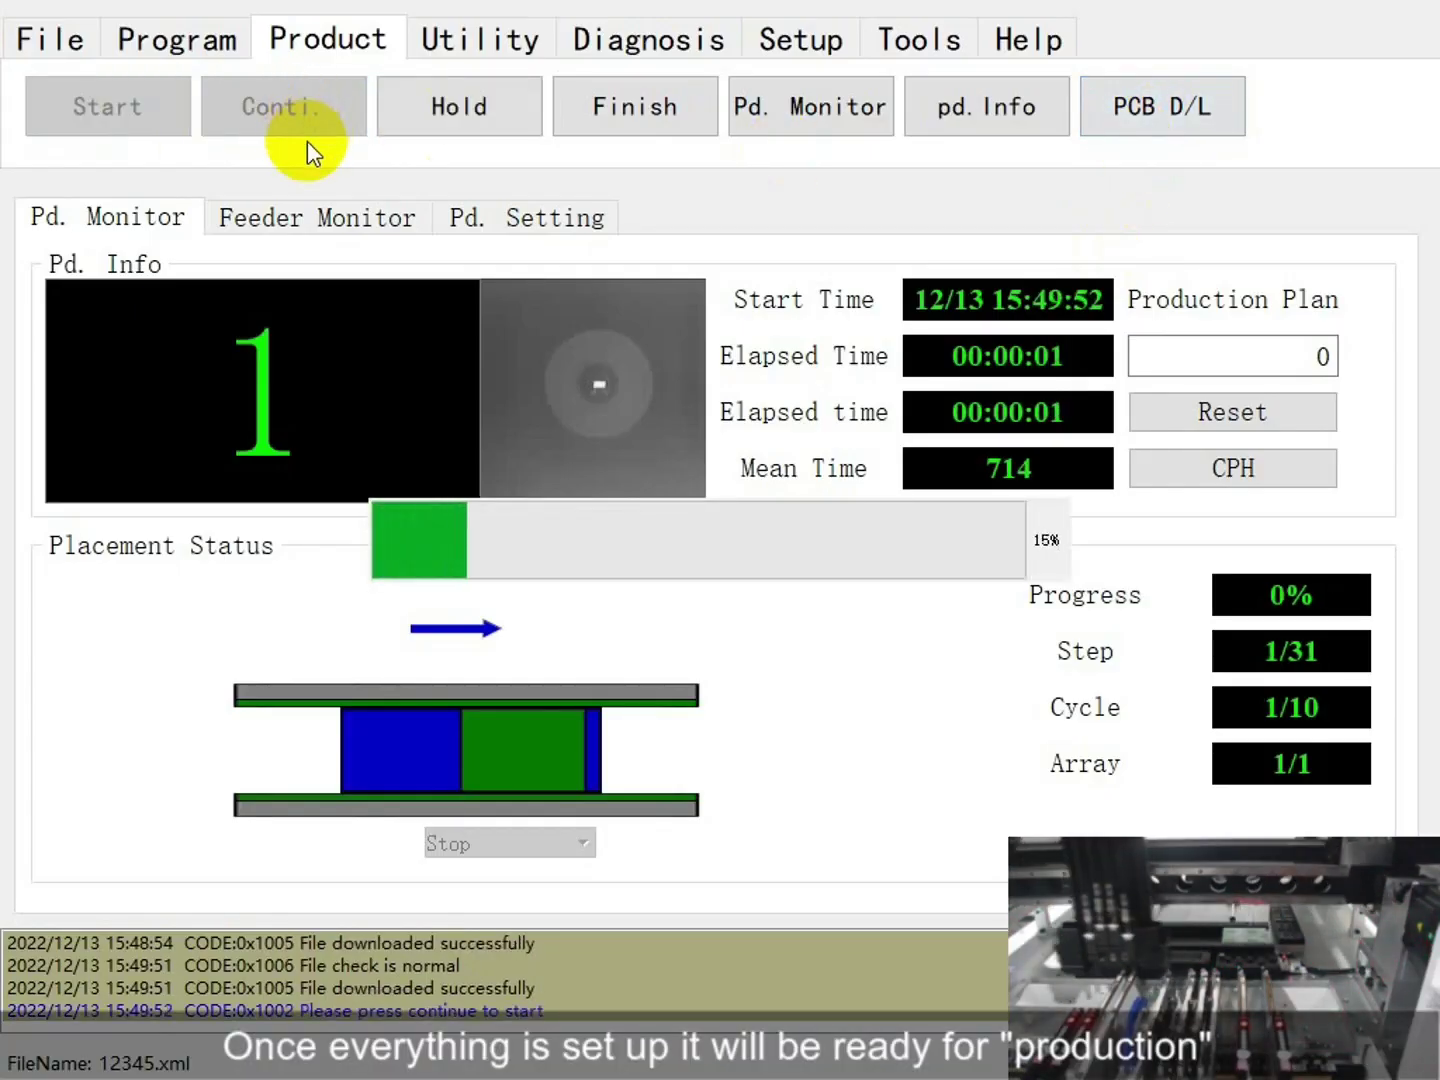